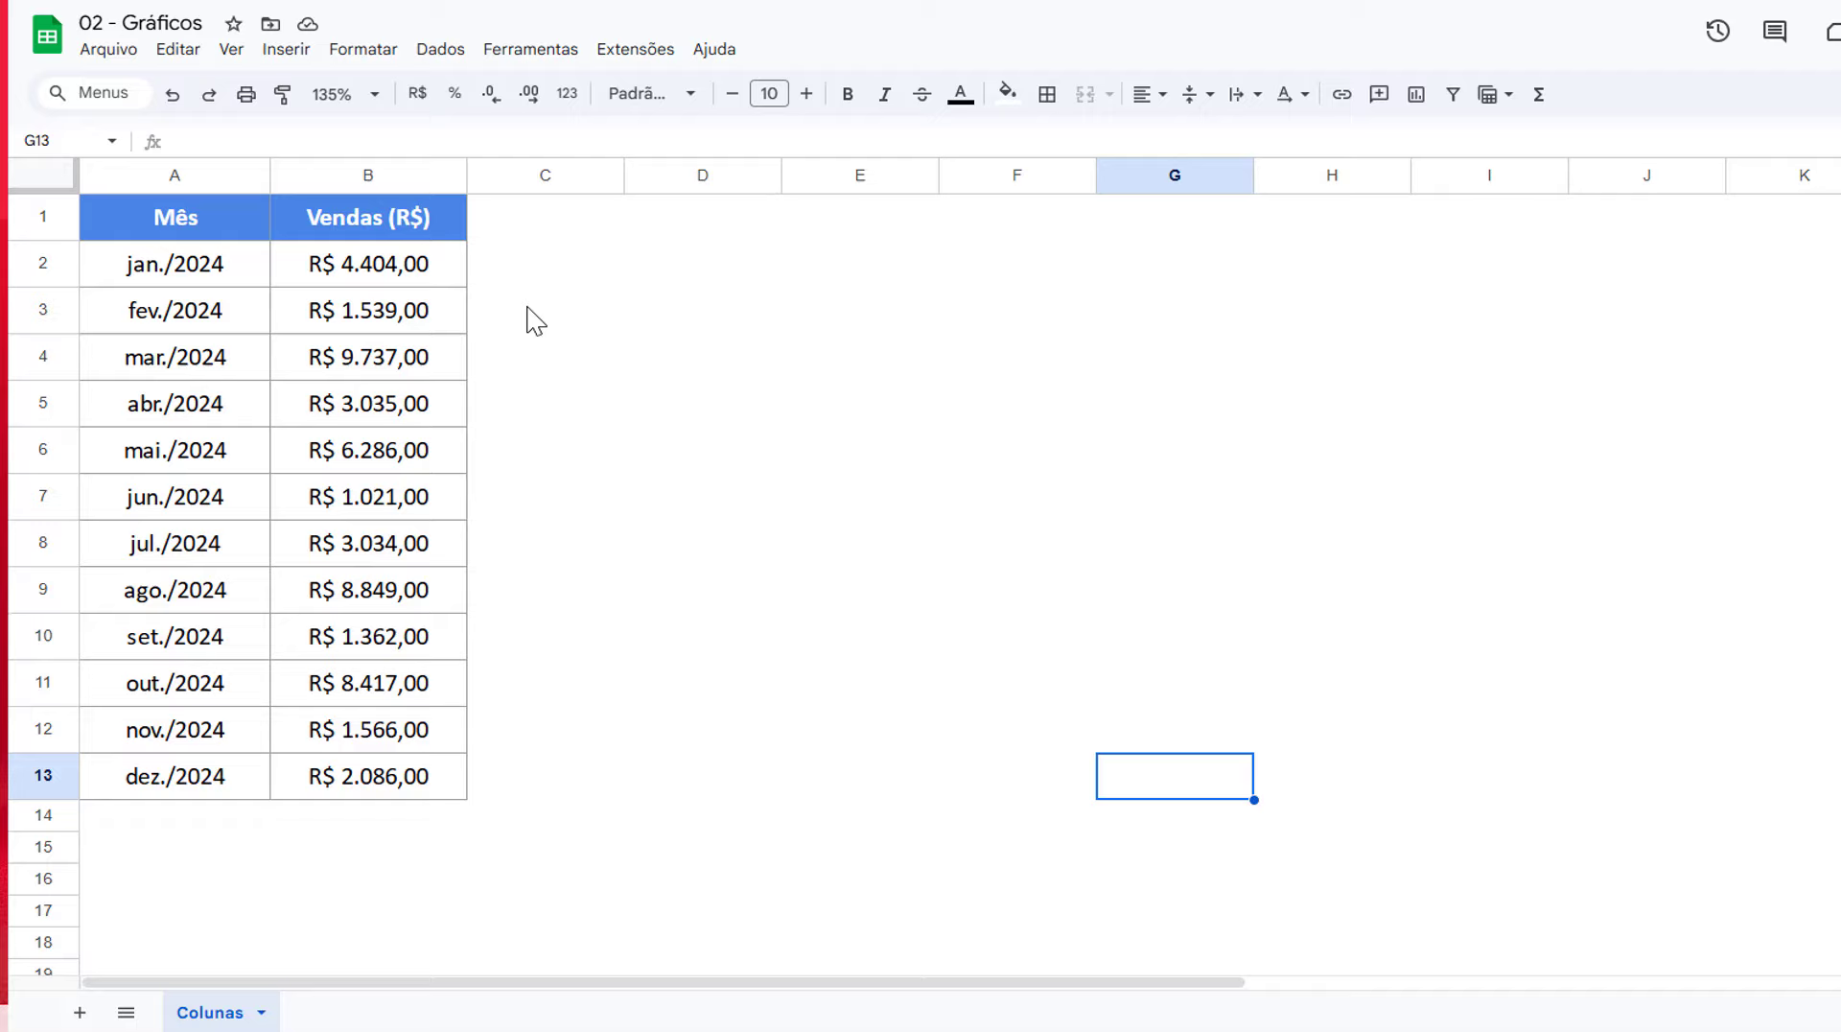
{"action": "left_click_drag", "start_coordinate": [228, 253], "coordinate": [247, 790]}
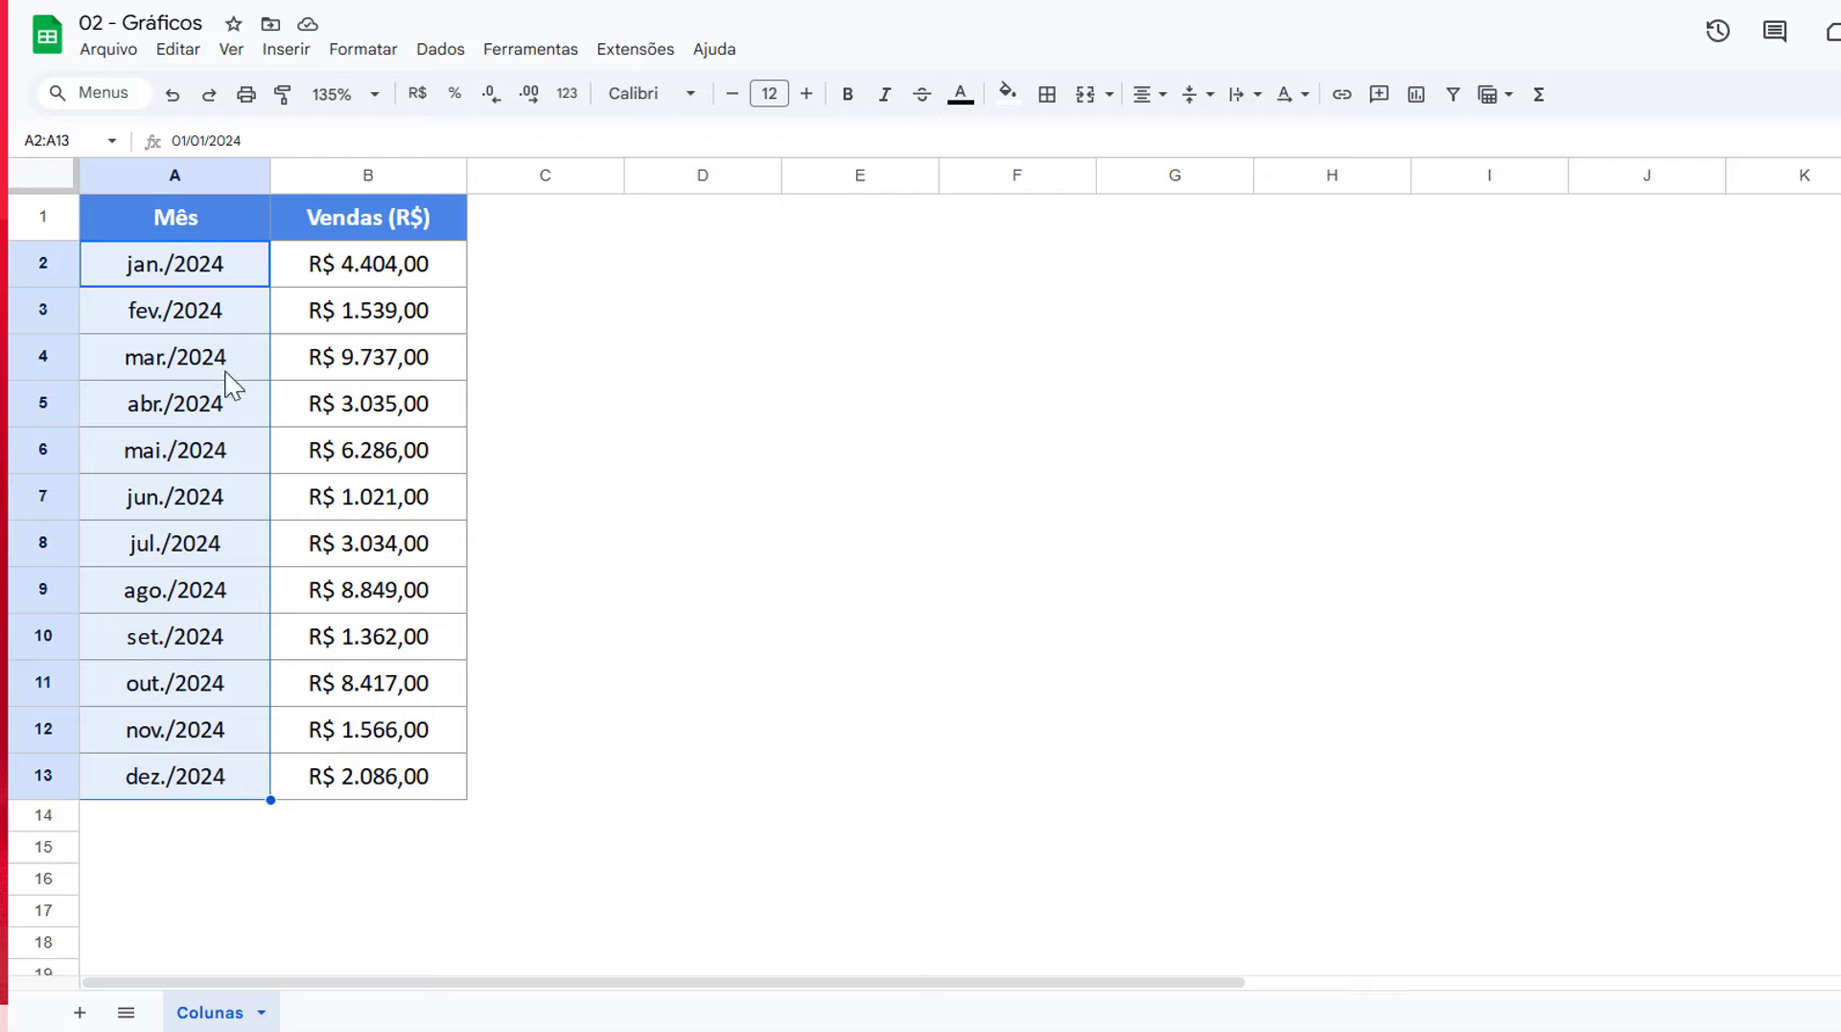
{"action": "left_click", "coordinate": [223, 279]}
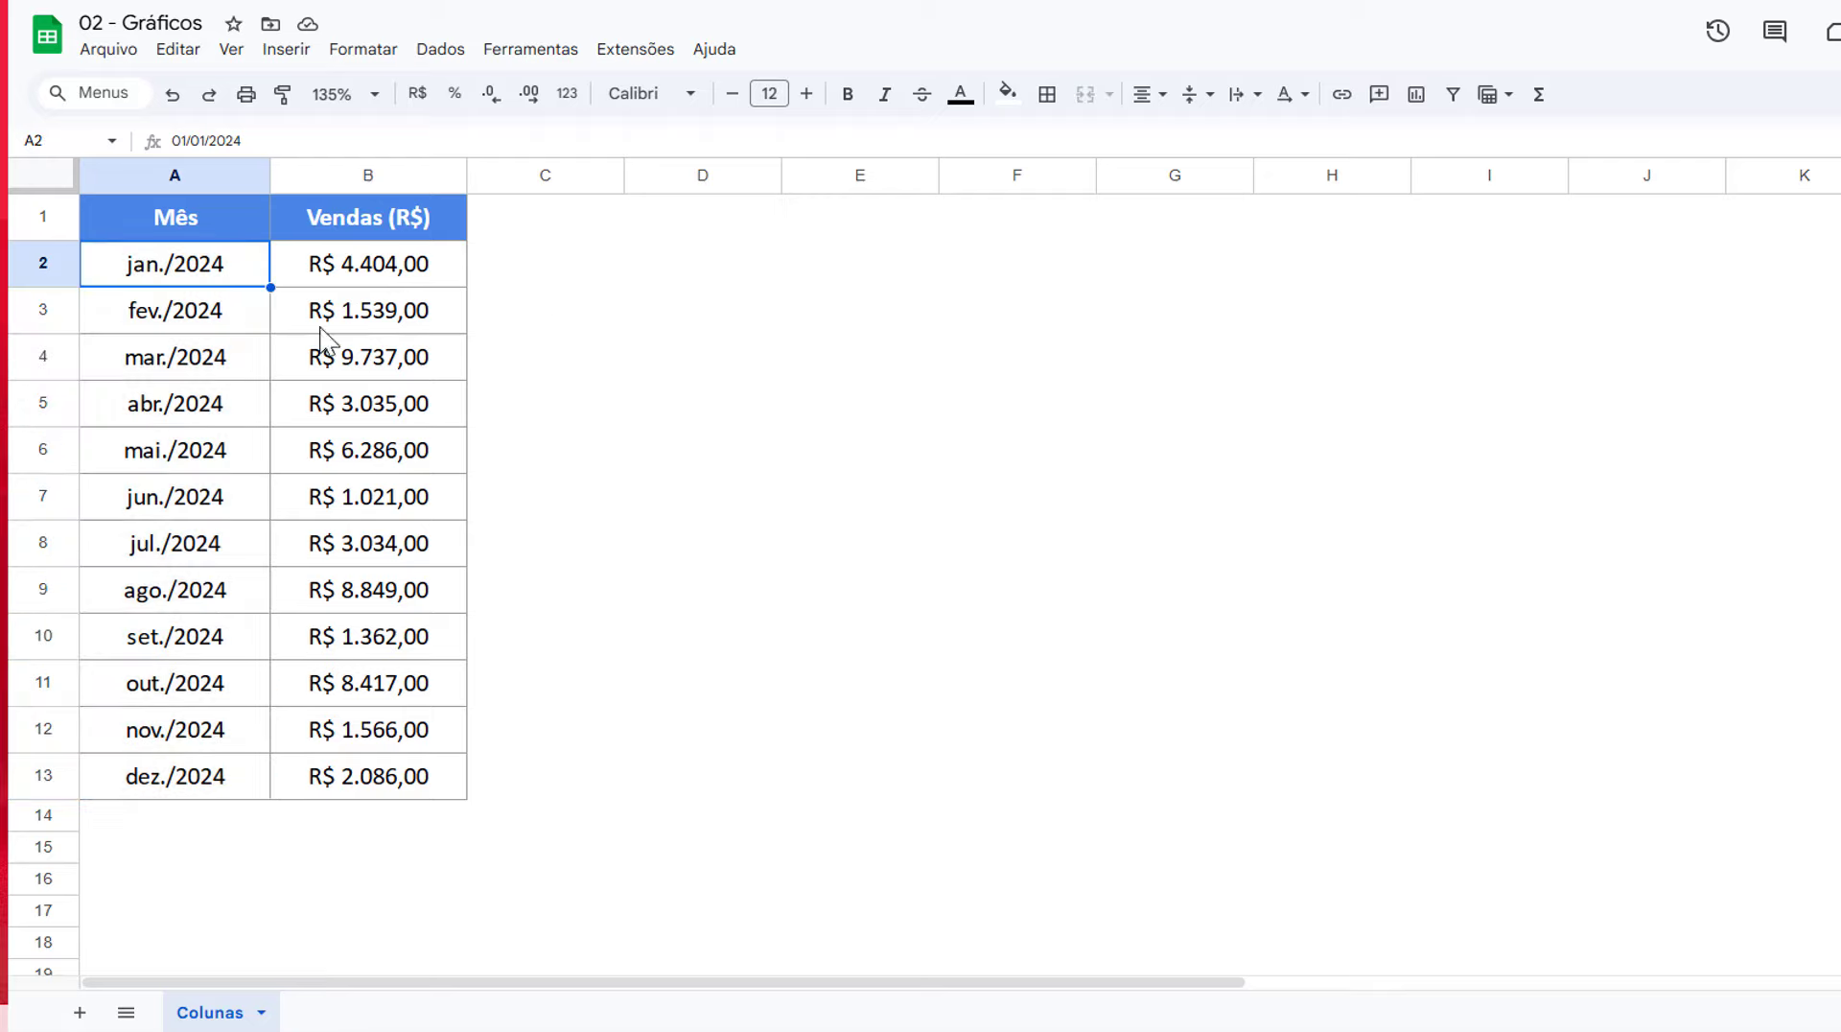
- Enter the sample dates janeiro/24 in cell D2 and fevereiro/24 in cell D3
{"action": "left_click", "coordinate": [681, 272]}
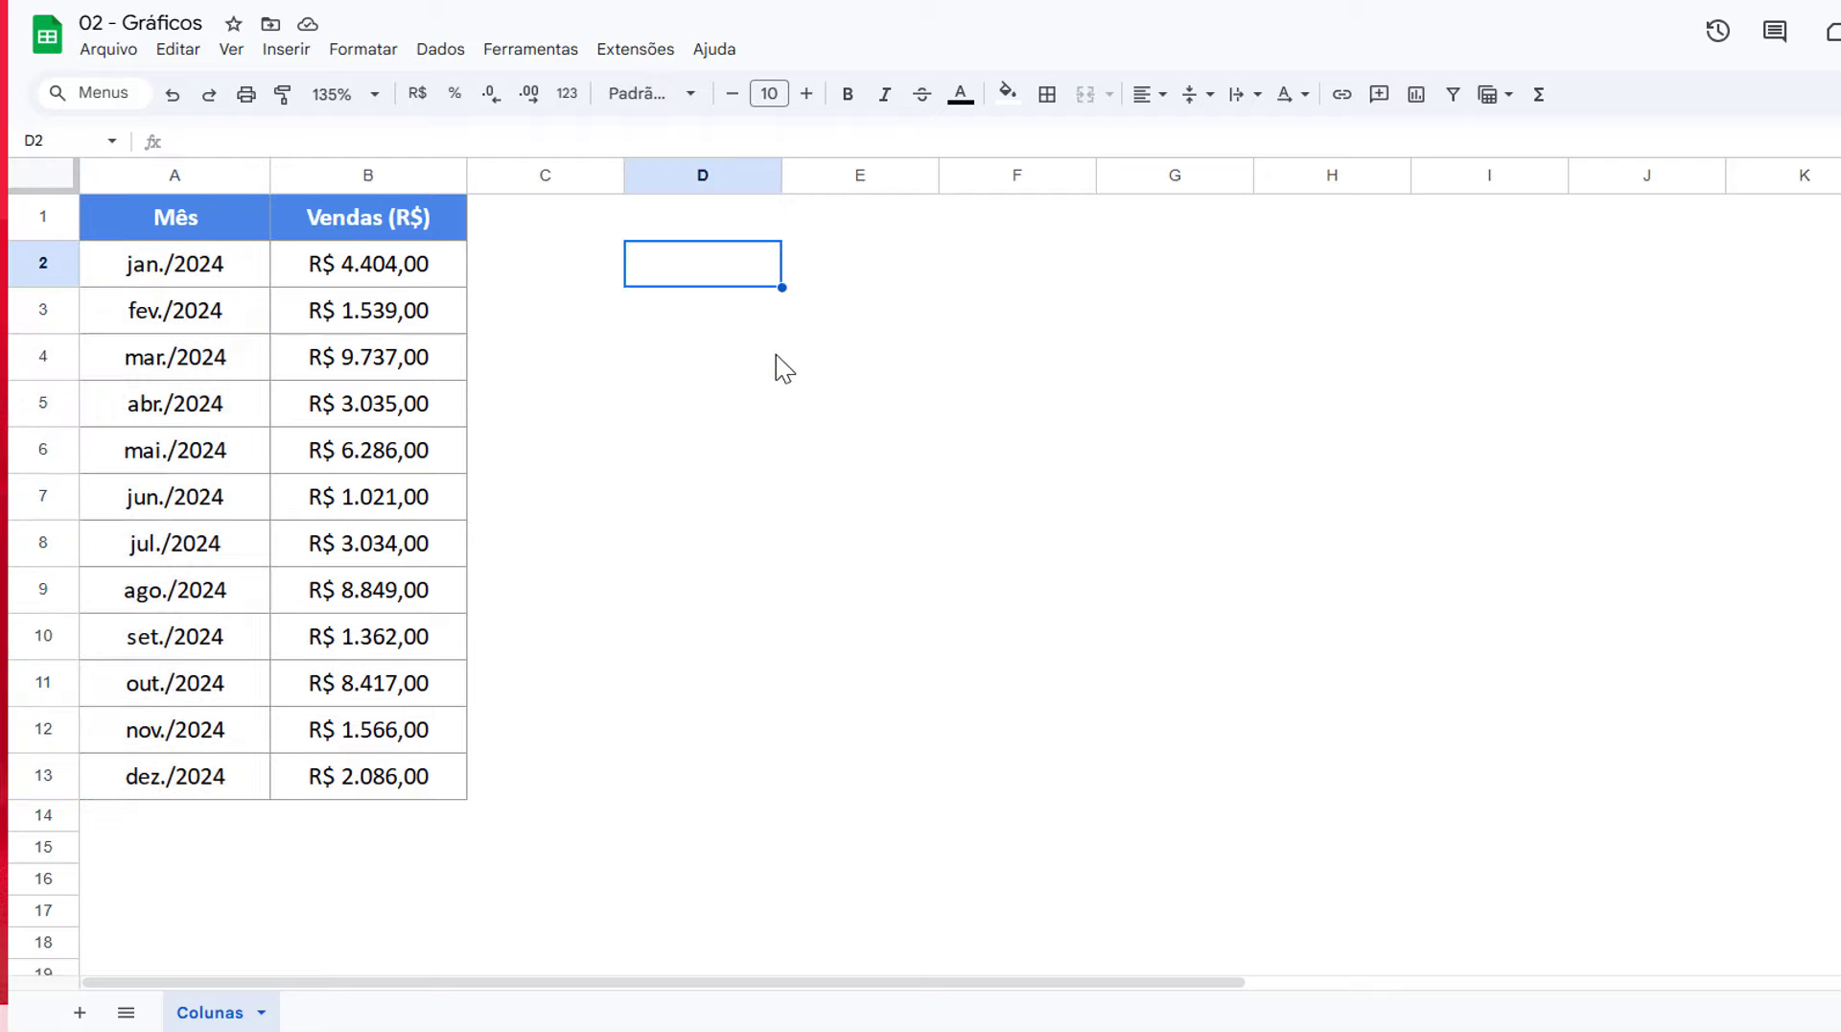
{"action": "type", "text": "janeiro"}
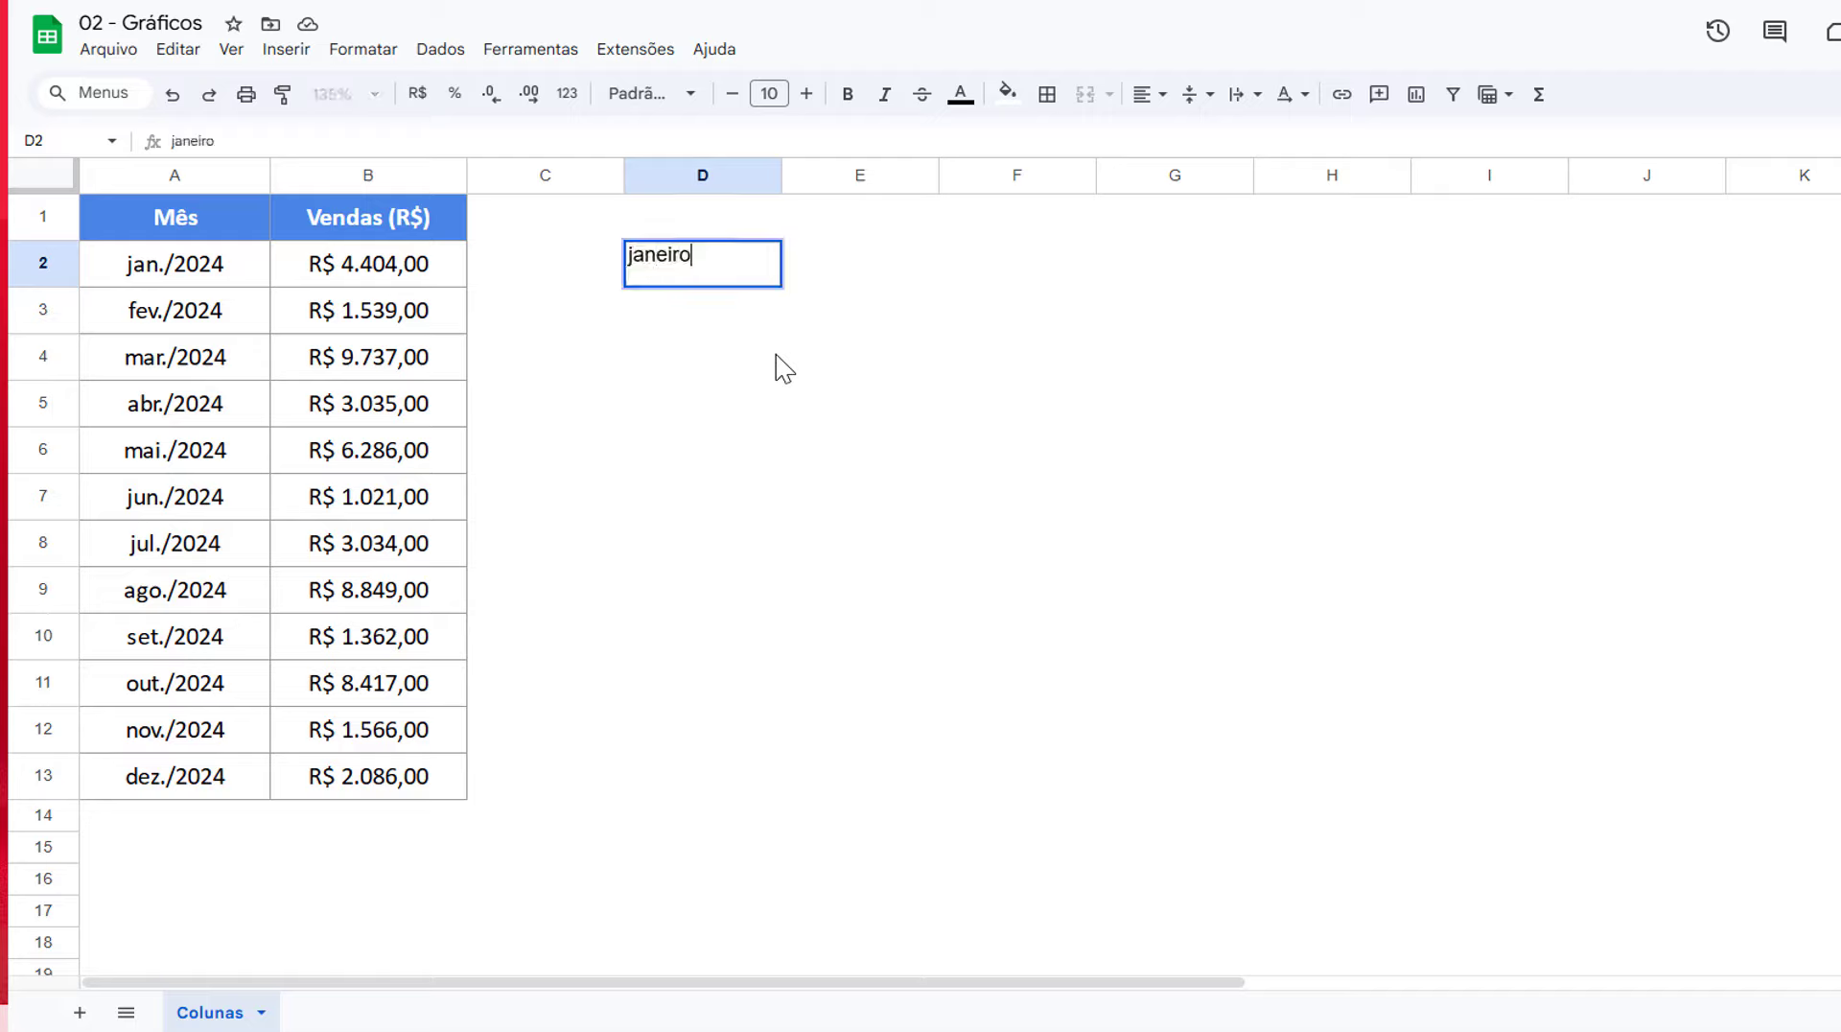
{"action": "type", "text": "/24"}
{"action": "key", "text": "Return"}
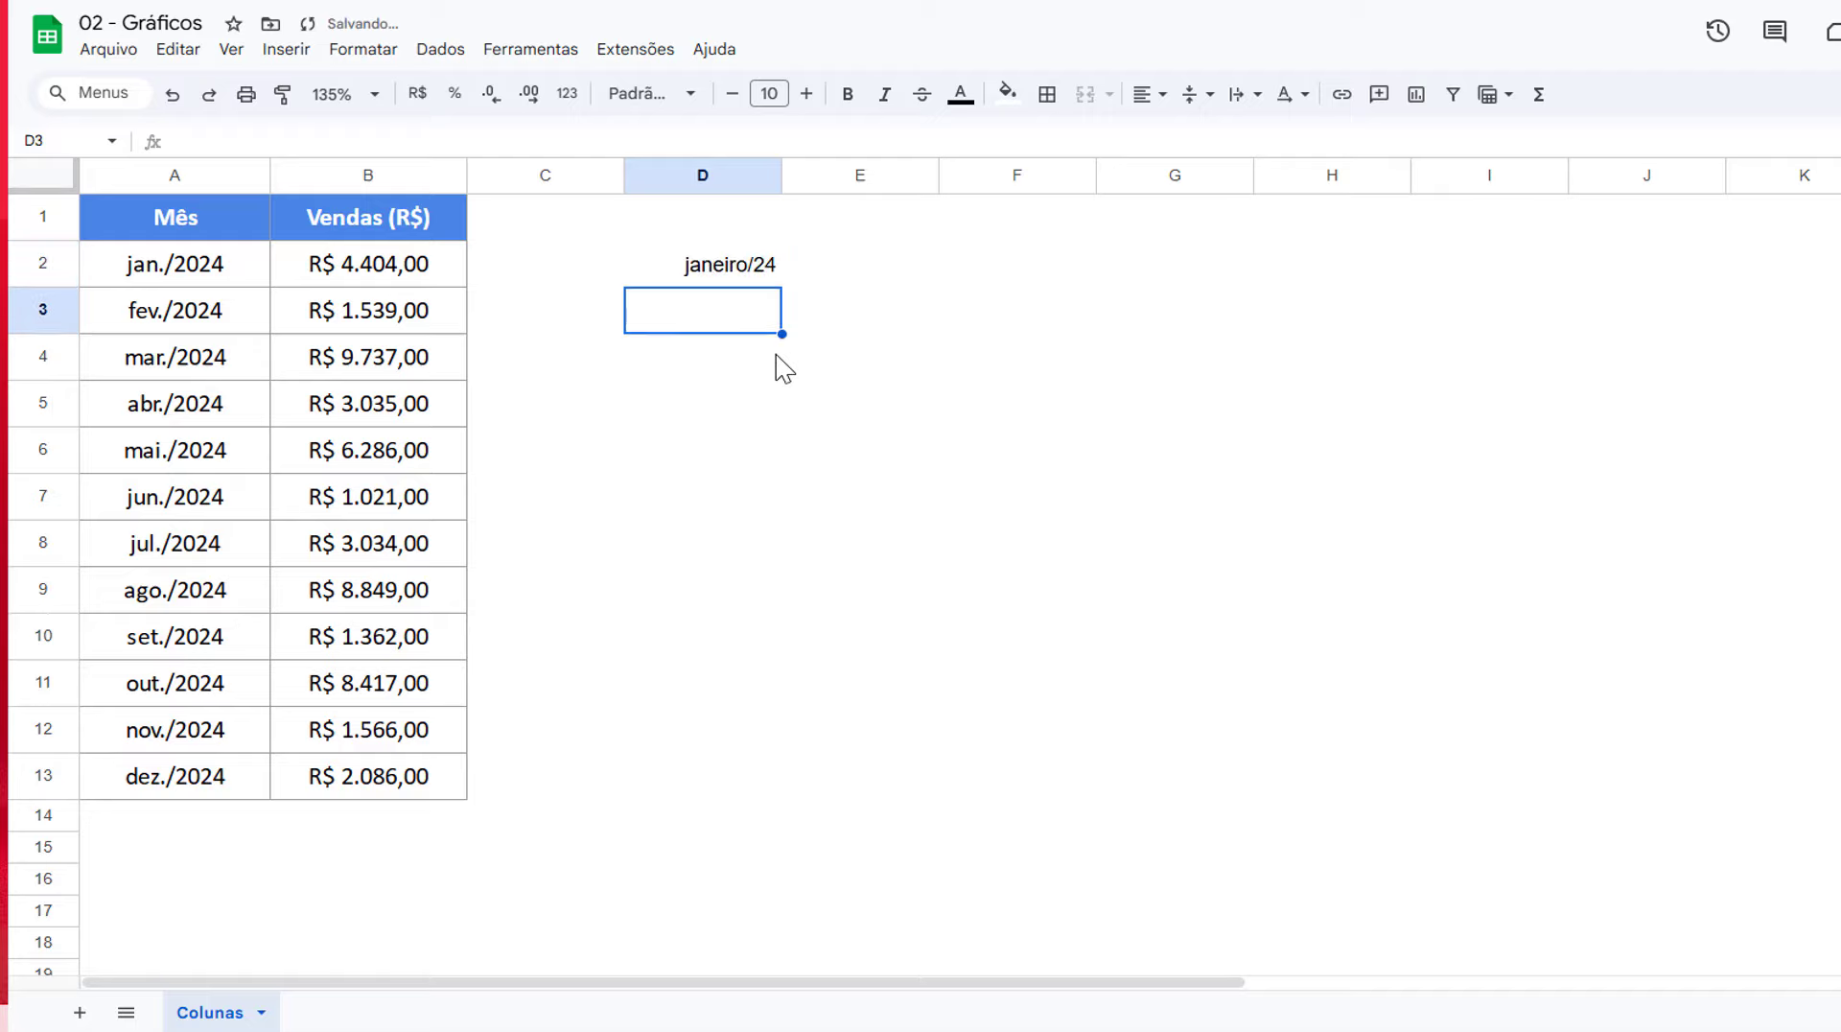
{"action": "type", "text": "fevereiro/24"}
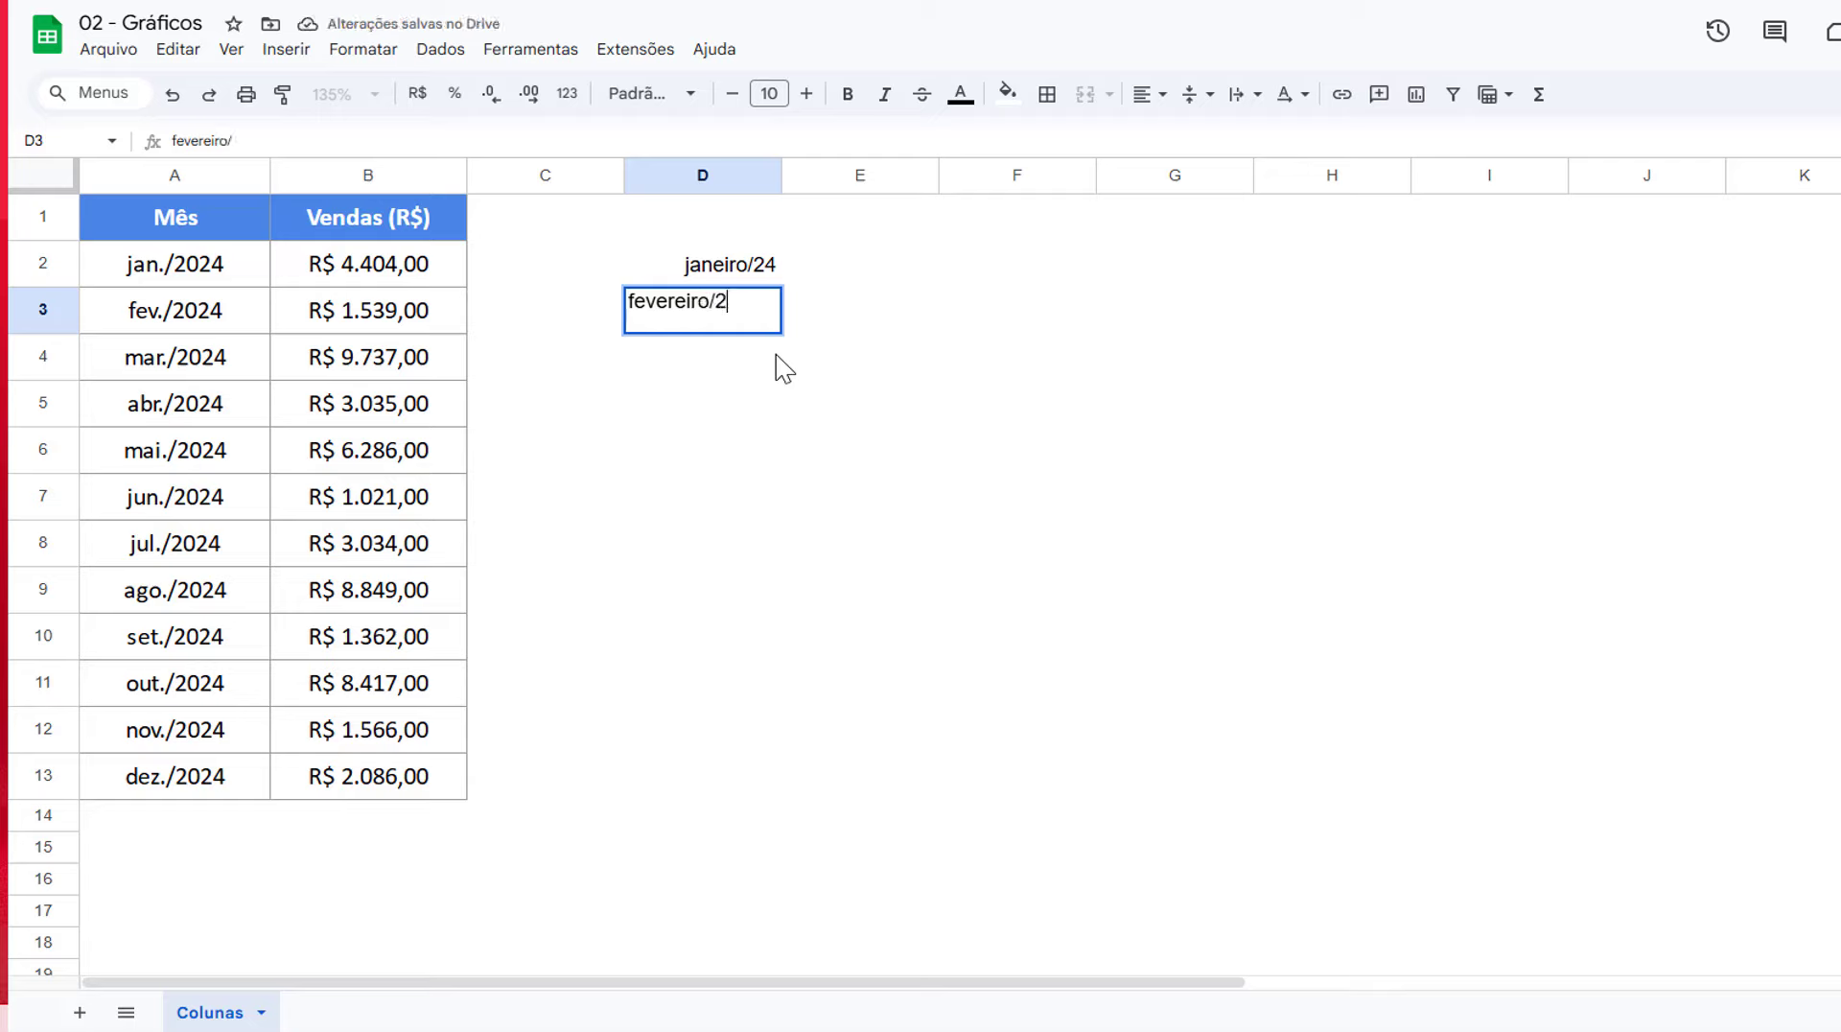
{"action": "key", "text": "Return"}
- Inspect the full date stored behind the janeiro/24 entry in cell D2
{"action": "left_click", "coordinate": [747, 264]}
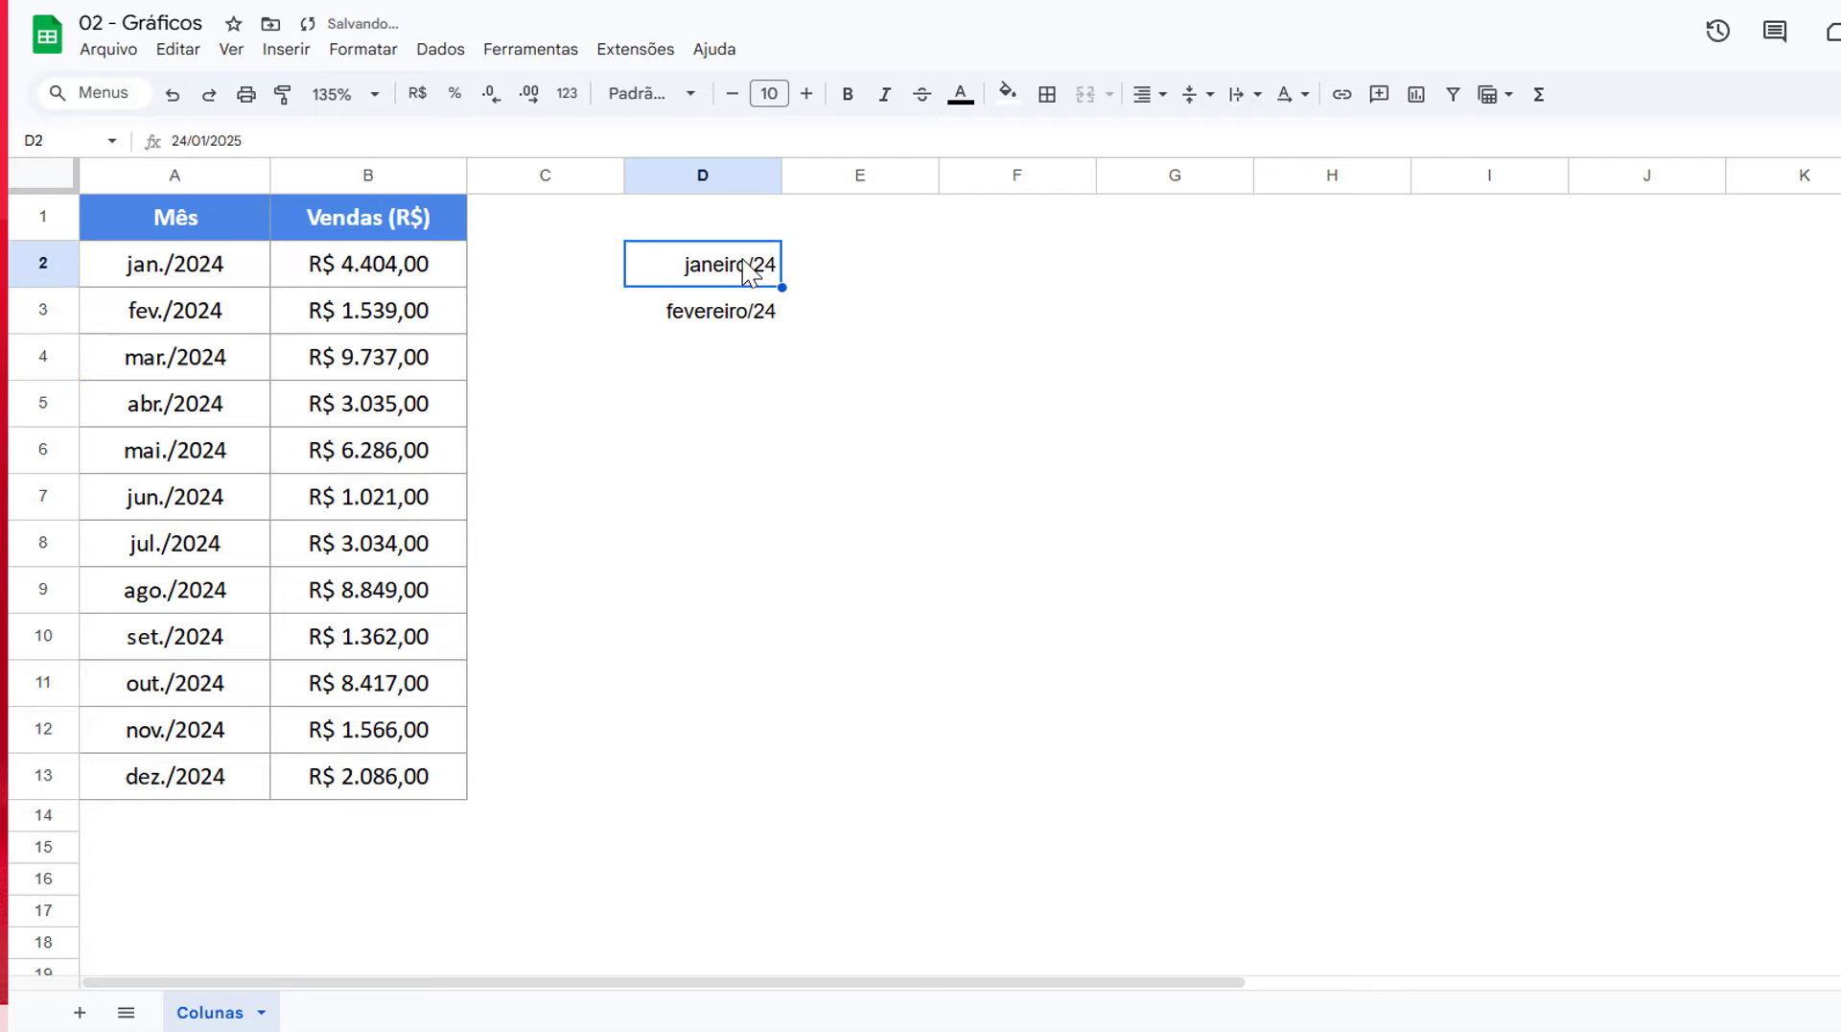
{"action": "double_click", "coordinate": [744, 264]}
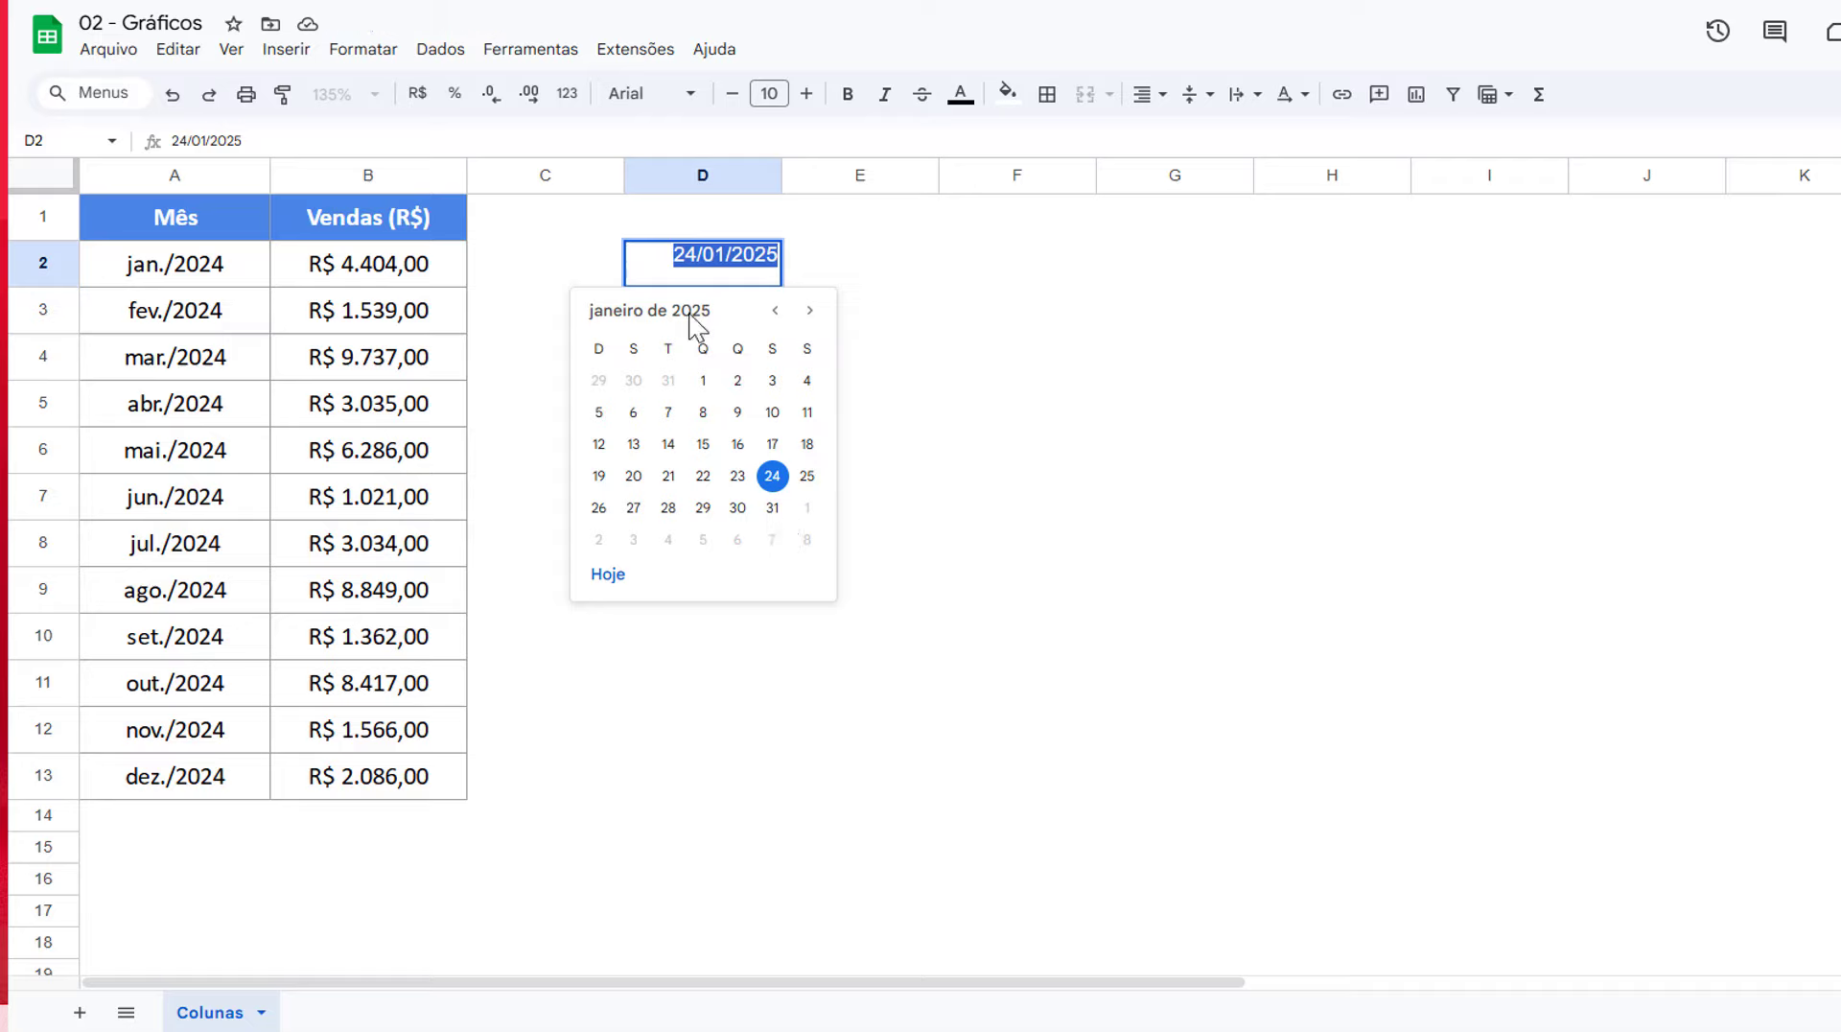
{"action": "left_click", "coordinate": [883, 268]}
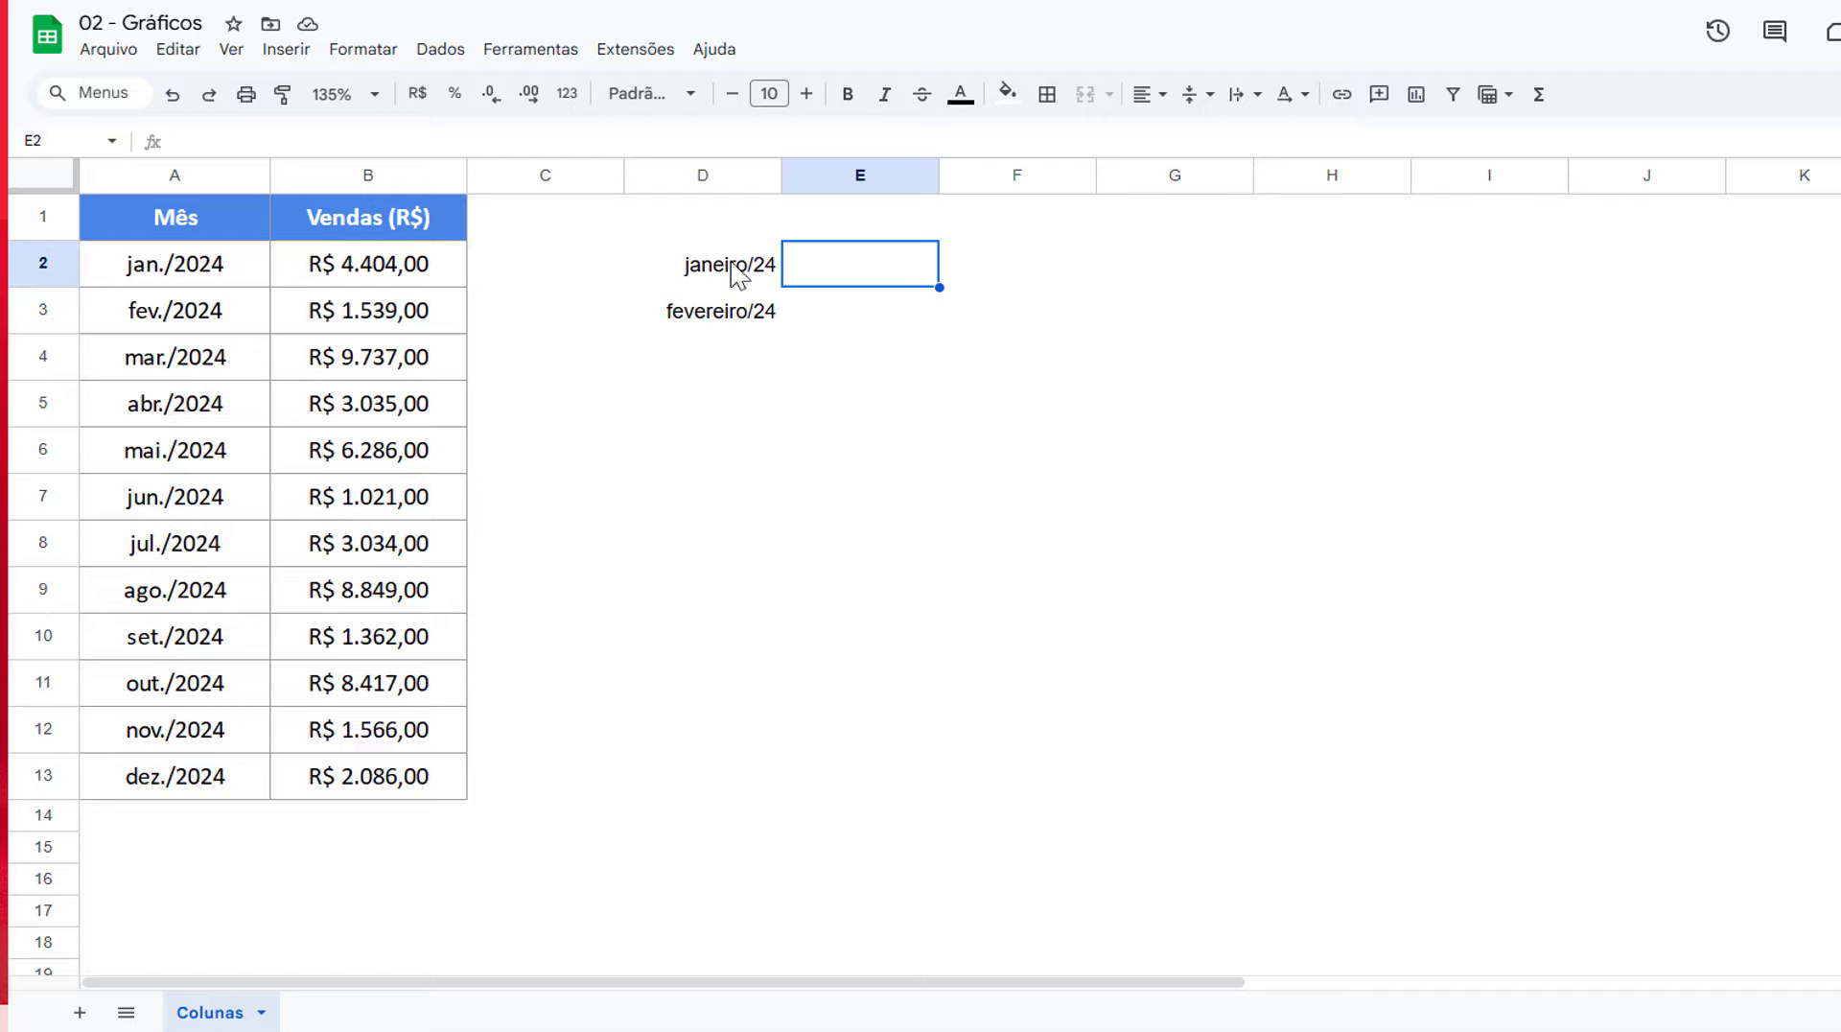
{"action": "left_click_drag", "start_coordinate": [731, 275], "coordinate": [740, 316]}
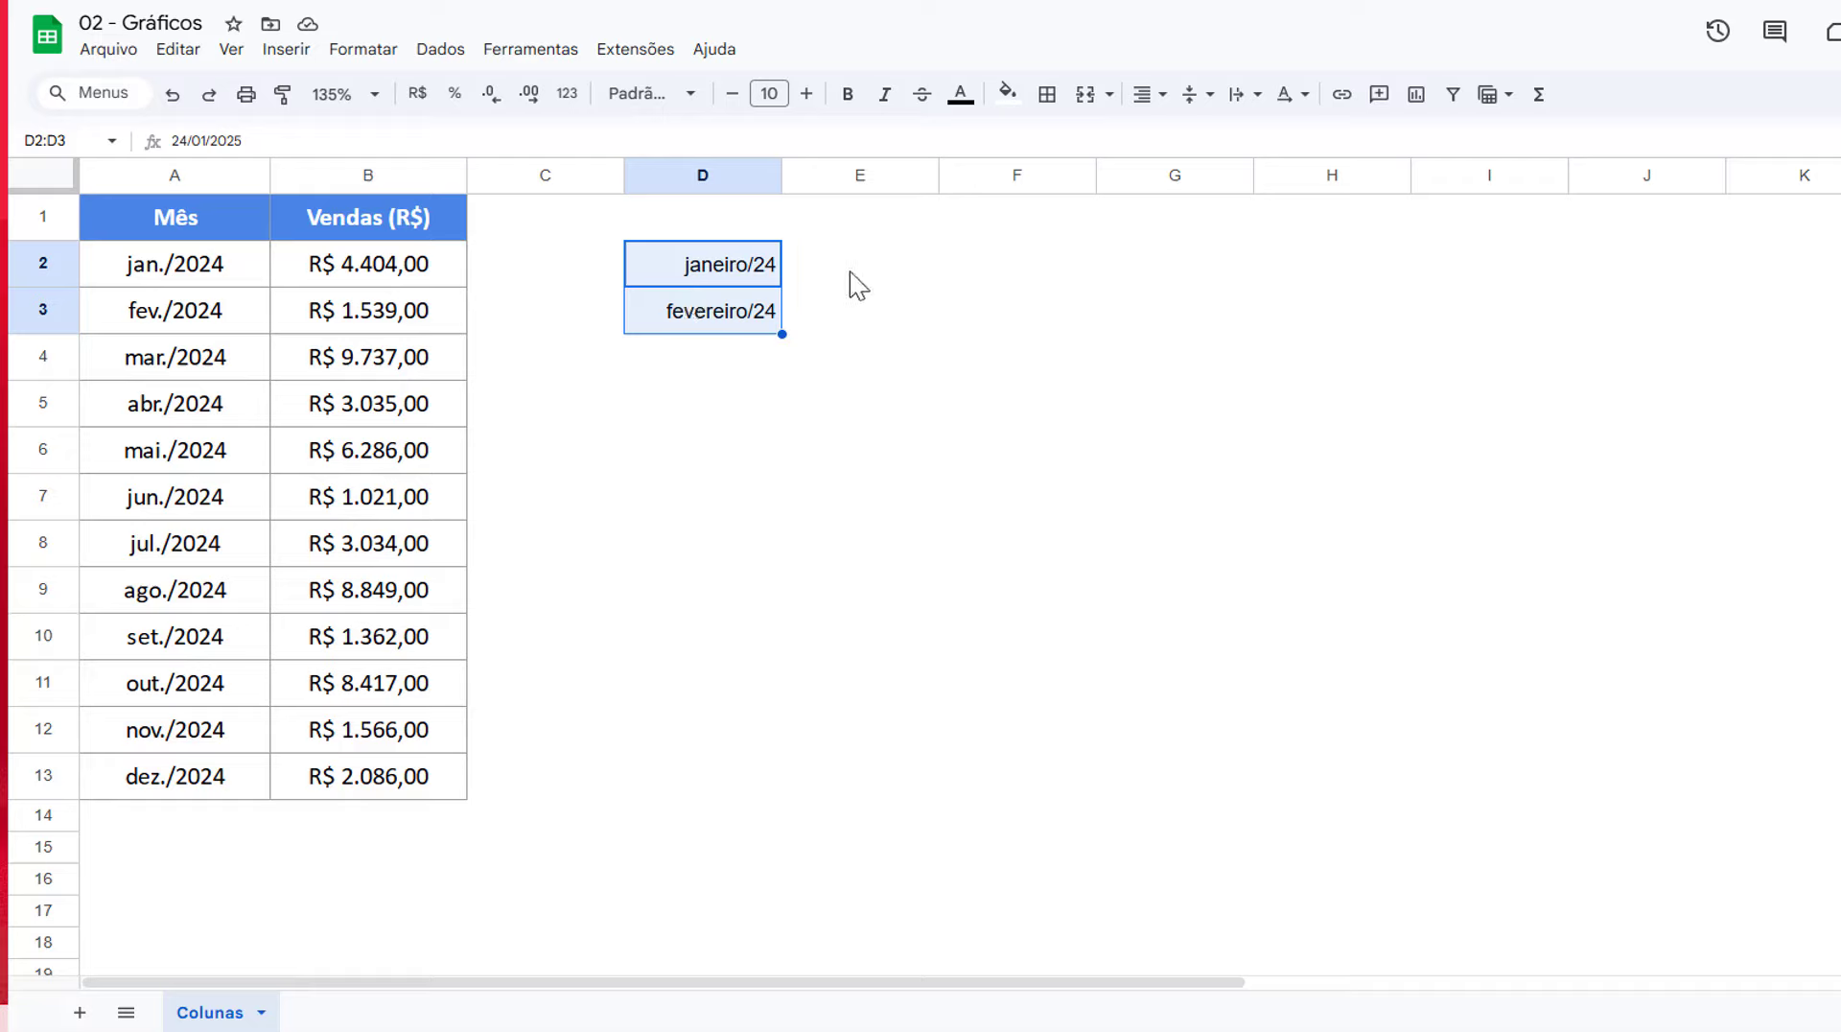
{"action": "left_click", "coordinate": [714, 273]}
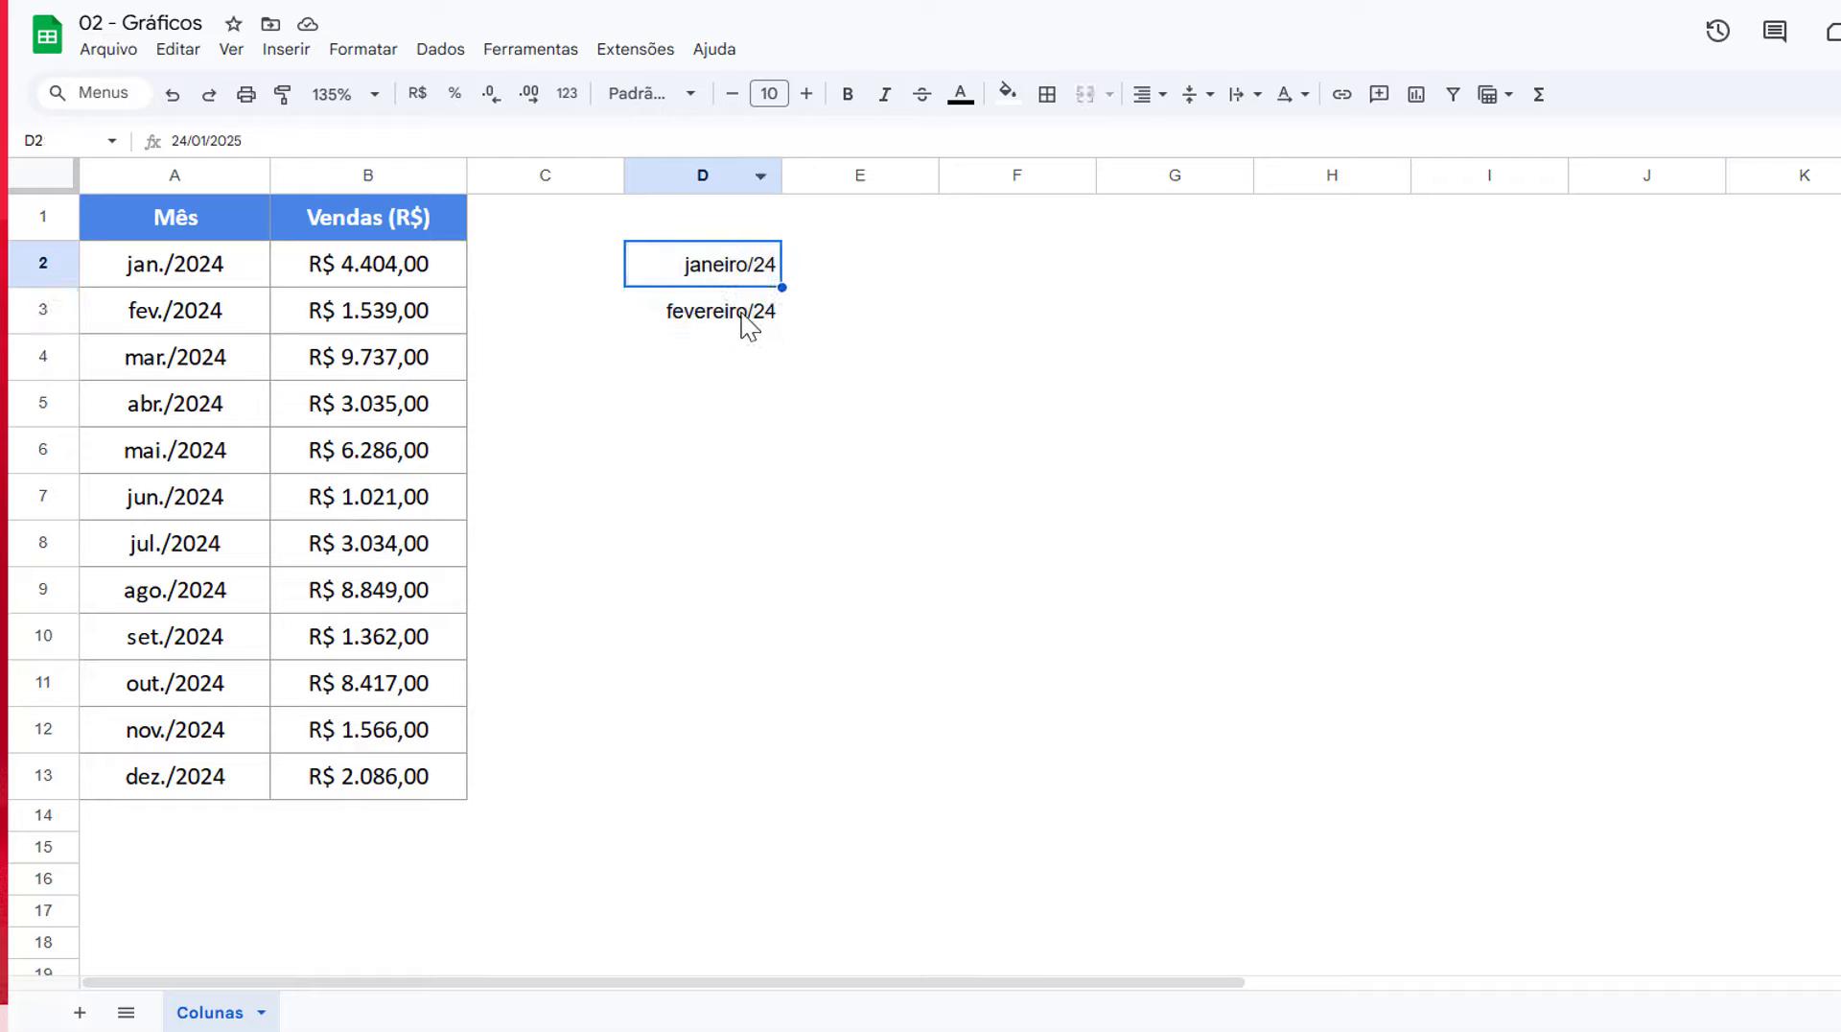
- Open the custom date and time formats for cells D2:D3
{"action": "left_click_drag", "start_coordinate": [748, 325], "coordinate": [725, 269]}
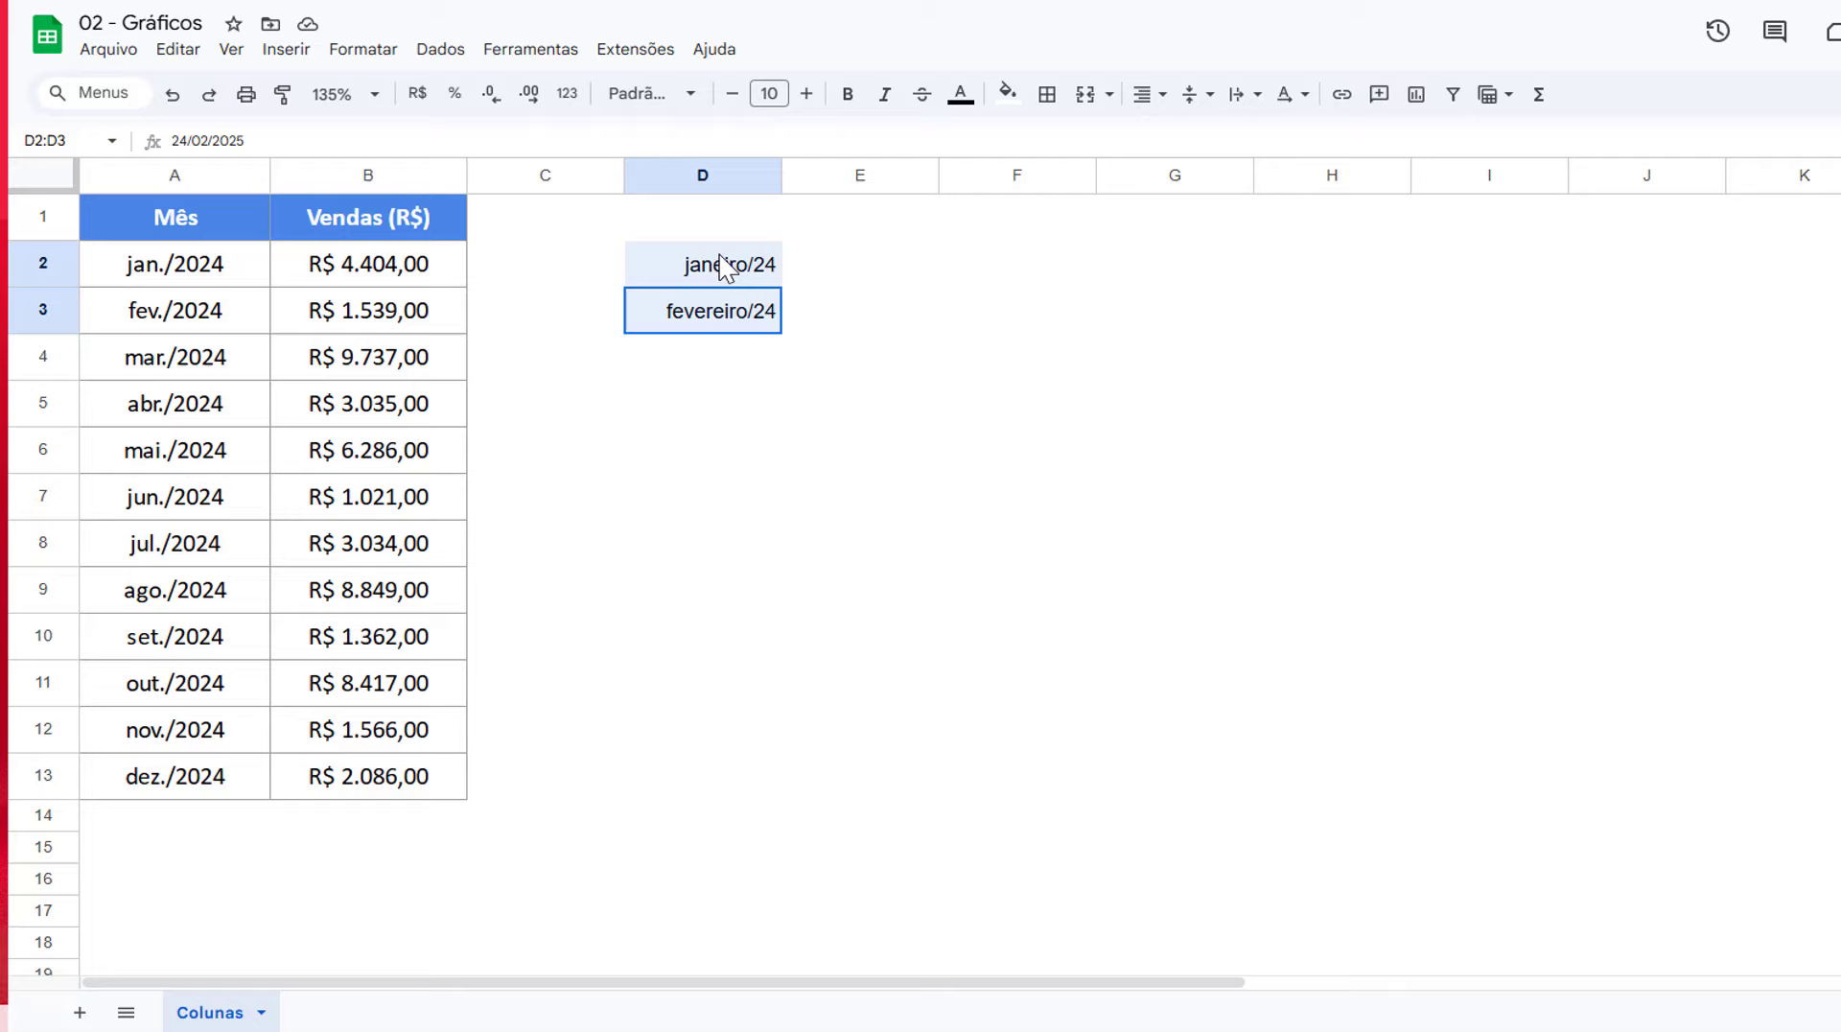
{"action": "left_click", "coordinate": [570, 96]}
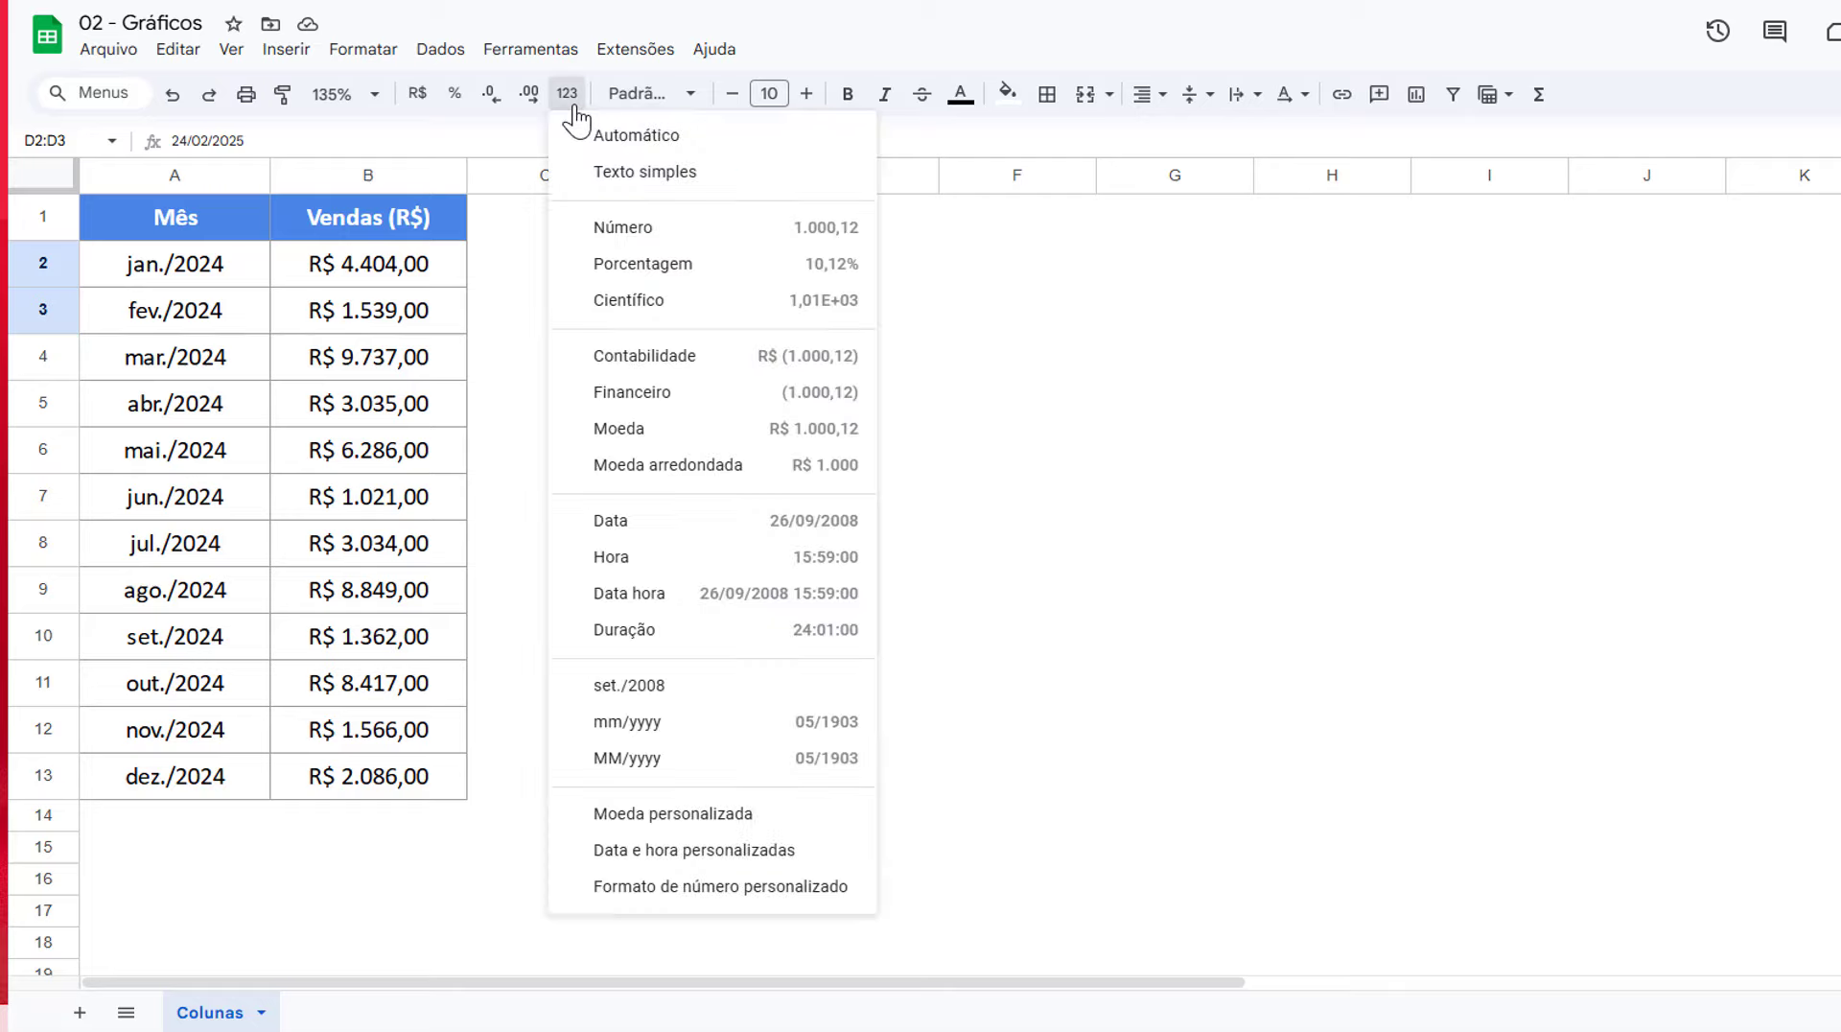
{"action": "left_click", "coordinate": [815, 854]}
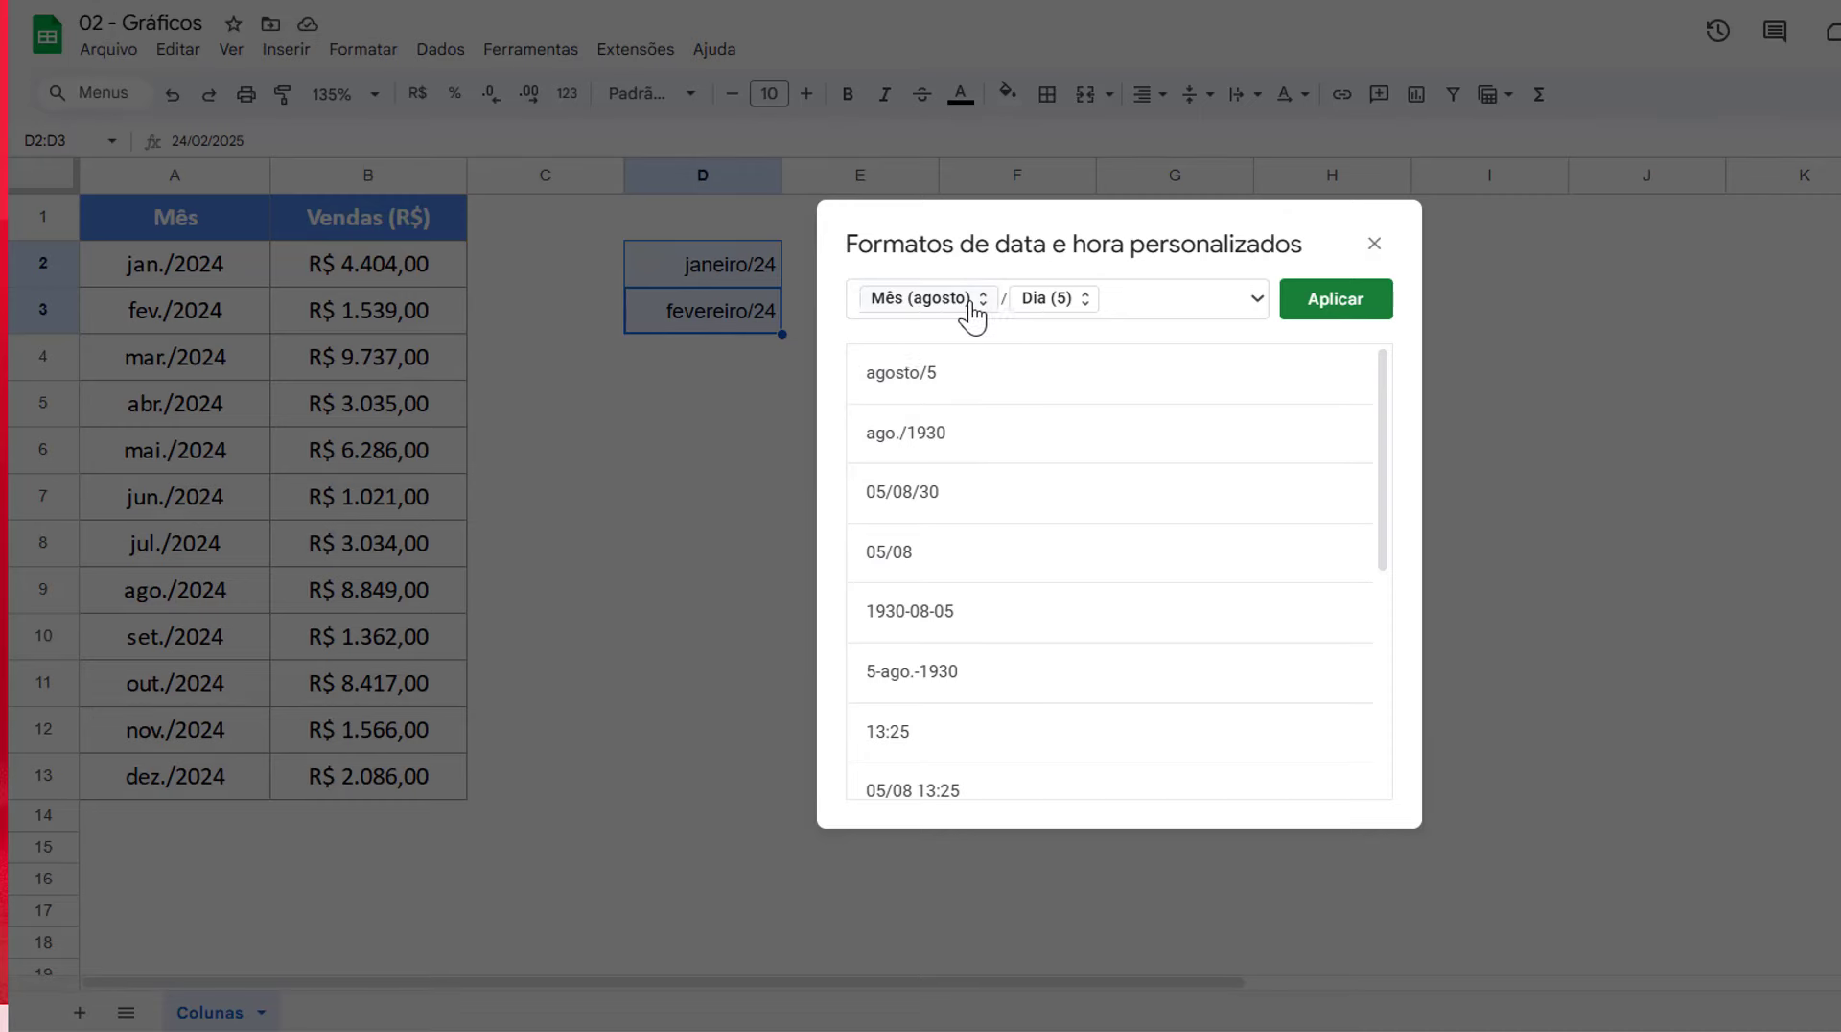
{"action": "left_click", "coordinate": [1080, 305]}
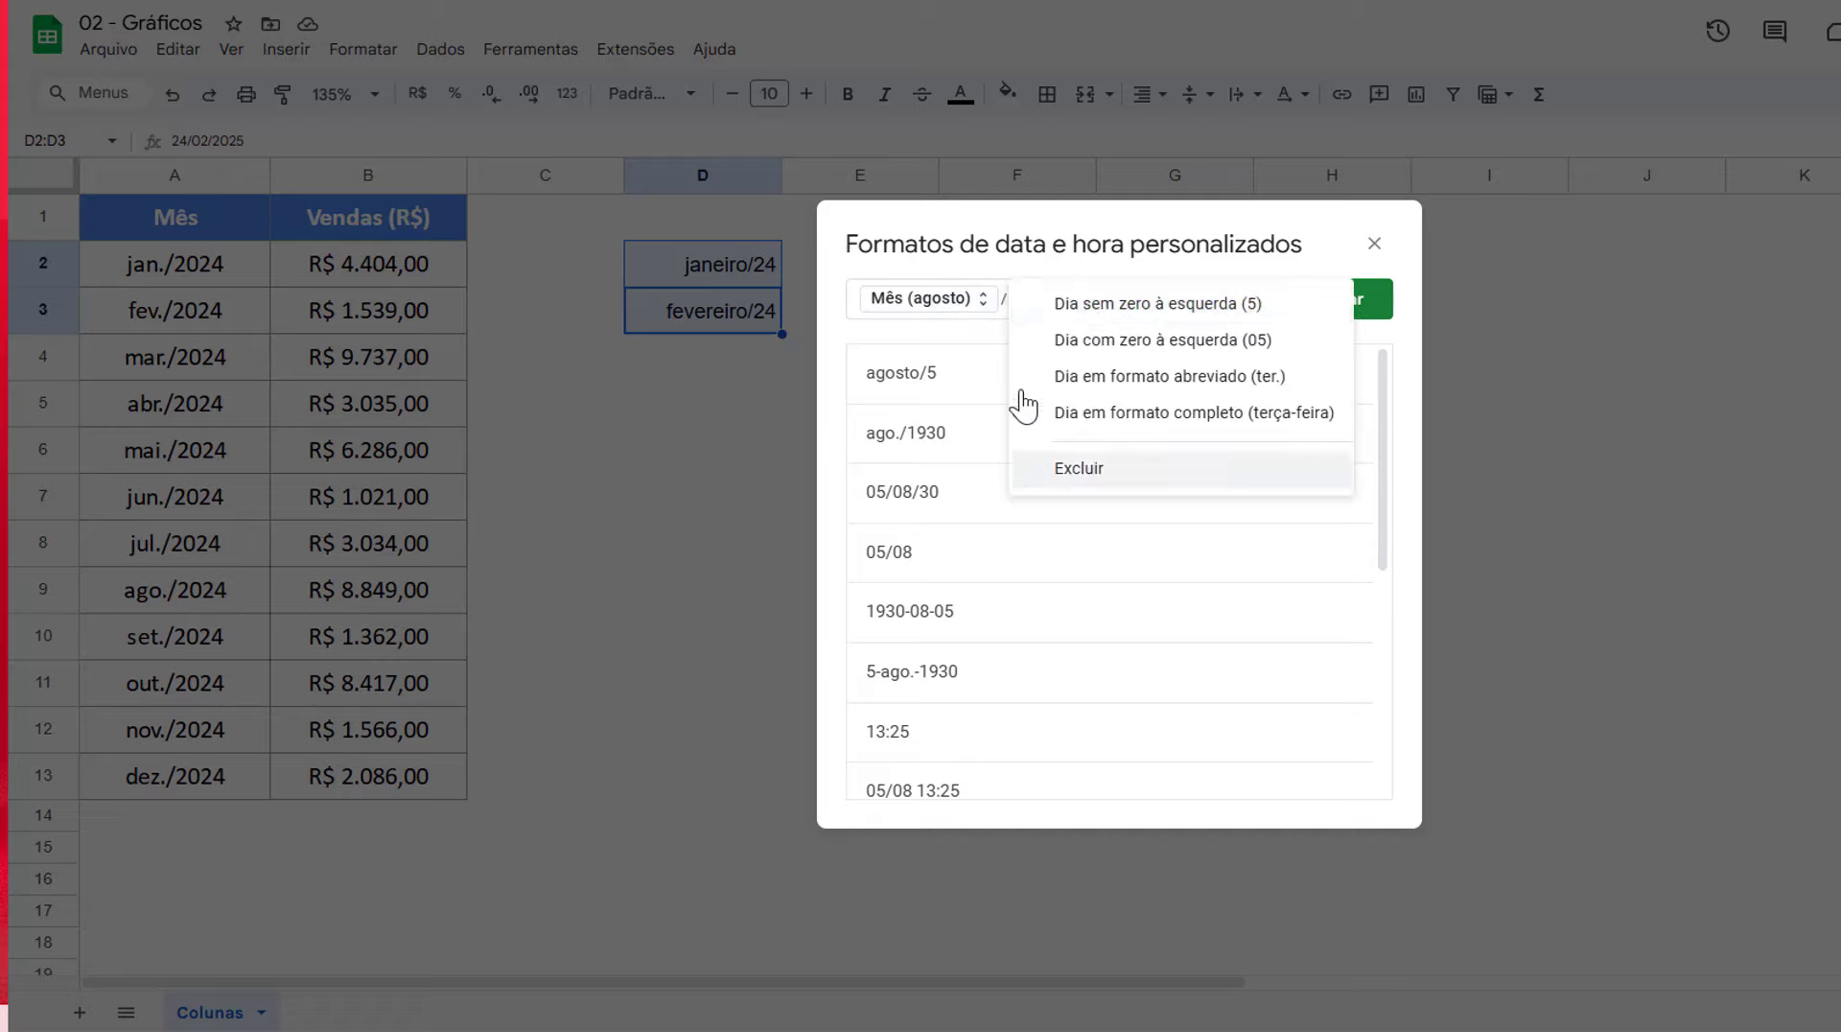
{"action": "left_click", "coordinate": [962, 303]}
{"action": "left_click", "coordinate": [1202, 305]}
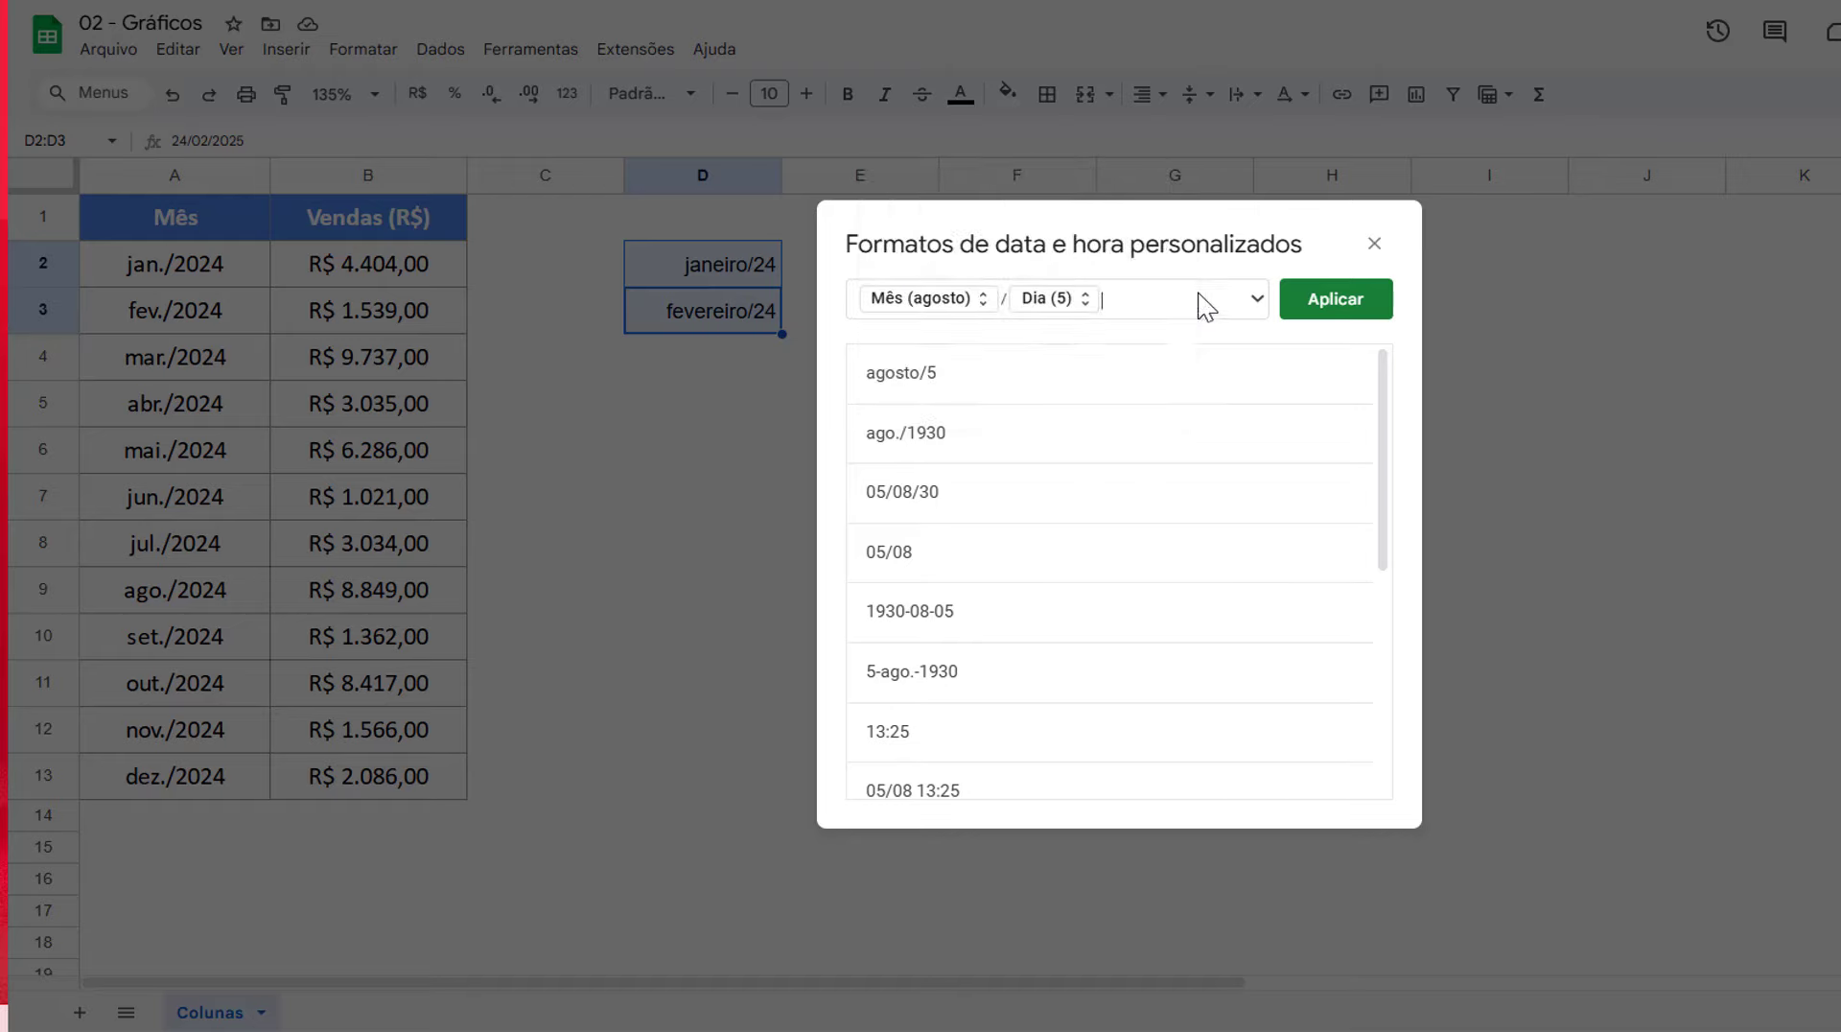
{"action": "left_click", "coordinate": [1256, 298]}
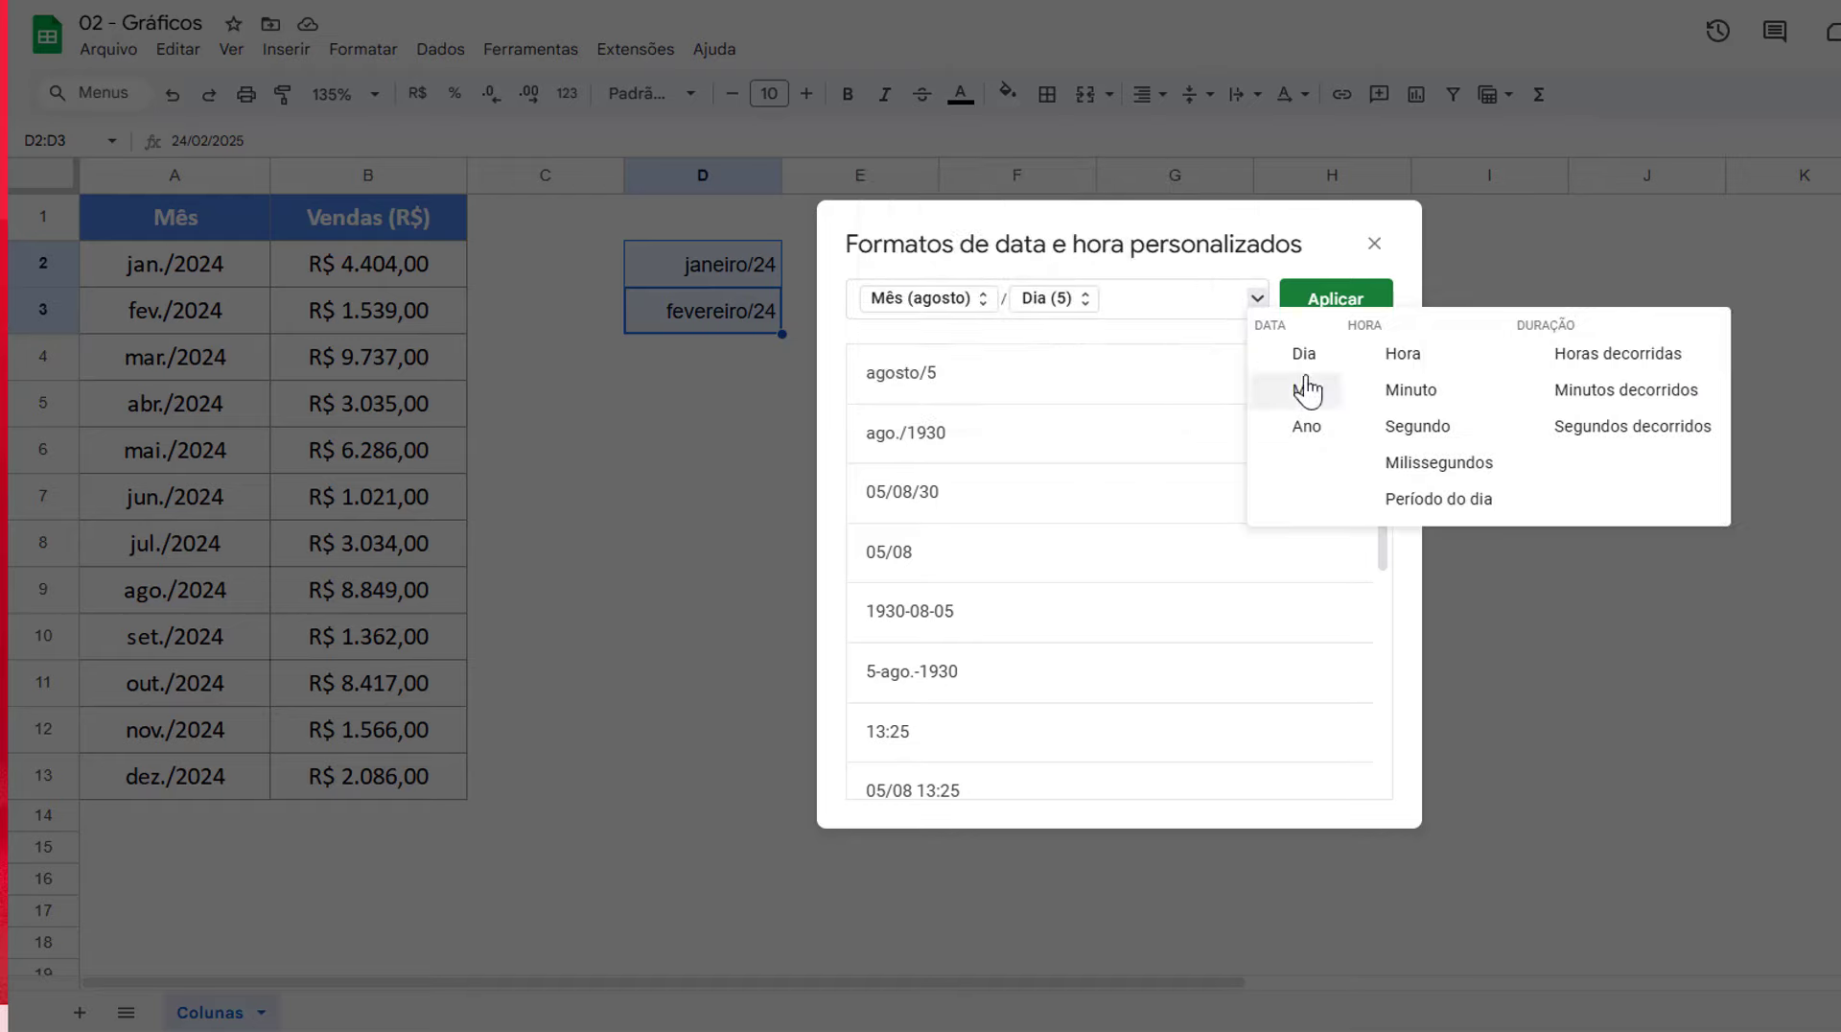
{"action": "left_click", "coordinate": [1345, 432]}
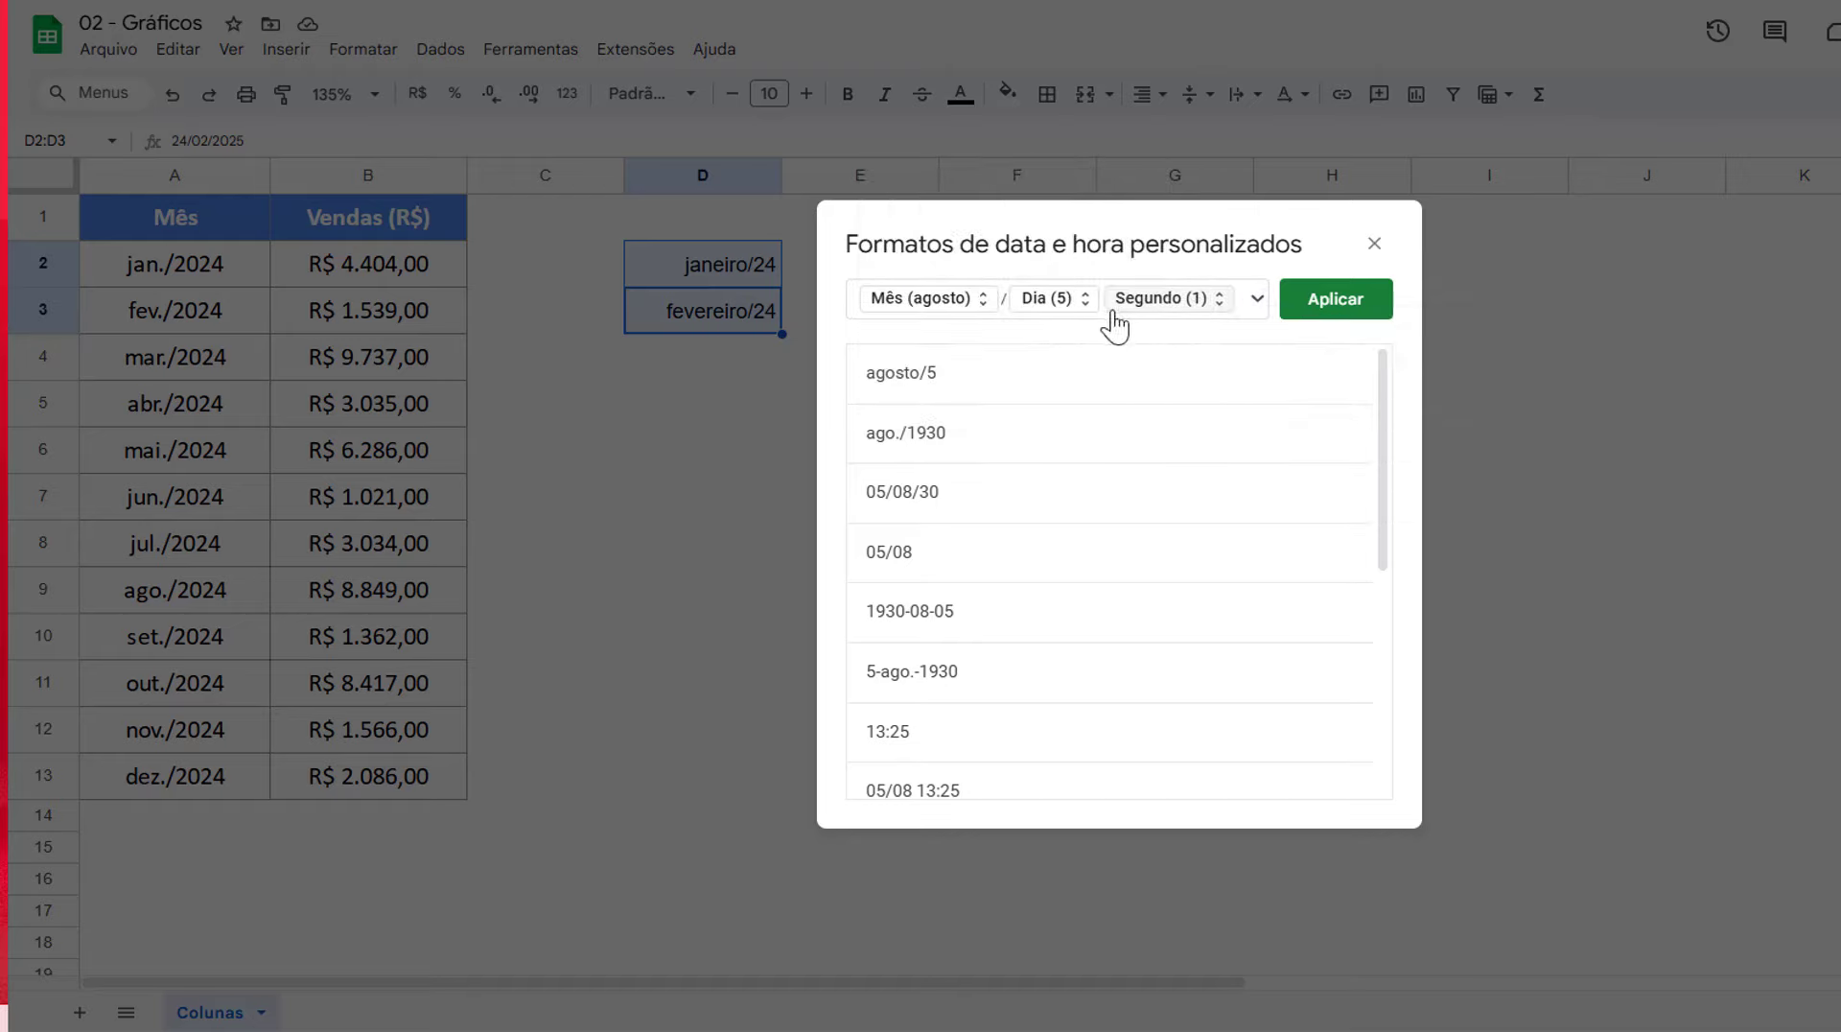
{"action": "left_click", "coordinate": [1216, 303]}
{"action": "left_click", "coordinate": [1205, 396]}
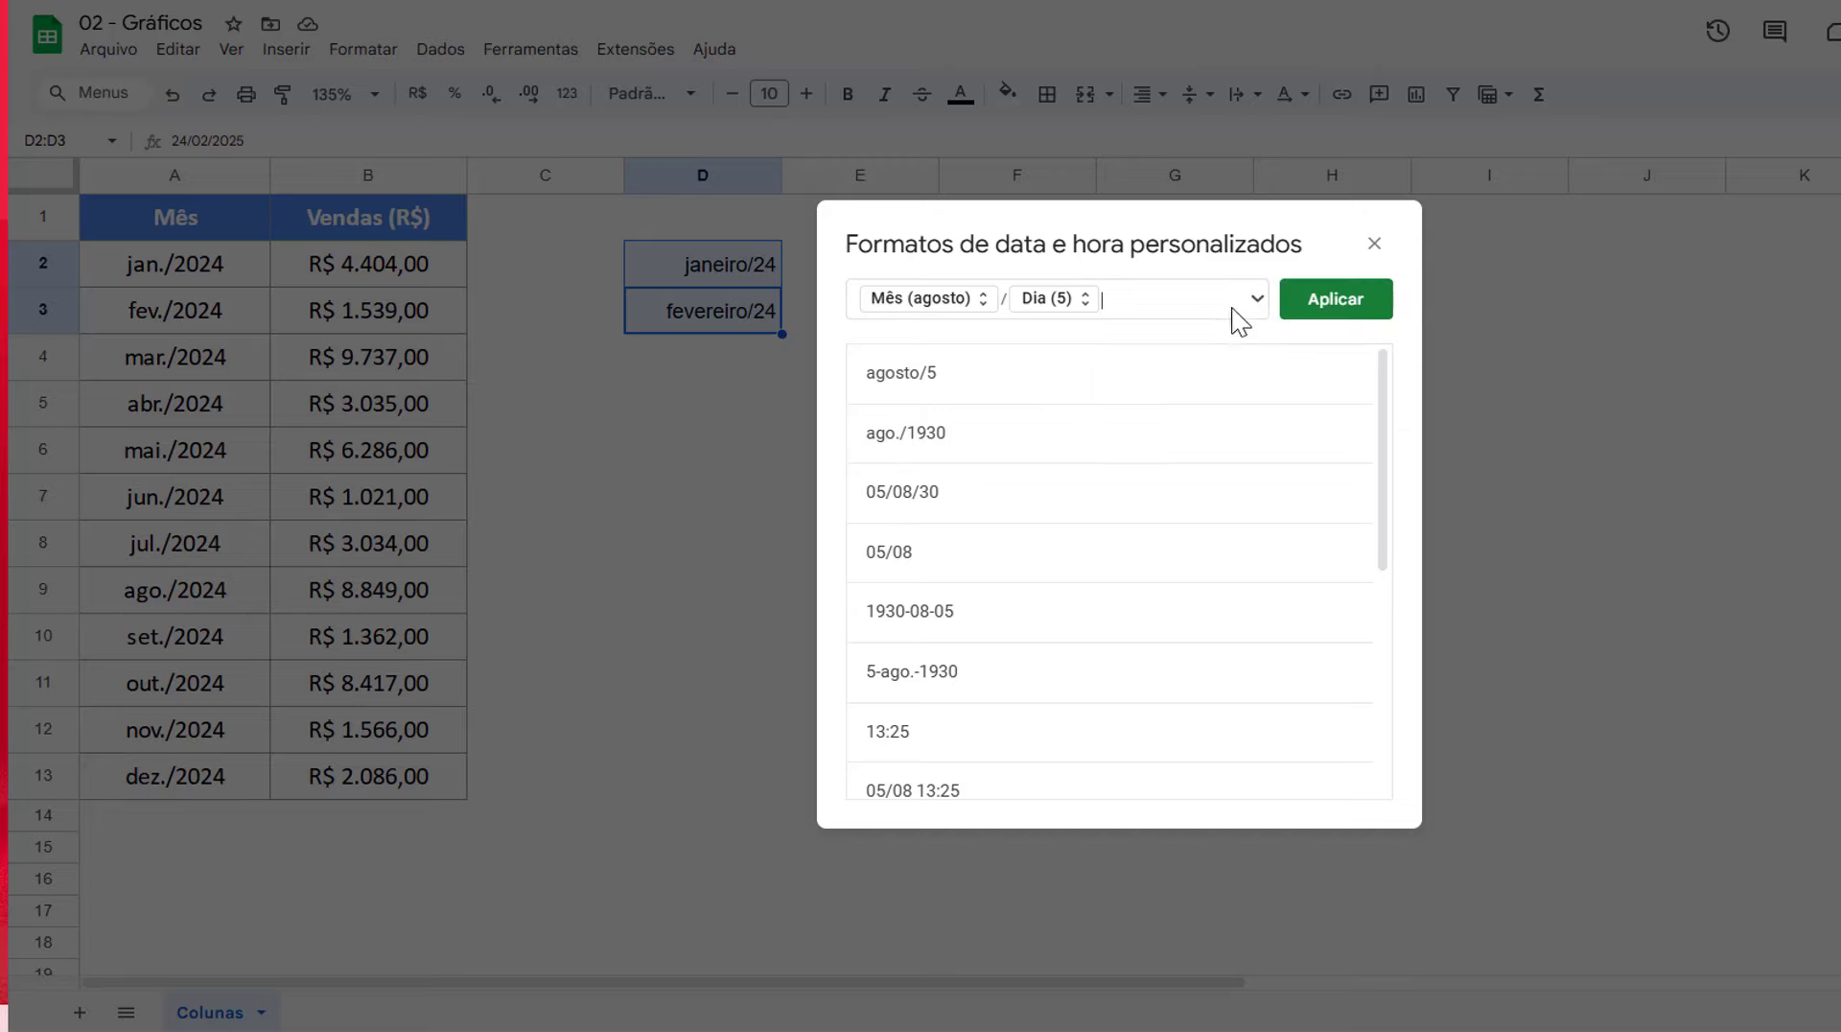
- Replace the day element with a two-digit year in the custom date format and apply it to D2:D3
{"action": "left_click", "coordinate": [1083, 305]}
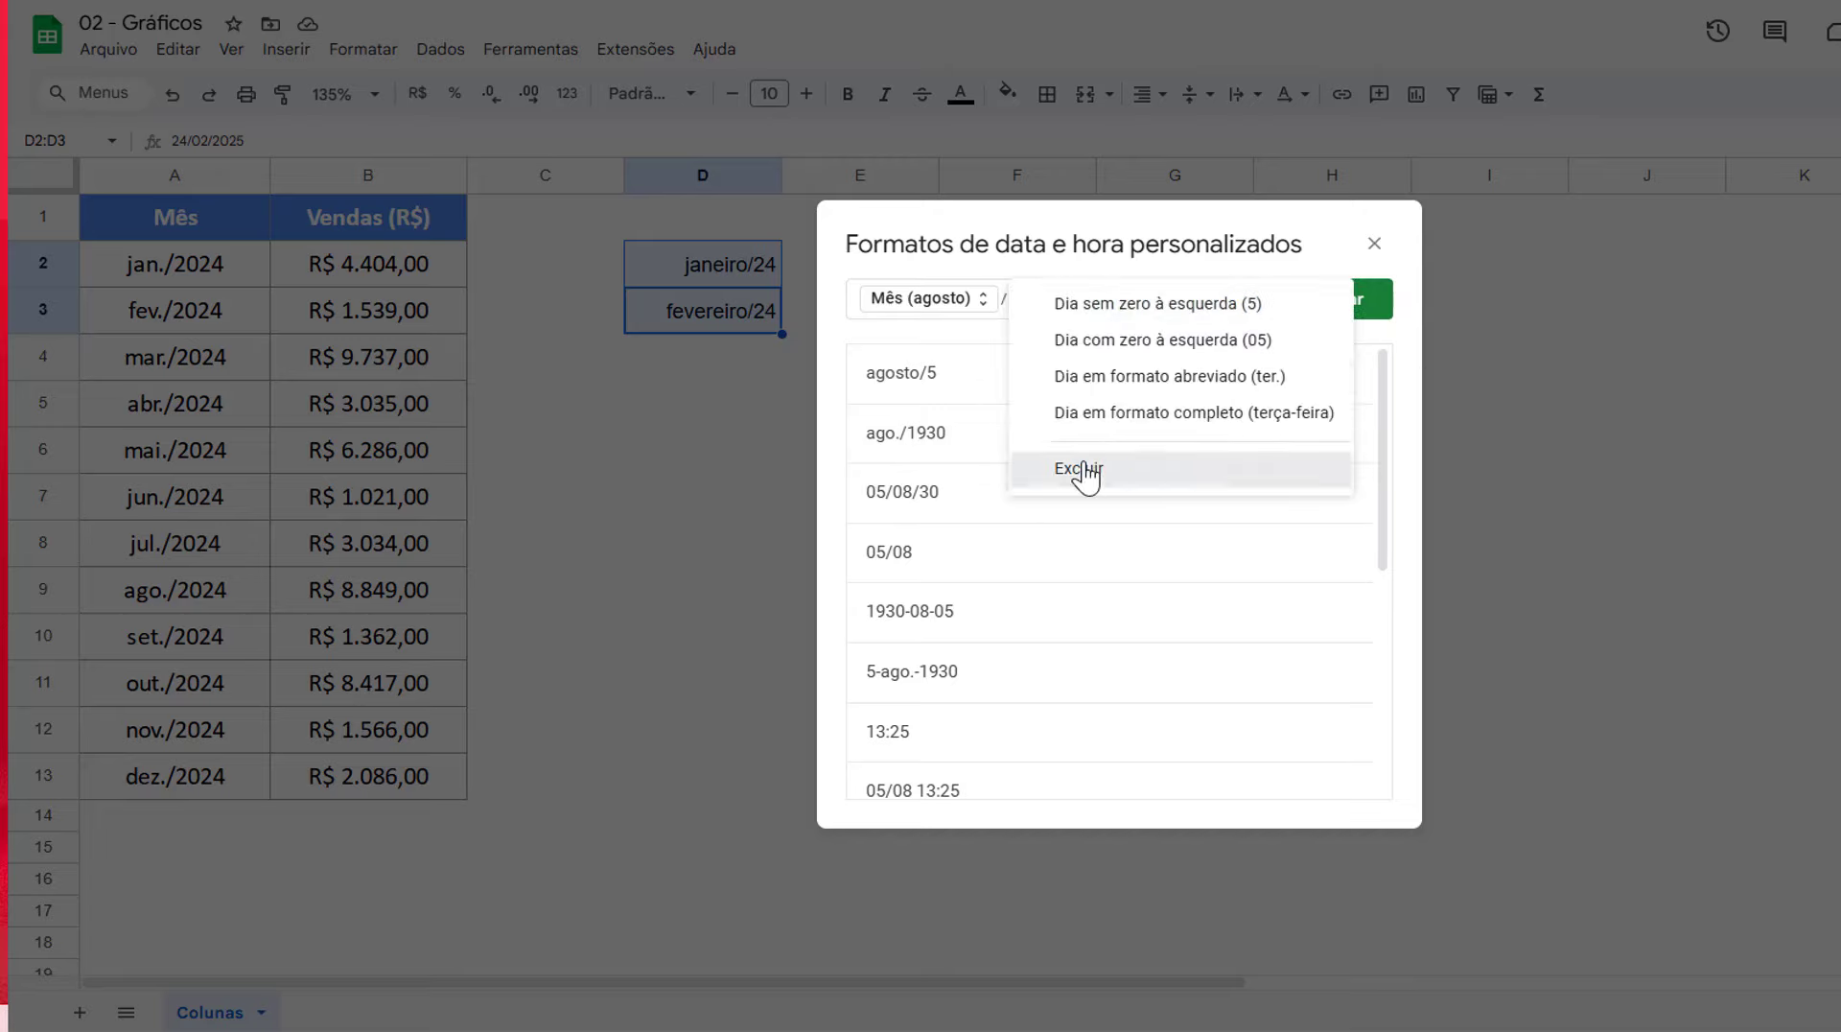
{"action": "left_click", "coordinate": [1081, 469]}
{"action": "left_click", "coordinate": [1257, 298]}
{"action": "left_click", "coordinate": [1304, 426]}
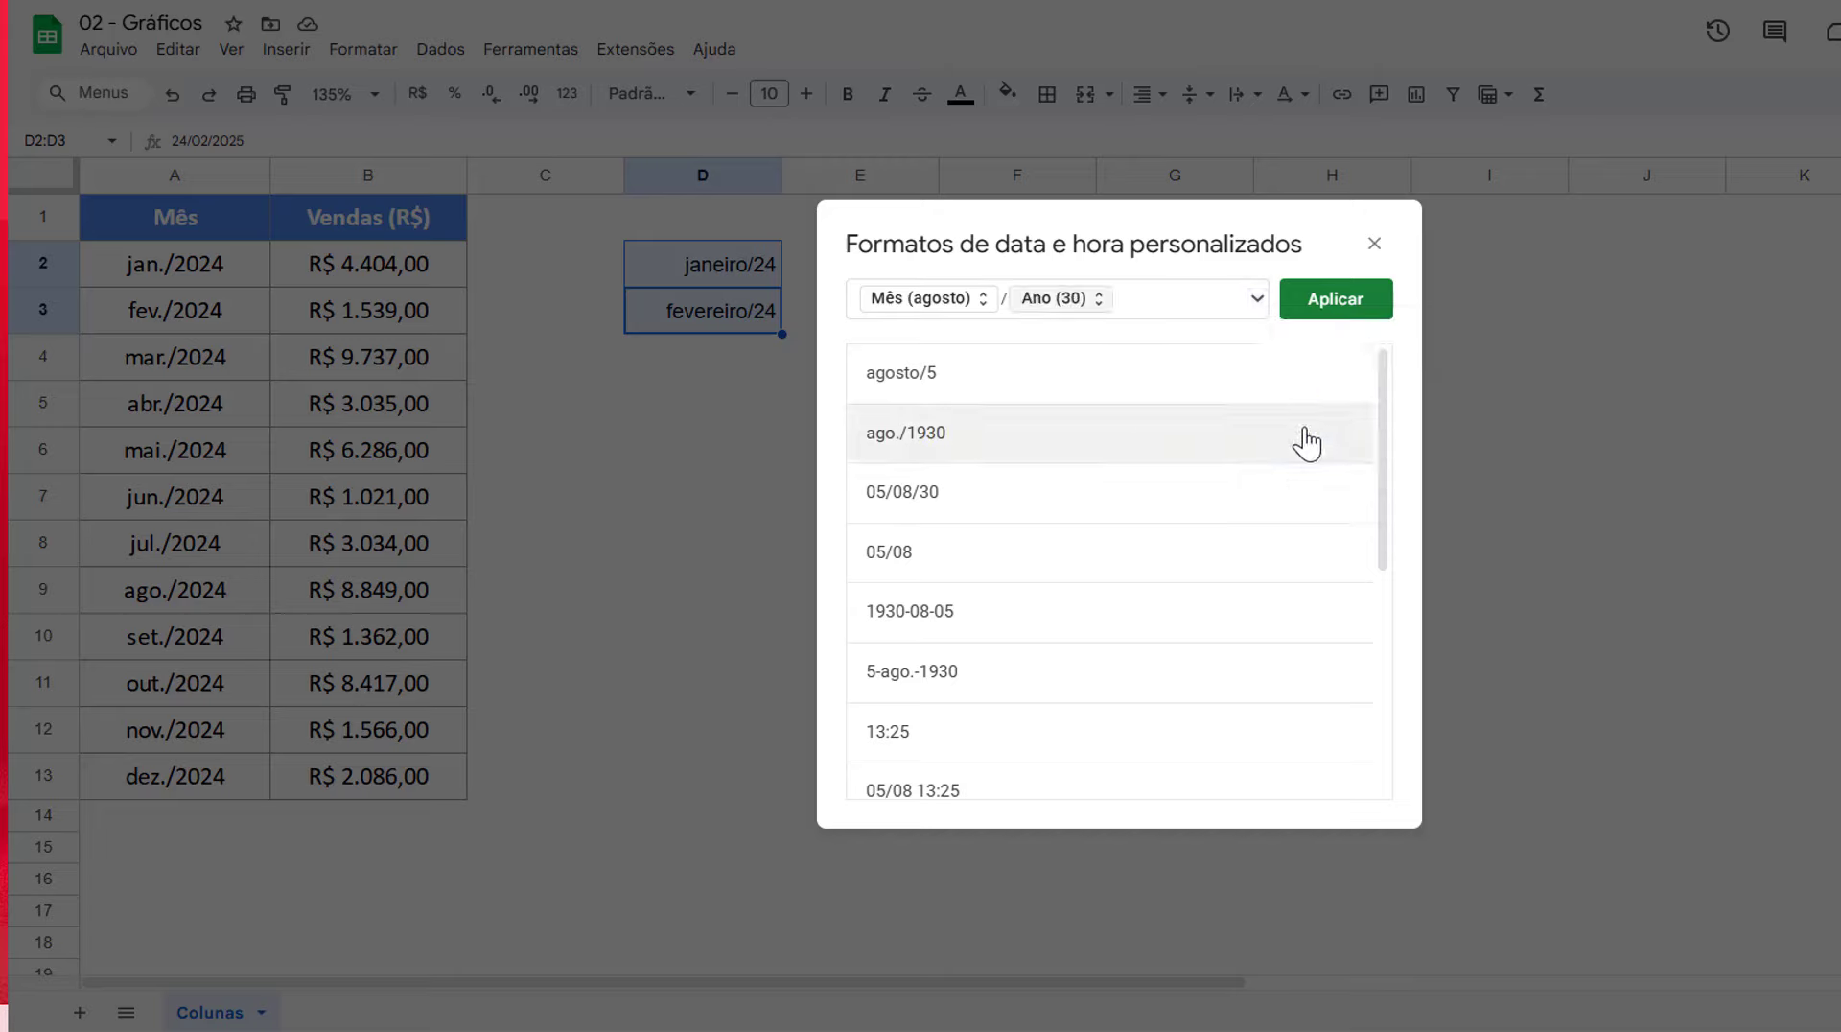
{"action": "left_click", "coordinate": [1316, 316]}
- Check the full dates stored in the reformatted cells D2 and D3
{"action": "left_click", "coordinate": [868, 287]}
{"action": "left_click", "coordinate": [763, 280]}
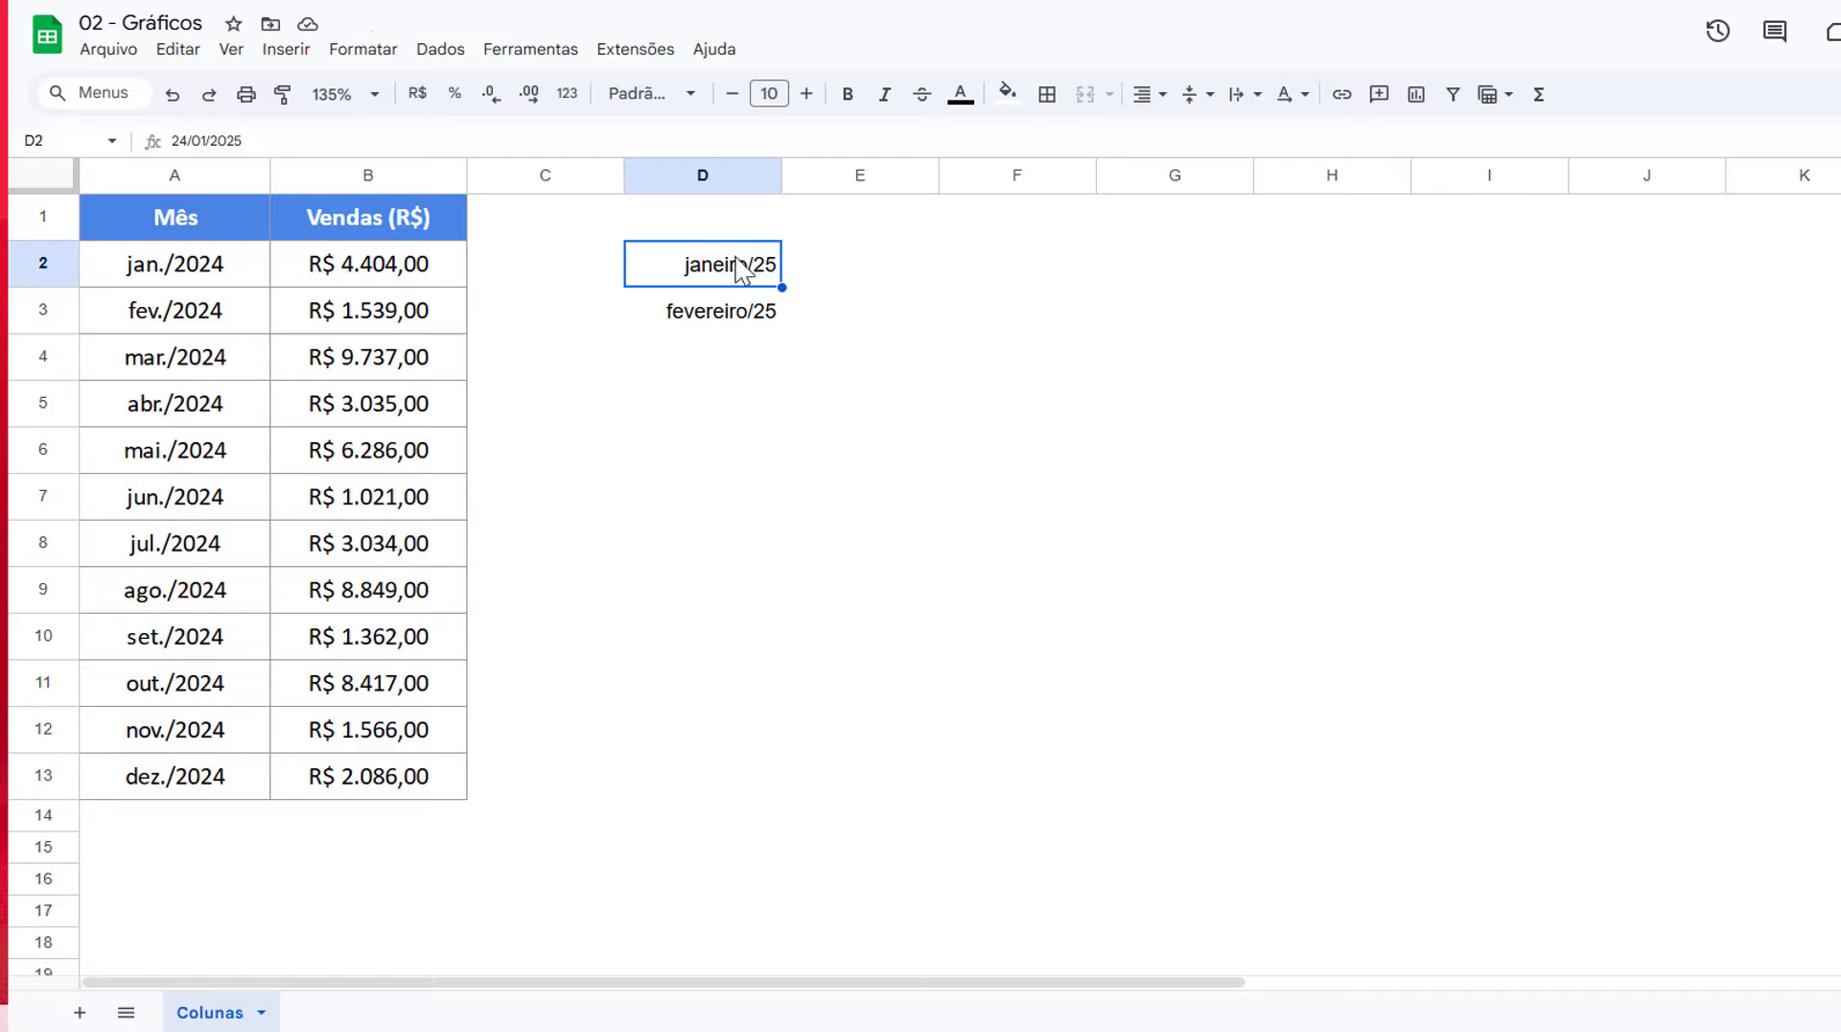
{"action": "left_click", "coordinate": [748, 324]}
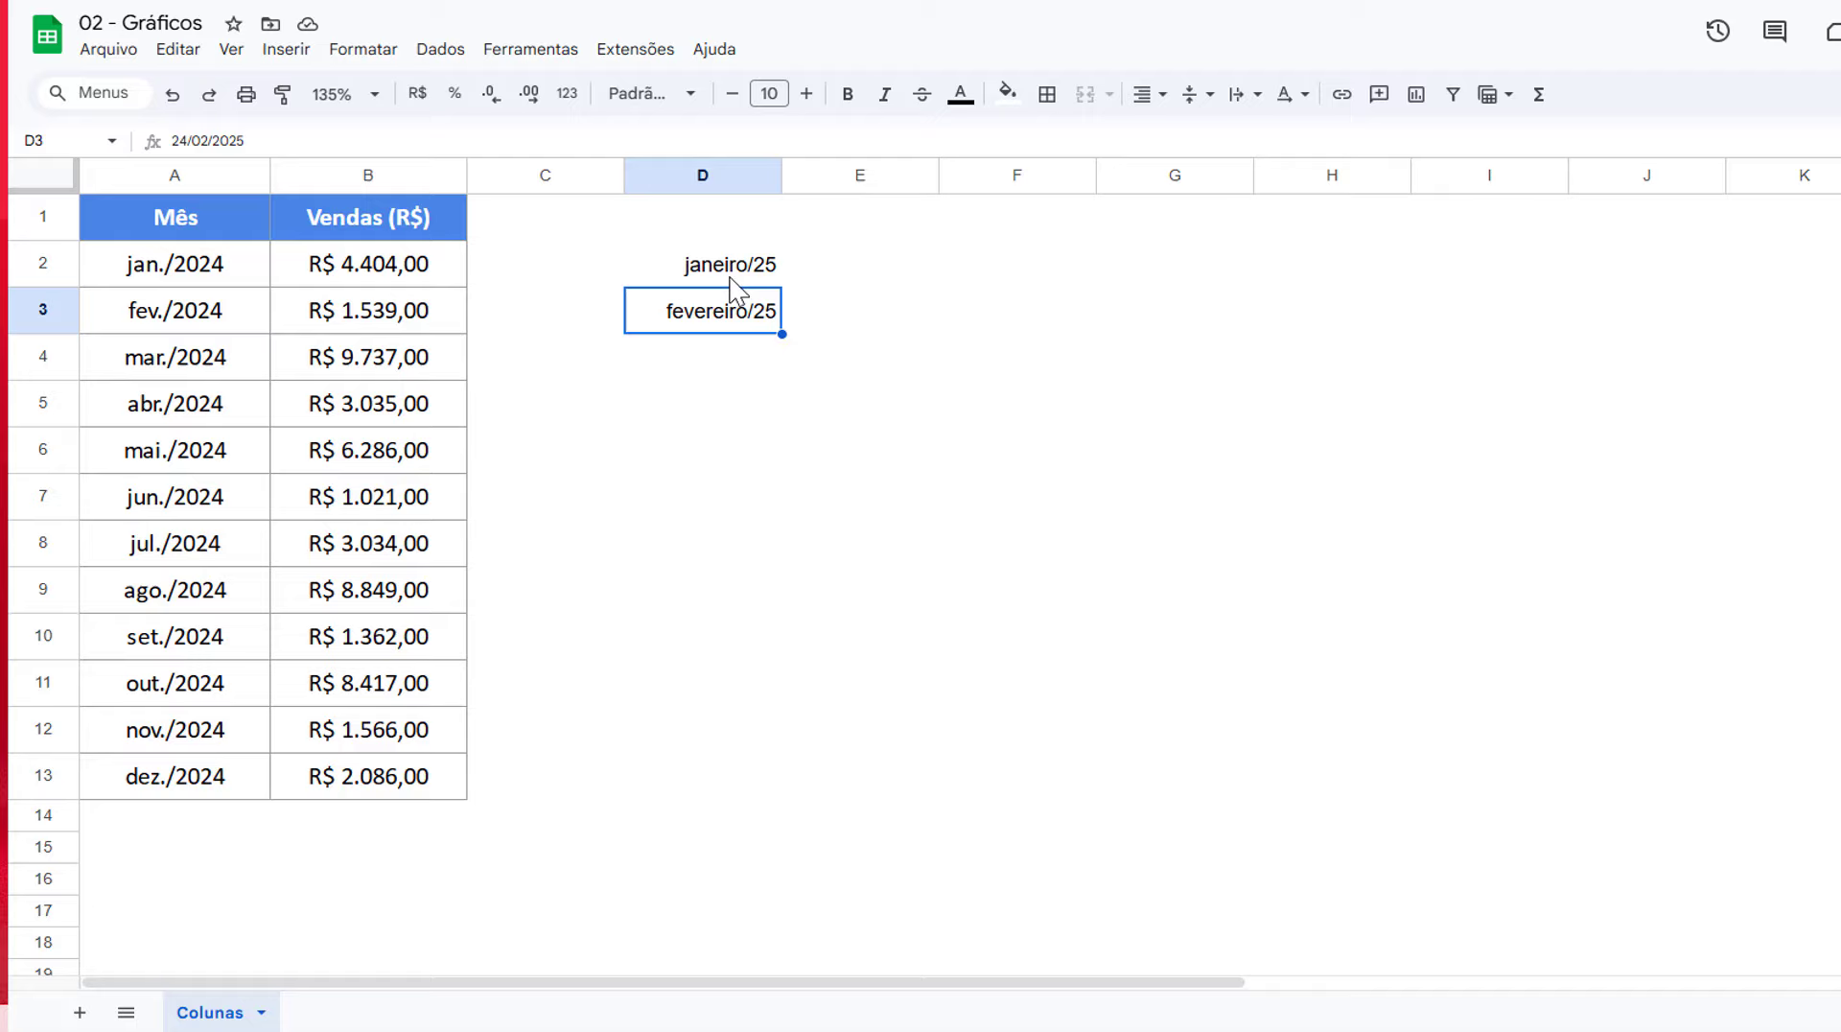
- Enter janeiro/24 as plain text in cell E2 with a leading apostrophe
{"action": "left_click", "coordinate": [915, 276]}
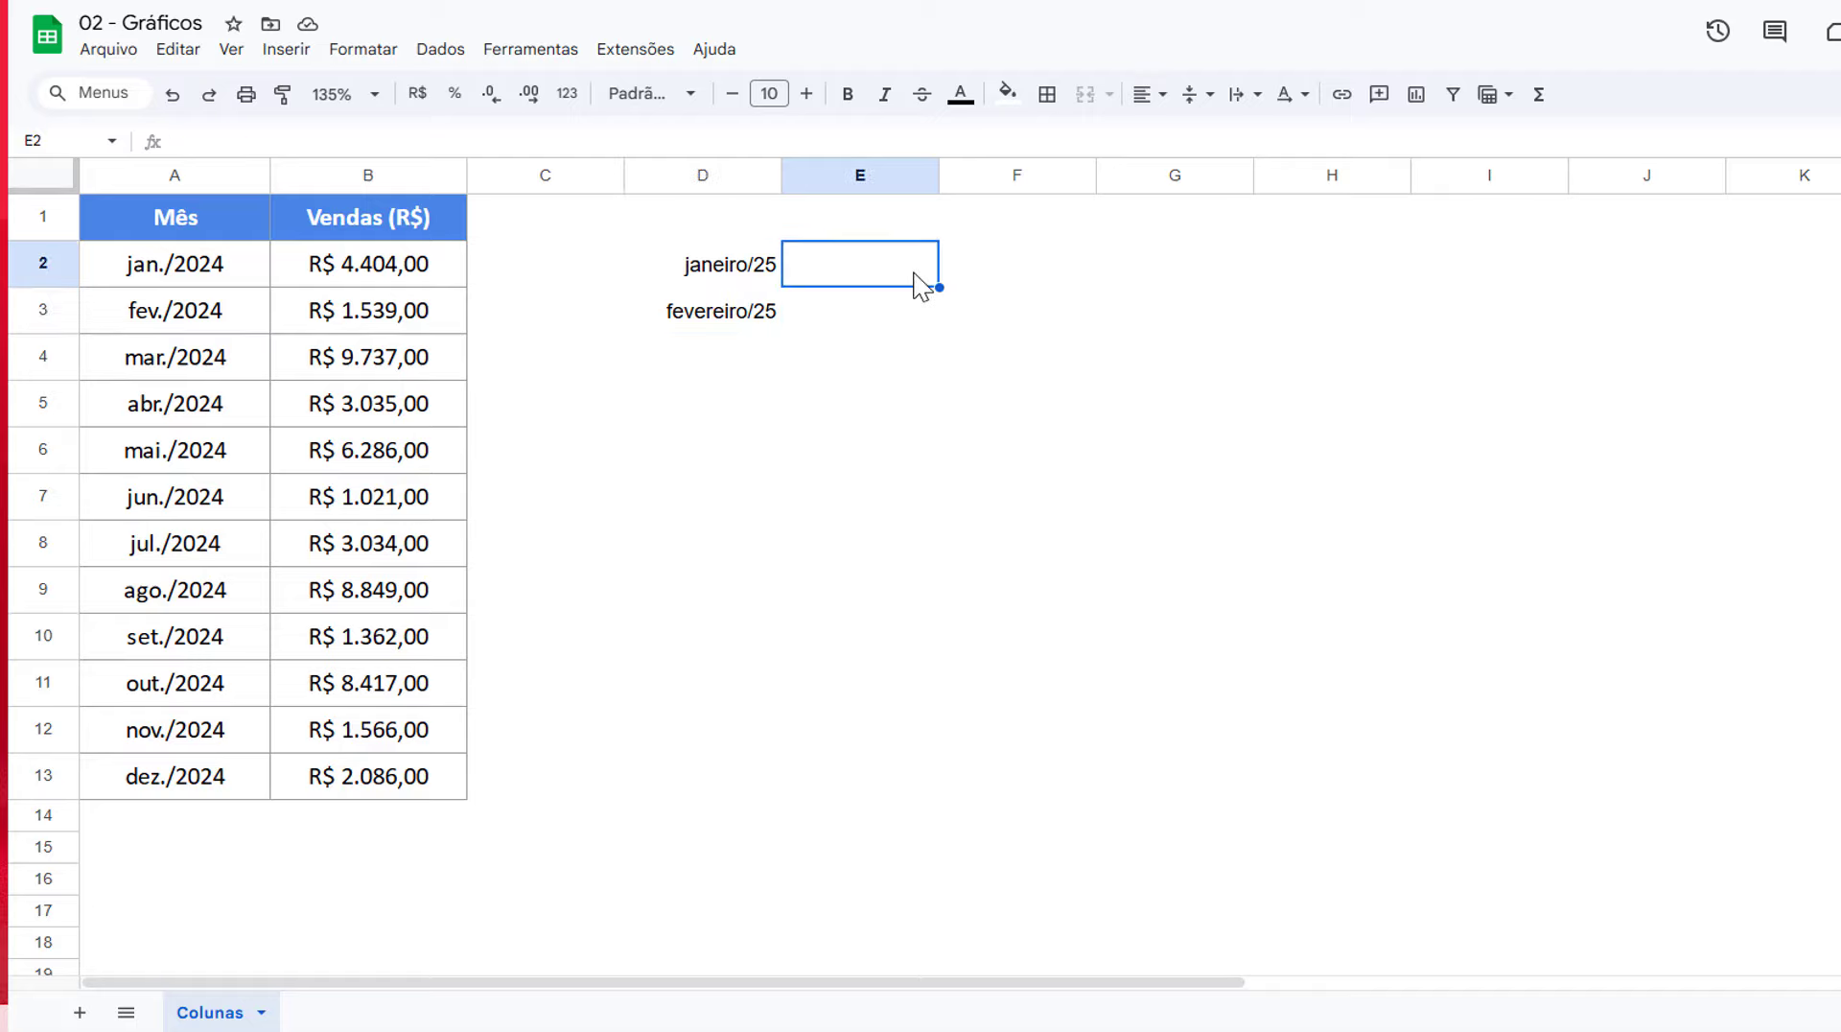
{"action": "type", "text": "'"}
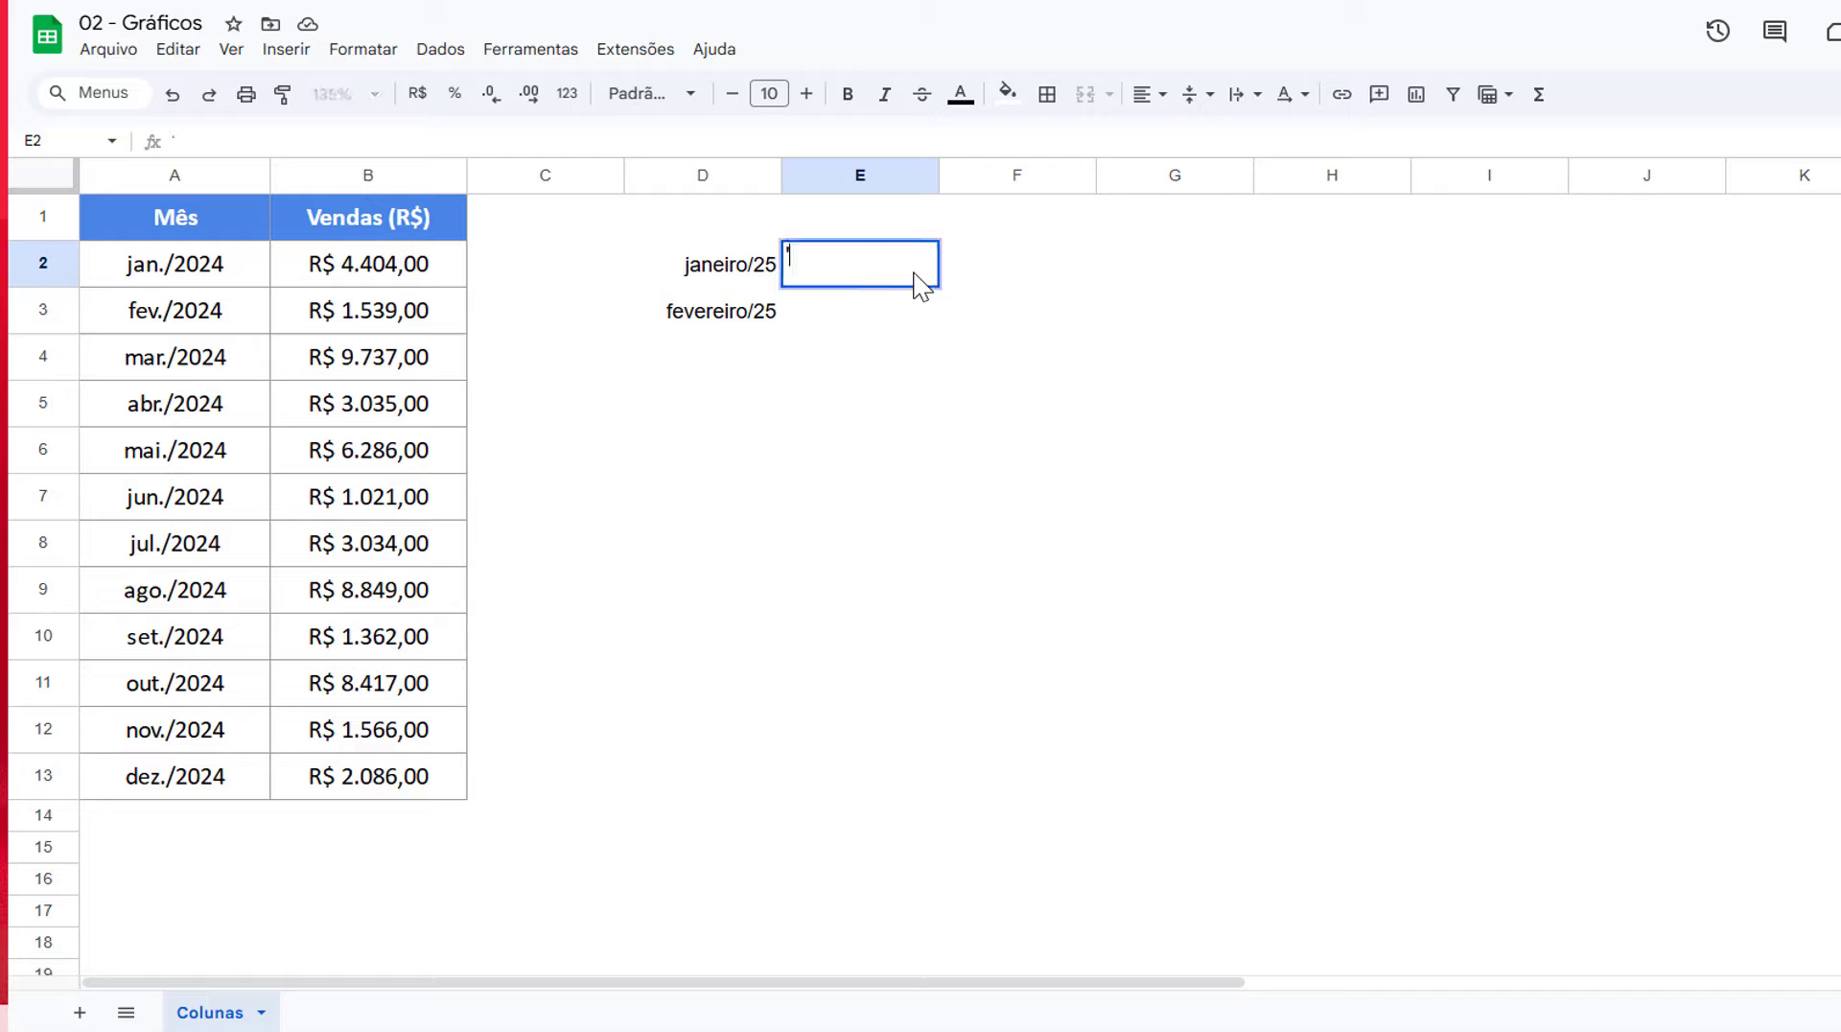
{"action": "type", "text": "janeiro/24"}
{"action": "key", "text": "Return"}
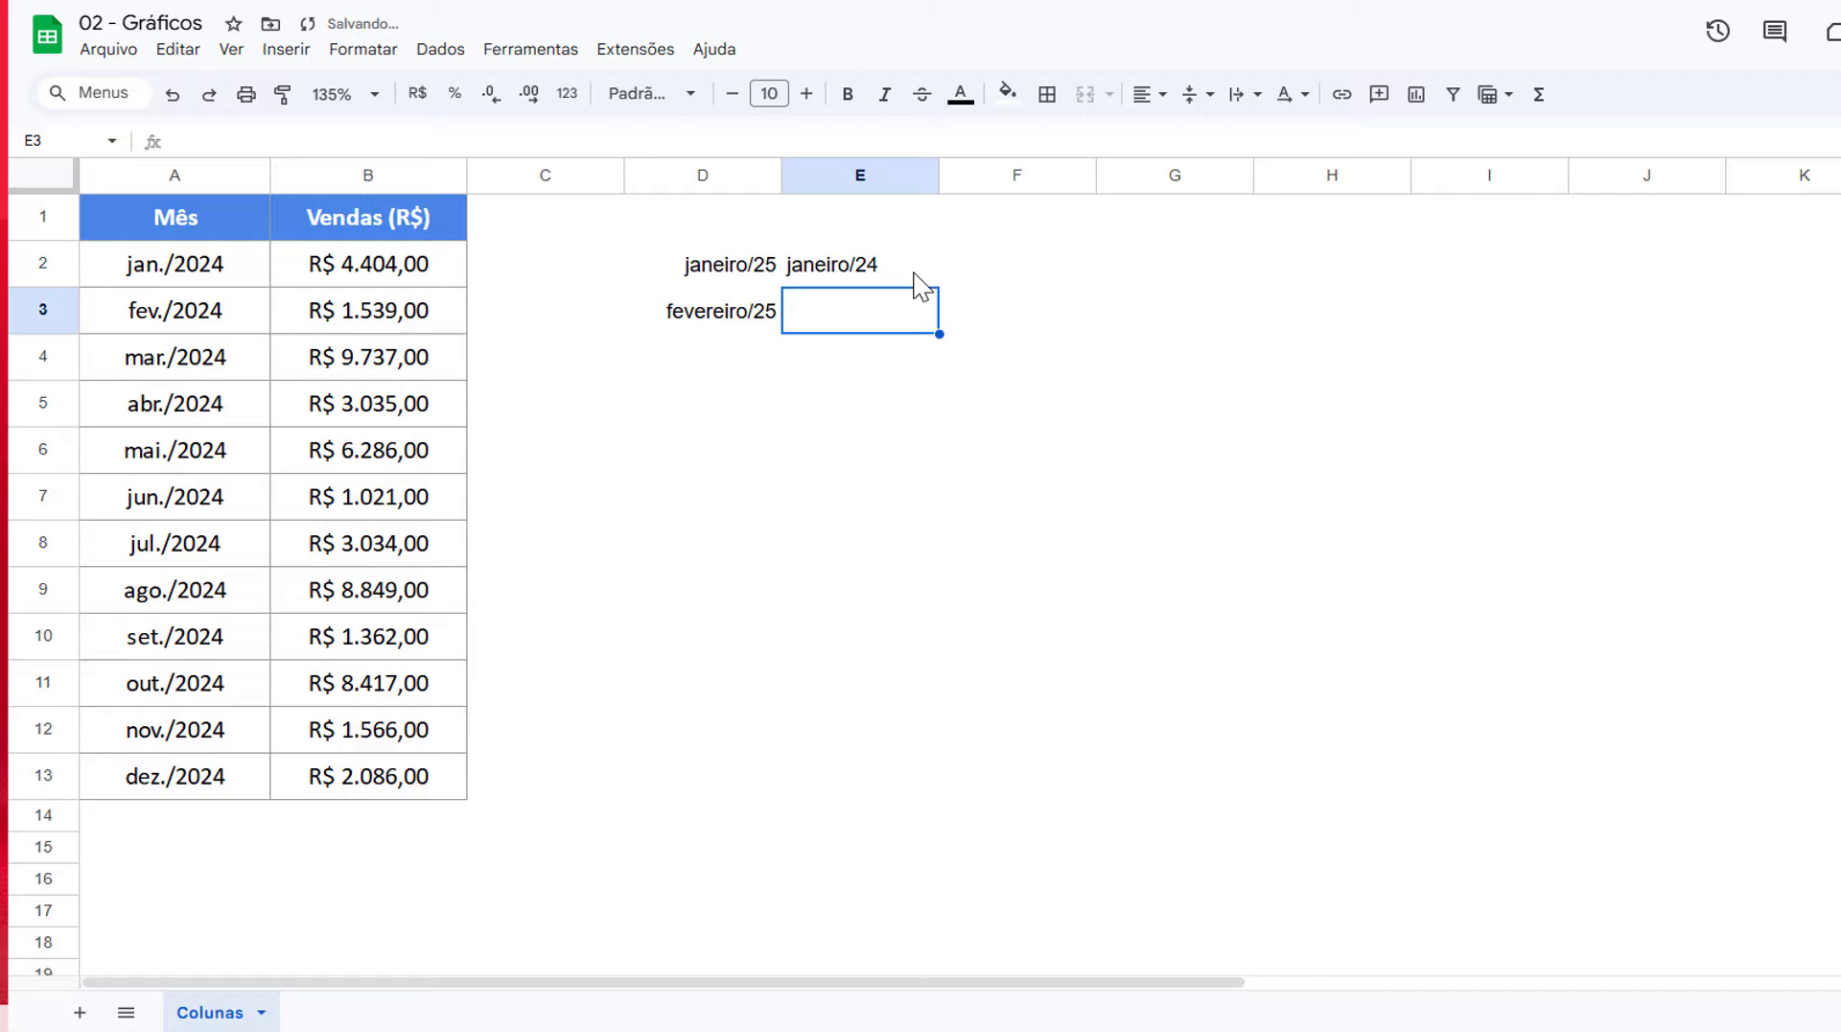
- Delete the sample date entries in cells D2:E3
{"action": "left_click", "coordinate": [916, 275]}
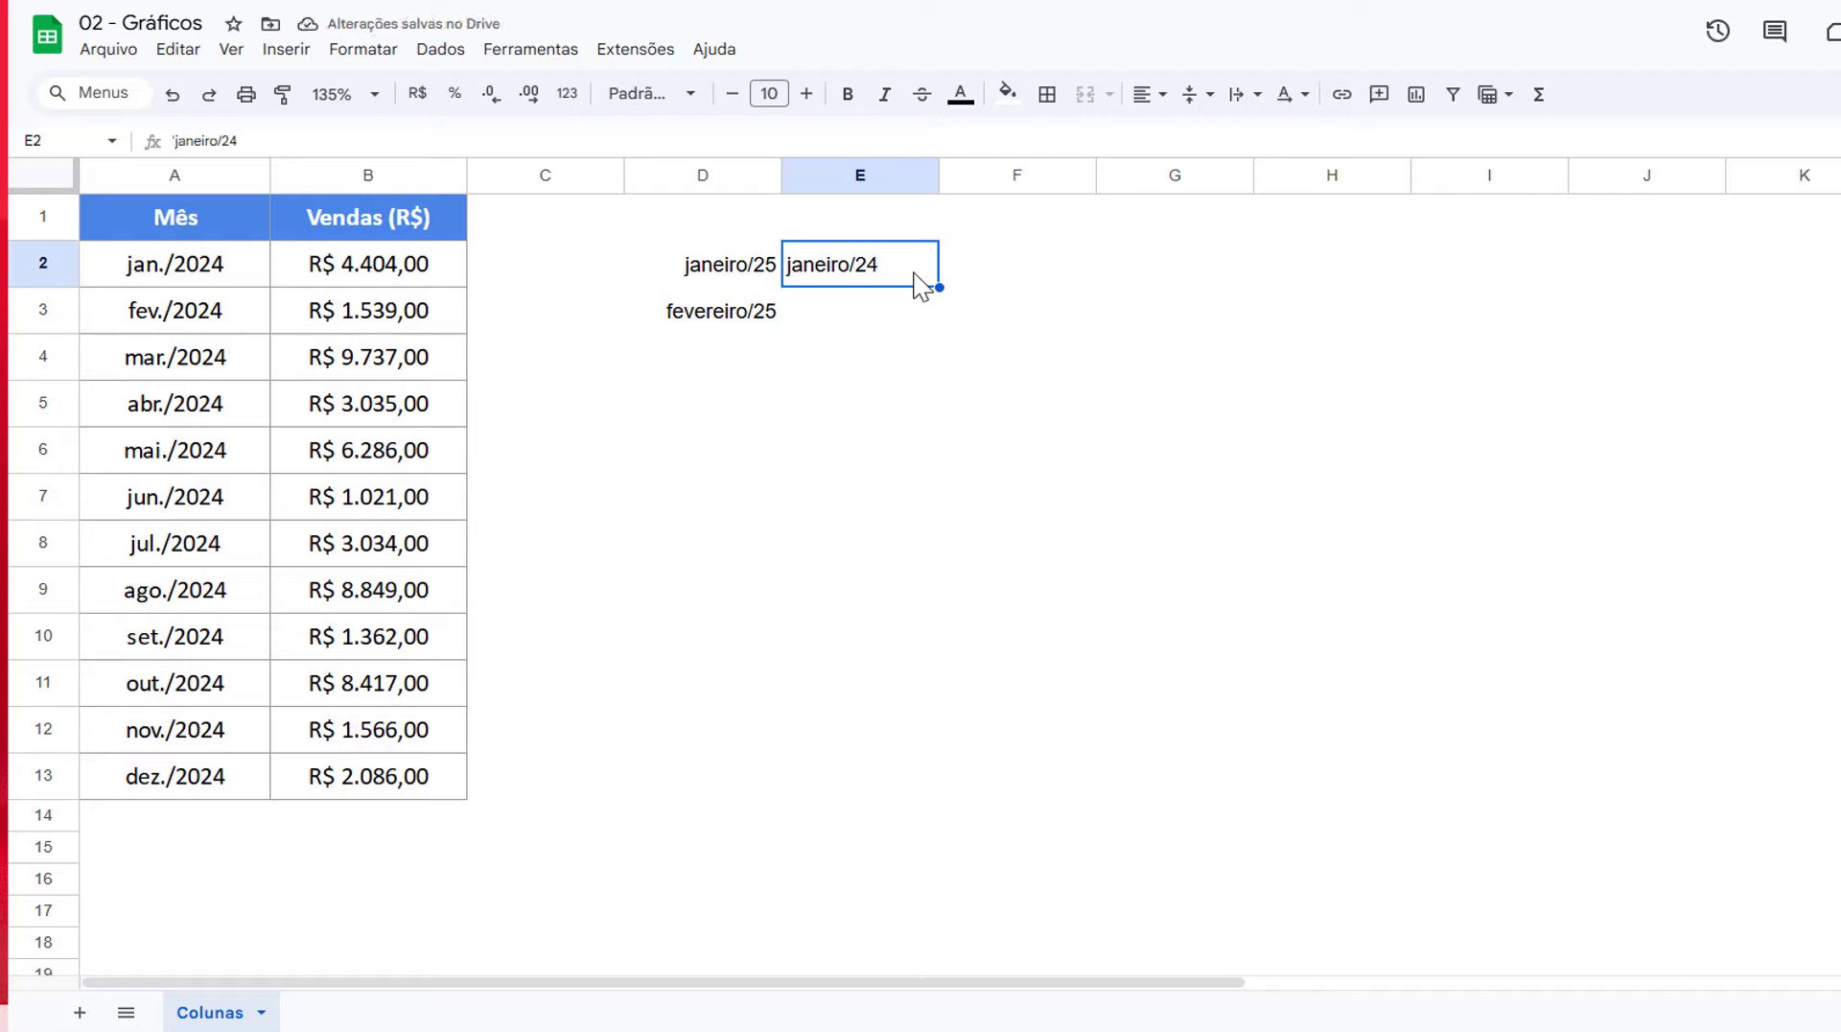
{"action": "key", "text": "shift+Left"}
{"action": "key", "text": "shift+Down"}
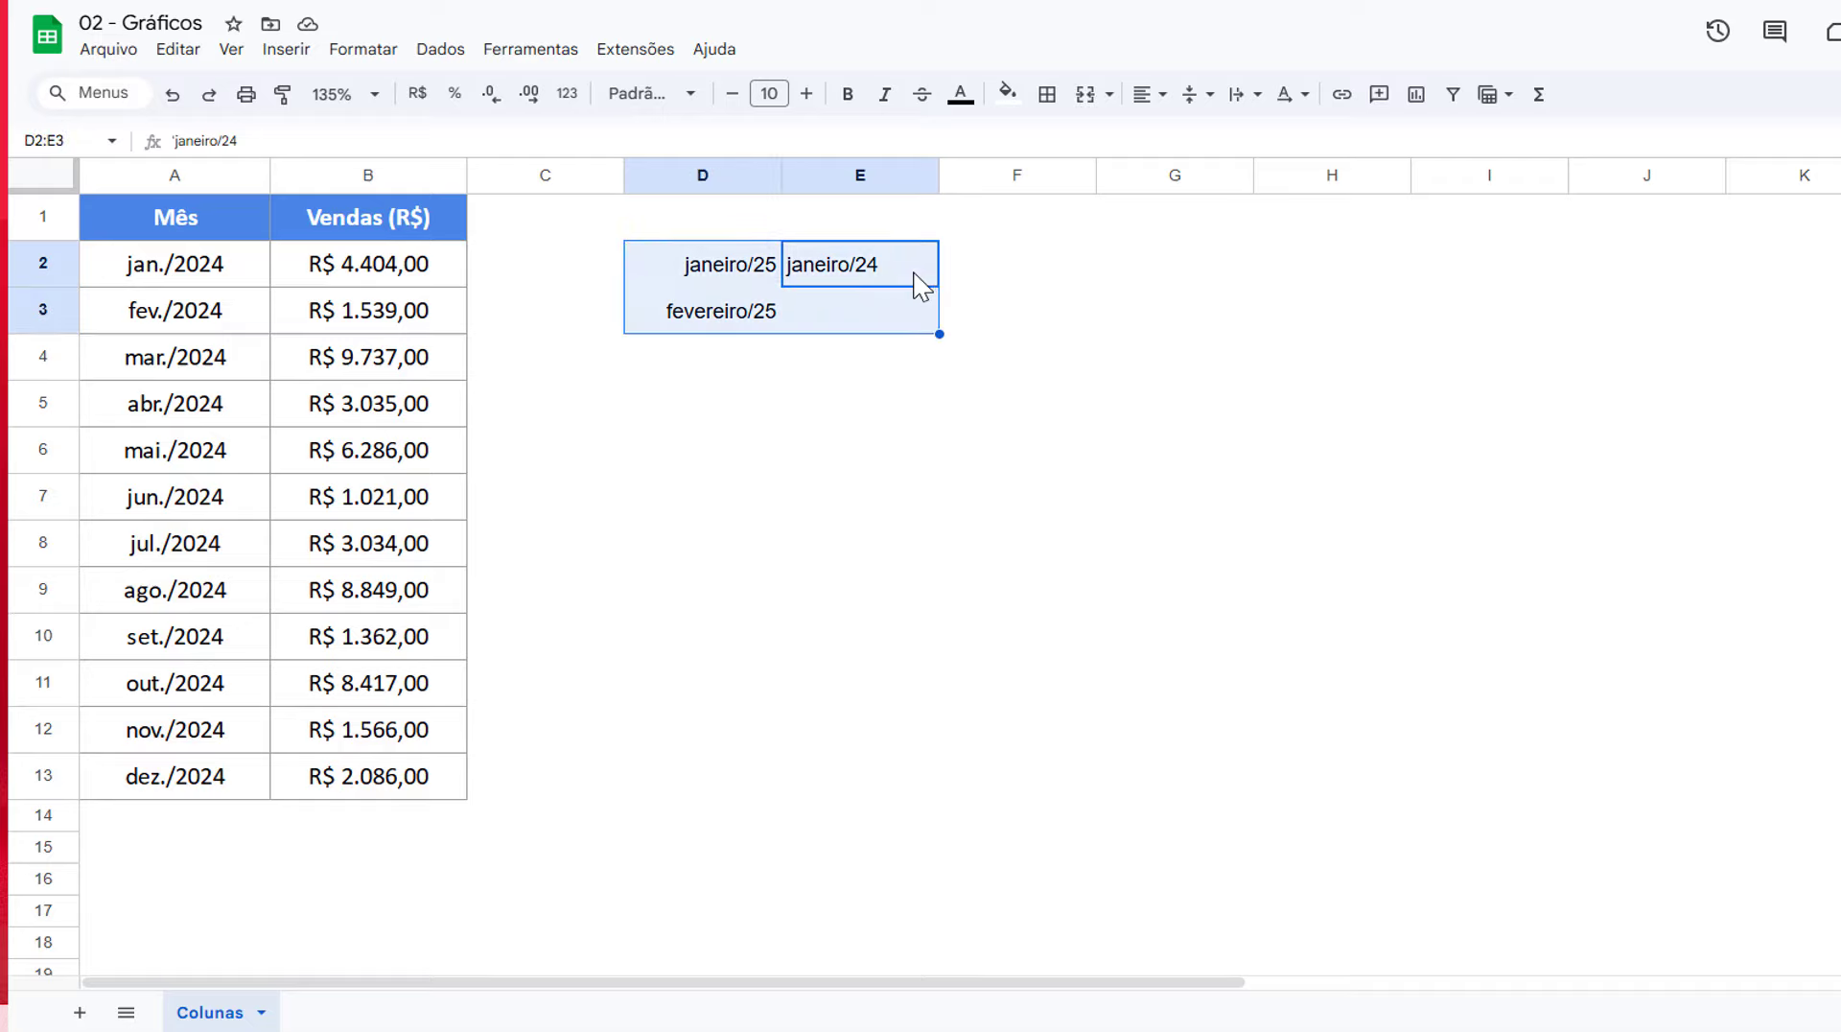
{"action": "key", "text": "Delete"}
{"action": "left_click", "coordinate": [755, 509]}
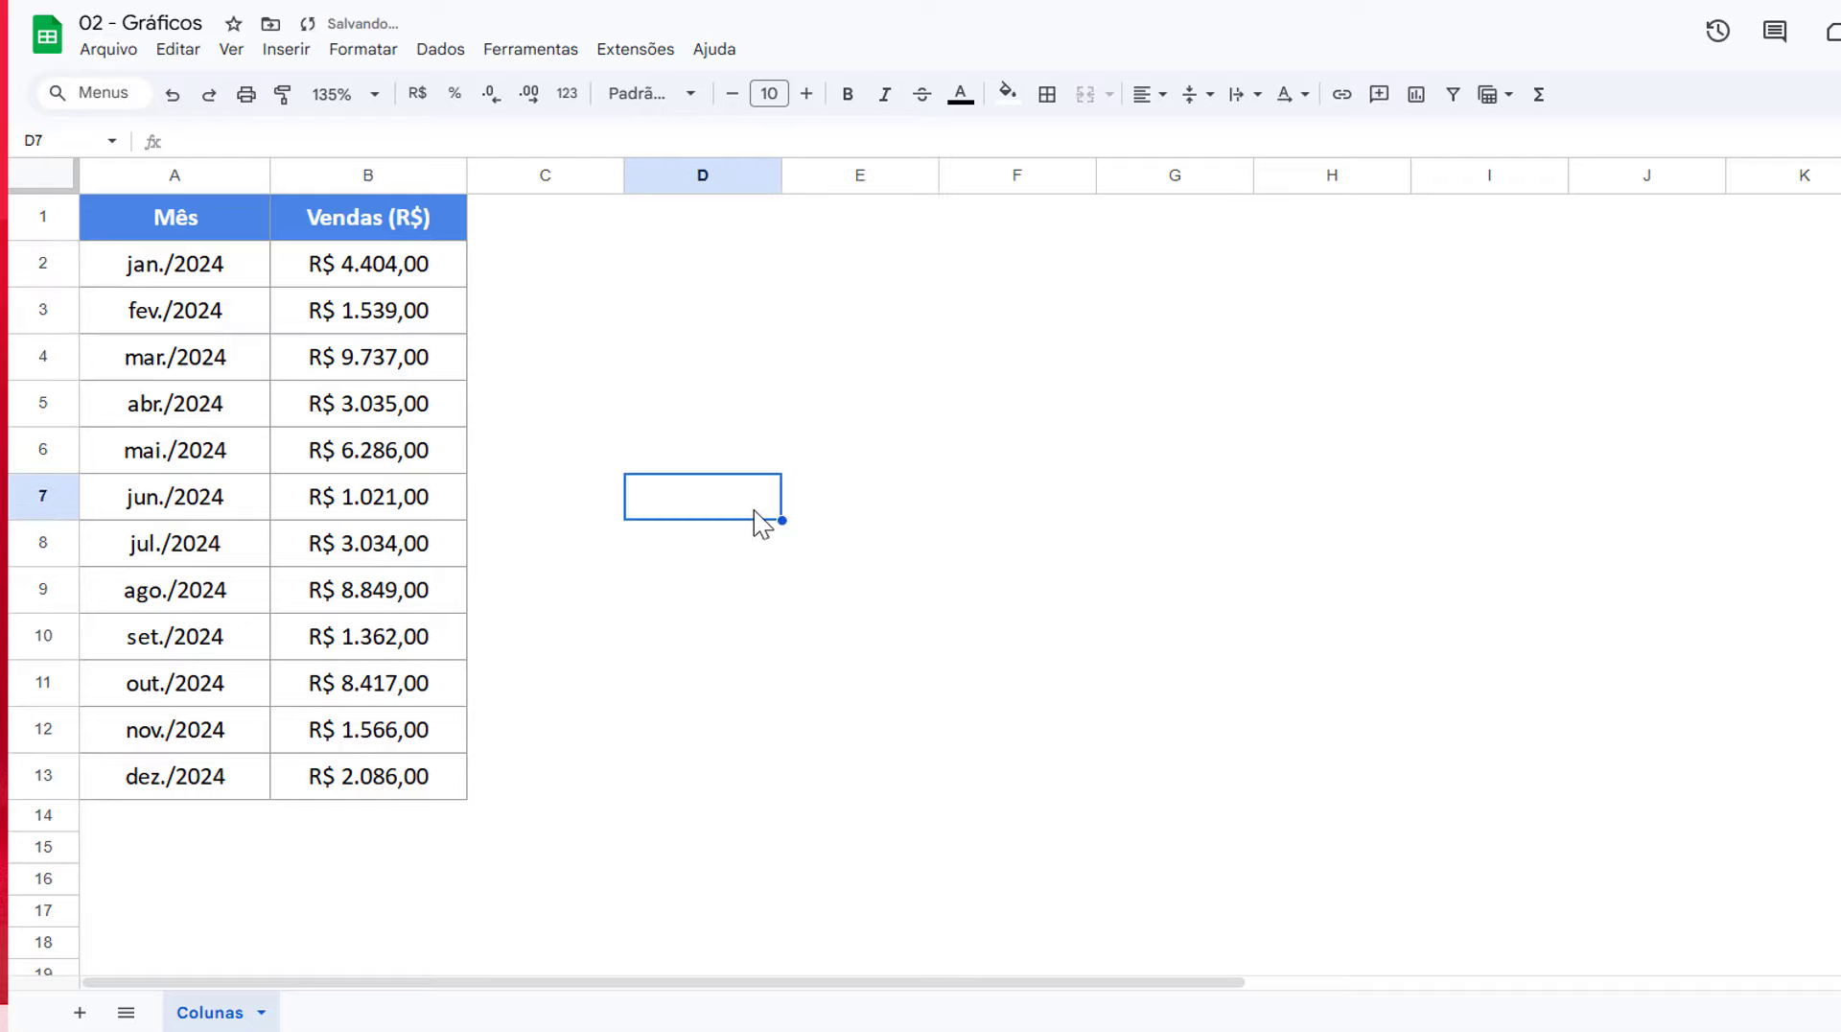
{"action": "left_click_drag", "start_coordinate": [417, 263], "coordinate": [454, 770]}
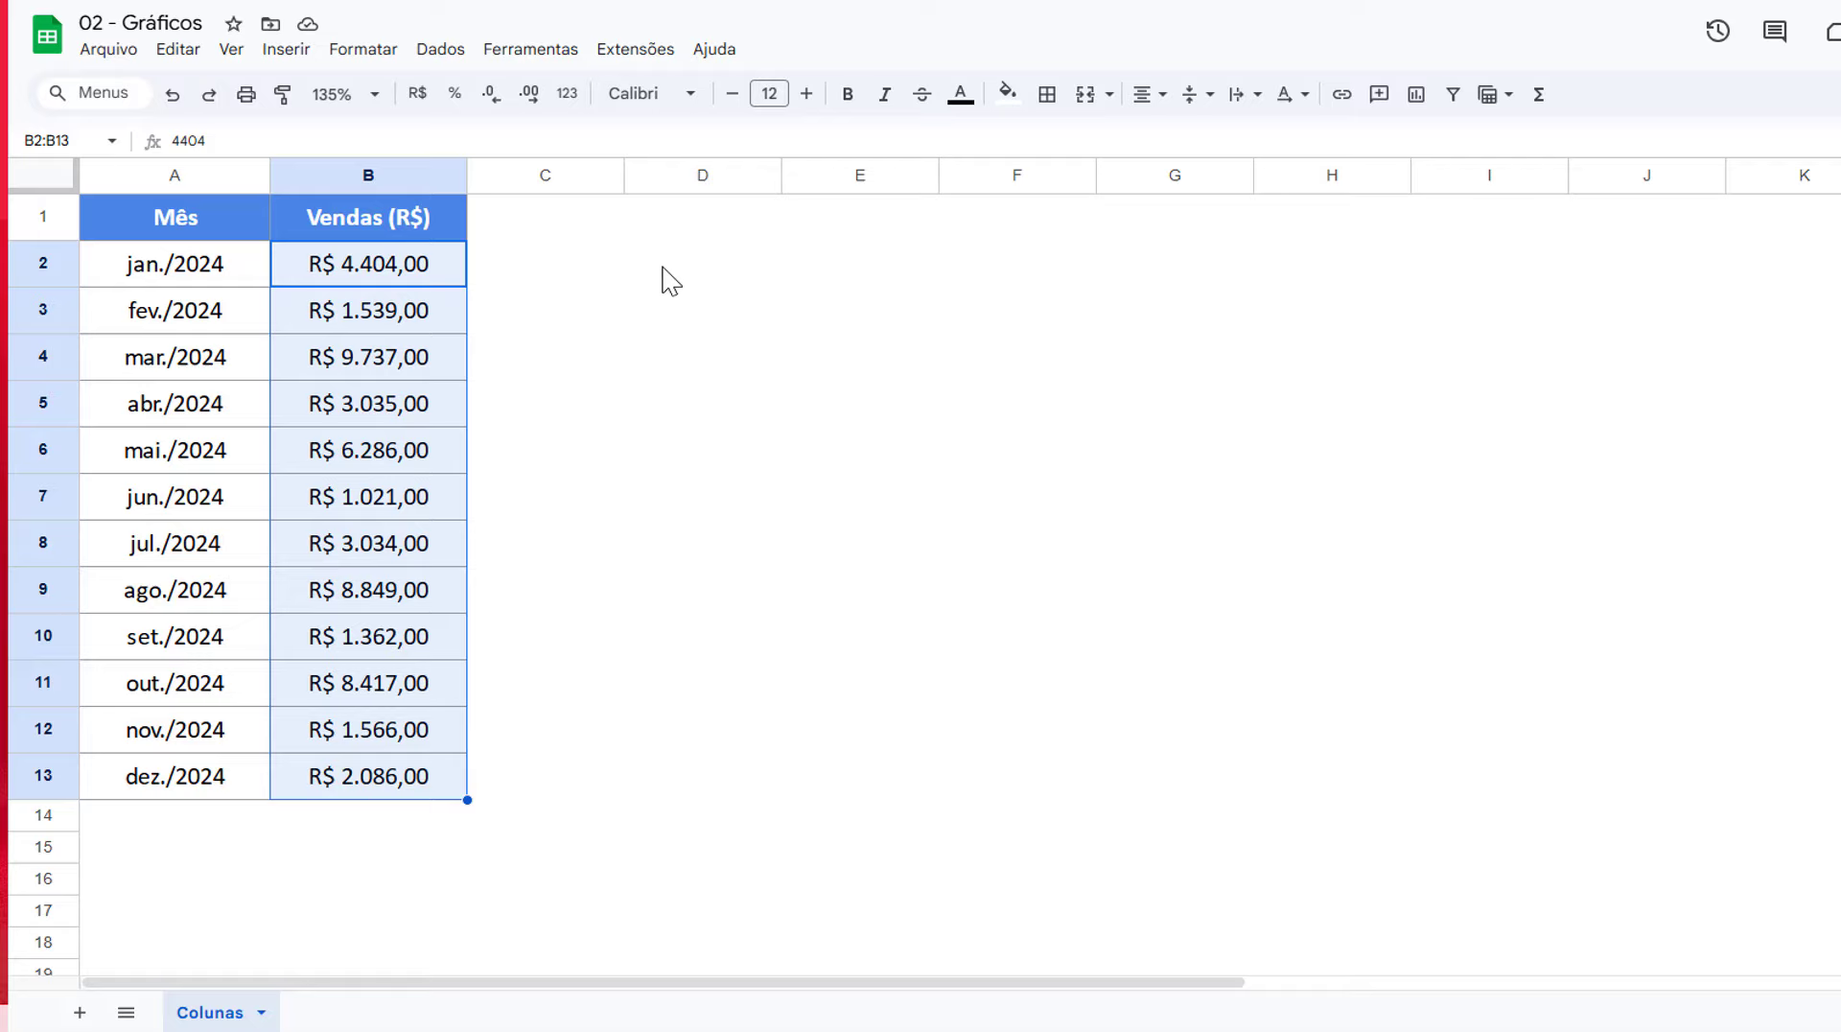
{"action": "left_click", "coordinate": [916, 649]}
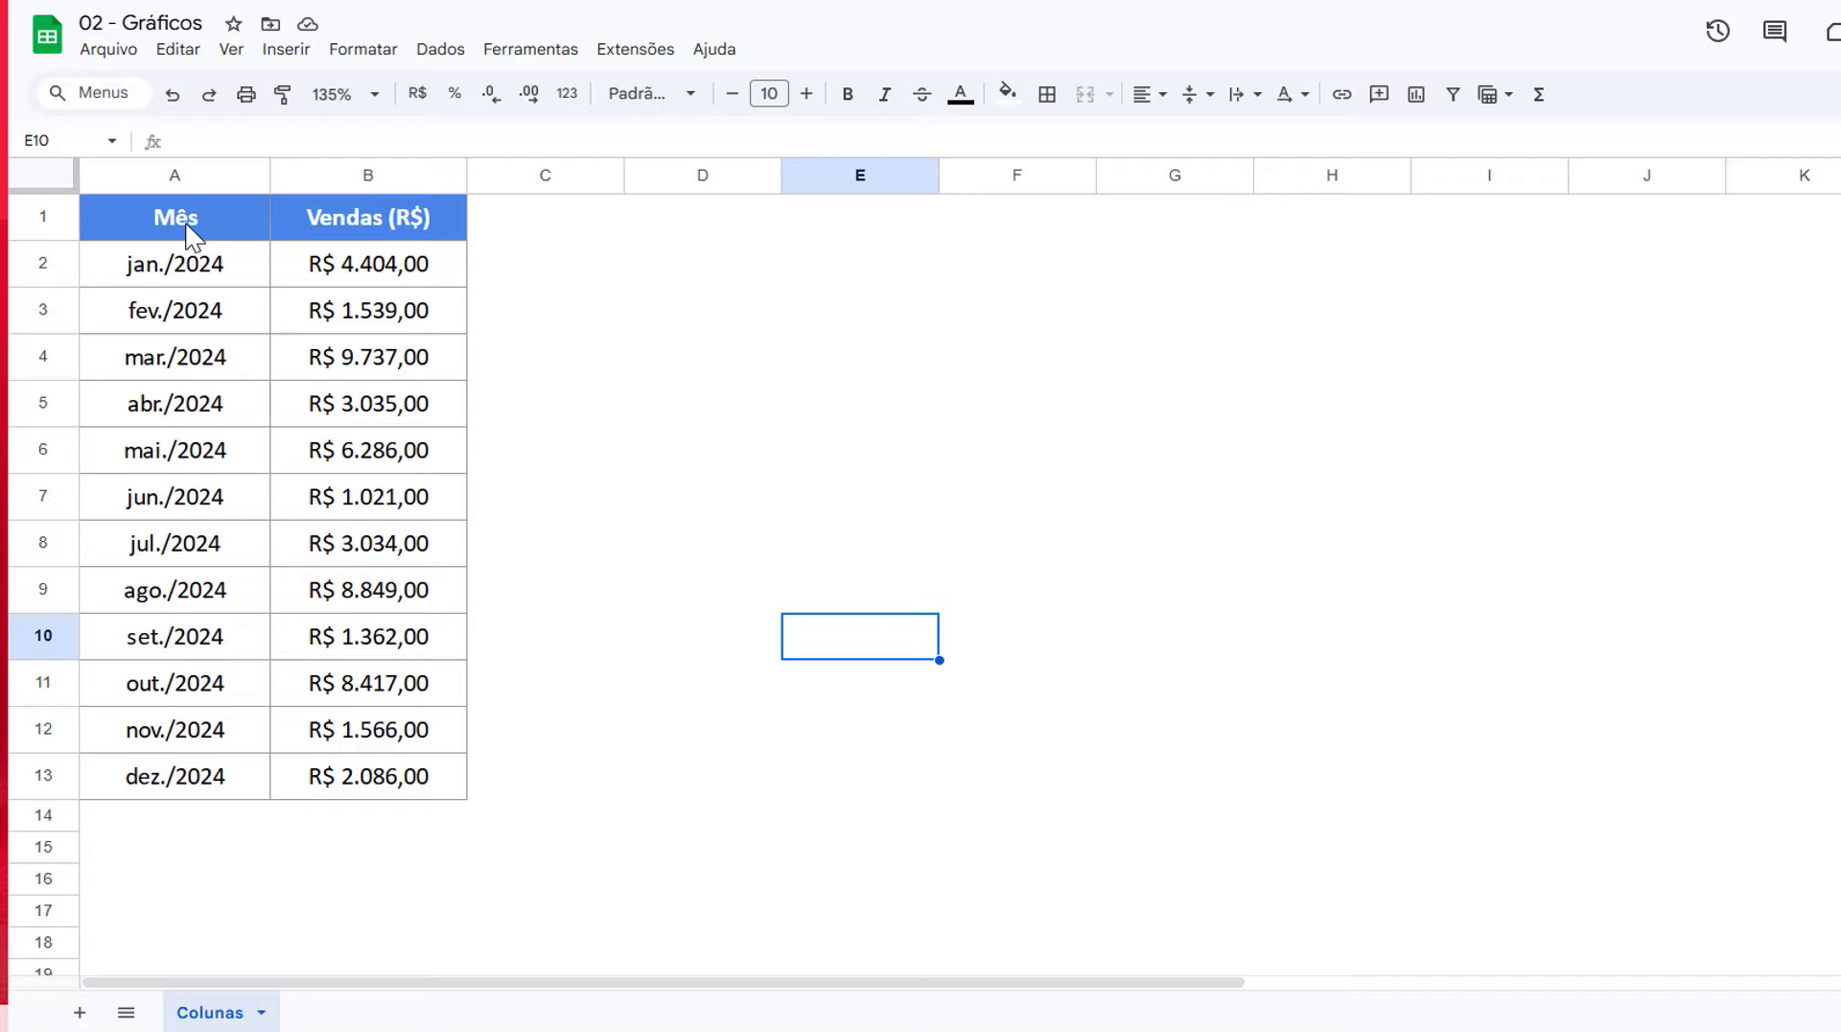
- Insert a chart from the month and sales table A1:B13 and move it up to about row 2 beside the table
{"action": "left_click_drag", "start_coordinate": [191, 230], "coordinate": [396, 793]}
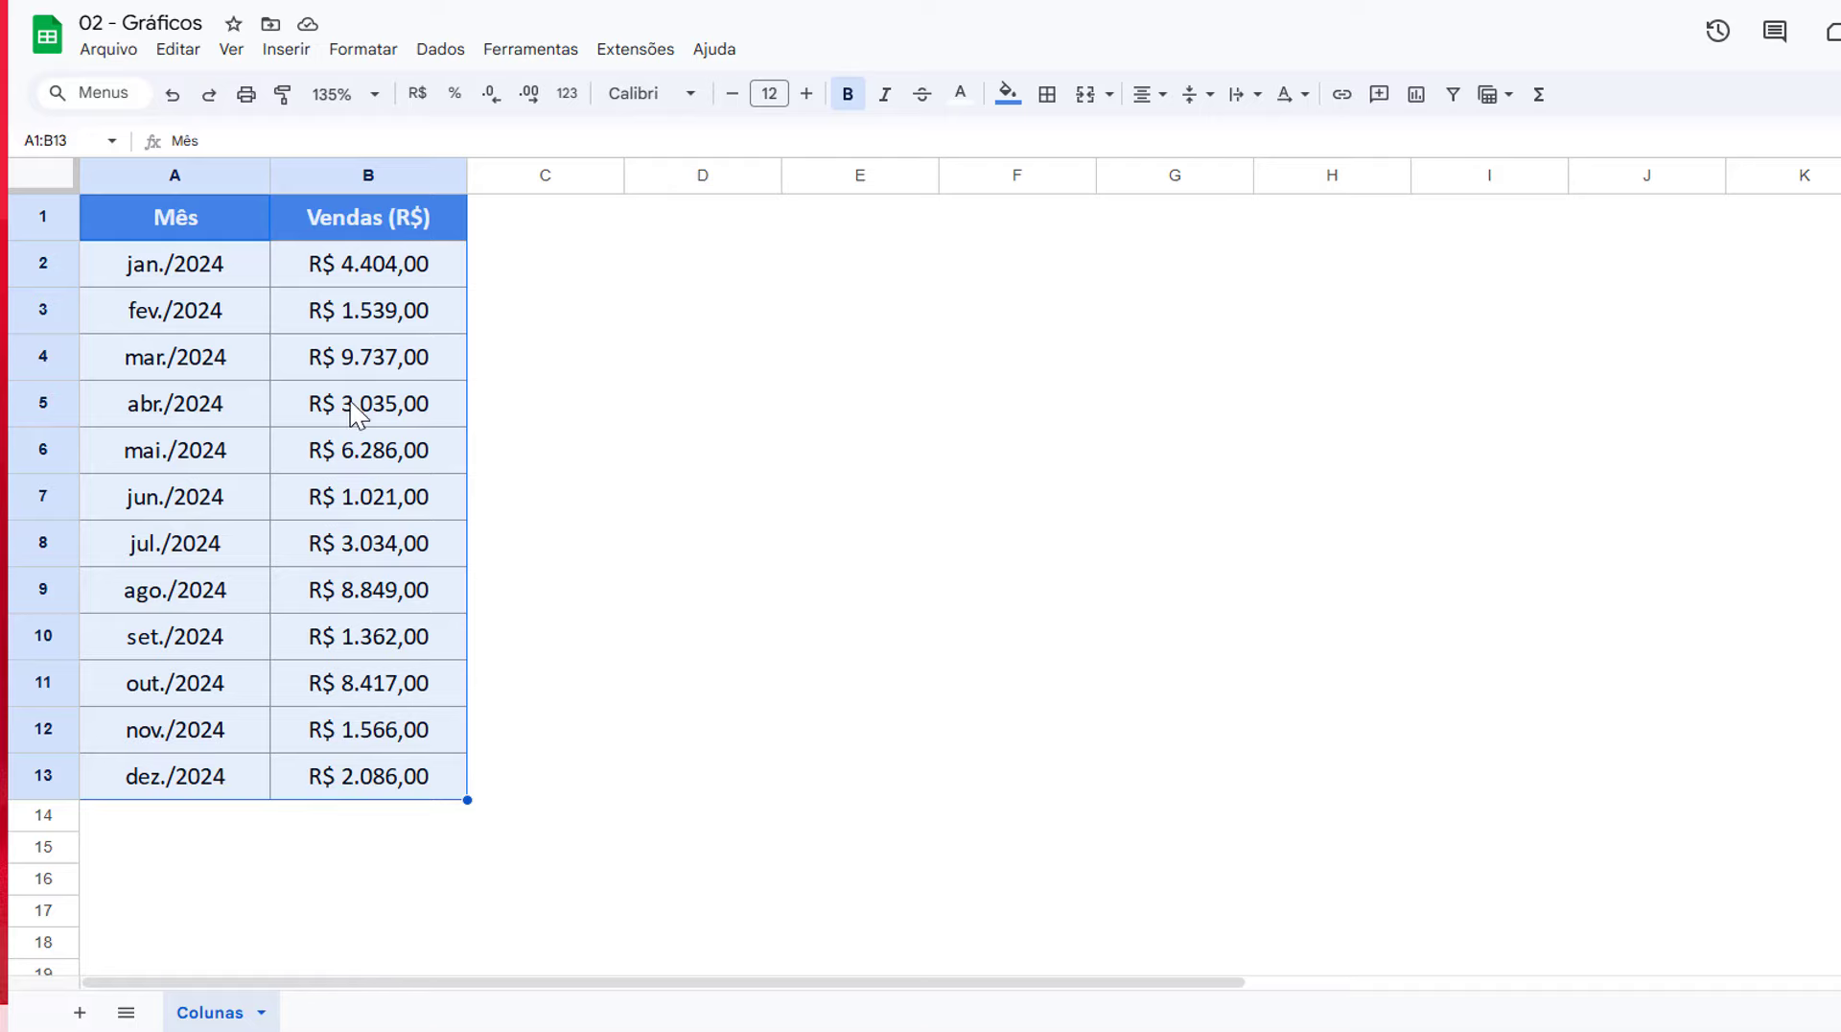
{"action": "left_click", "coordinate": [286, 50]}
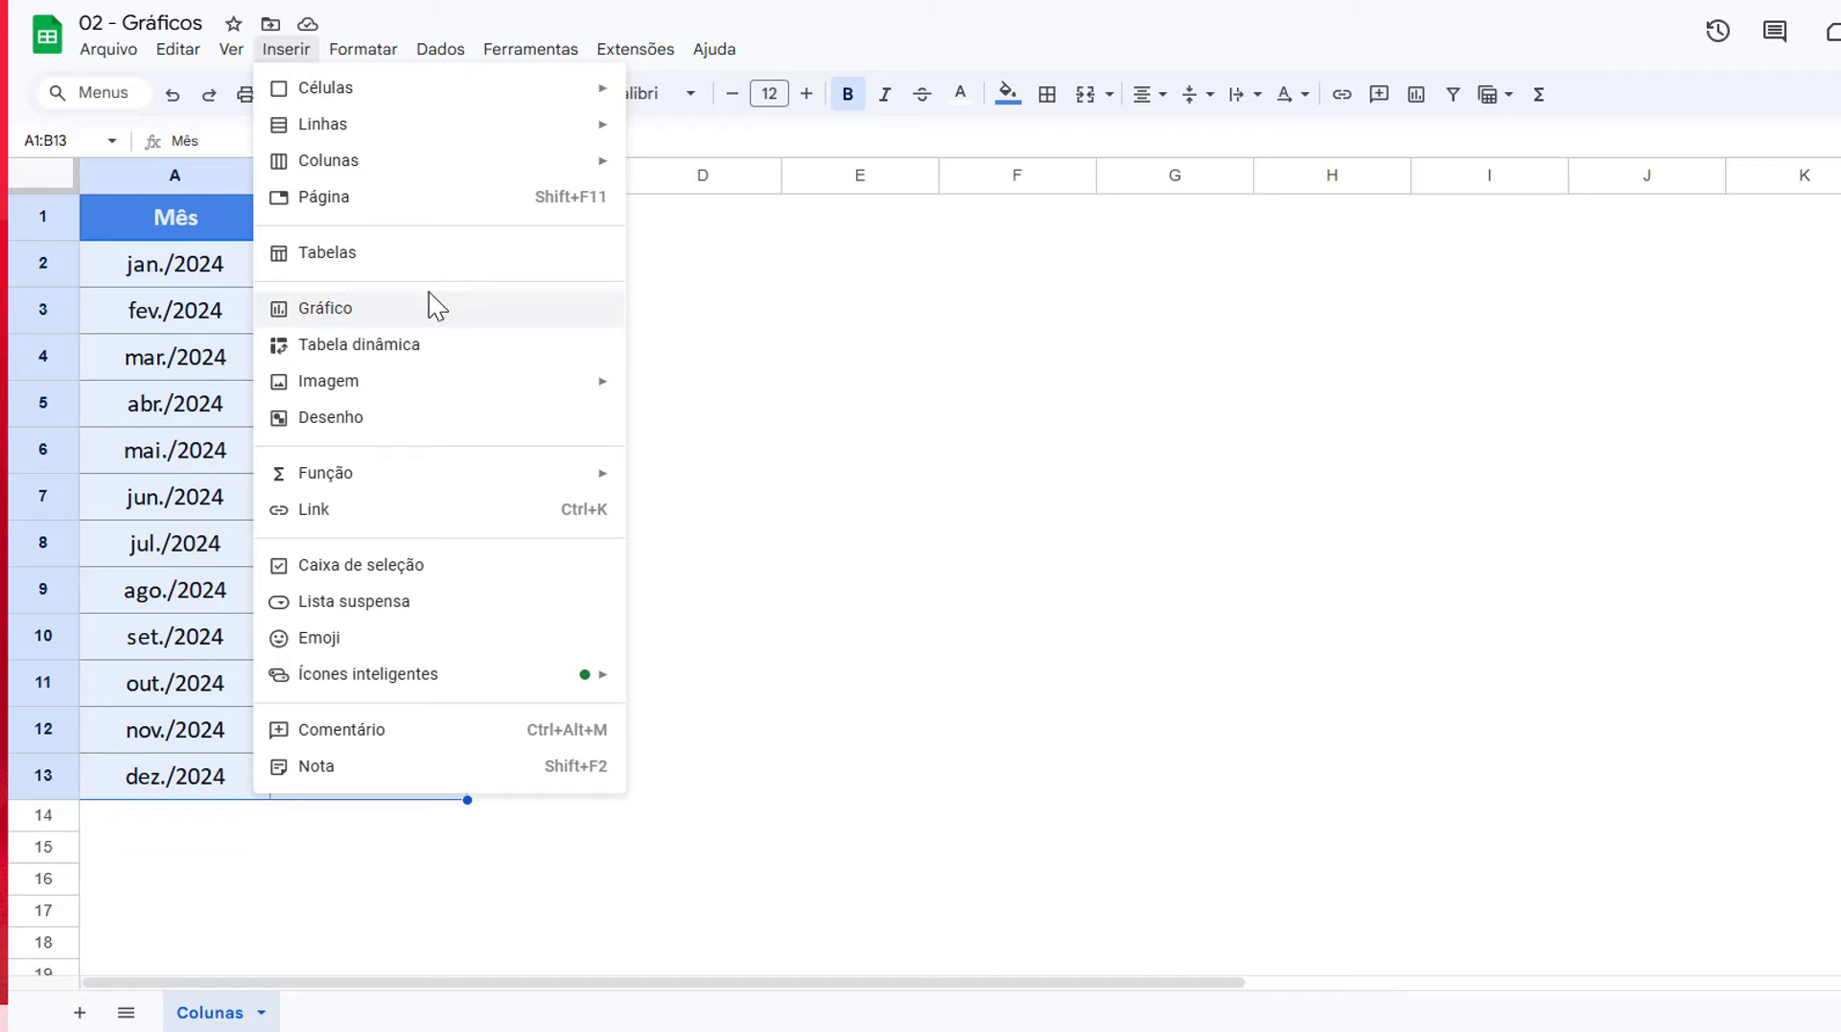
{"action": "left_click", "coordinate": [447, 320]}
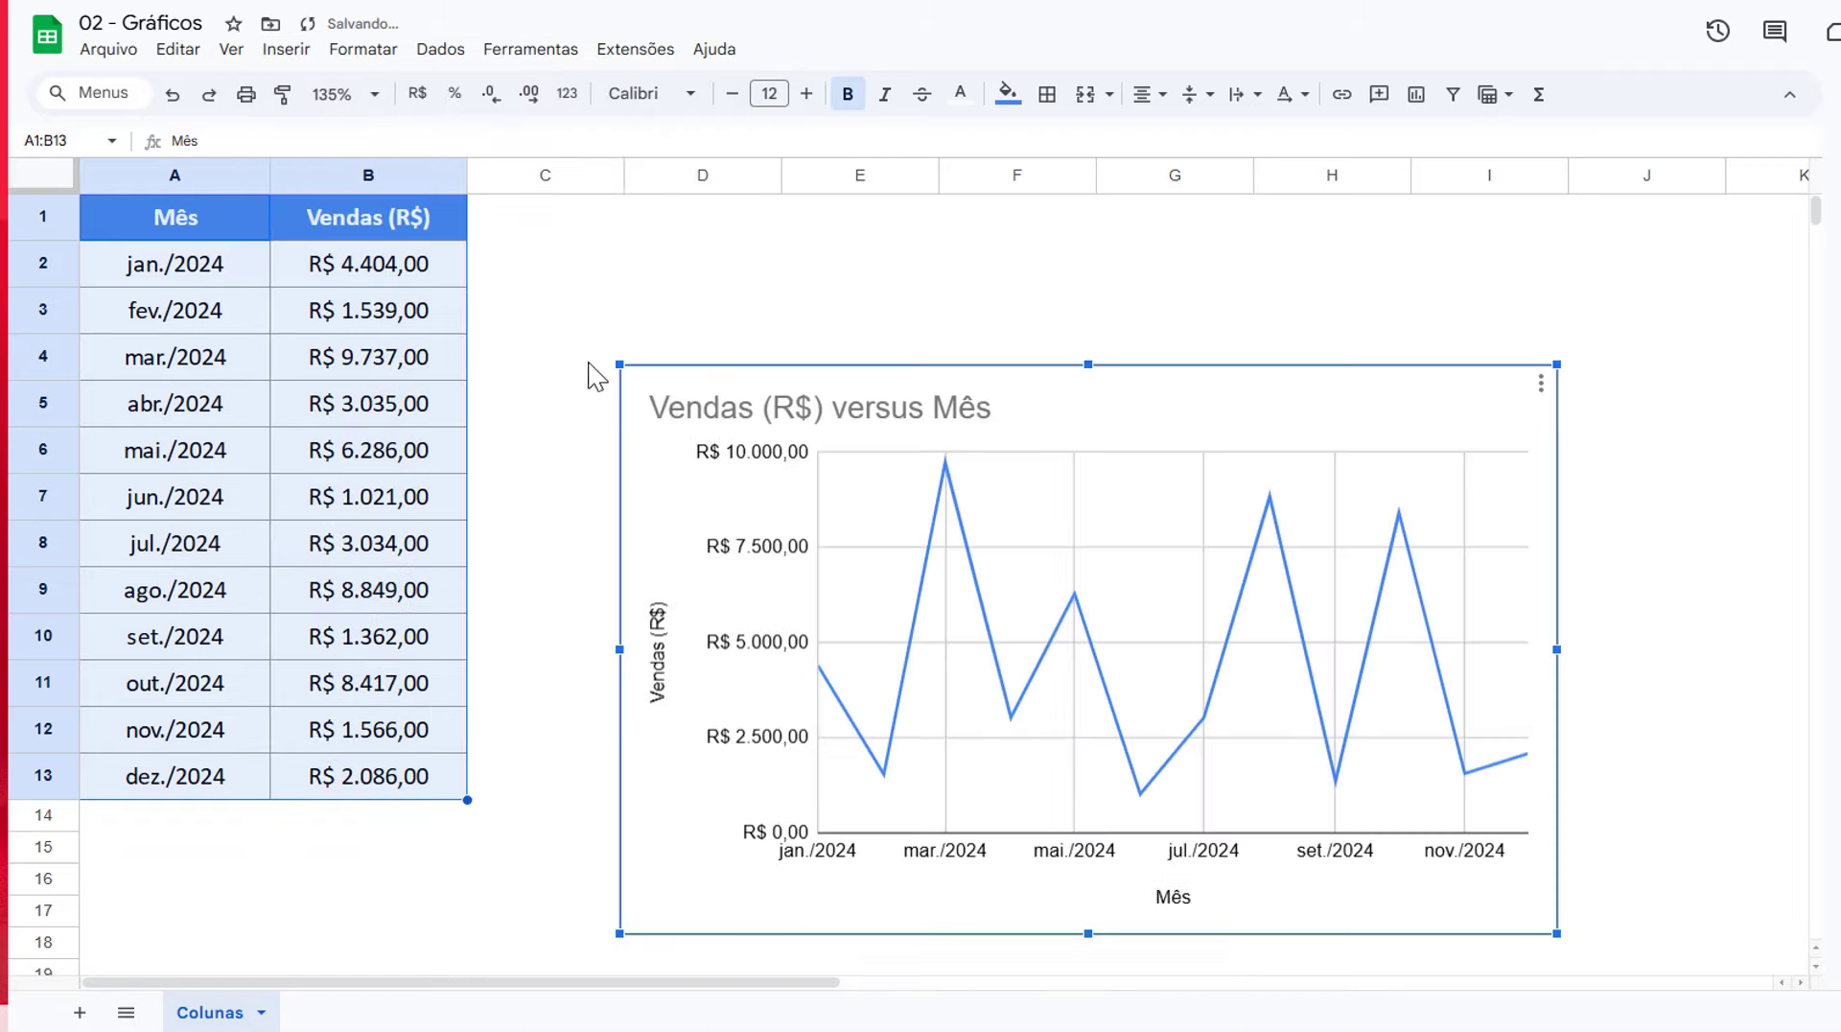
{"action": "left_click_drag", "start_coordinate": [801, 395], "coordinate": [748, 266]}
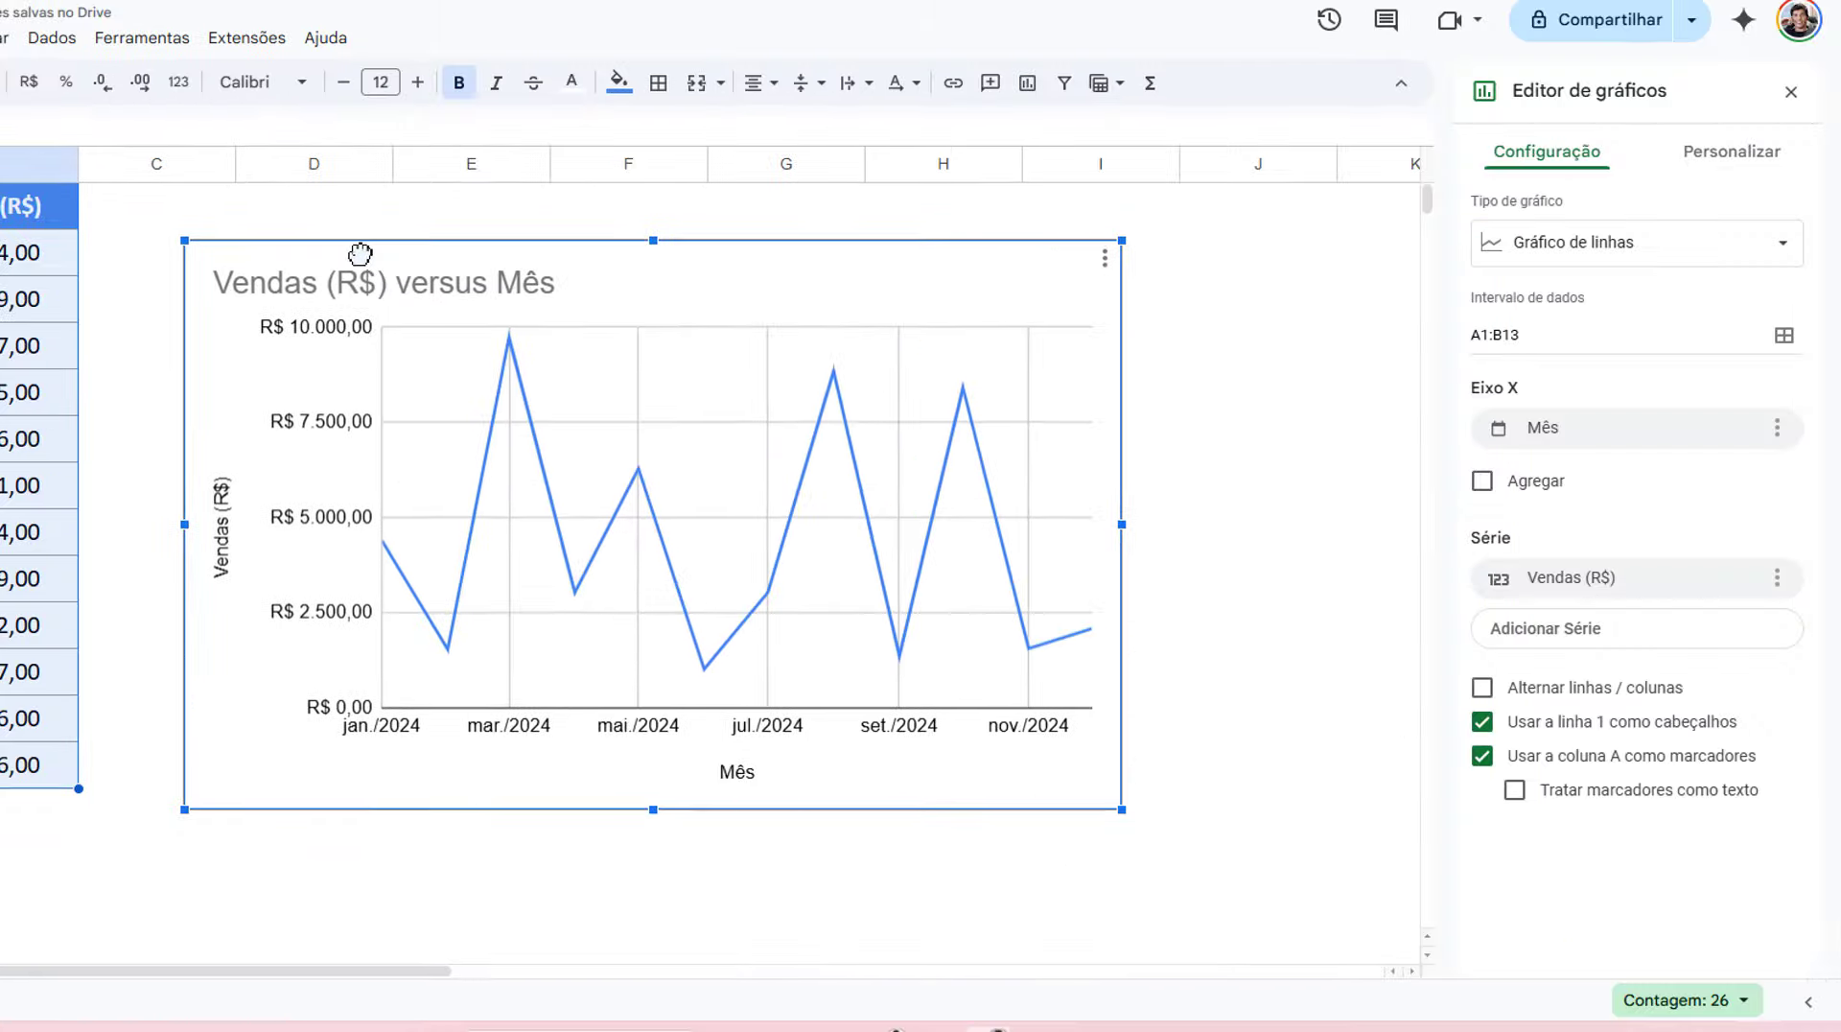
- Nudge the sales chart slightly down and change its type to the basic column chart (Gráfico de colunas)
{"action": "left_click_drag", "start_coordinate": [360, 255], "coordinate": [348, 266]}
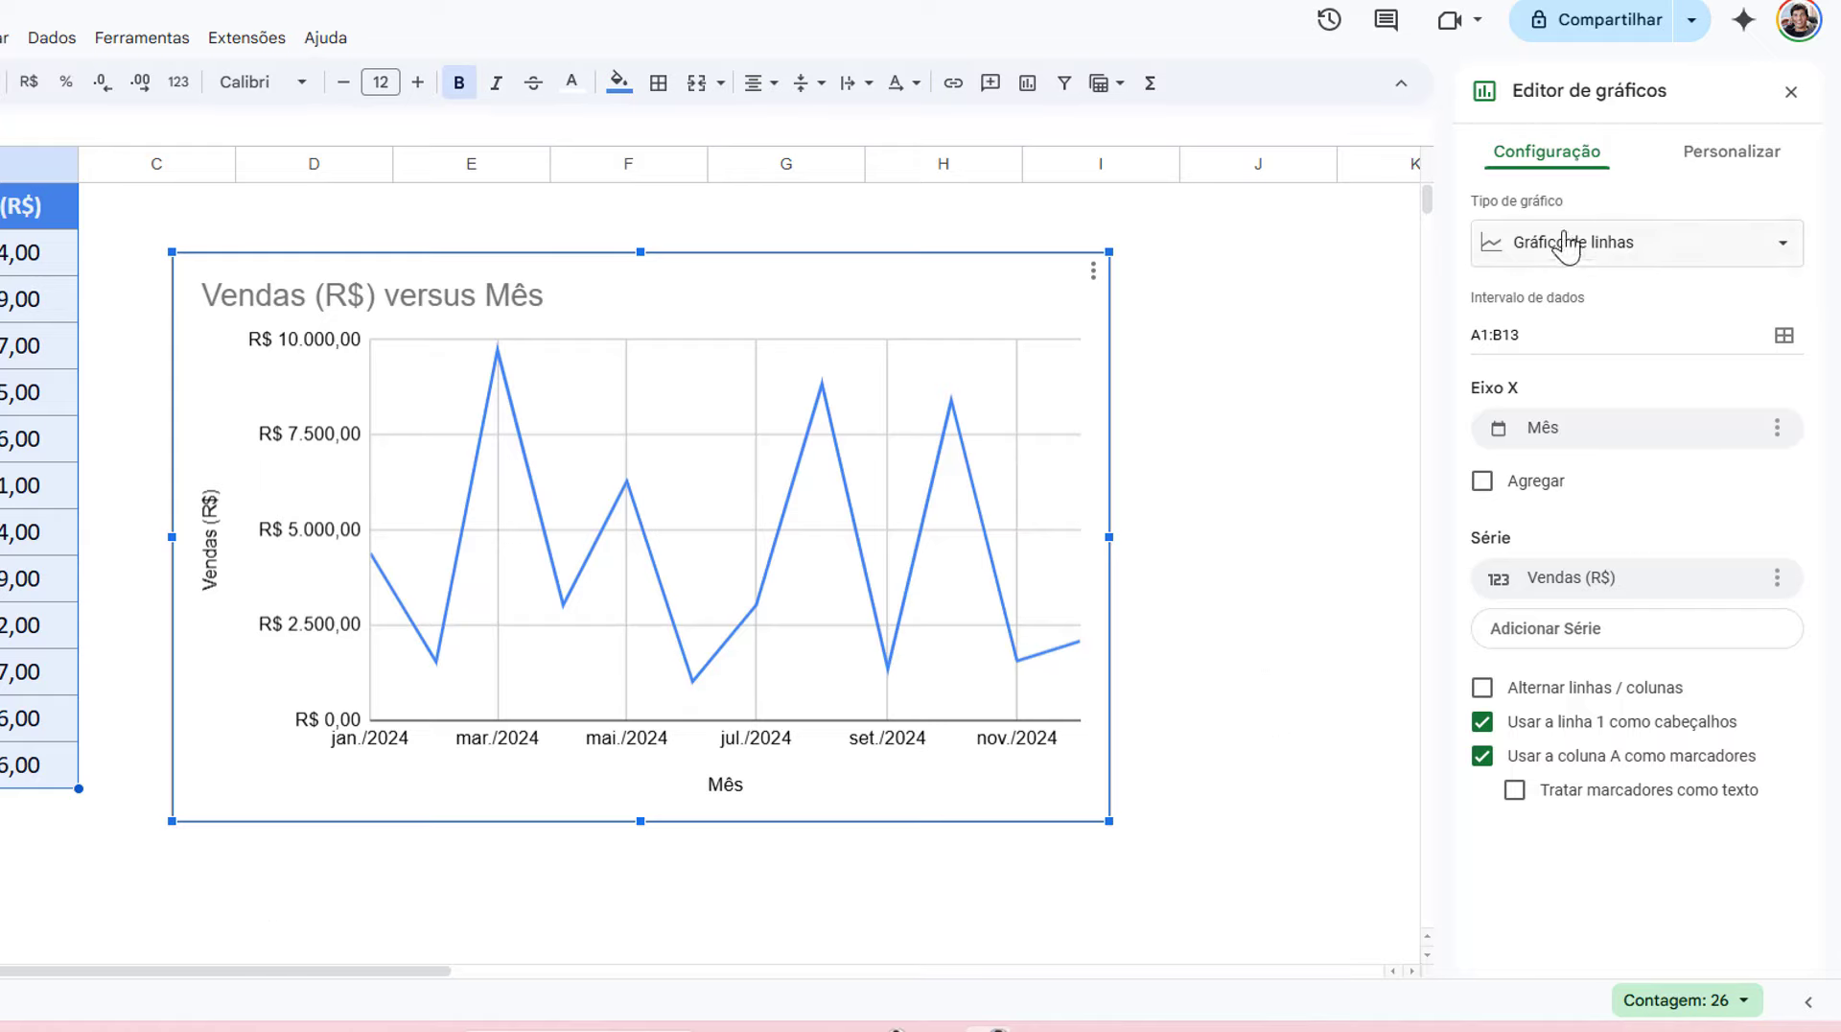
{"action": "left_click", "coordinate": [1779, 252]}
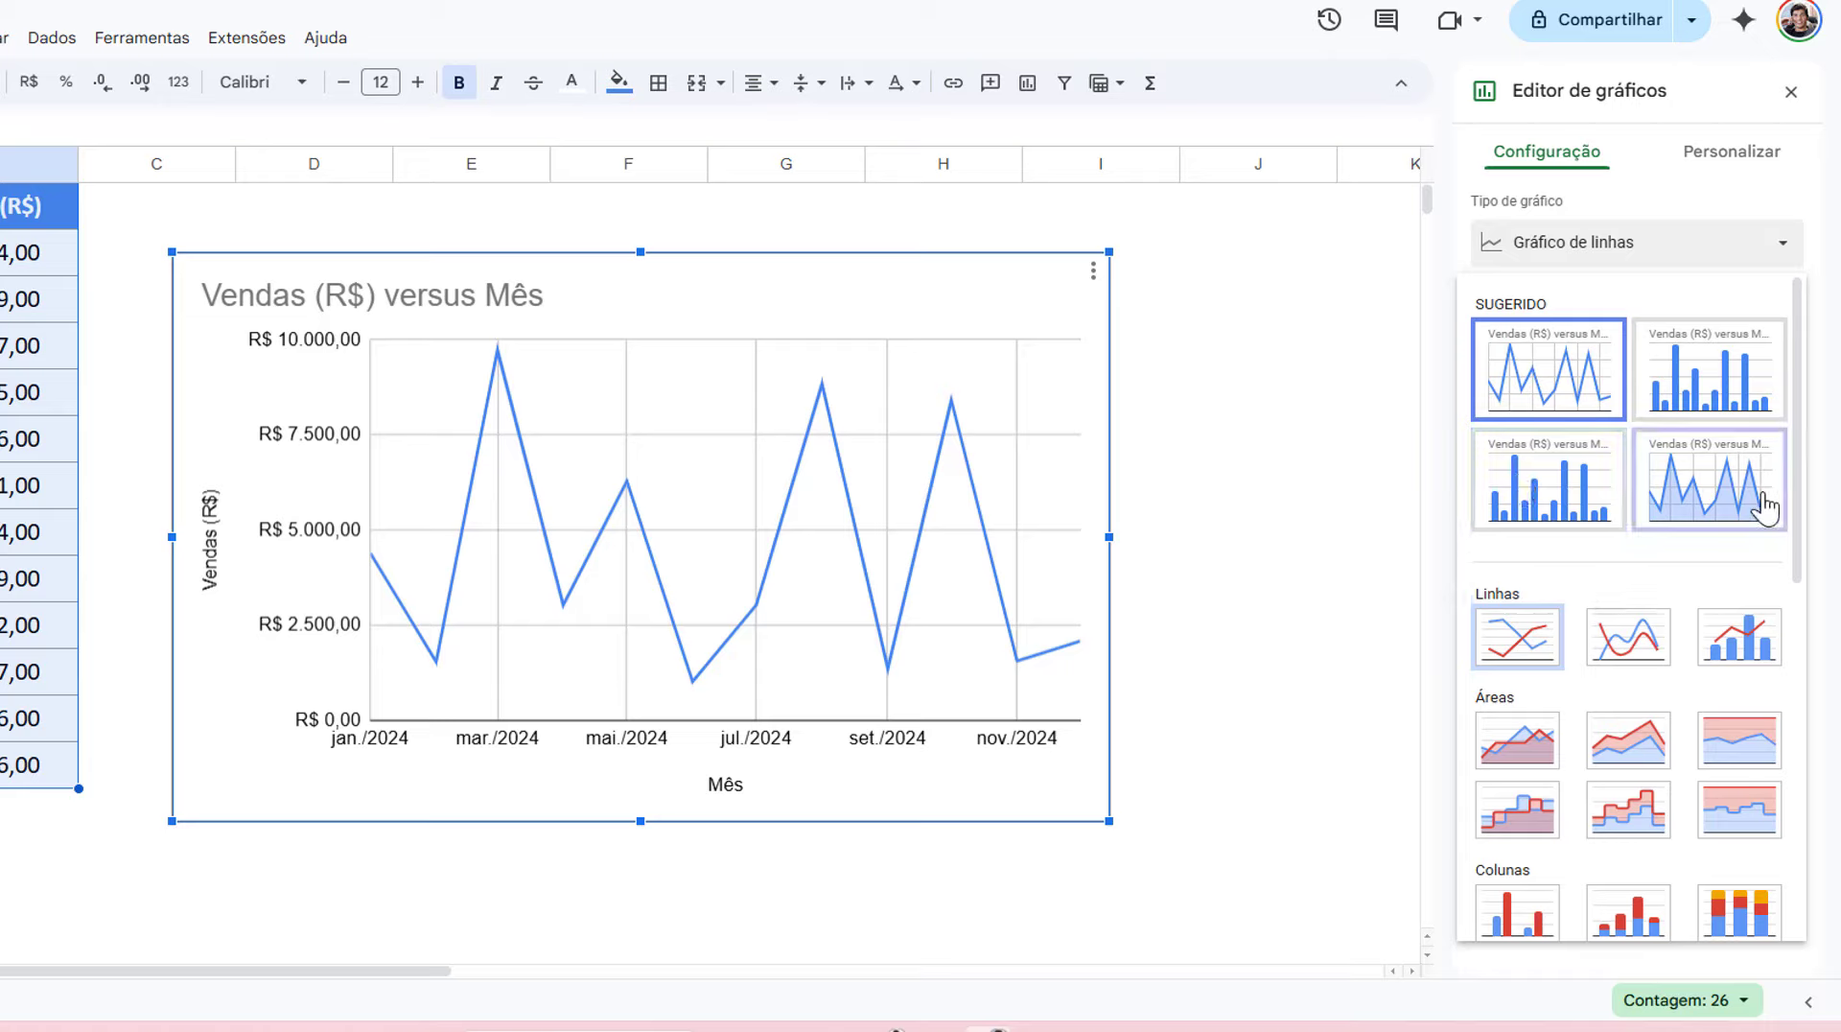
{"action": "left_click_drag", "start_coordinate": [1800, 522], "coordinate": [1800, 629]}
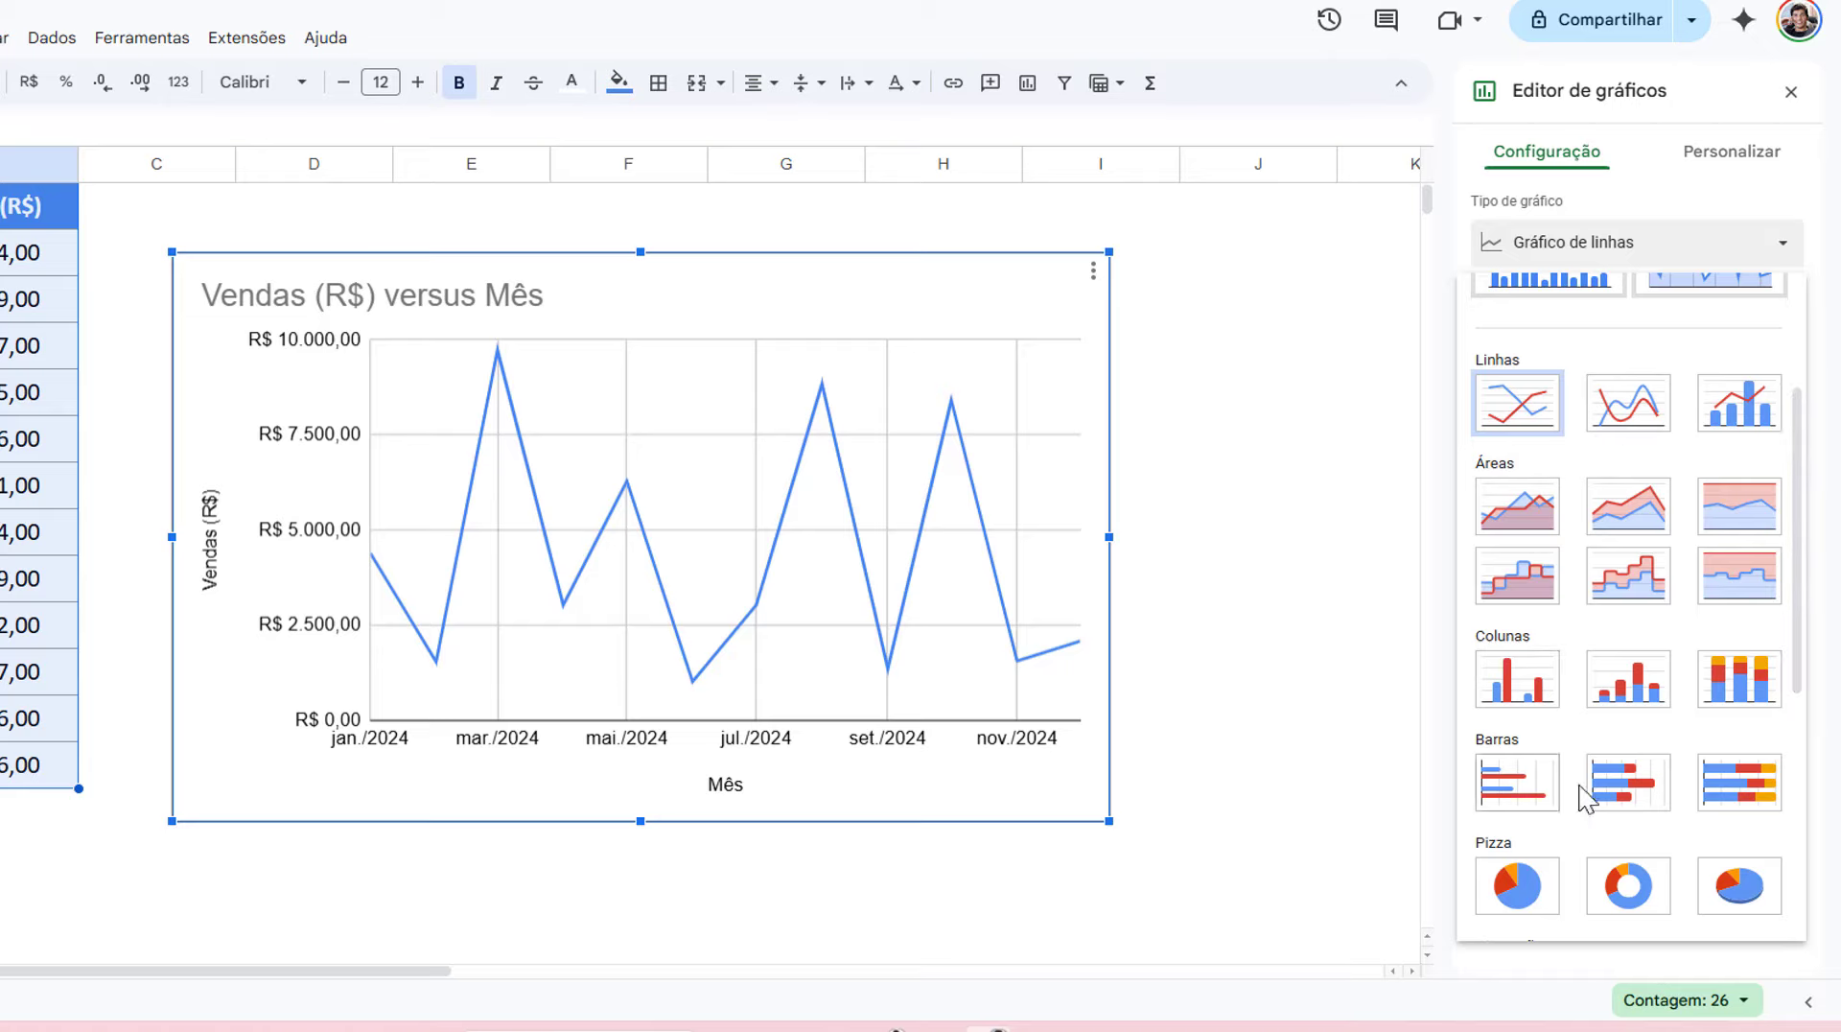
{"action": "left_click_drag", "start_coordinate": [1796, 624], "coordinate": [1815, 739]}
{"action": "scroll", "coordinate": [1775, 719], "scroll_direction": "down", "scroll_amount": 2}
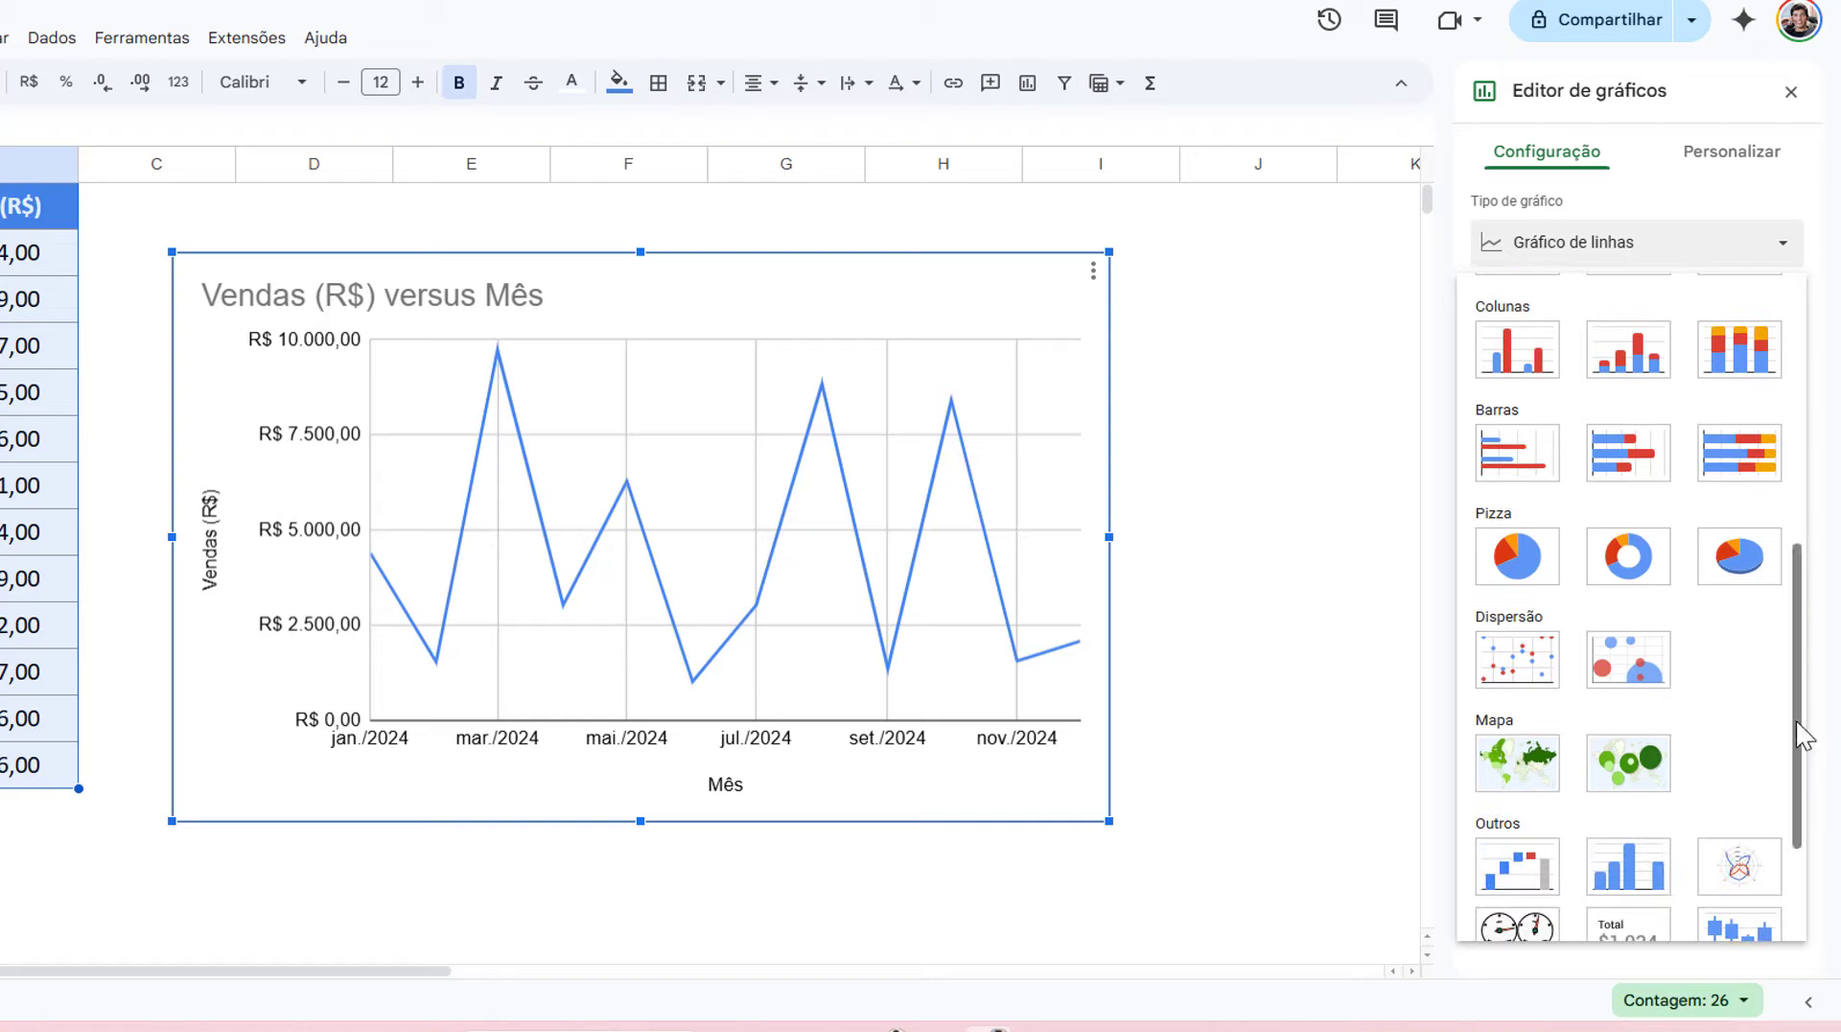
{"action": "left_click_drag", "start_coordinate": [1800, 732], "coordinate": [1808, 871]}
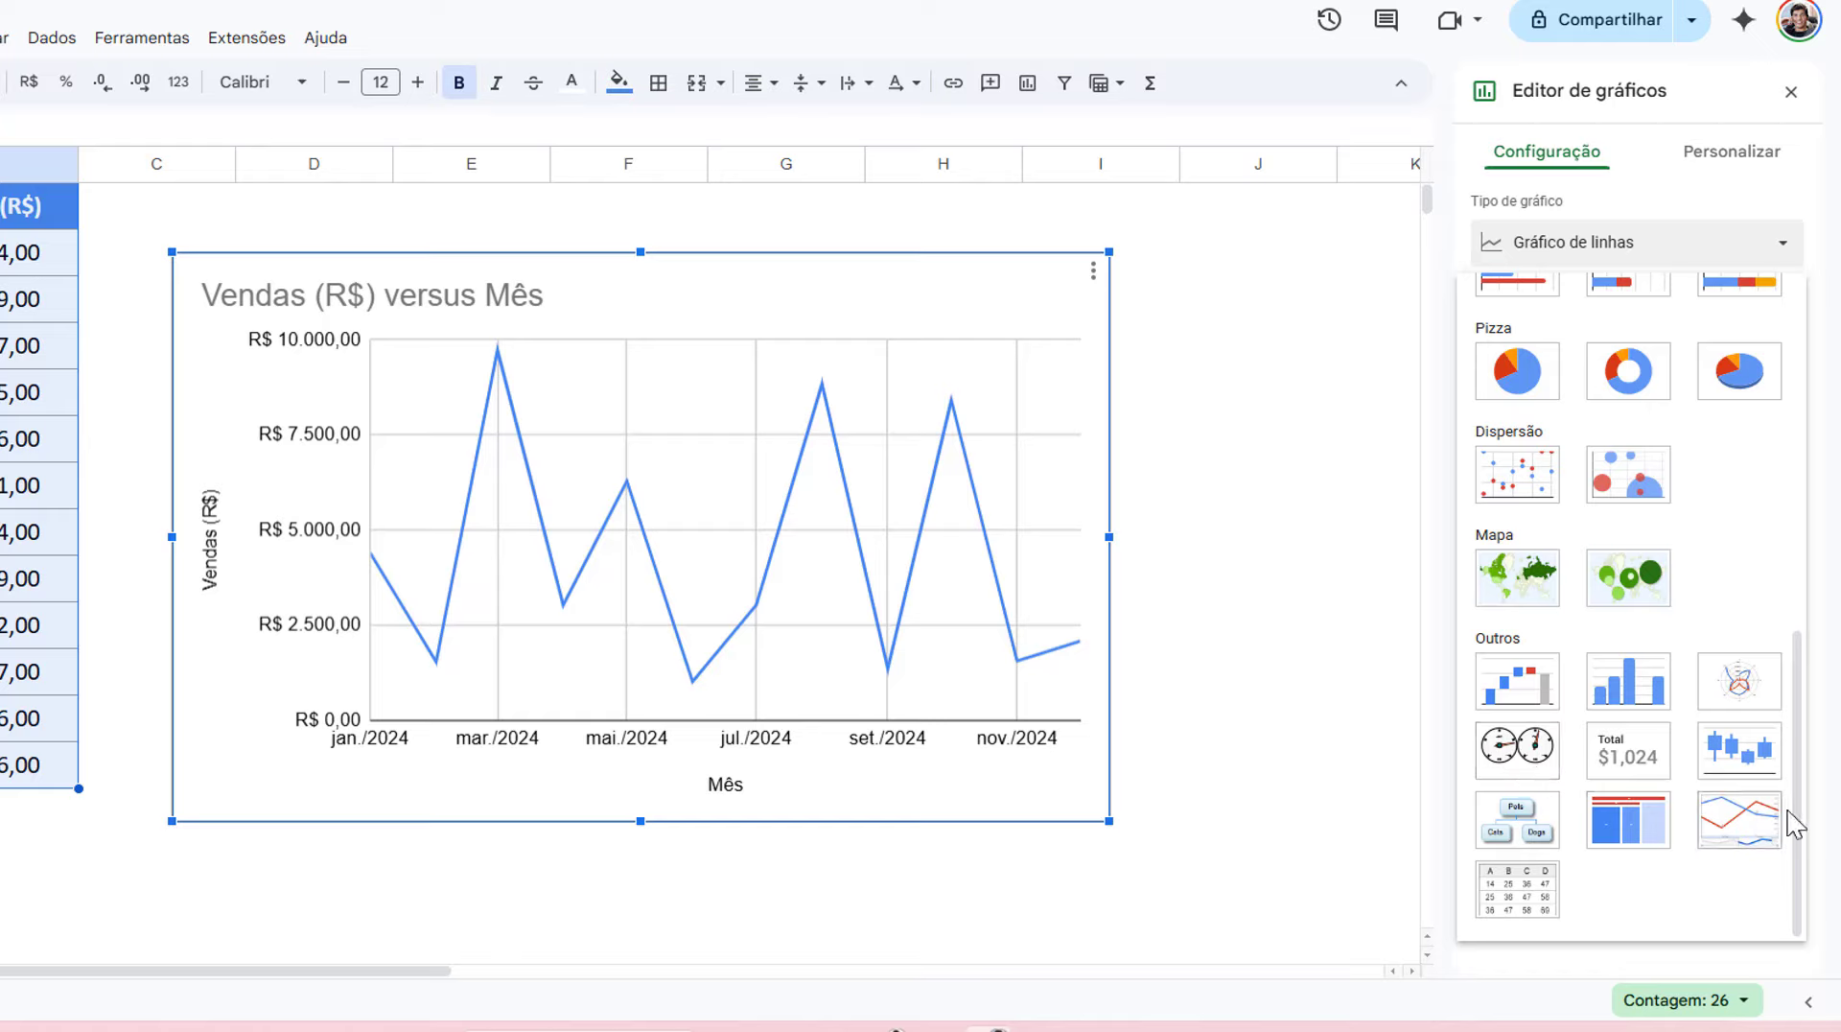
{"action": "left_click_drag", "start_coordinate": [1798, 808], "coordinate": [1797, 743]}
{"action": "left_click_drag", "start_coordinate": [1801, 660], "coordinate": [1797, 581]}
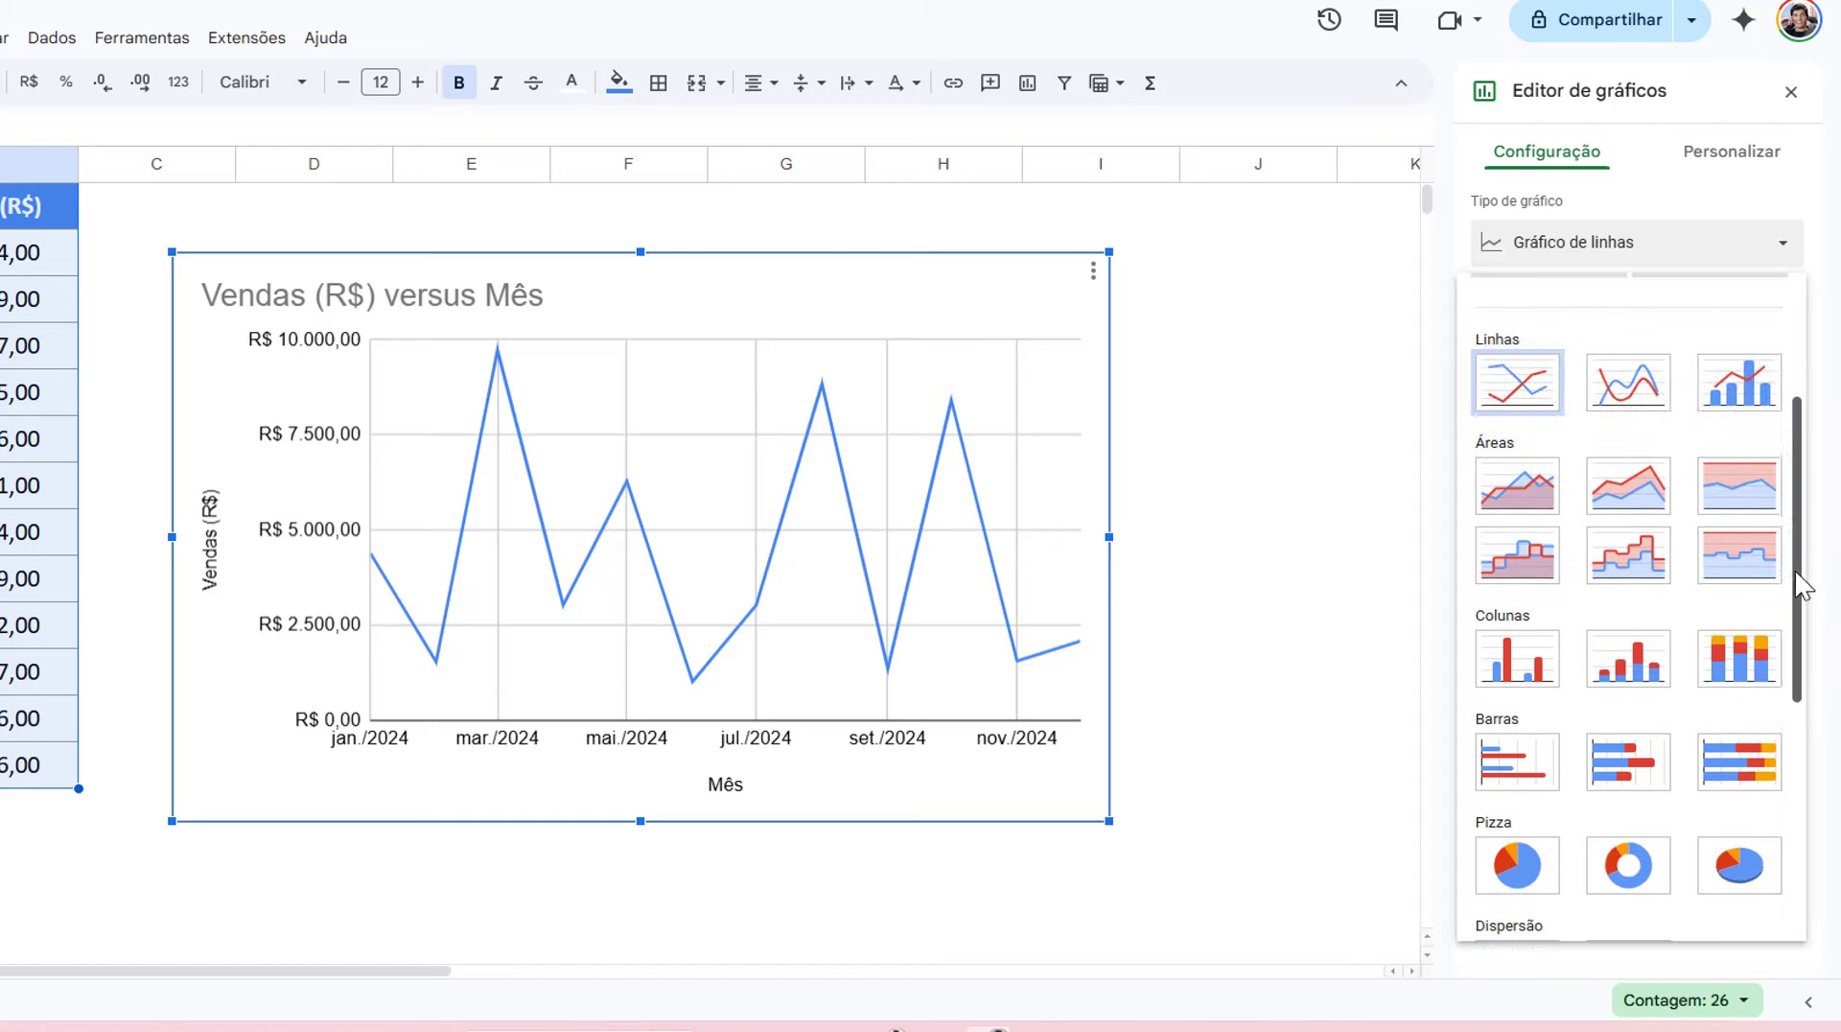
{"action": "left_click", "coordinate": [1514, 675]}
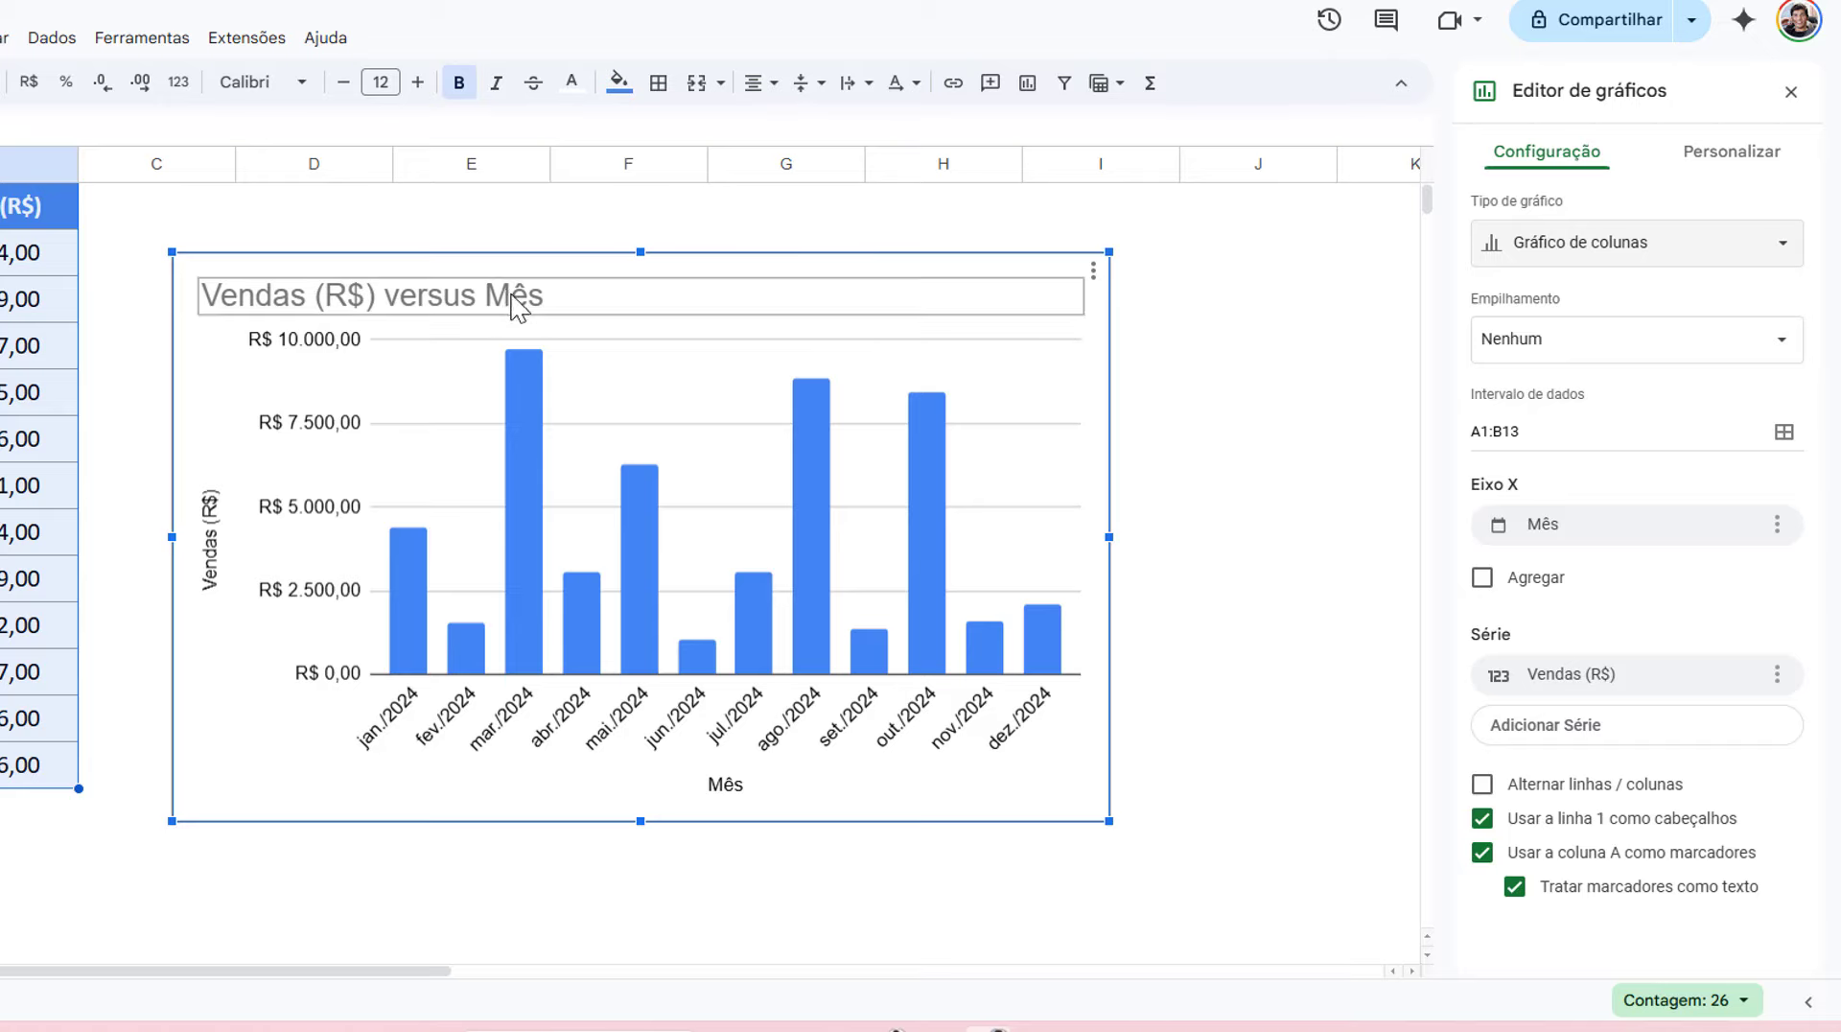
- Try medium gray, black, dark red and light gray as the chart's background colour in the chart style settings
{"action": "double_click", "coordinate": [585, 296]}
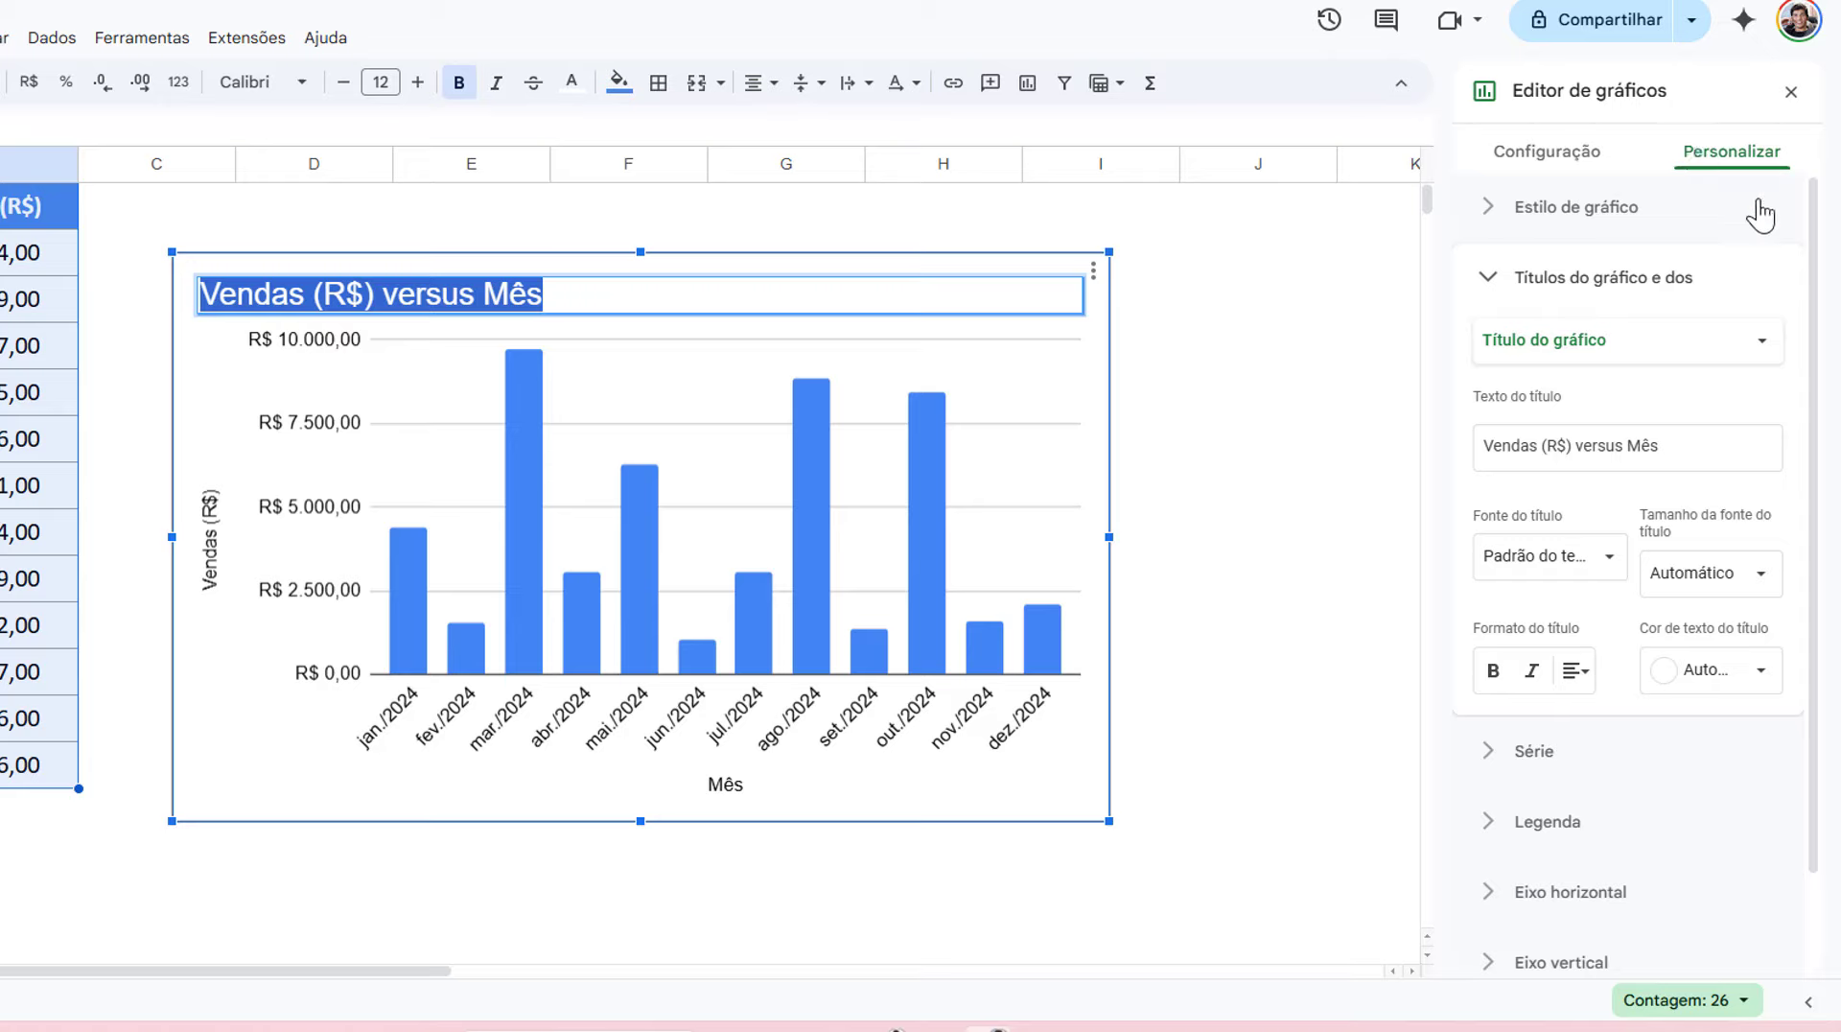
{"action": "left_click", "coordinate": [1486, 278]}
{"action": "left_click", "coordinate": [1490, 213]}
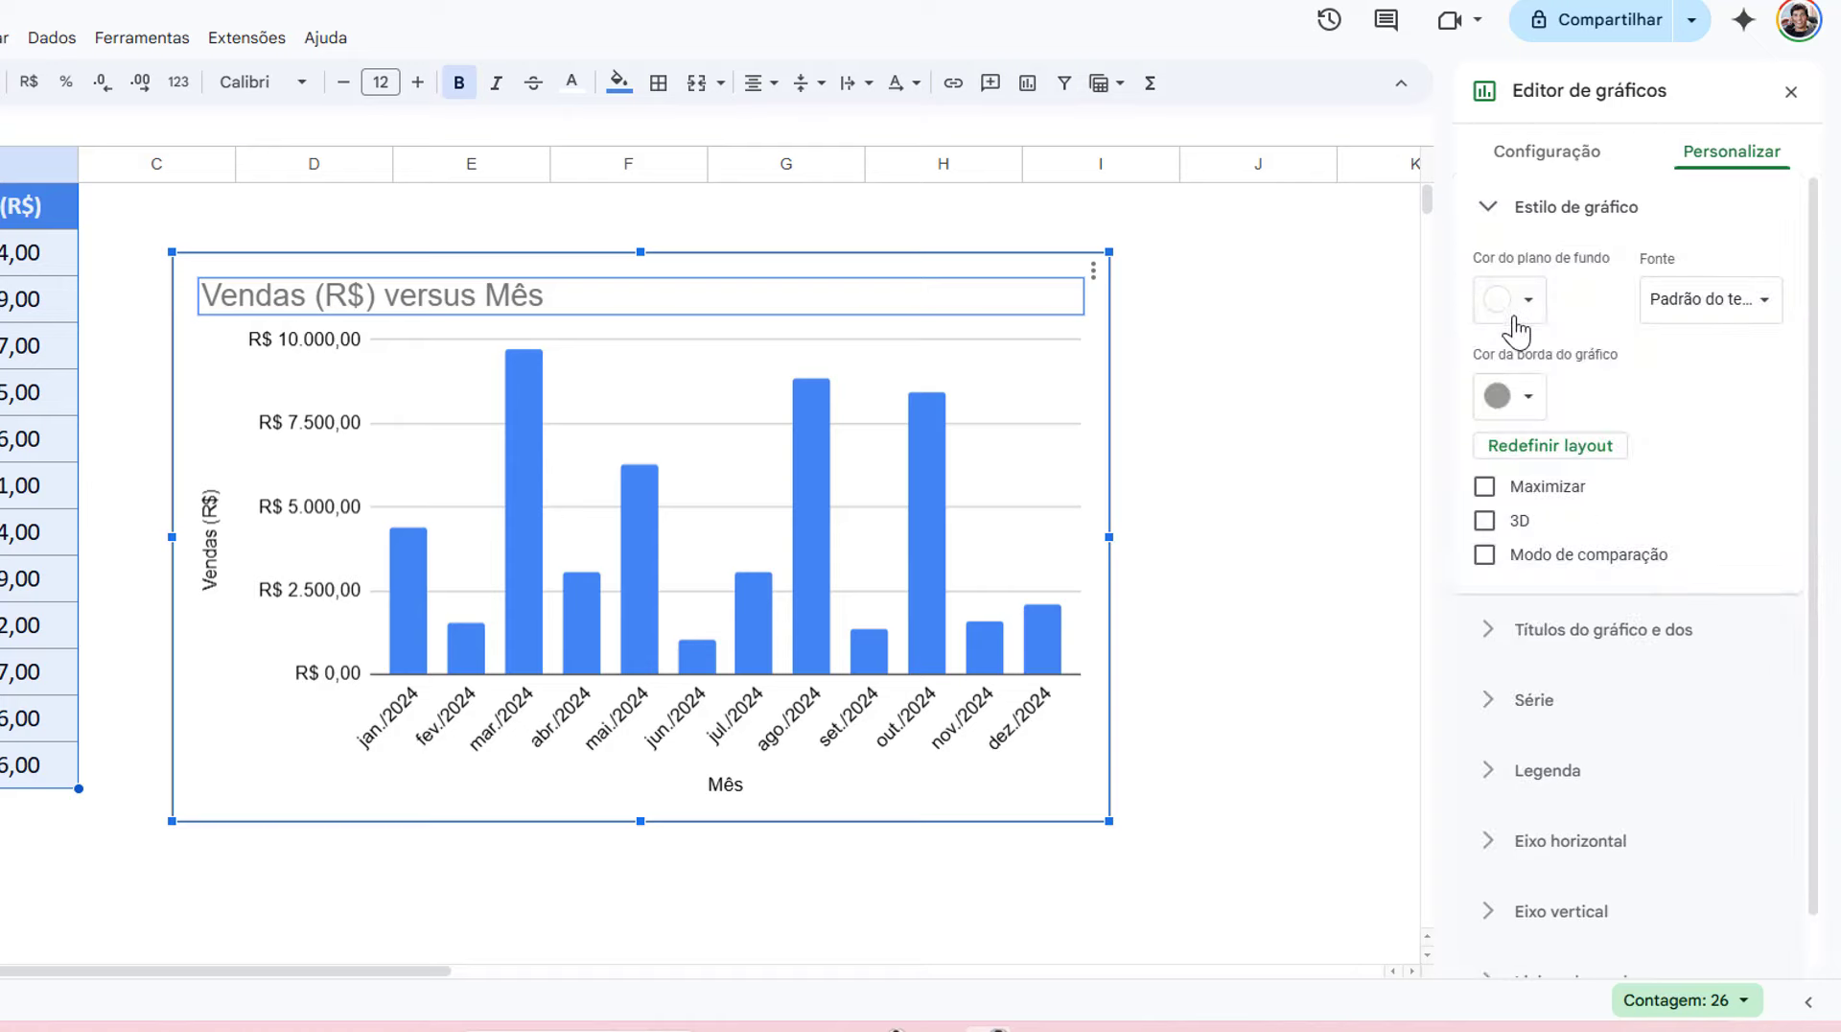
{"action": "left_click", "coordinate": [1522, 309]}
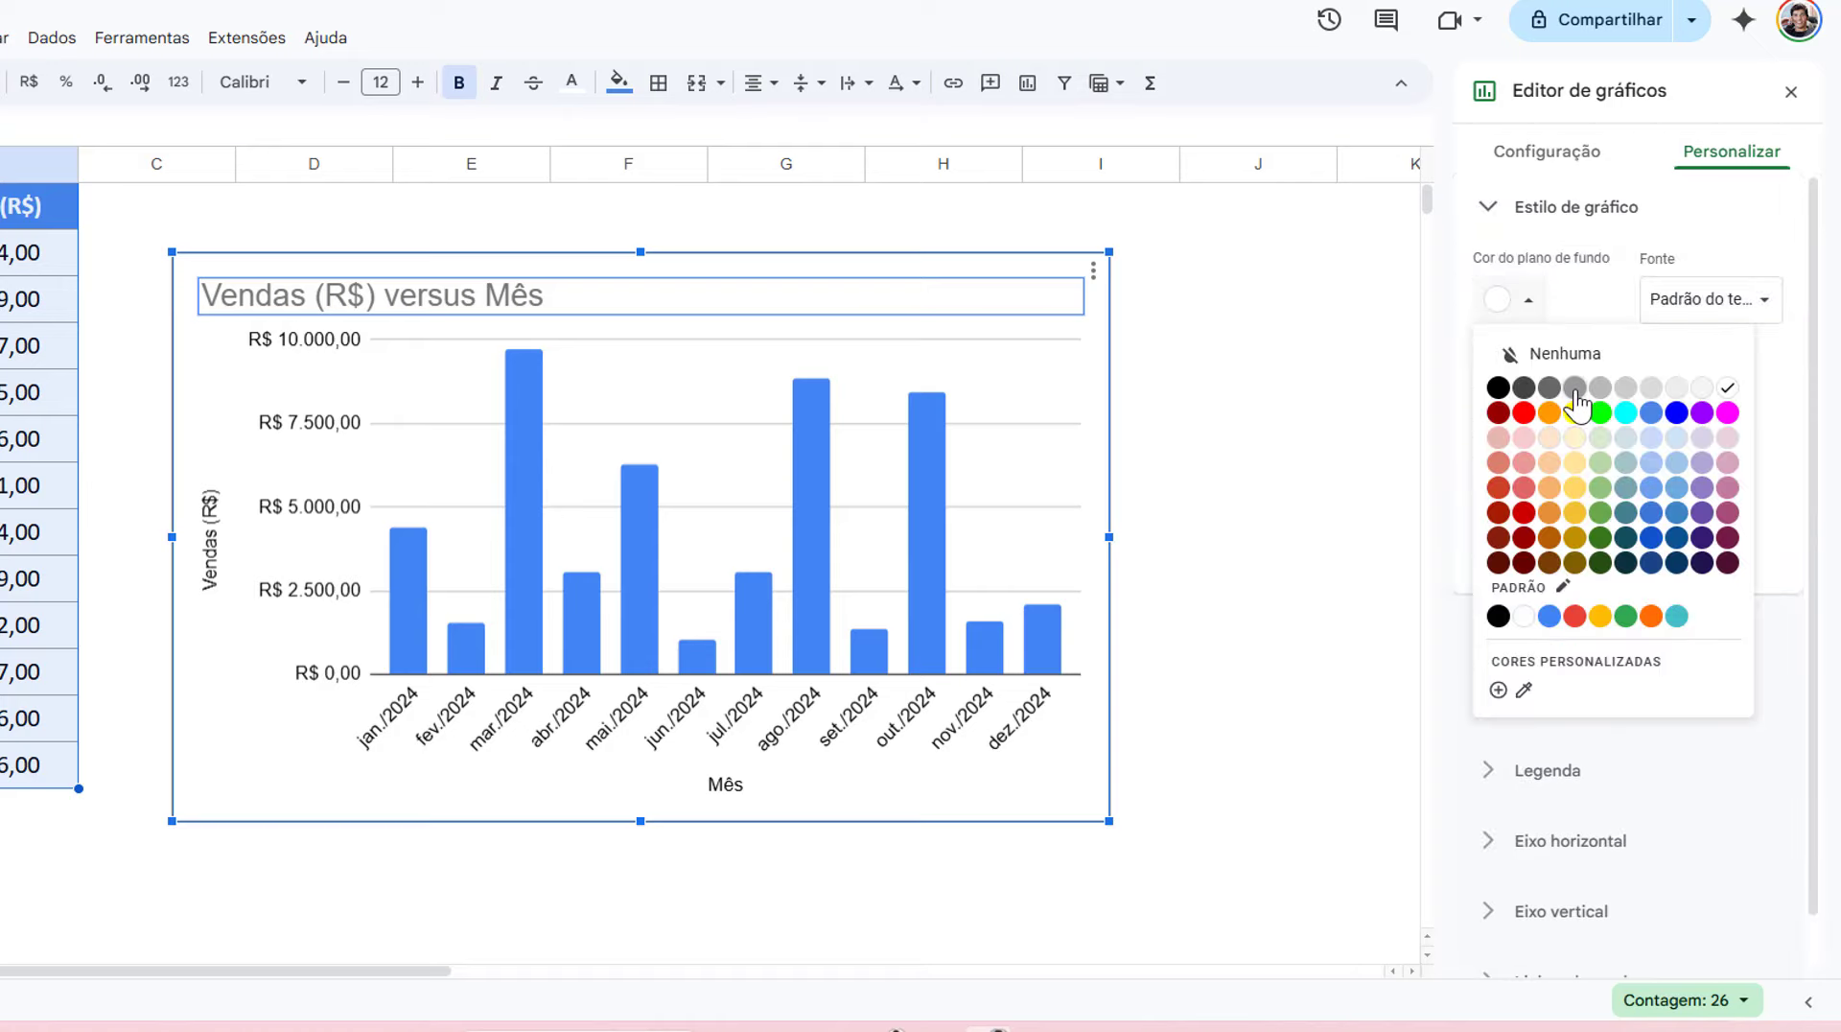
{"action": "left_click", "coordinate": [1570, 384]}
{"action": "left_click", "coordinate": [1525, 309]}
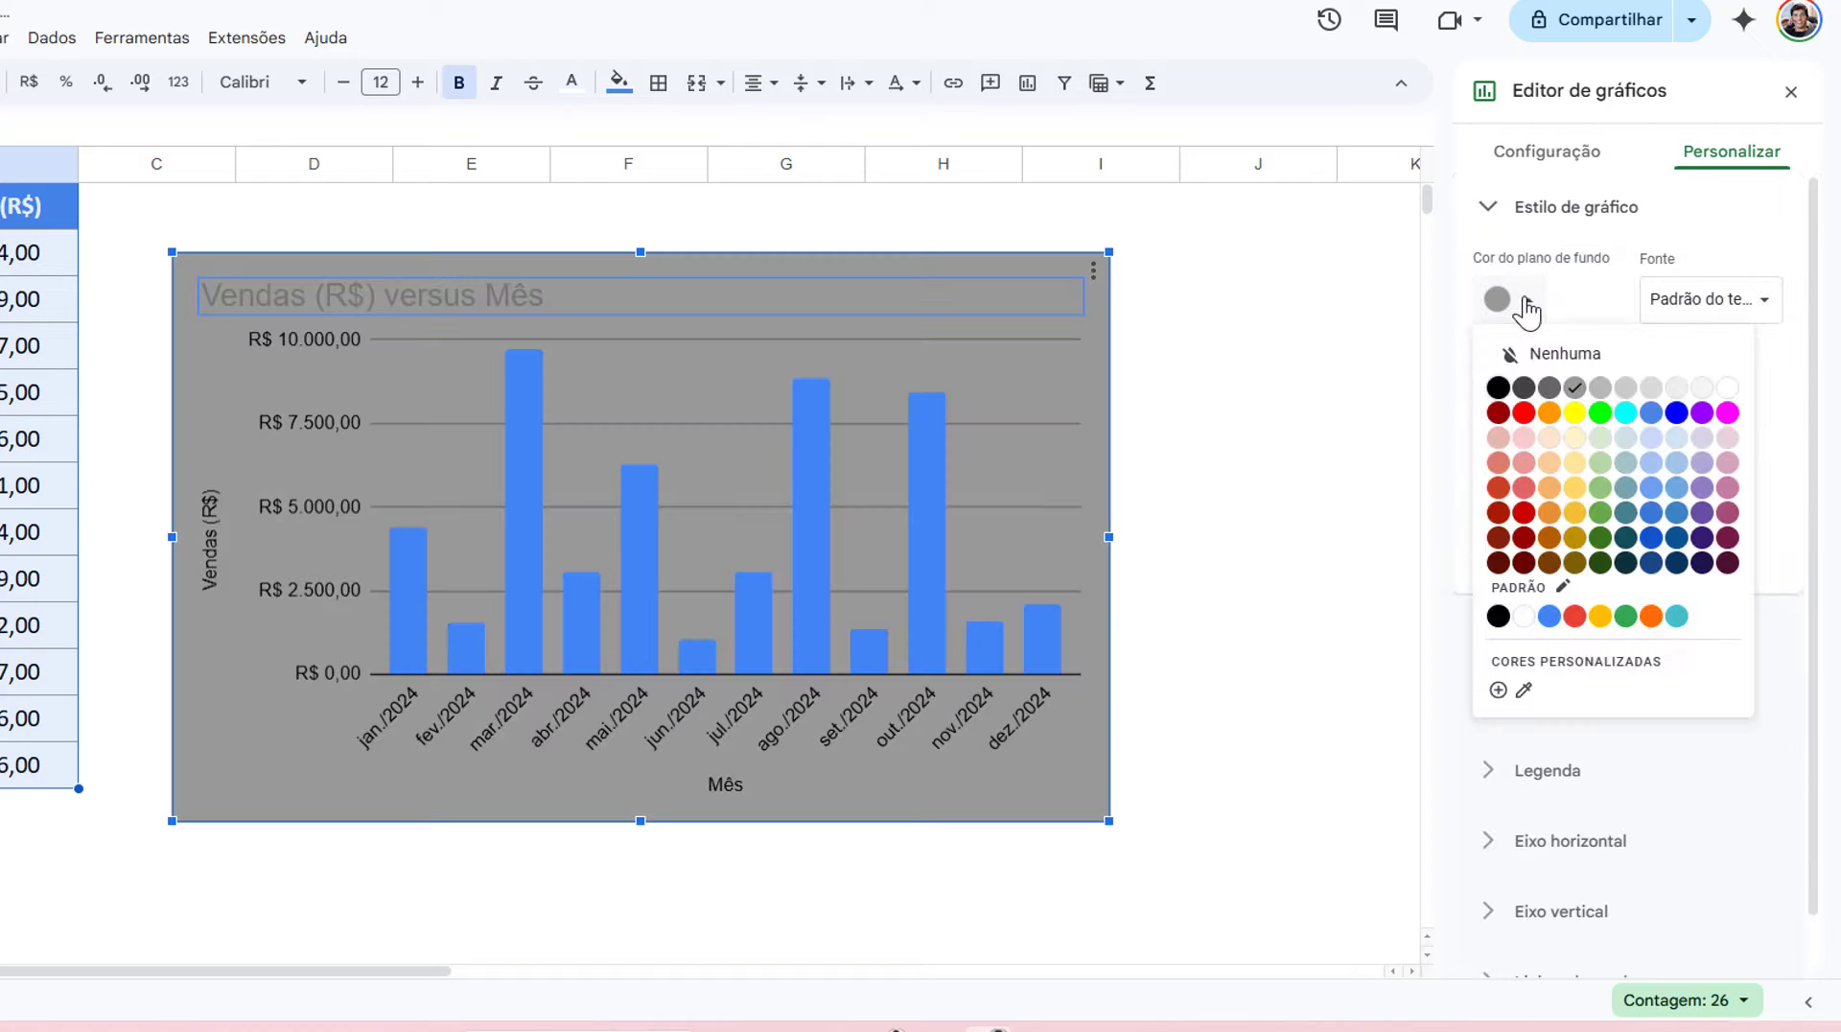
{"action": "left_click", "coordinate": [1501, 389]}
{"action": "left_click", "coordinate": [1496, 311]}
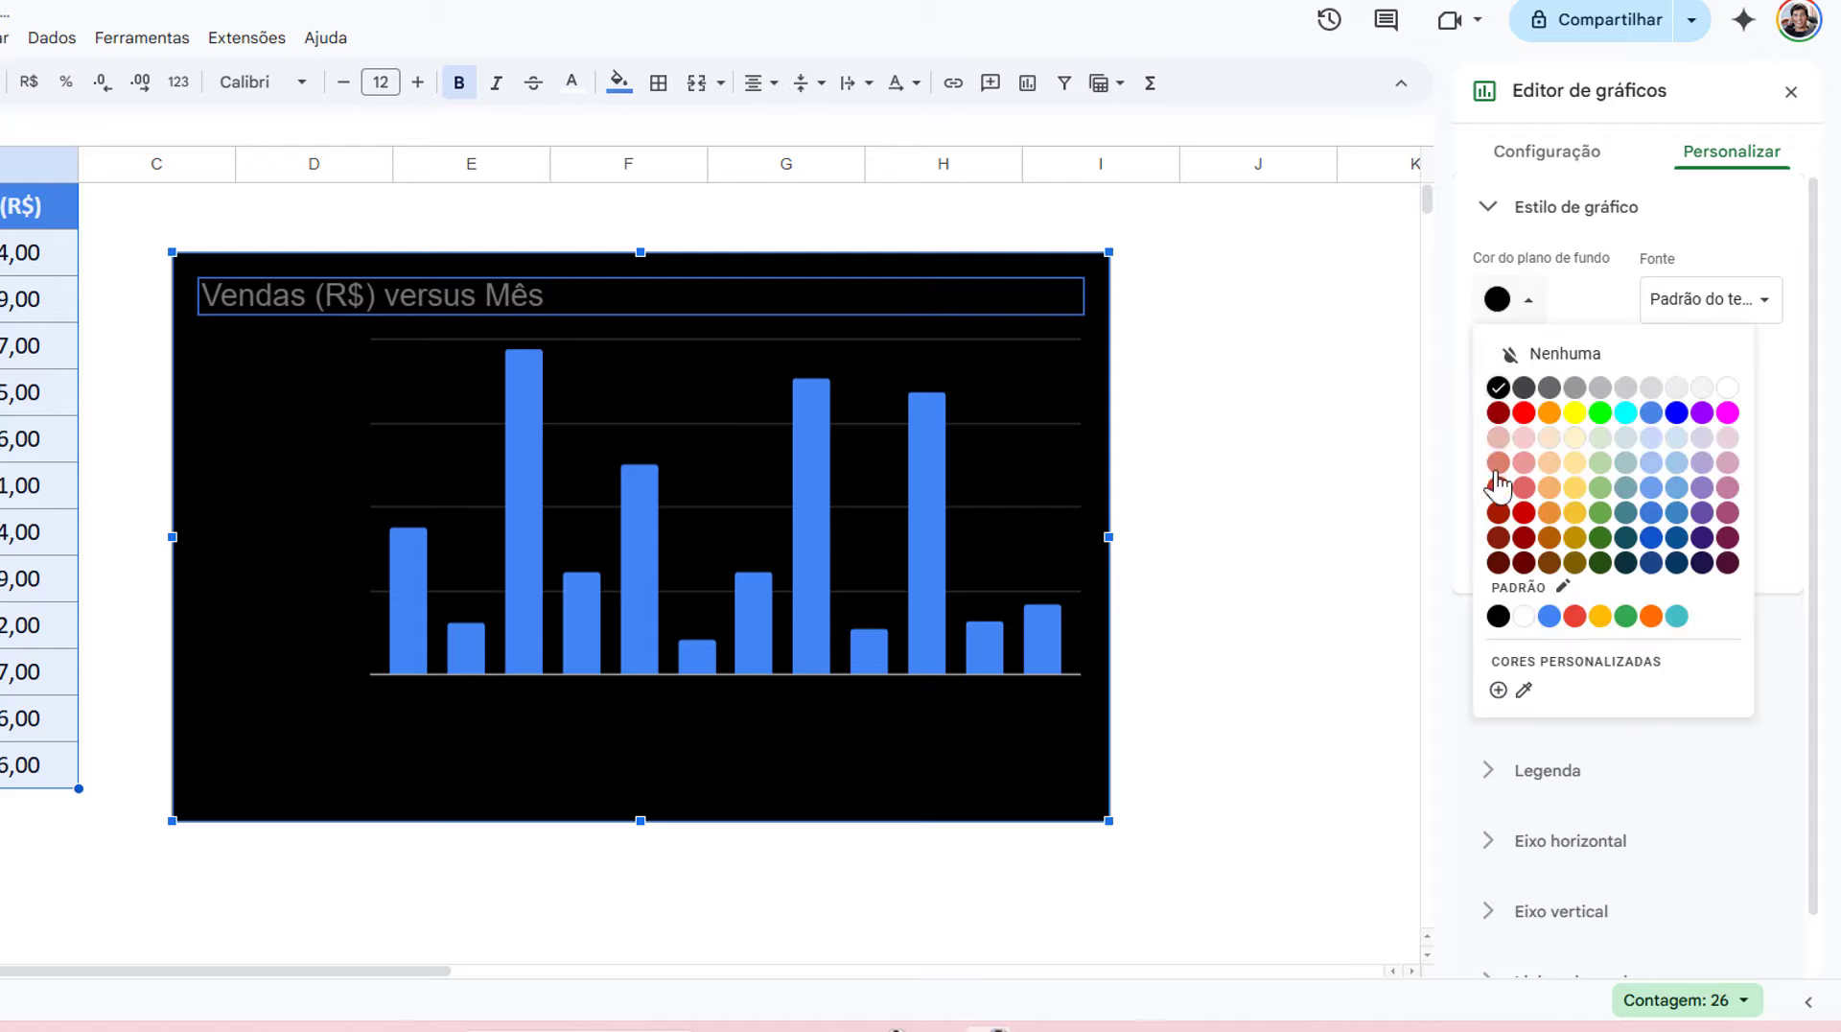
{"action": "left_click", "coordinate": [1499, 412]}
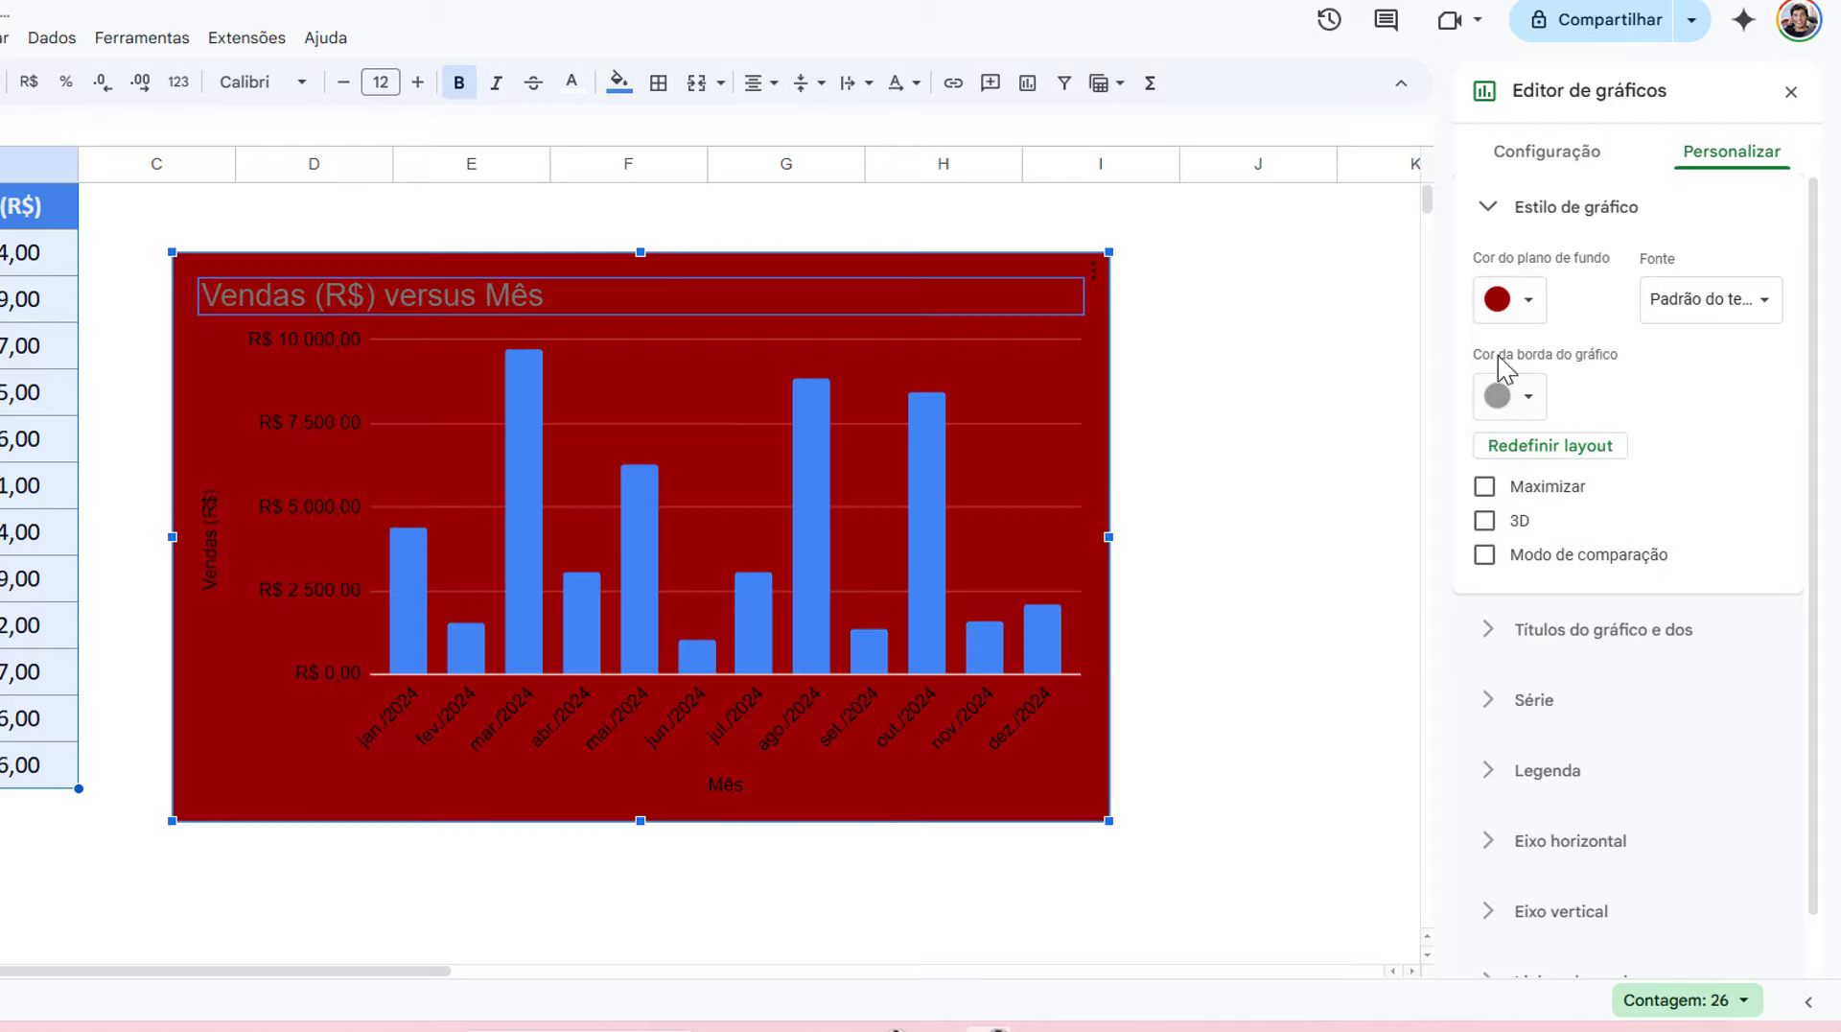
{"action": "left_click", "coordinate": [1513, 321]}
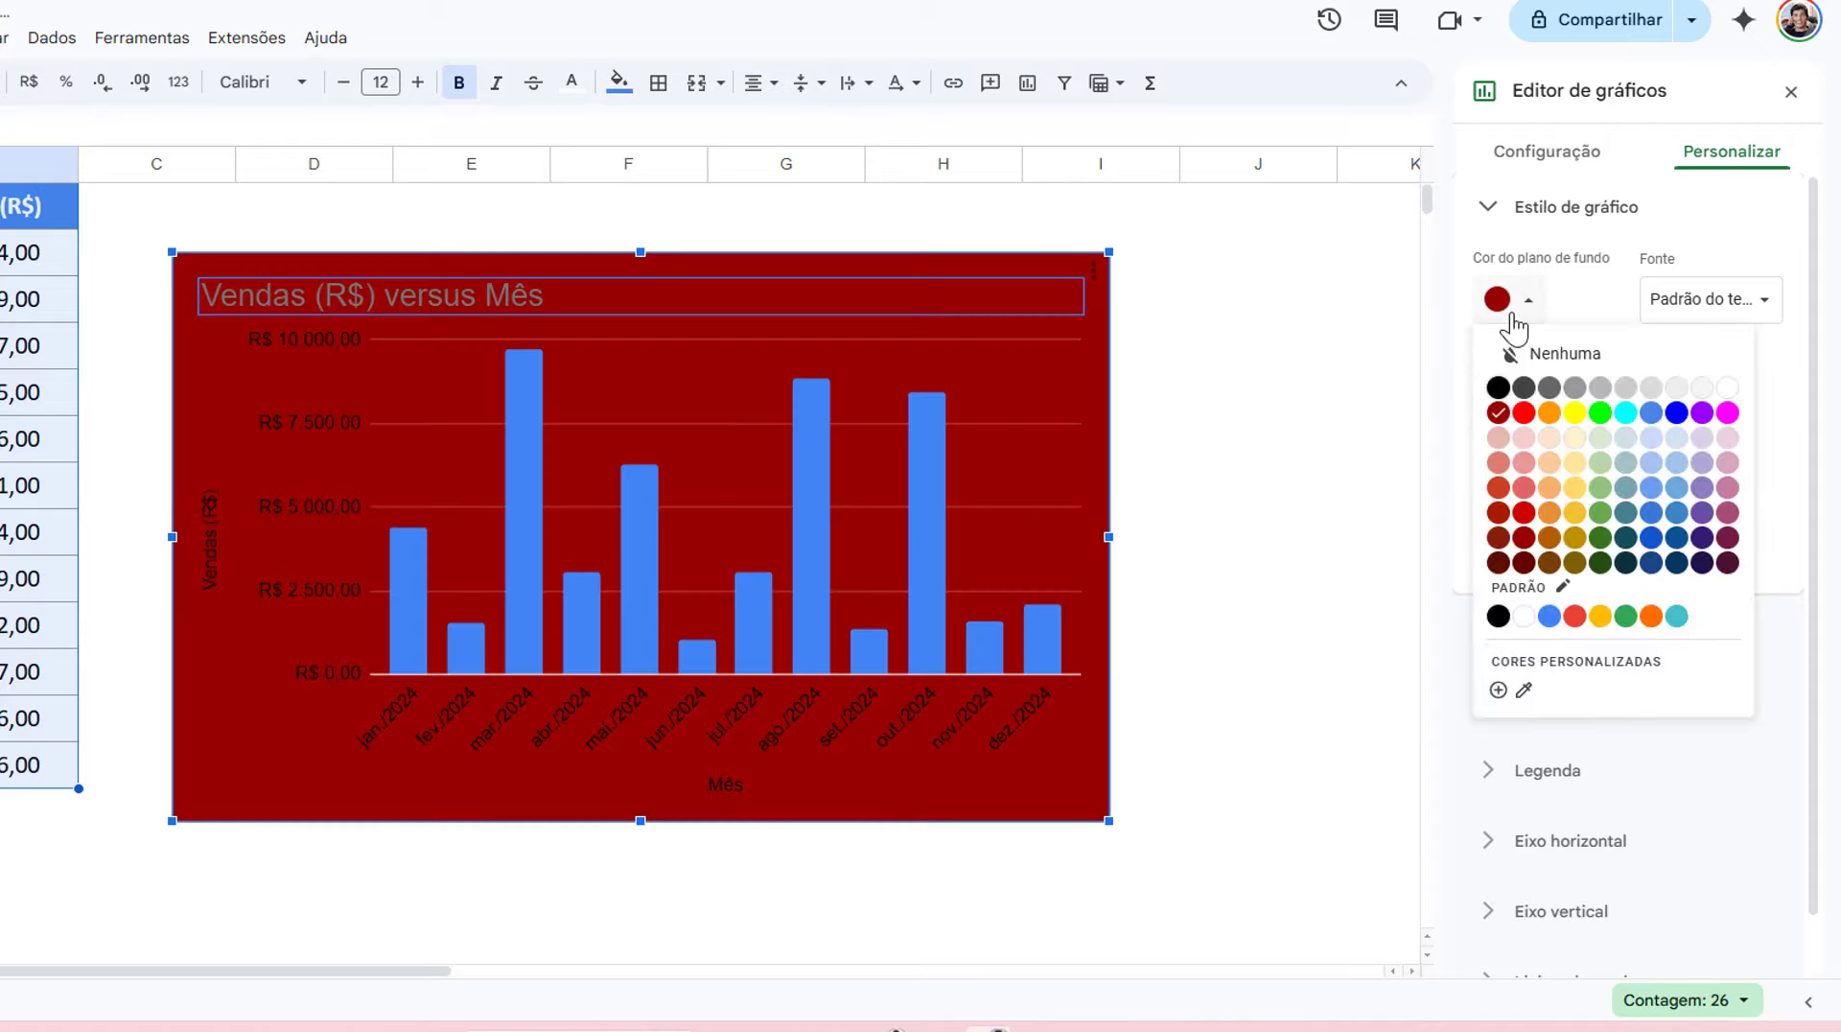
{"action": "left_click", "coordinate": [1651, 388]}
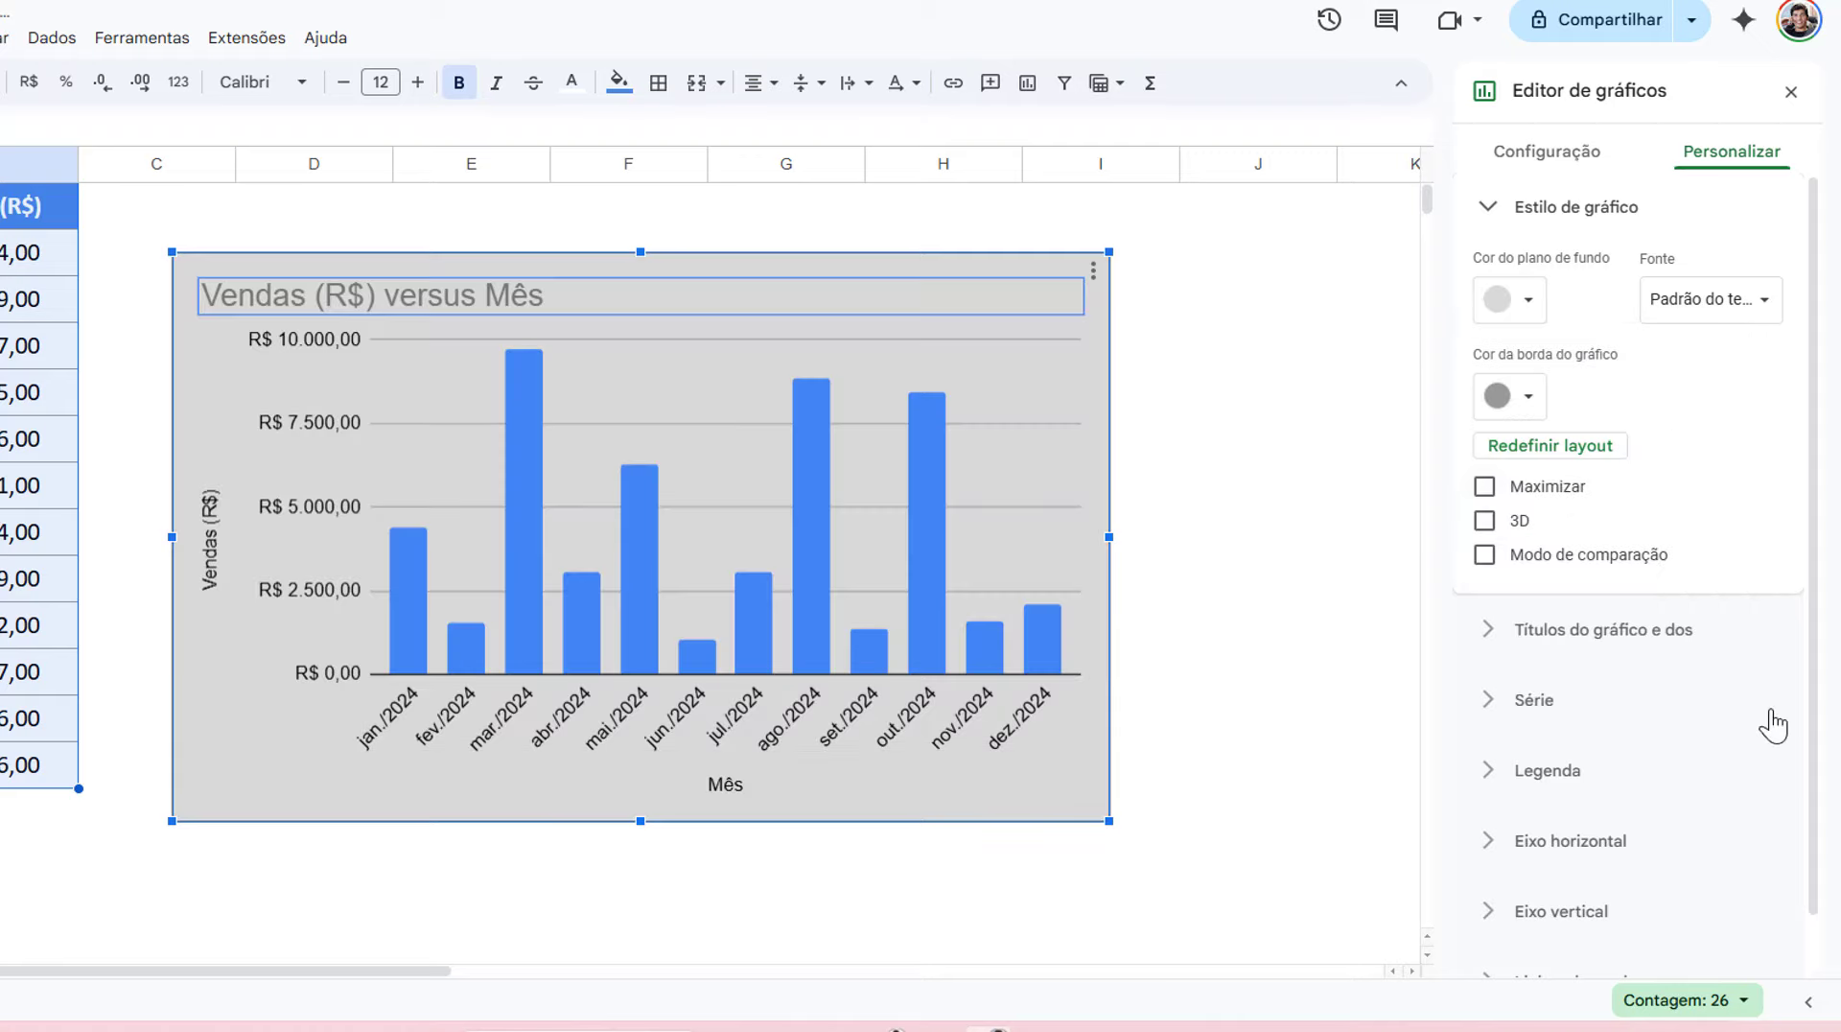
- Try black and red as the chart's border colour
{"action": "left_click", "coordinate": [1527, 398]}
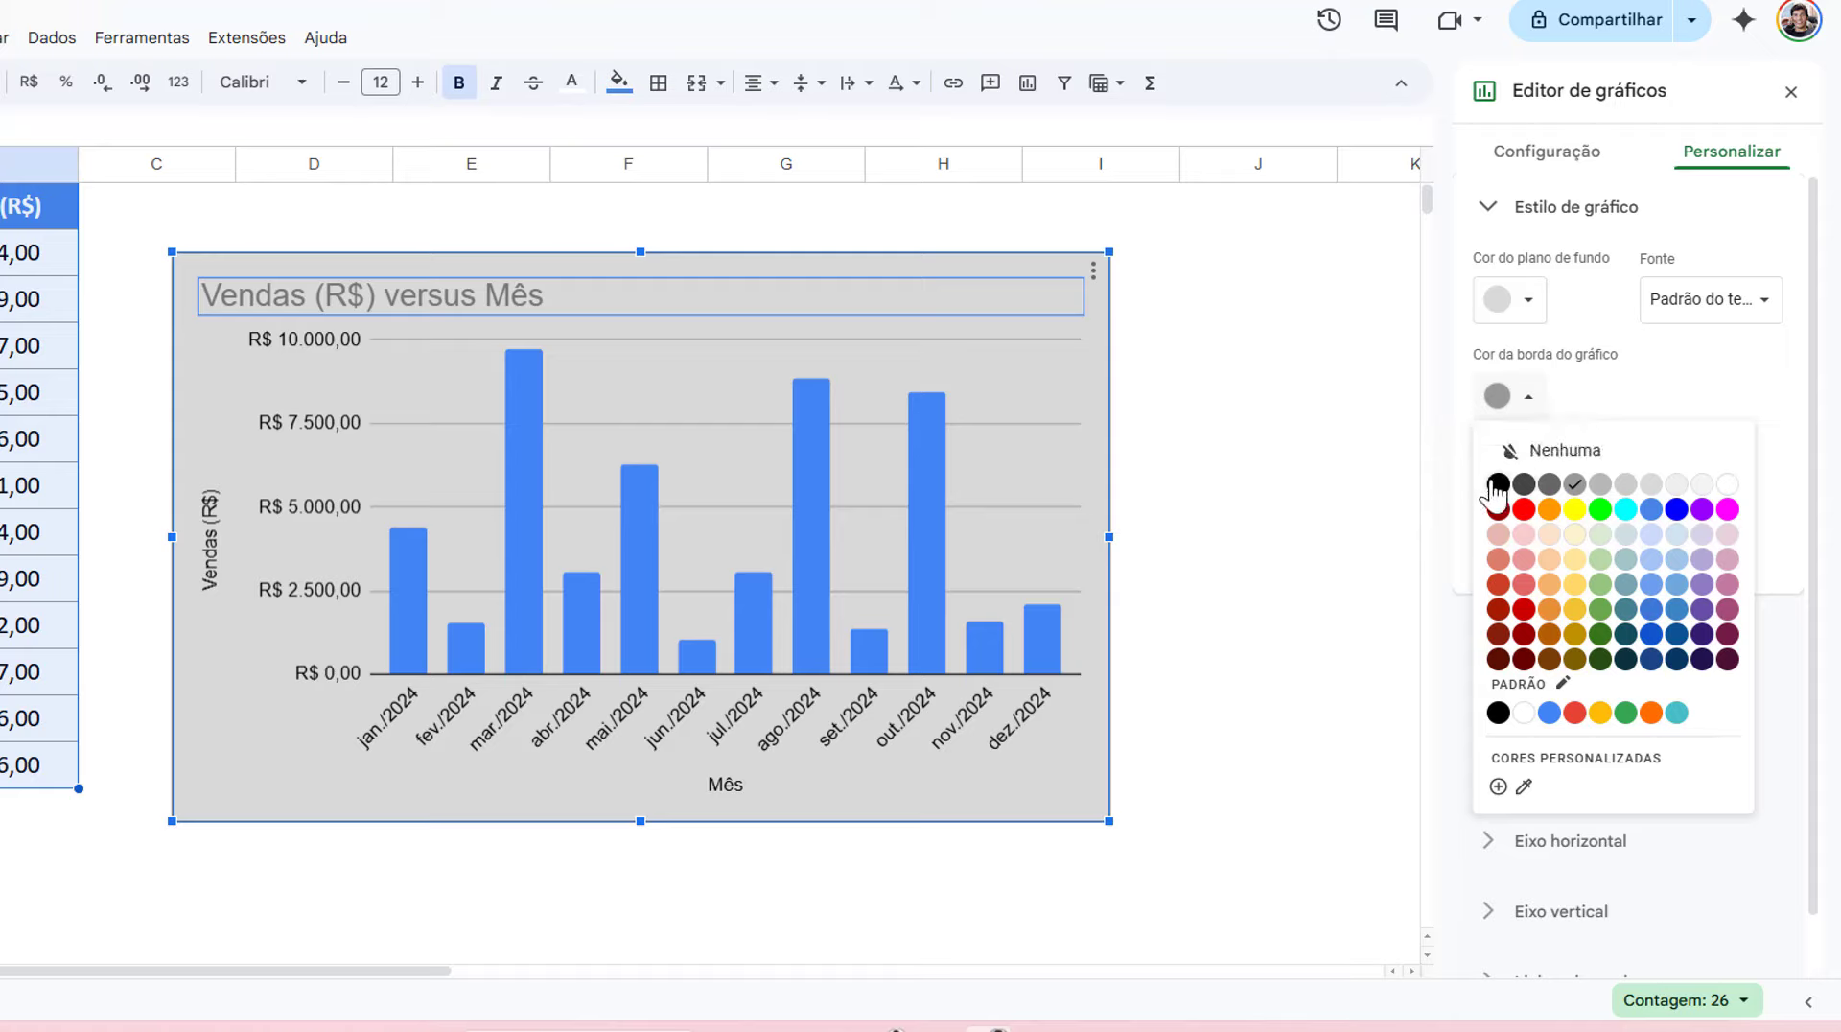
{"action": "left_click", "coordinate": [1497, 485]}
{"action": "left_click", "coordinate": [1528, 401]}
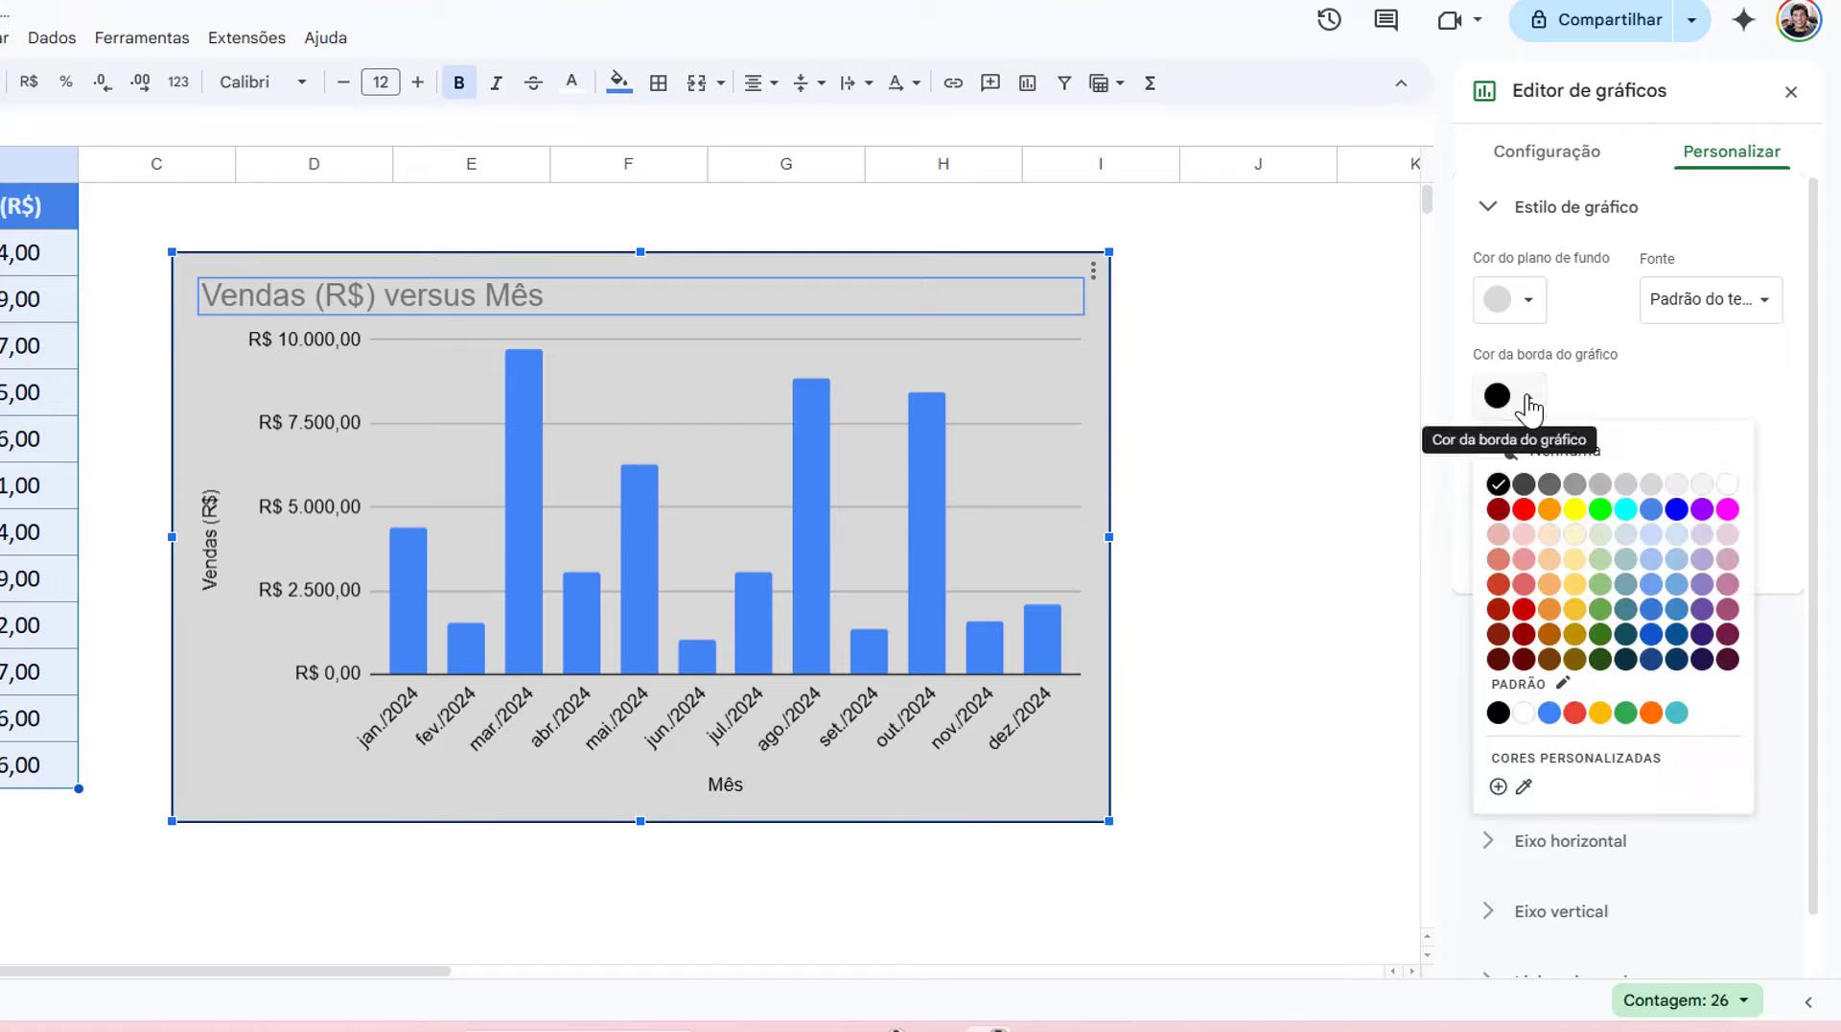
{"action": "left_click", "coordinate": [1524, 509]}
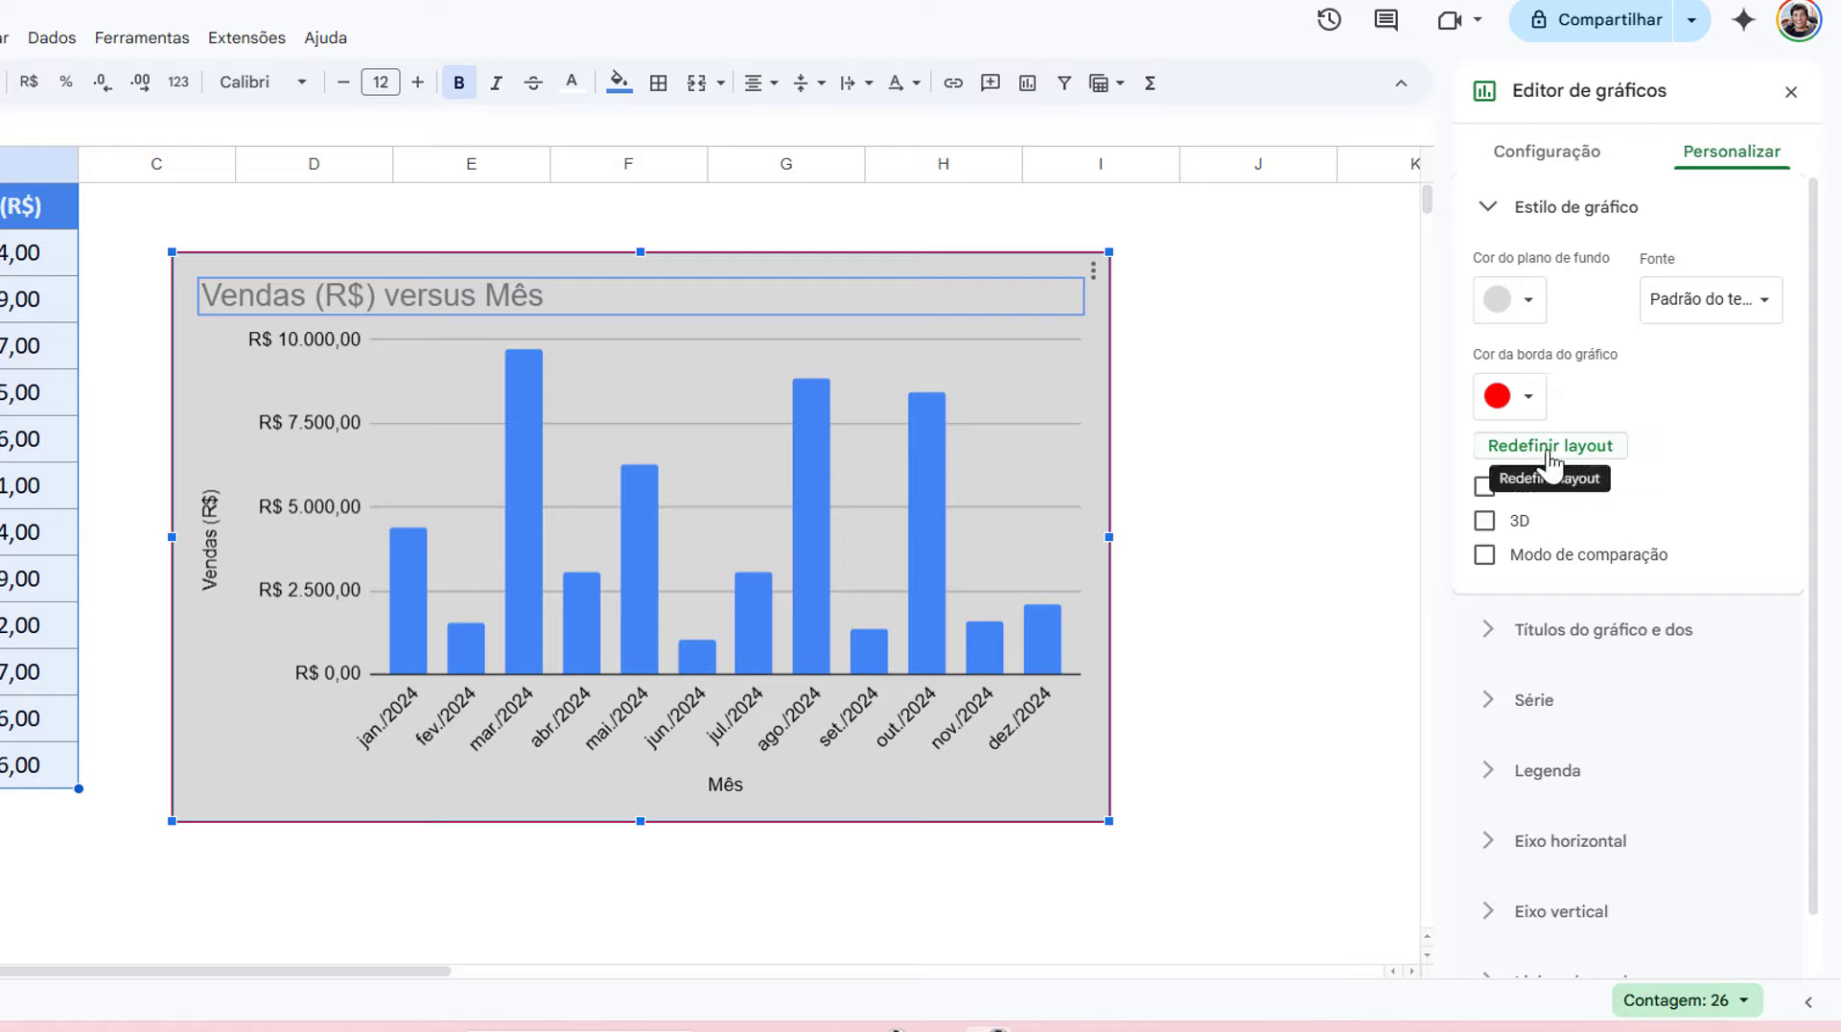
- Set the chart's background colour to white and its border colour to Nenhuma
{"action": "left_click", "coordinate": [1529, 307]}
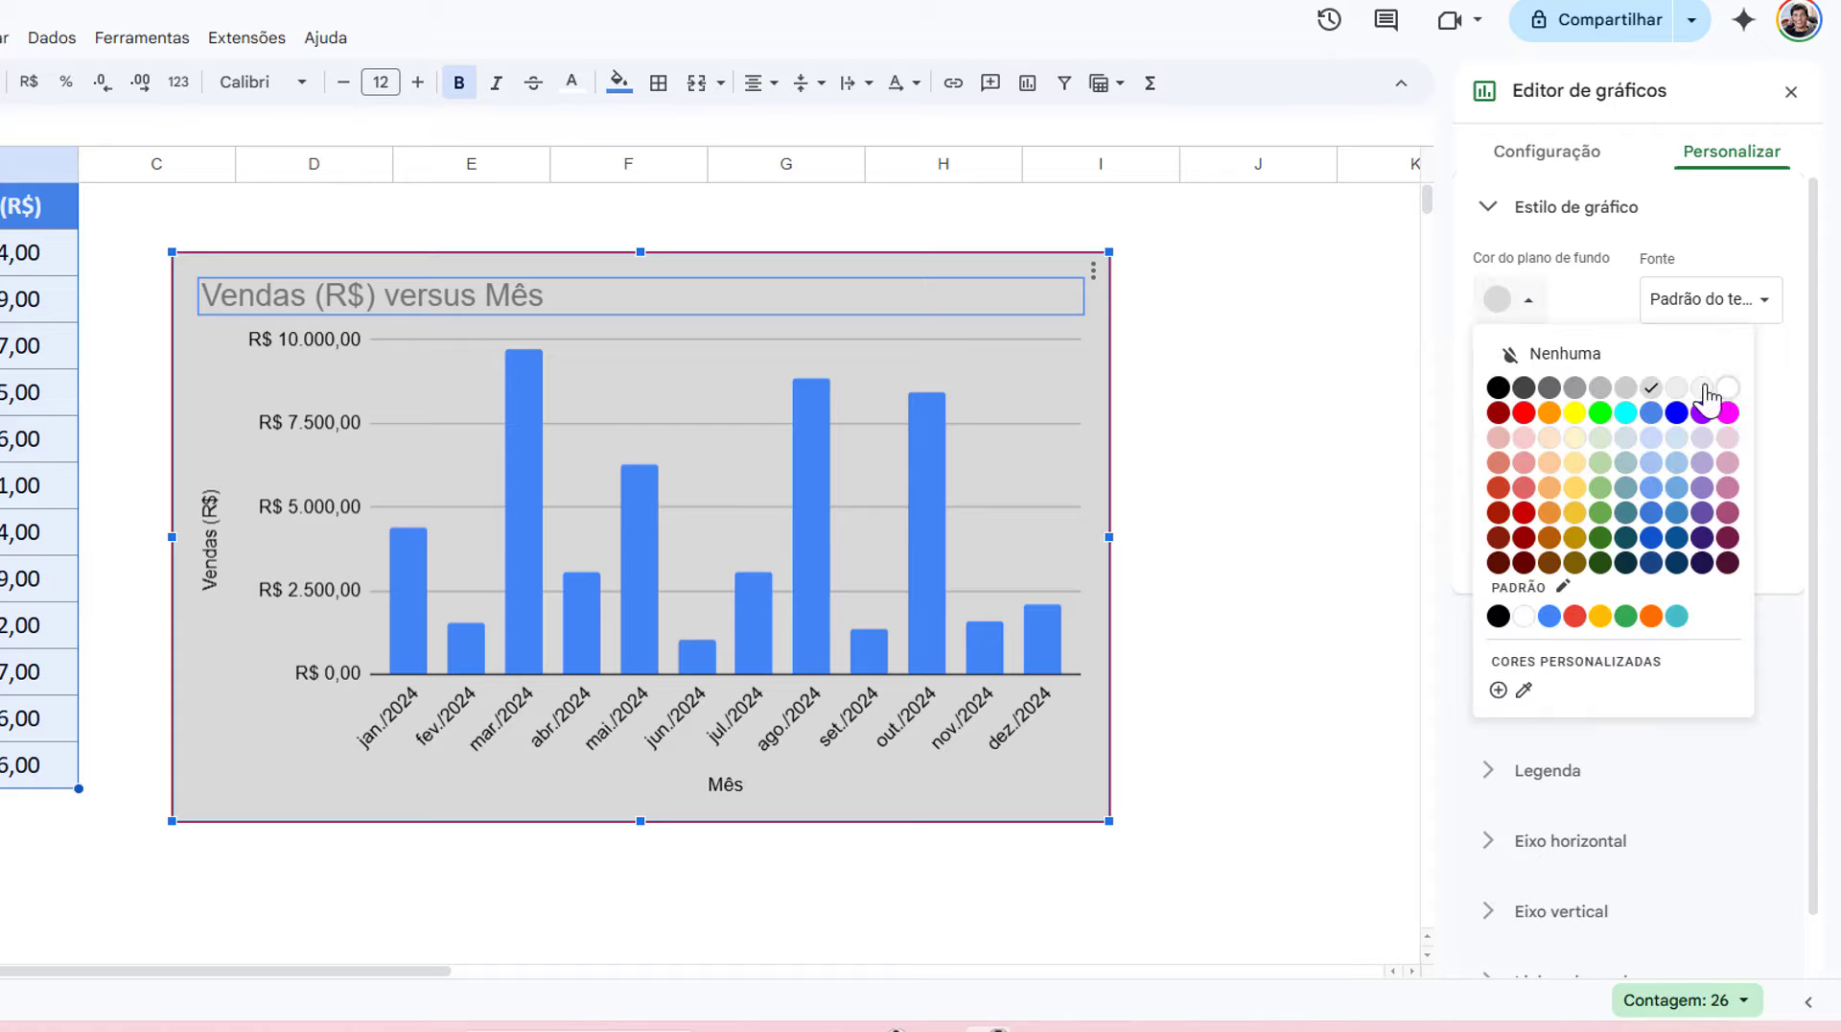
{"action": "left_click", "coordinate": [1573, 355]}
{"action": "left_click", "coordinate": [1514, 305]}
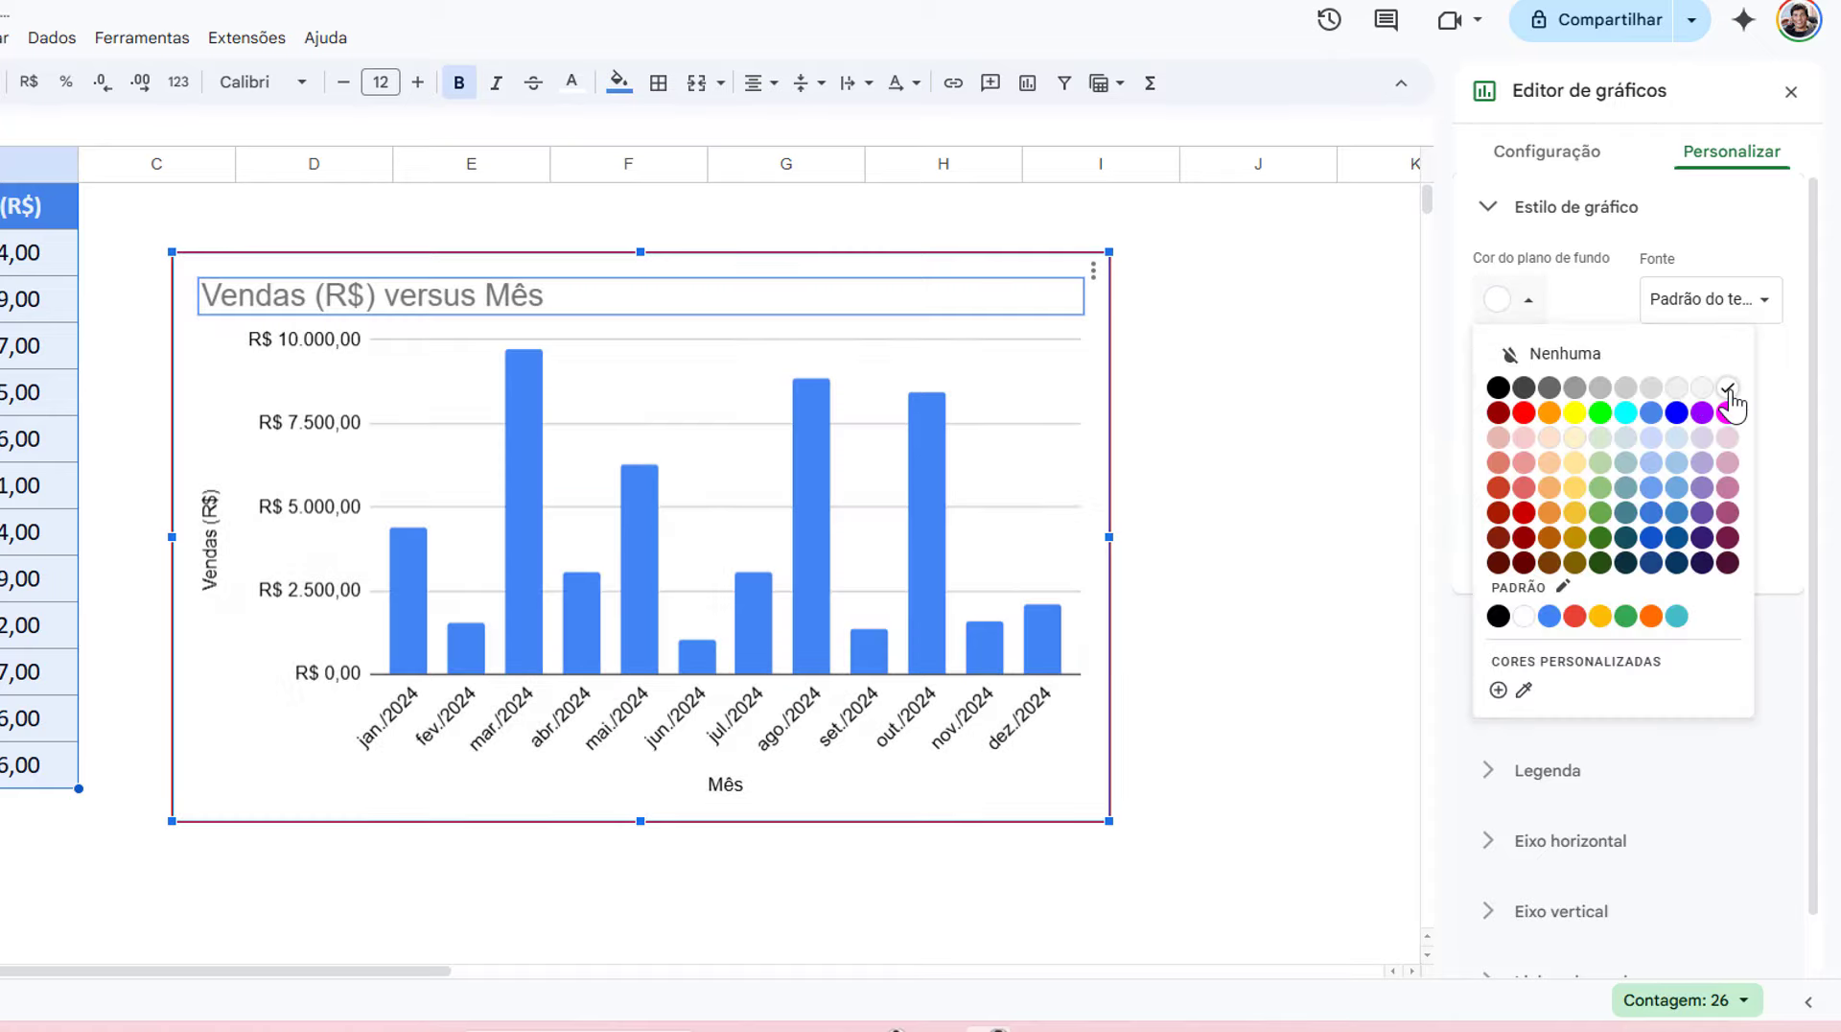
{"action": "left_click", "coordinate": [1727, 389]}
{"action": "left_click", "coordinate": [1513, 396]}
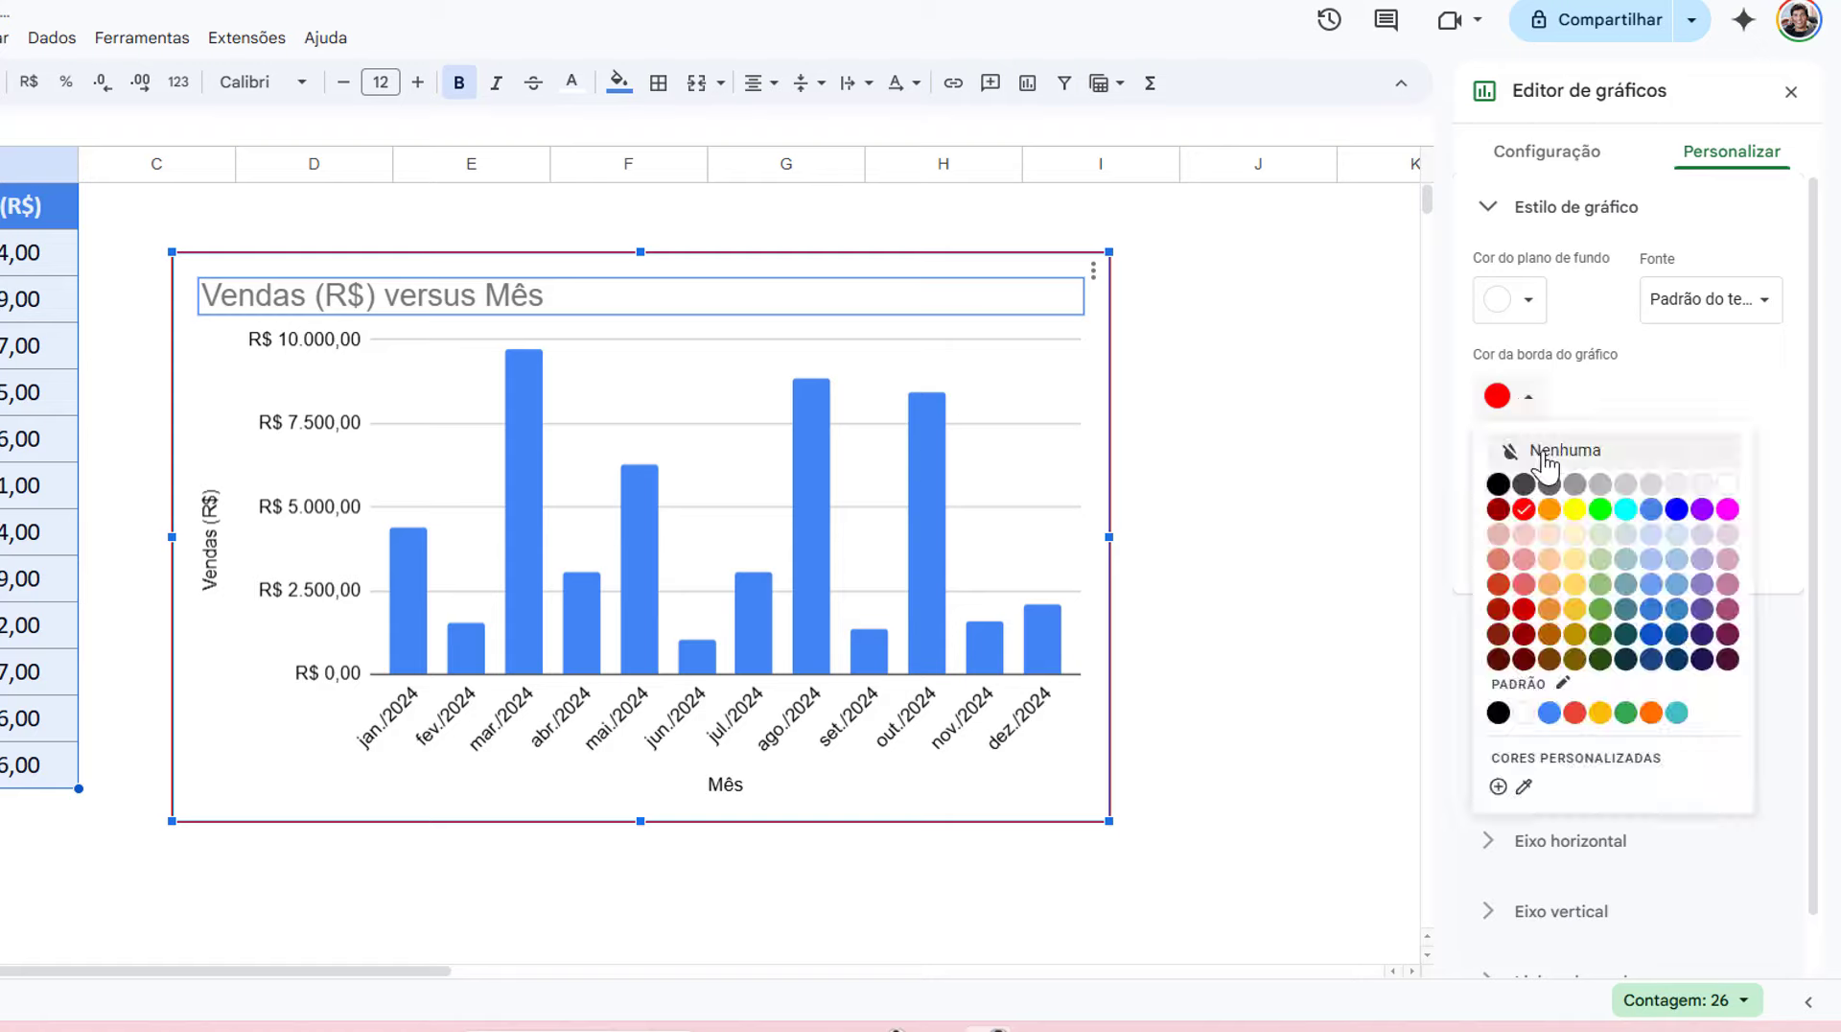
{"action": "left_click", "coordinate": [1542, 453]}
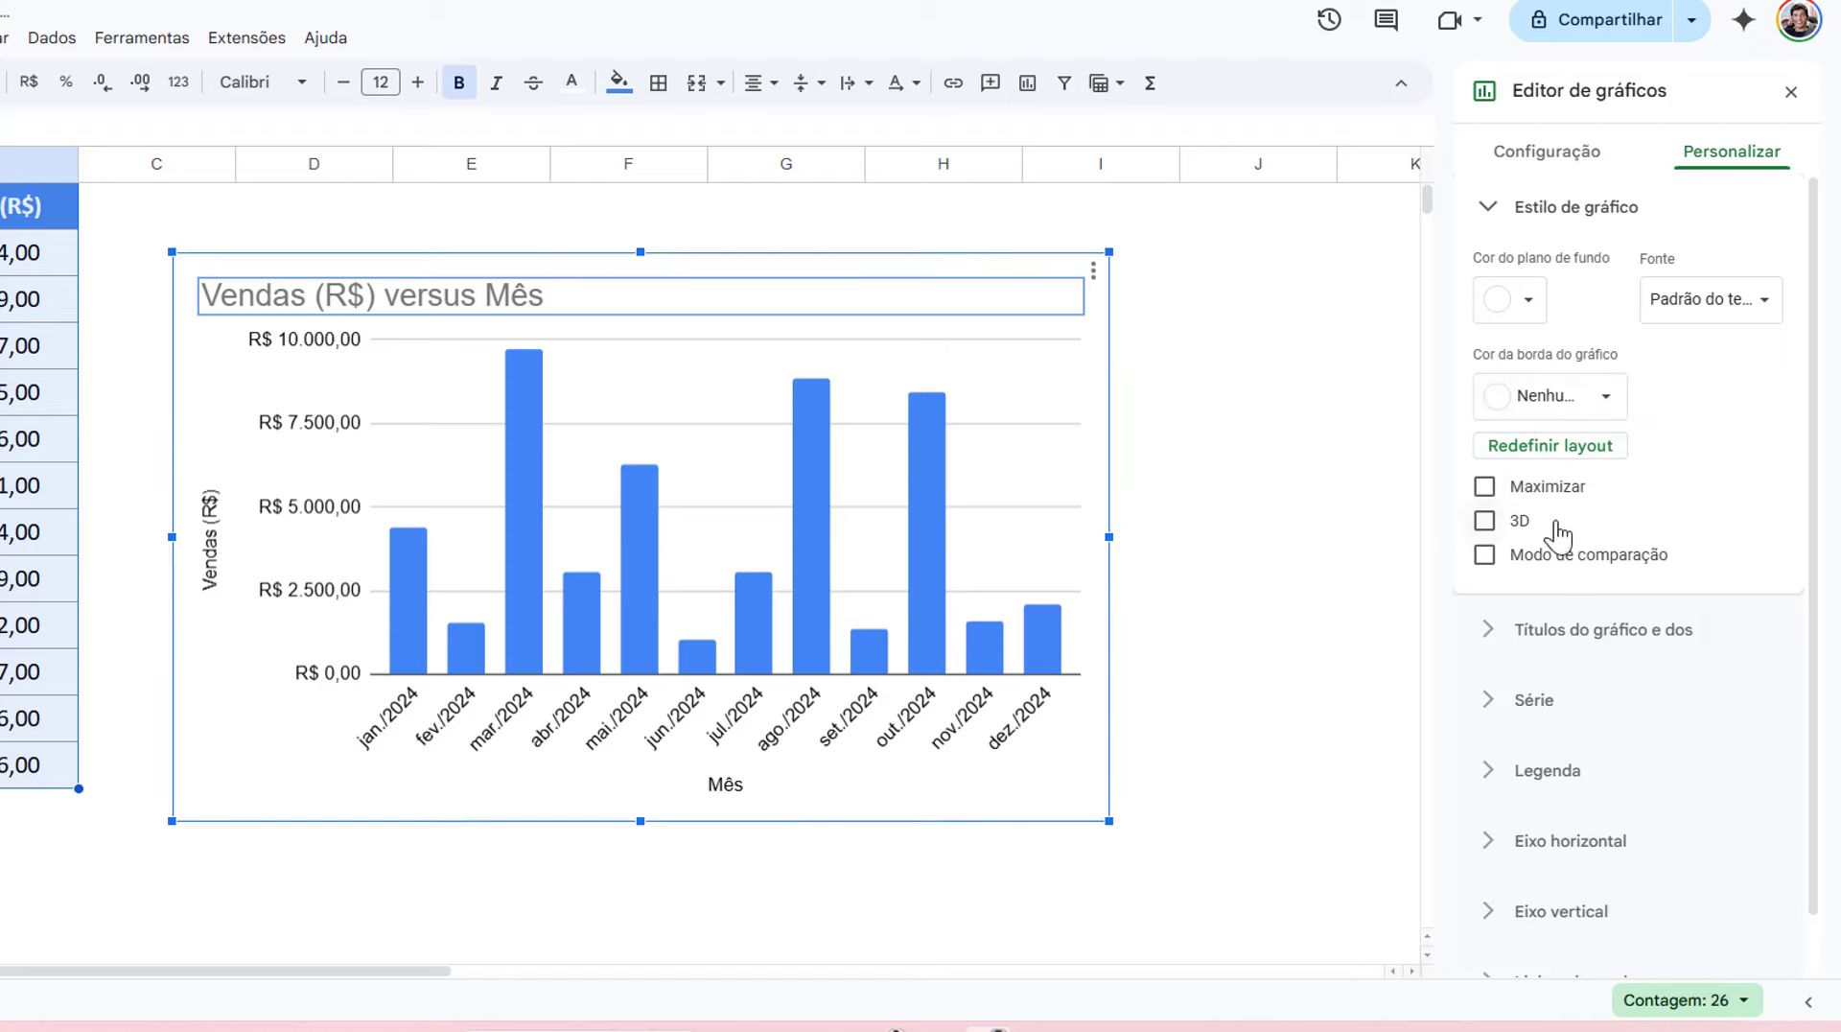
- Try the Maximizar, 3D and Modo de comparação chart style options one at a time, turning each off again
{"action": "left_click", "coordinate": [1486, 489]}
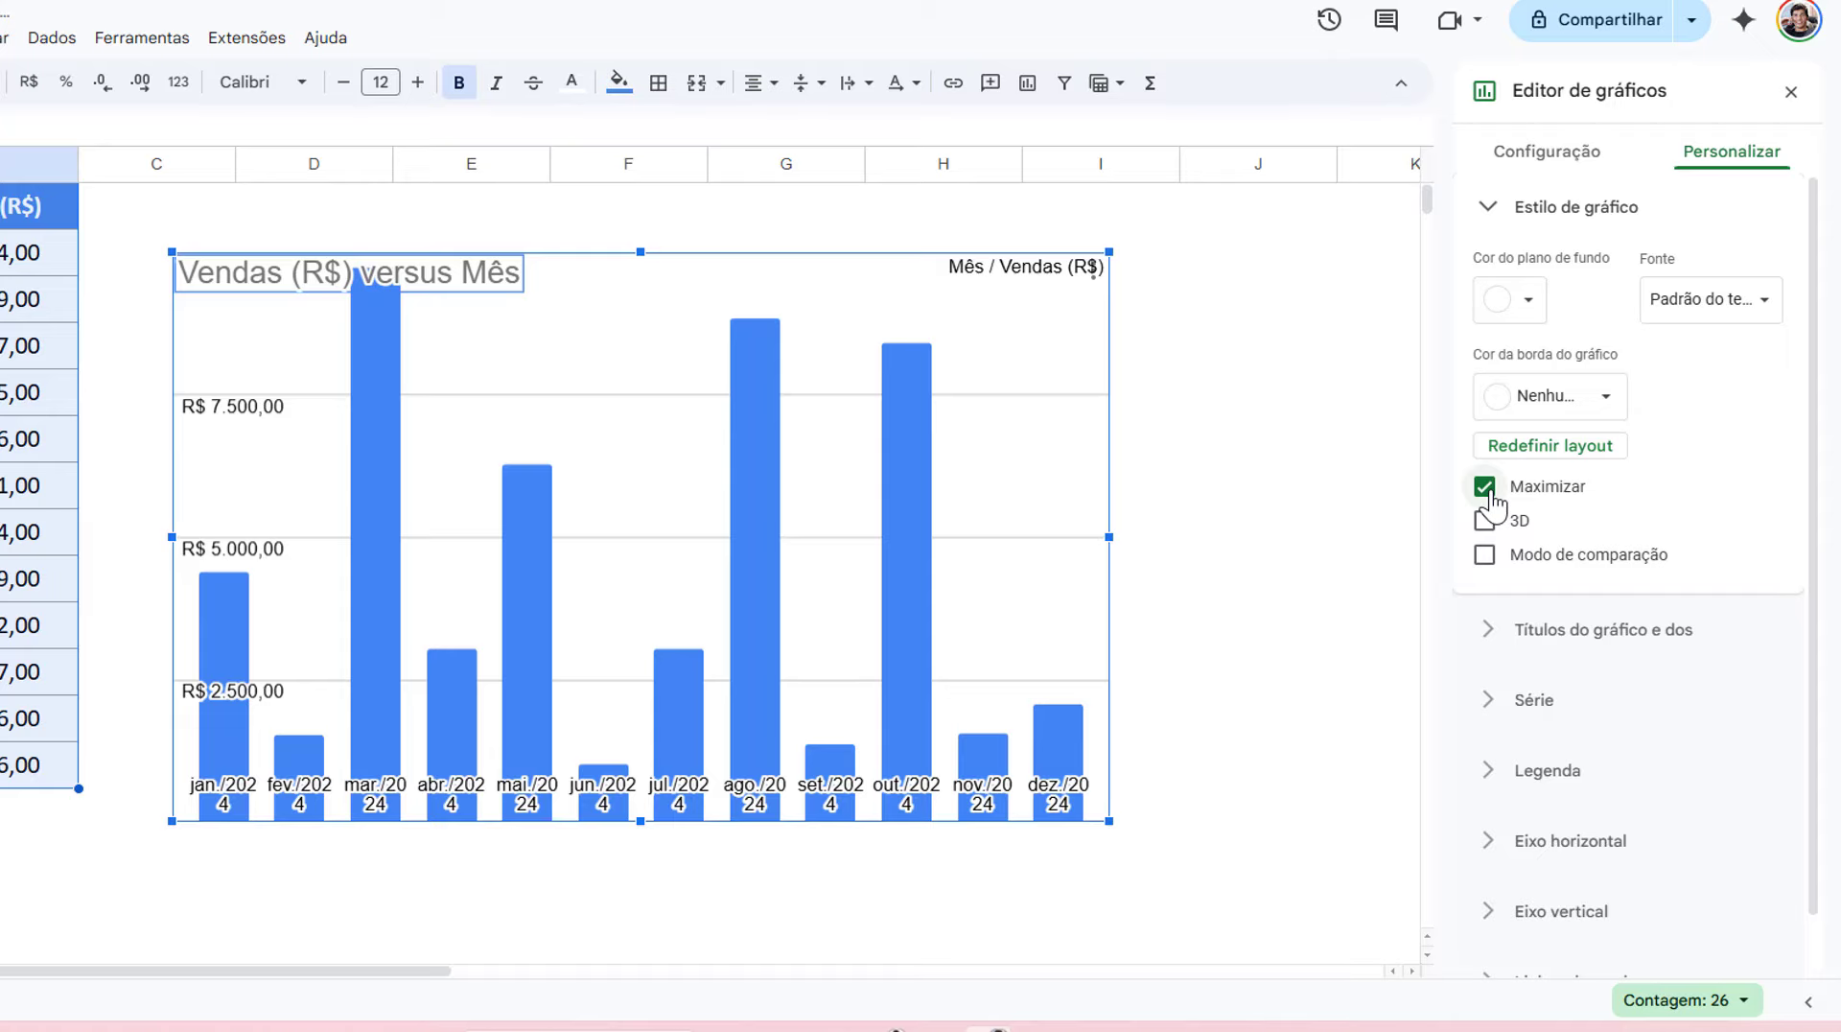
{"action": "left_click", "coordinate": [1485, 488]}
{"action": "left_click", "coordinate": [1486, 521]}
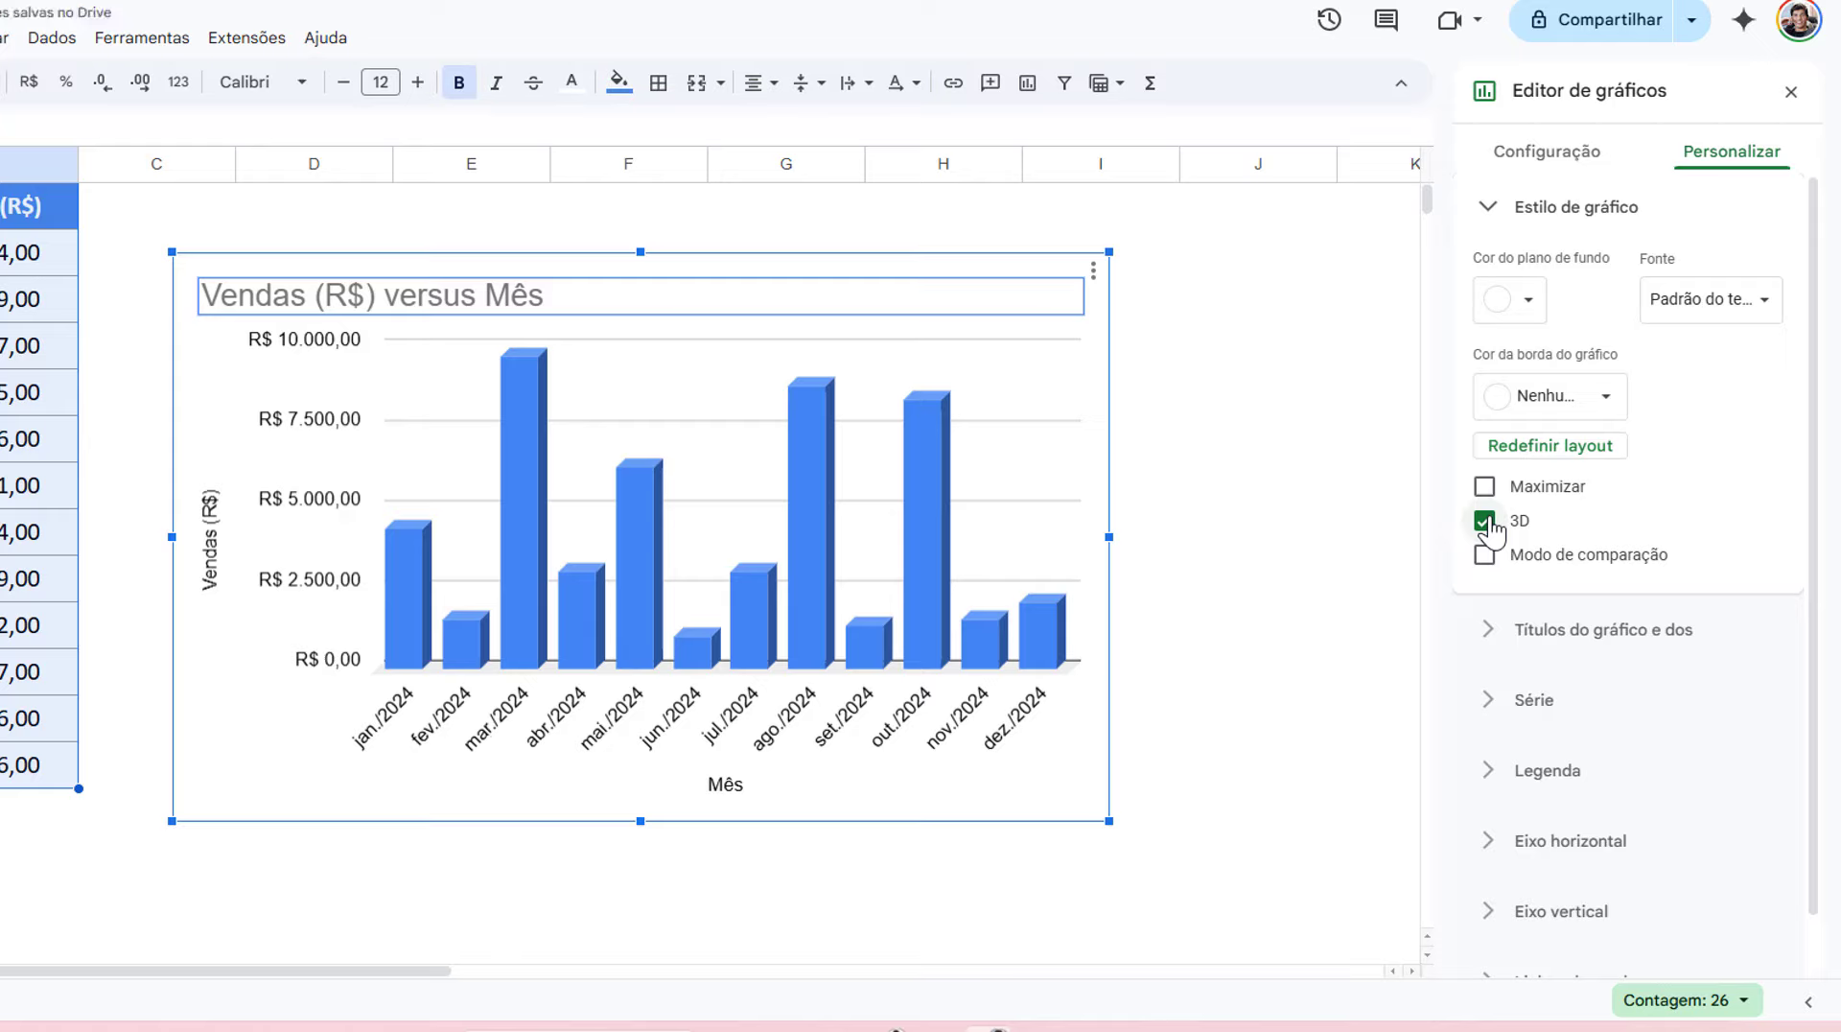
{"action": "left_click", "coordinate": [1486, 521]}
{"action": "left_click", "coordinate": [1485, 555]}
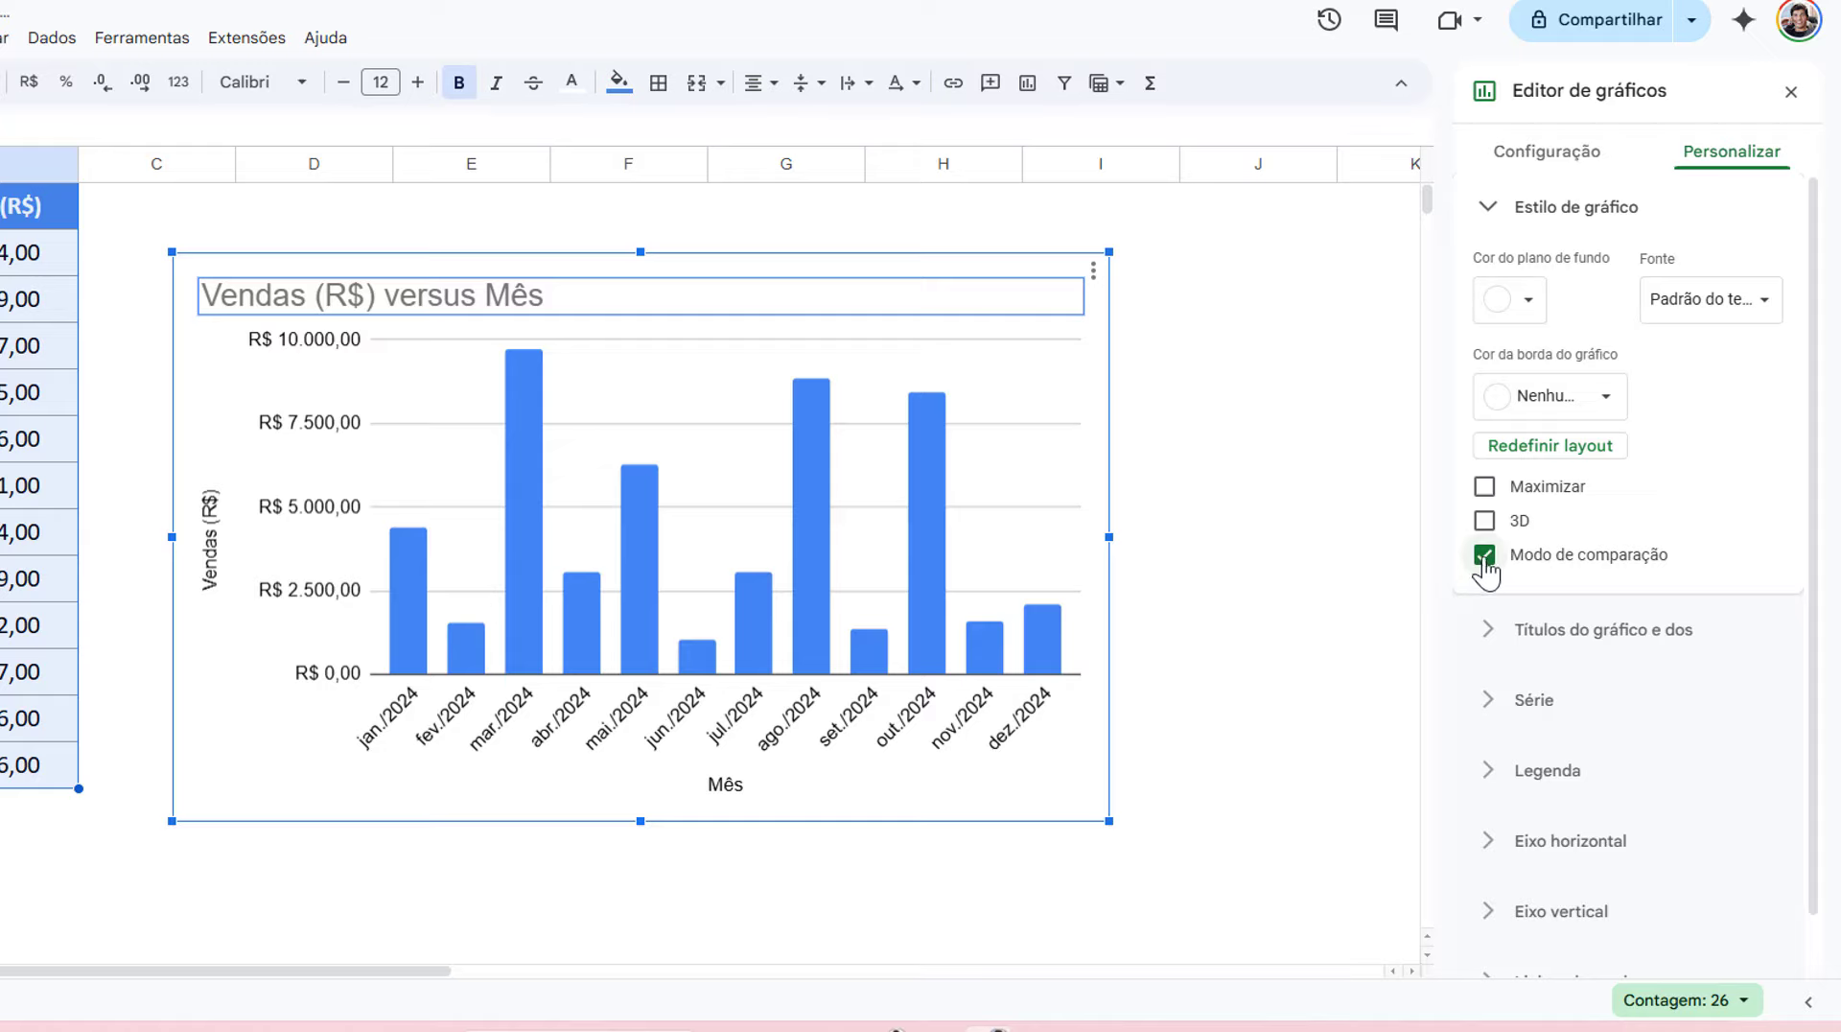
{"action": "left_click", "coordinate": [1485, 560]}
- Enable the 3D style for the column chart and collapse the chart style settings
{"action": "left_click", "coordinate": [1484, 520]}
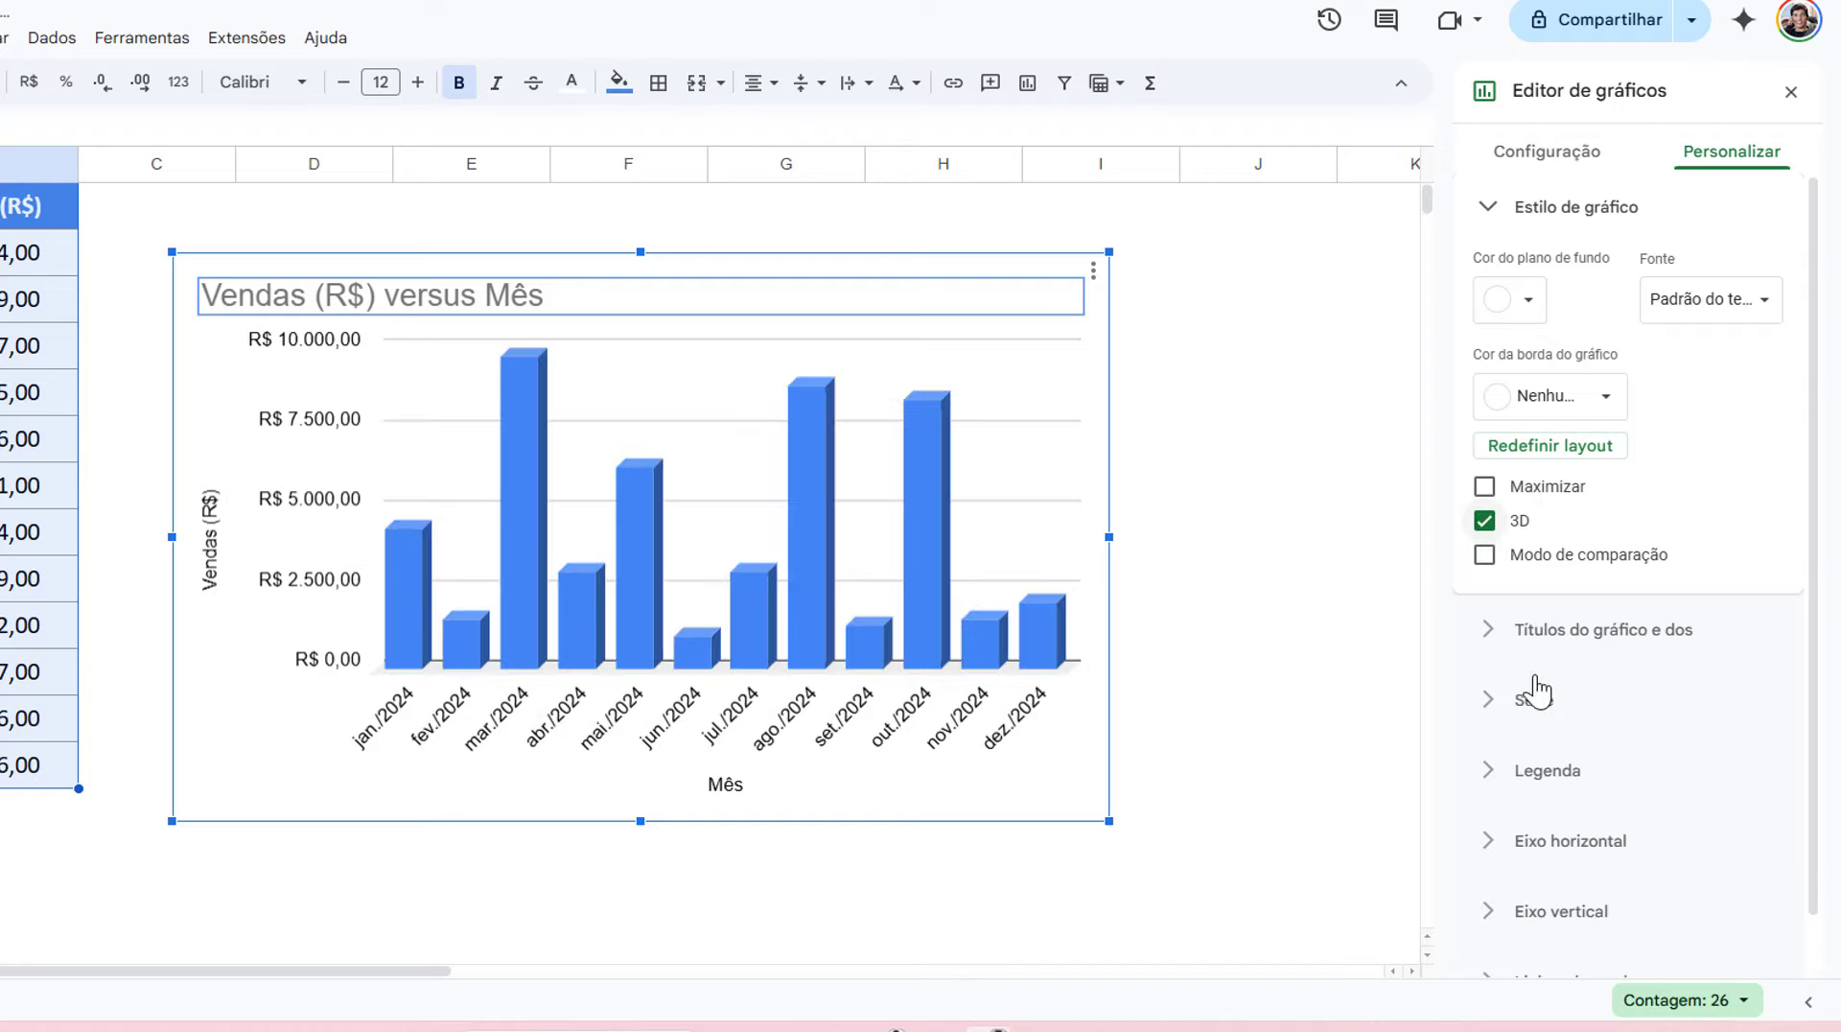
{"action": "left_click", "coordinate": [1489, 210]}
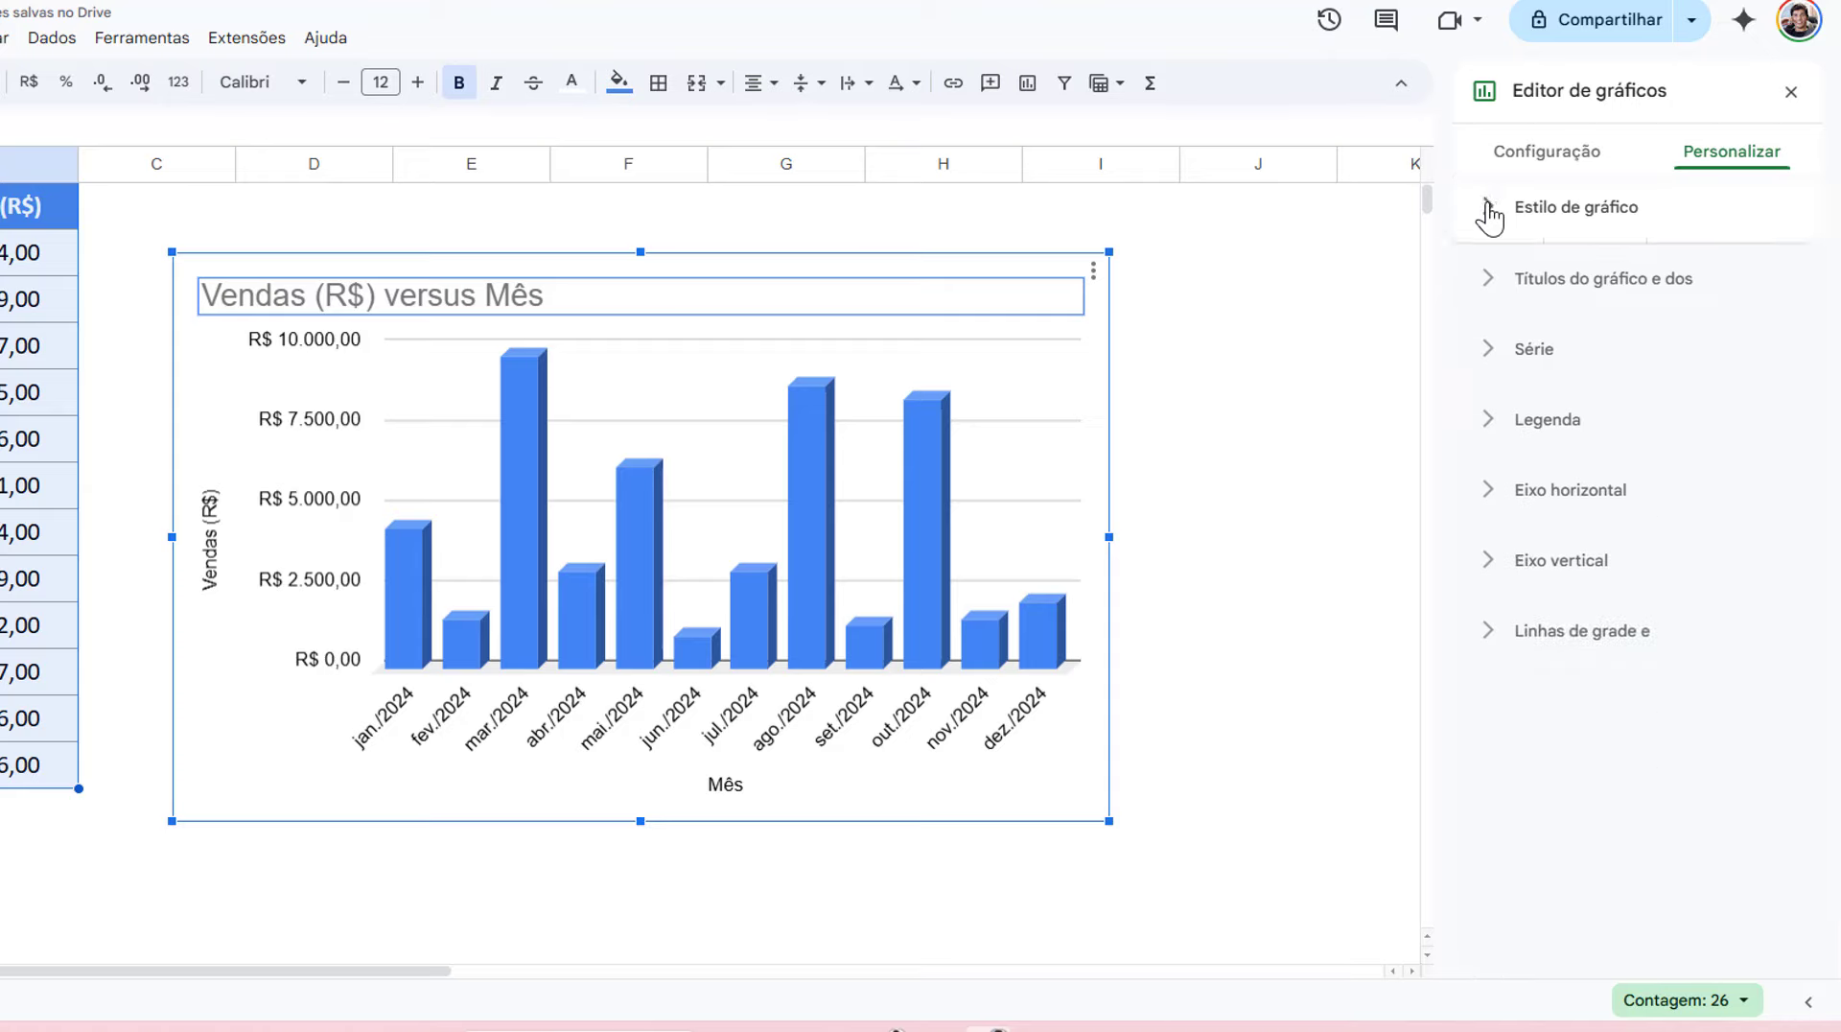
- Change the chart title text to Faturamento (R$)
{"action": "left_click", "coordinate": [1487, 283]}
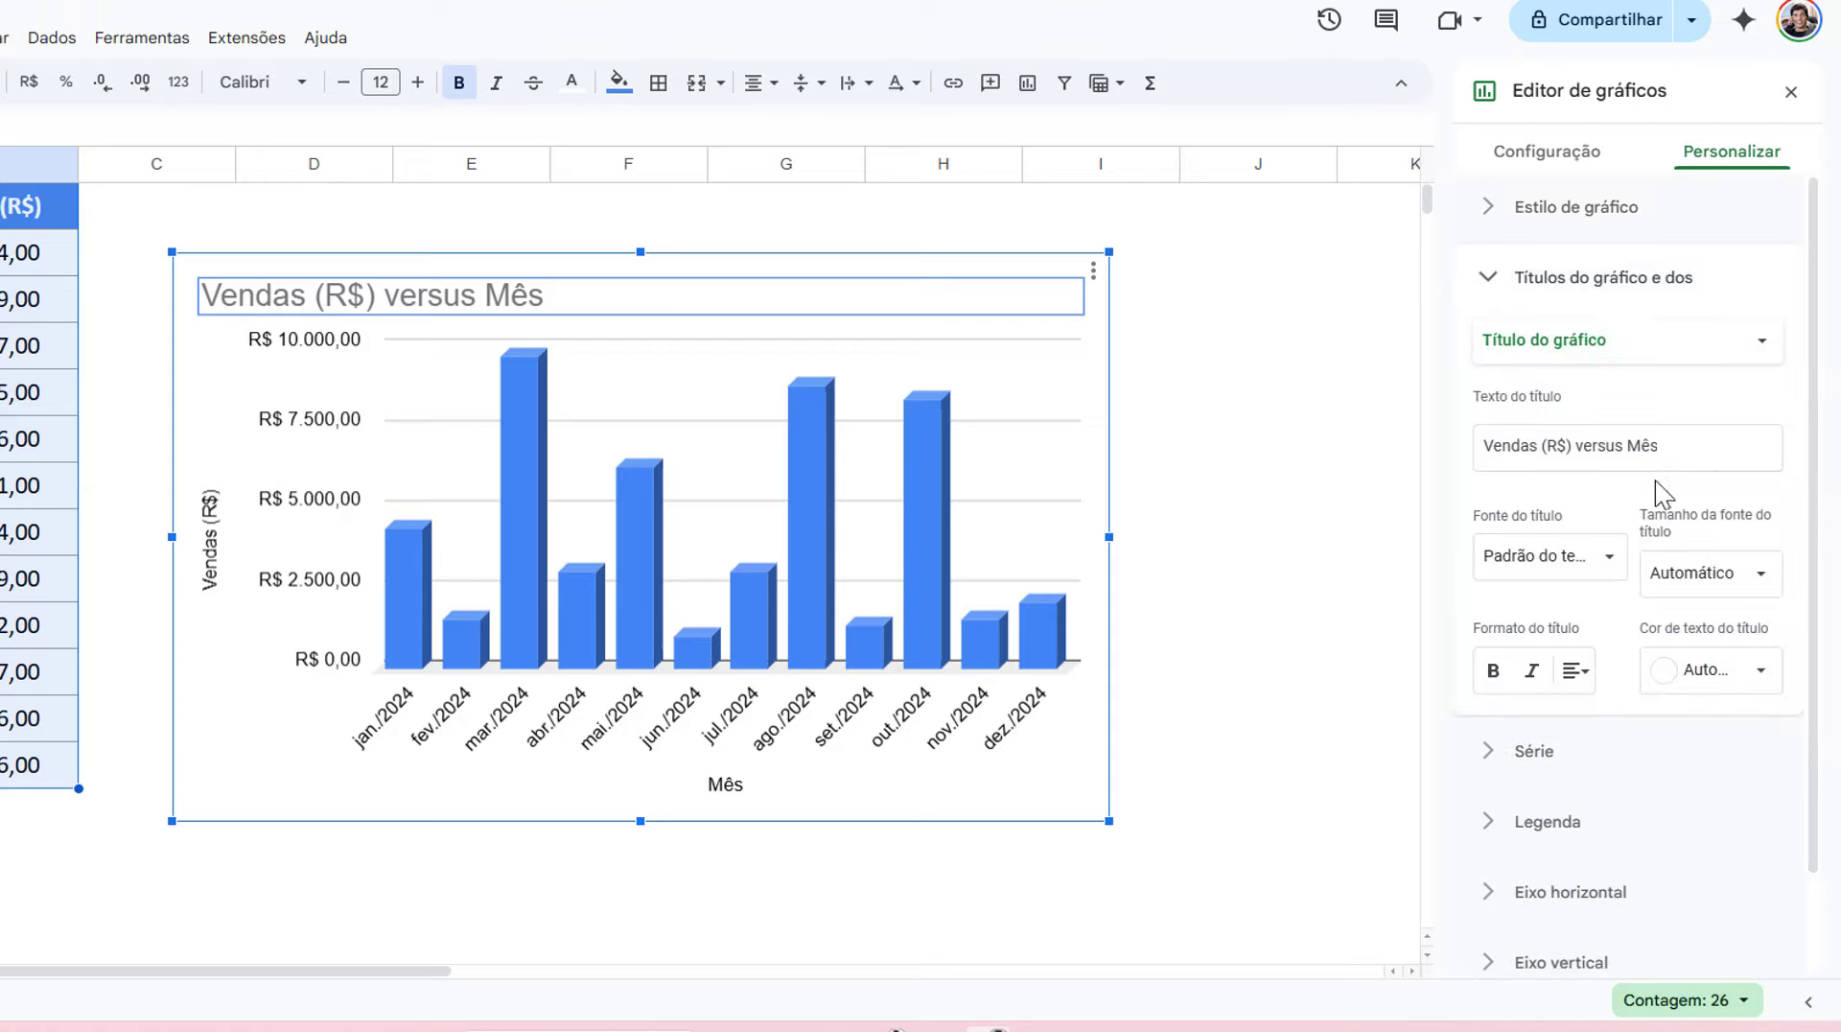
{"action": "left_click", "coordinate": [1673, 449]}
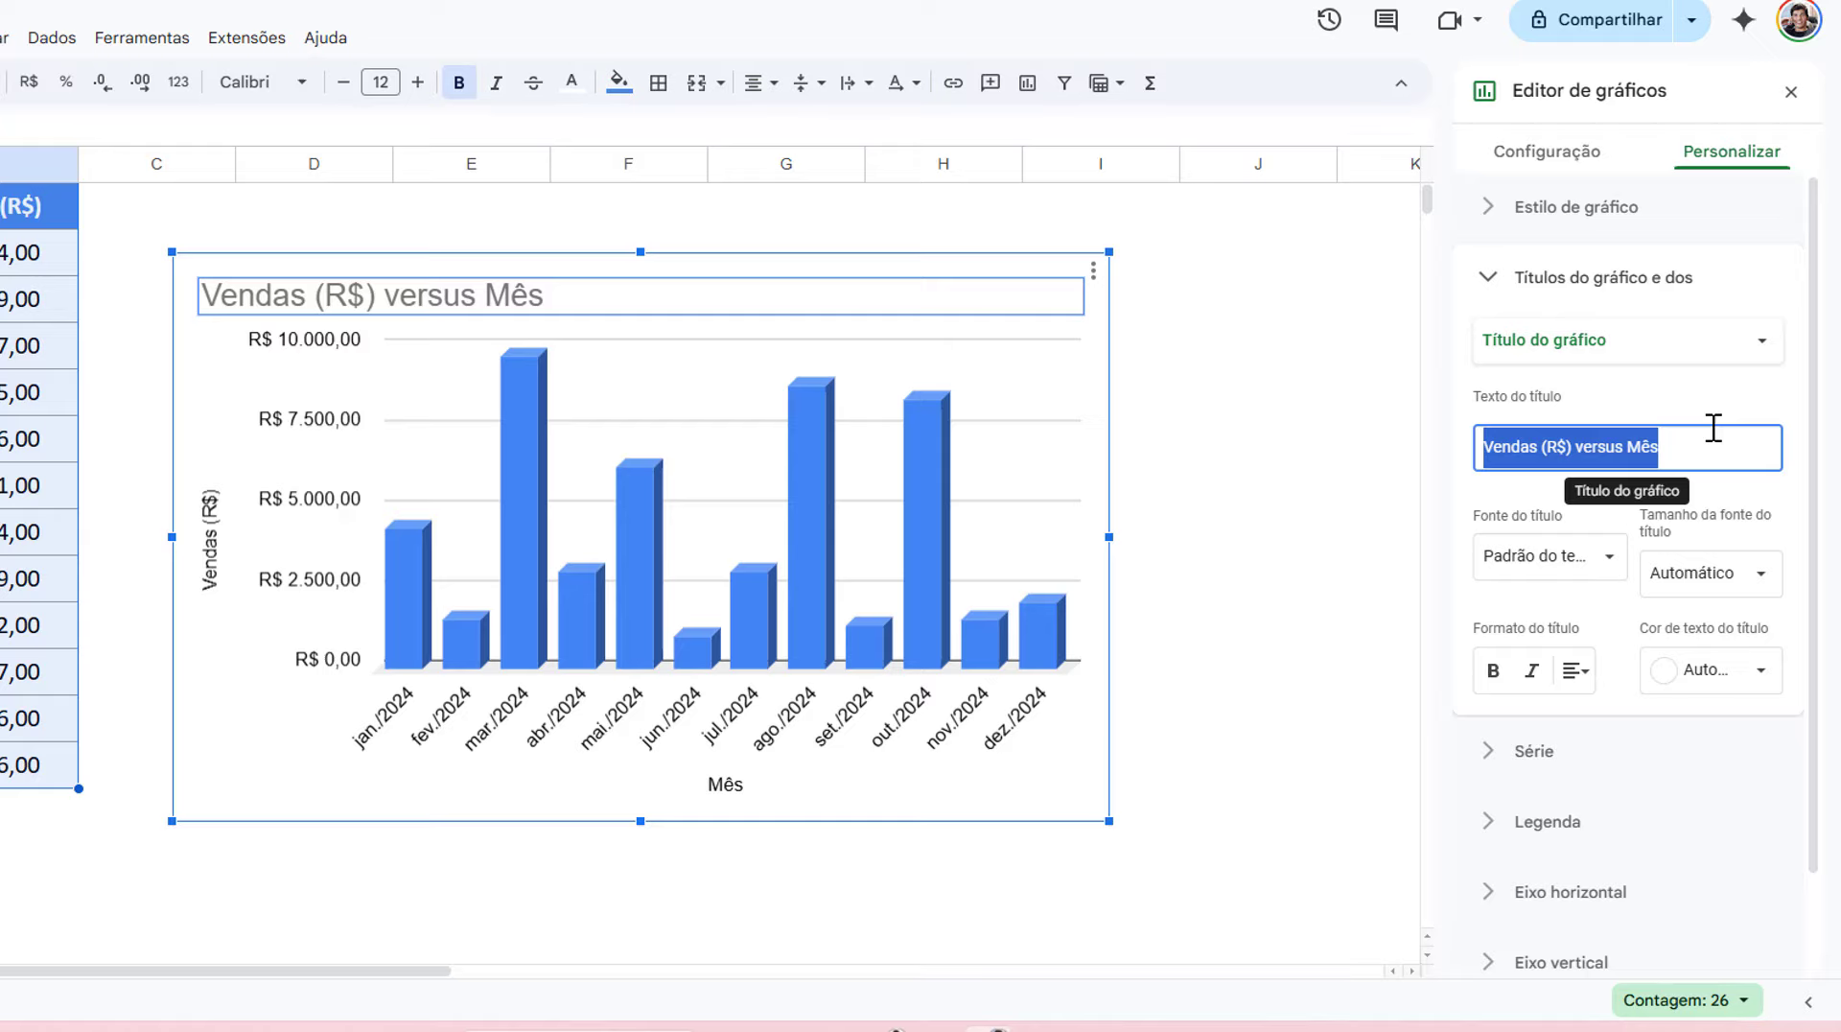
{"action": "type", "text": "Fatur"}
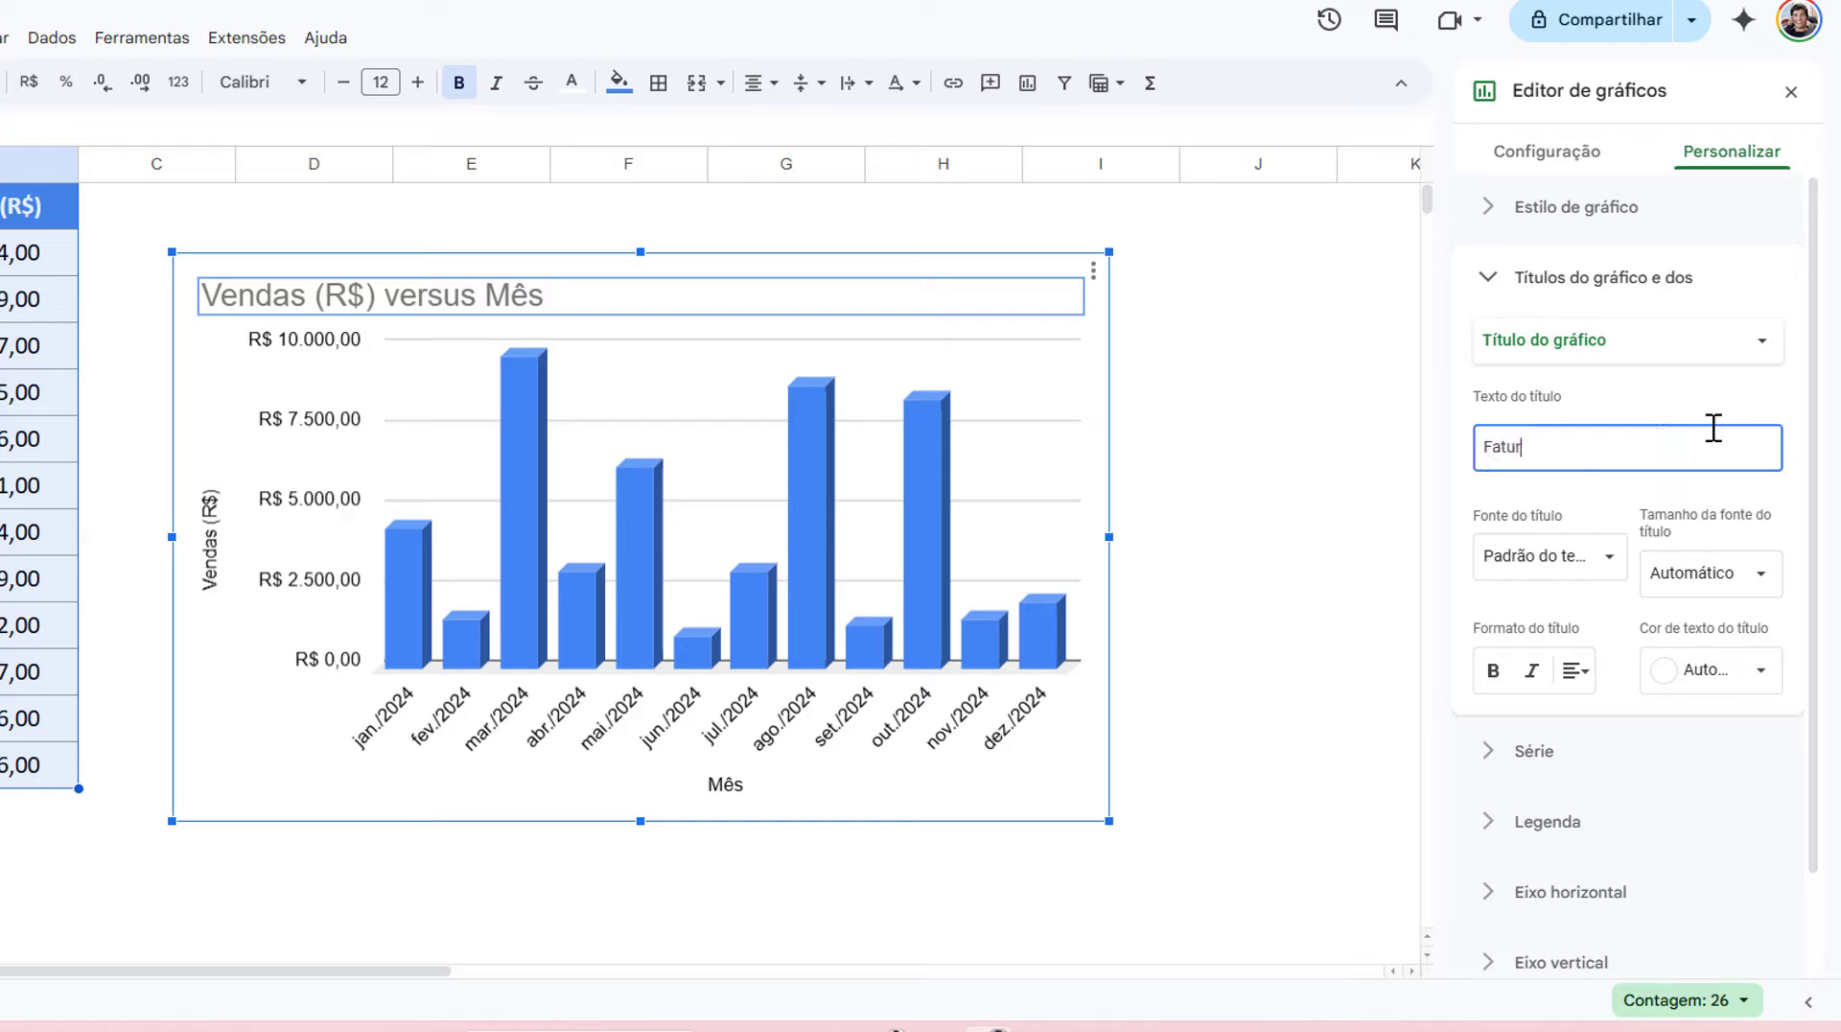
{"action": "type", "text": "amento"}
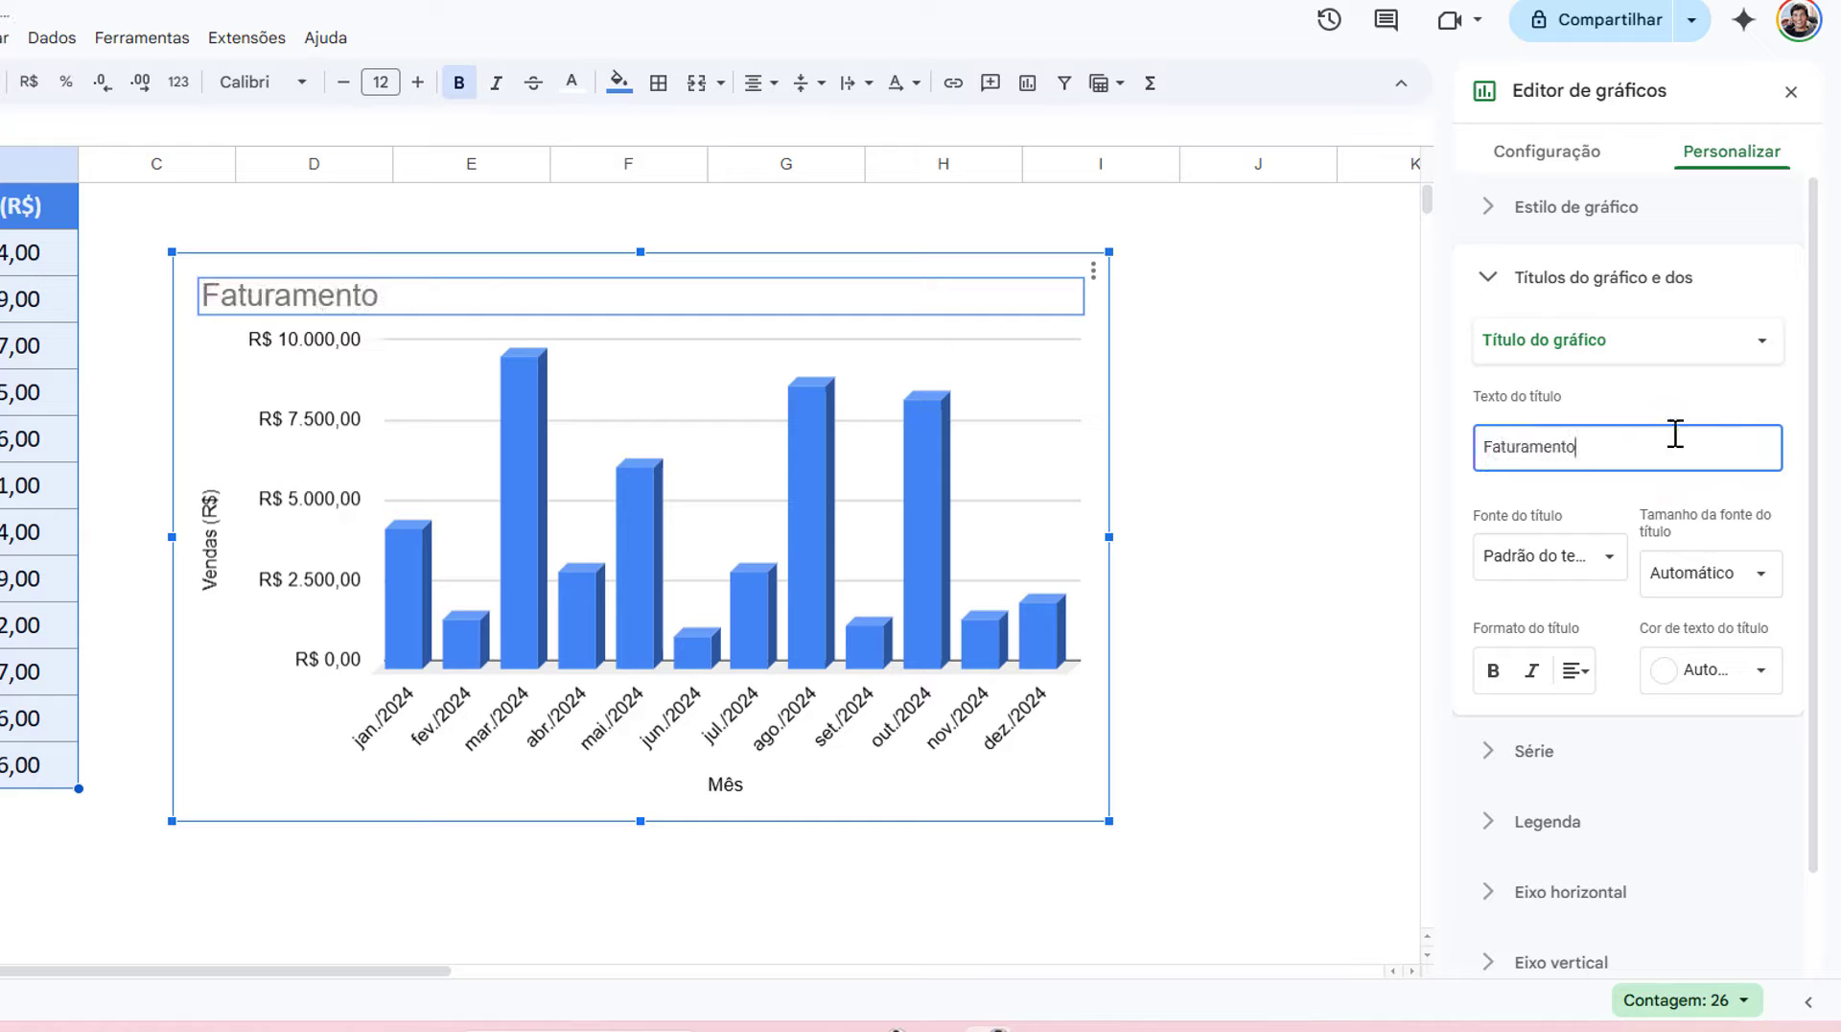
{"action": "type", "text": " ("}
{"action": "key", "text": "BackSpace"}
{"action": "left_click", "coordinate": [1611, 562]}
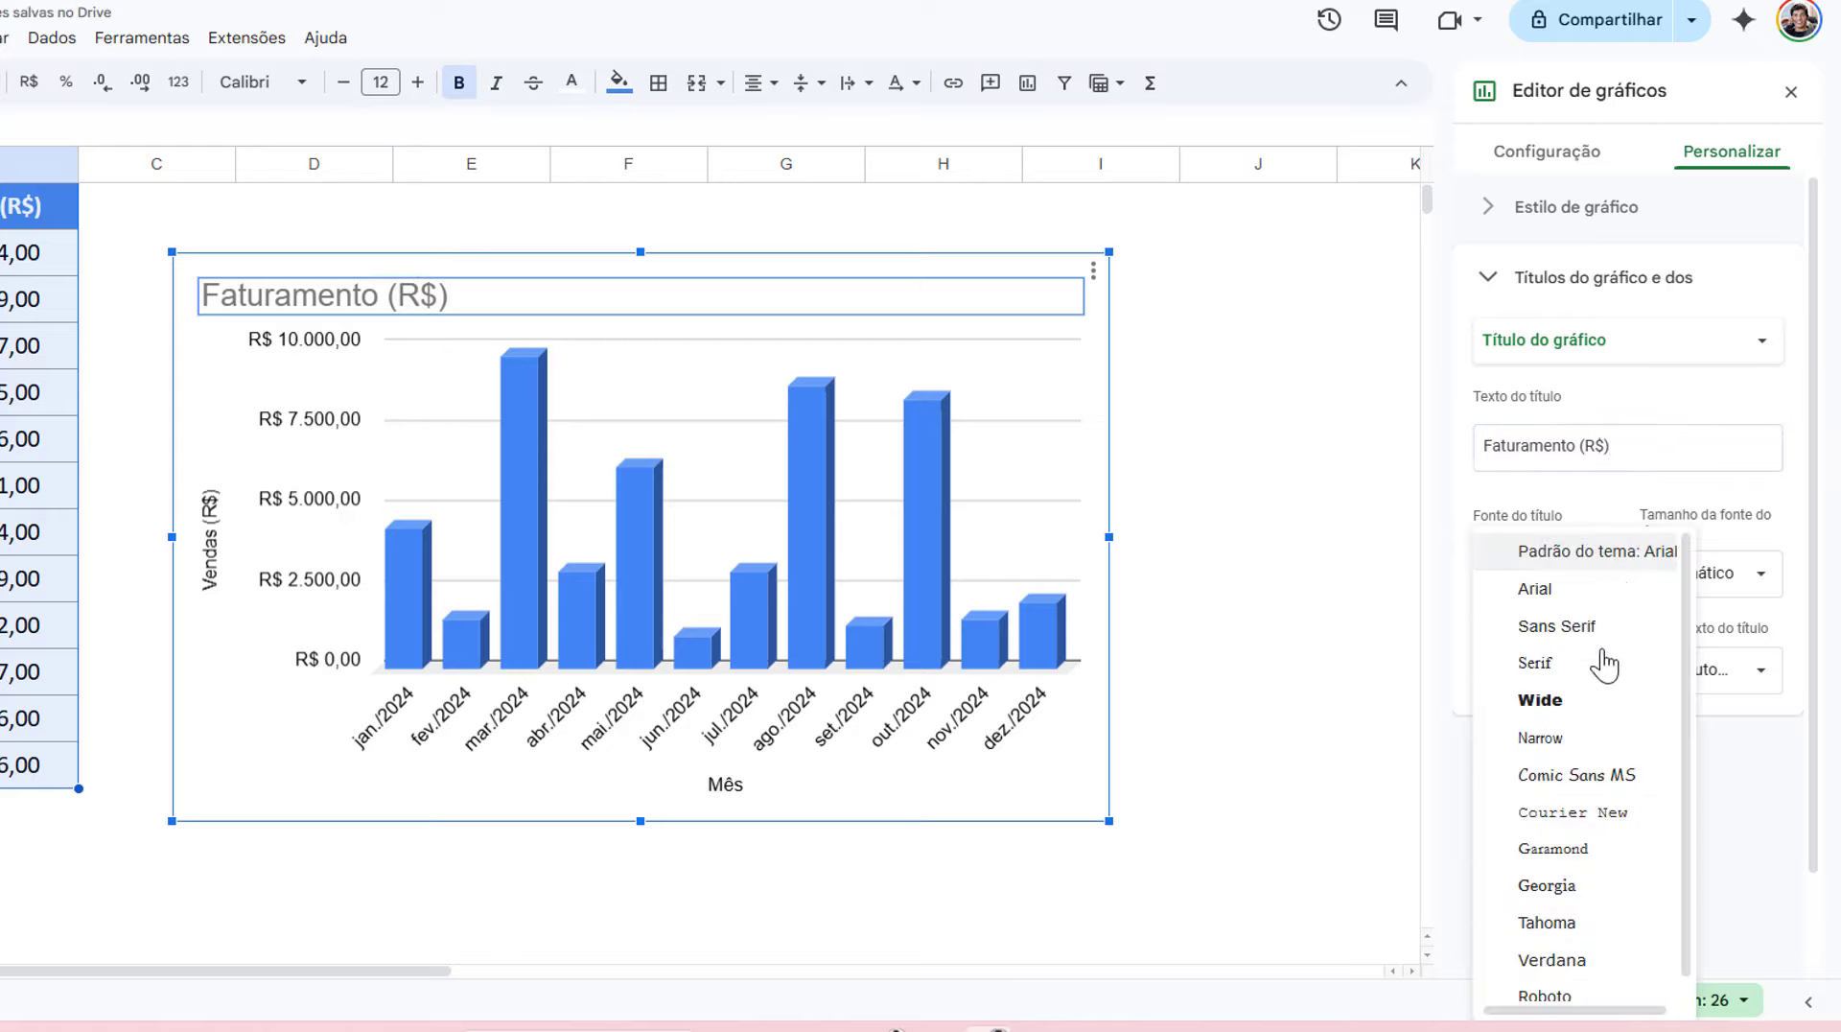
{"action": "left_click", "coordinate": [1466, 612]}
{"action": "left_click", "coordinate": [1760, 573]}
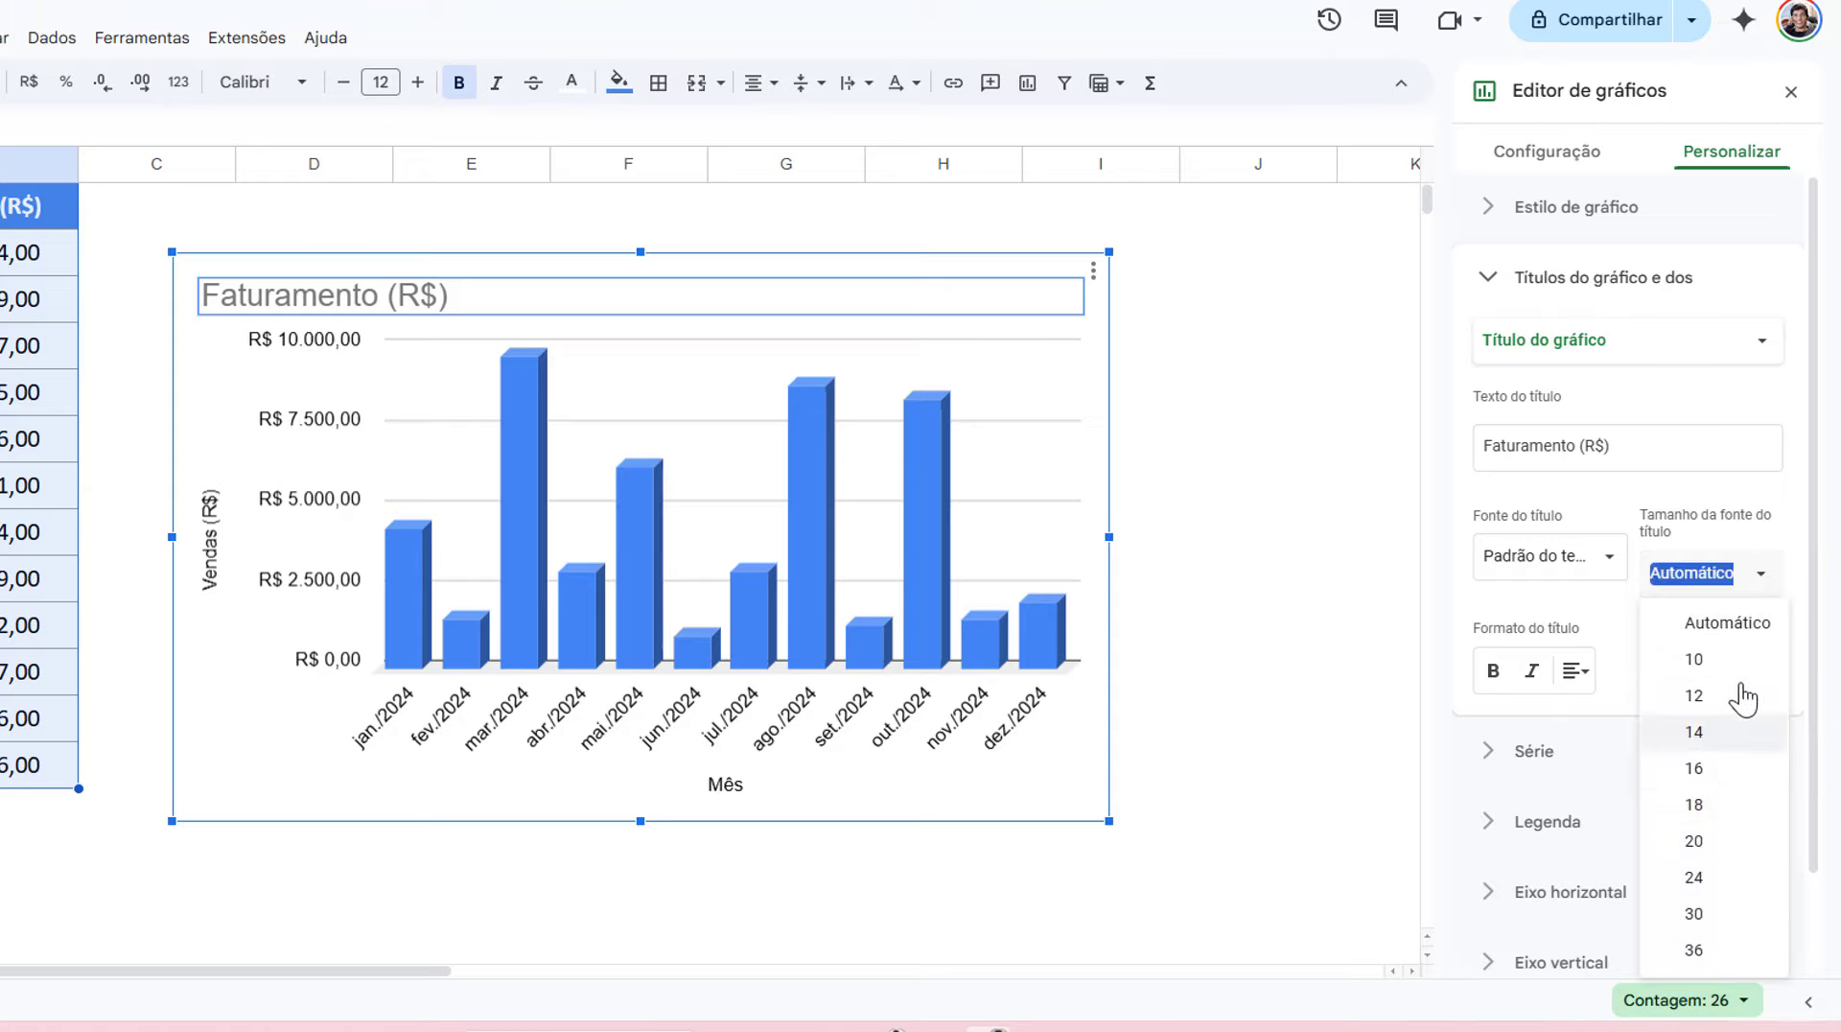
{"action": "left_click", "coordinate": [1452, 618]}
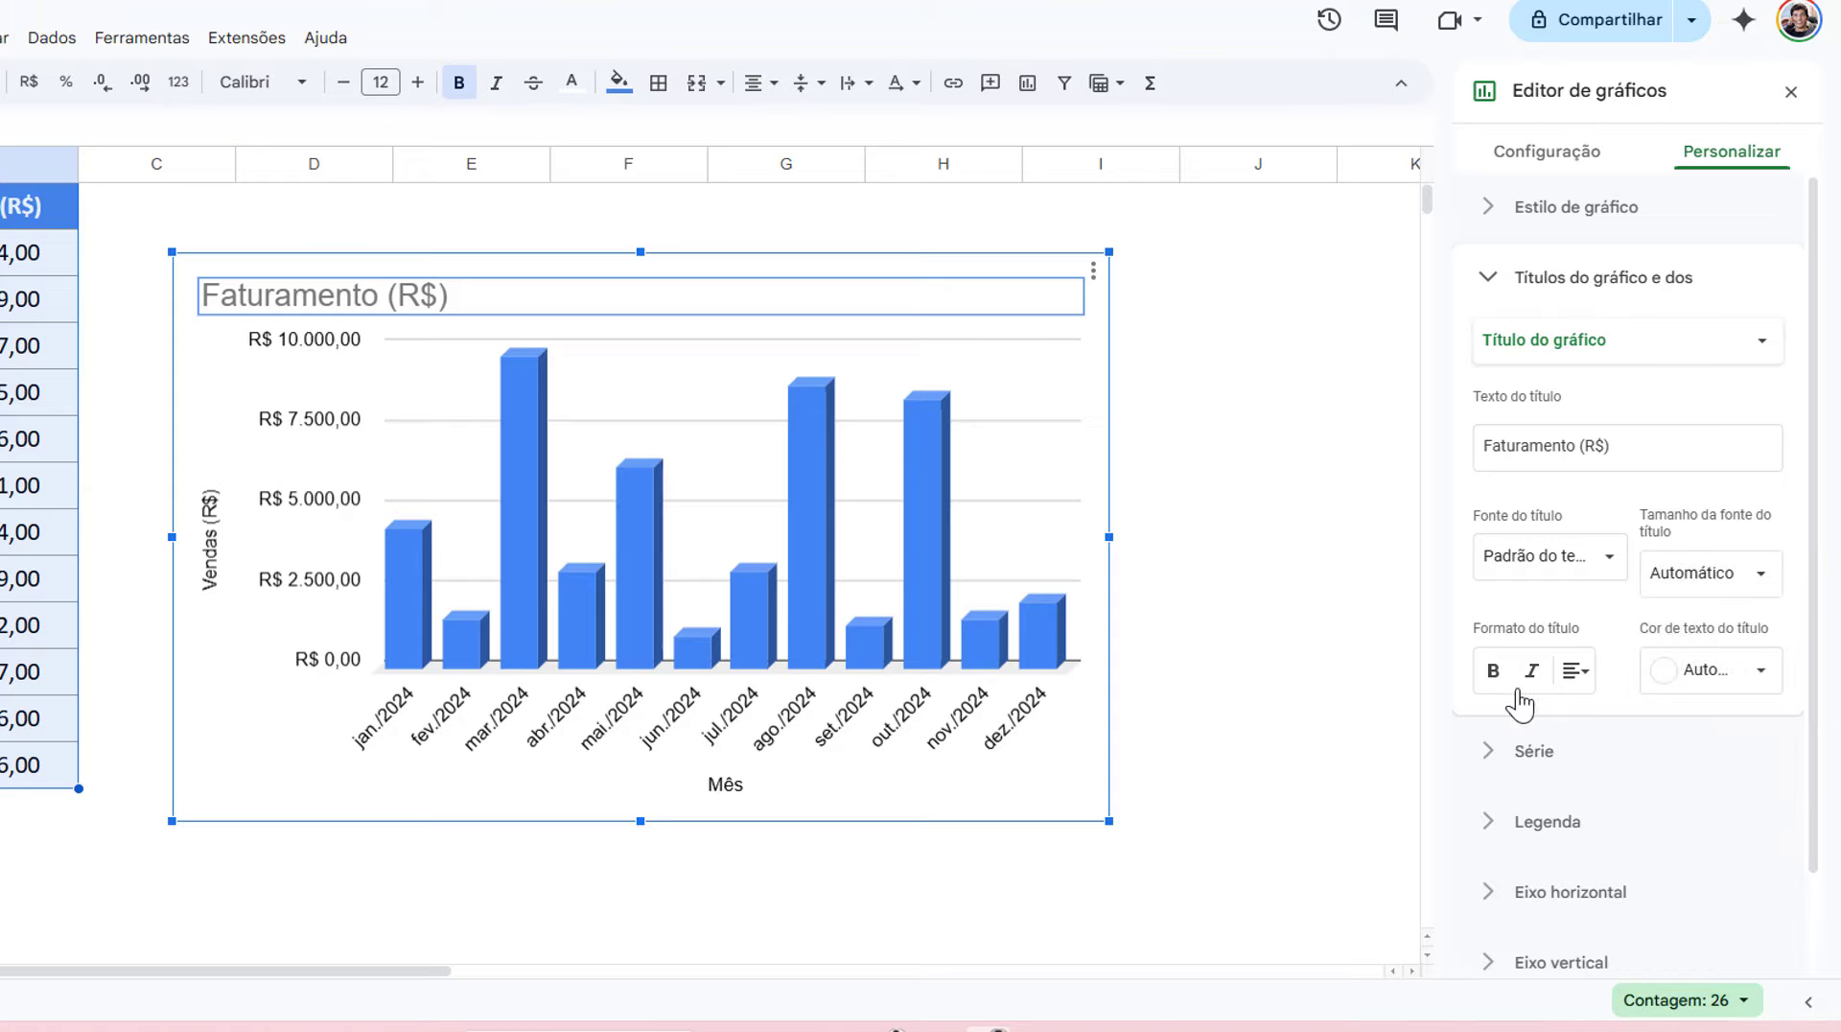
- Centre the chart title Faturamento (R$) and make it bold
{"action": "left_click", "coordinate": [1582, 674]}
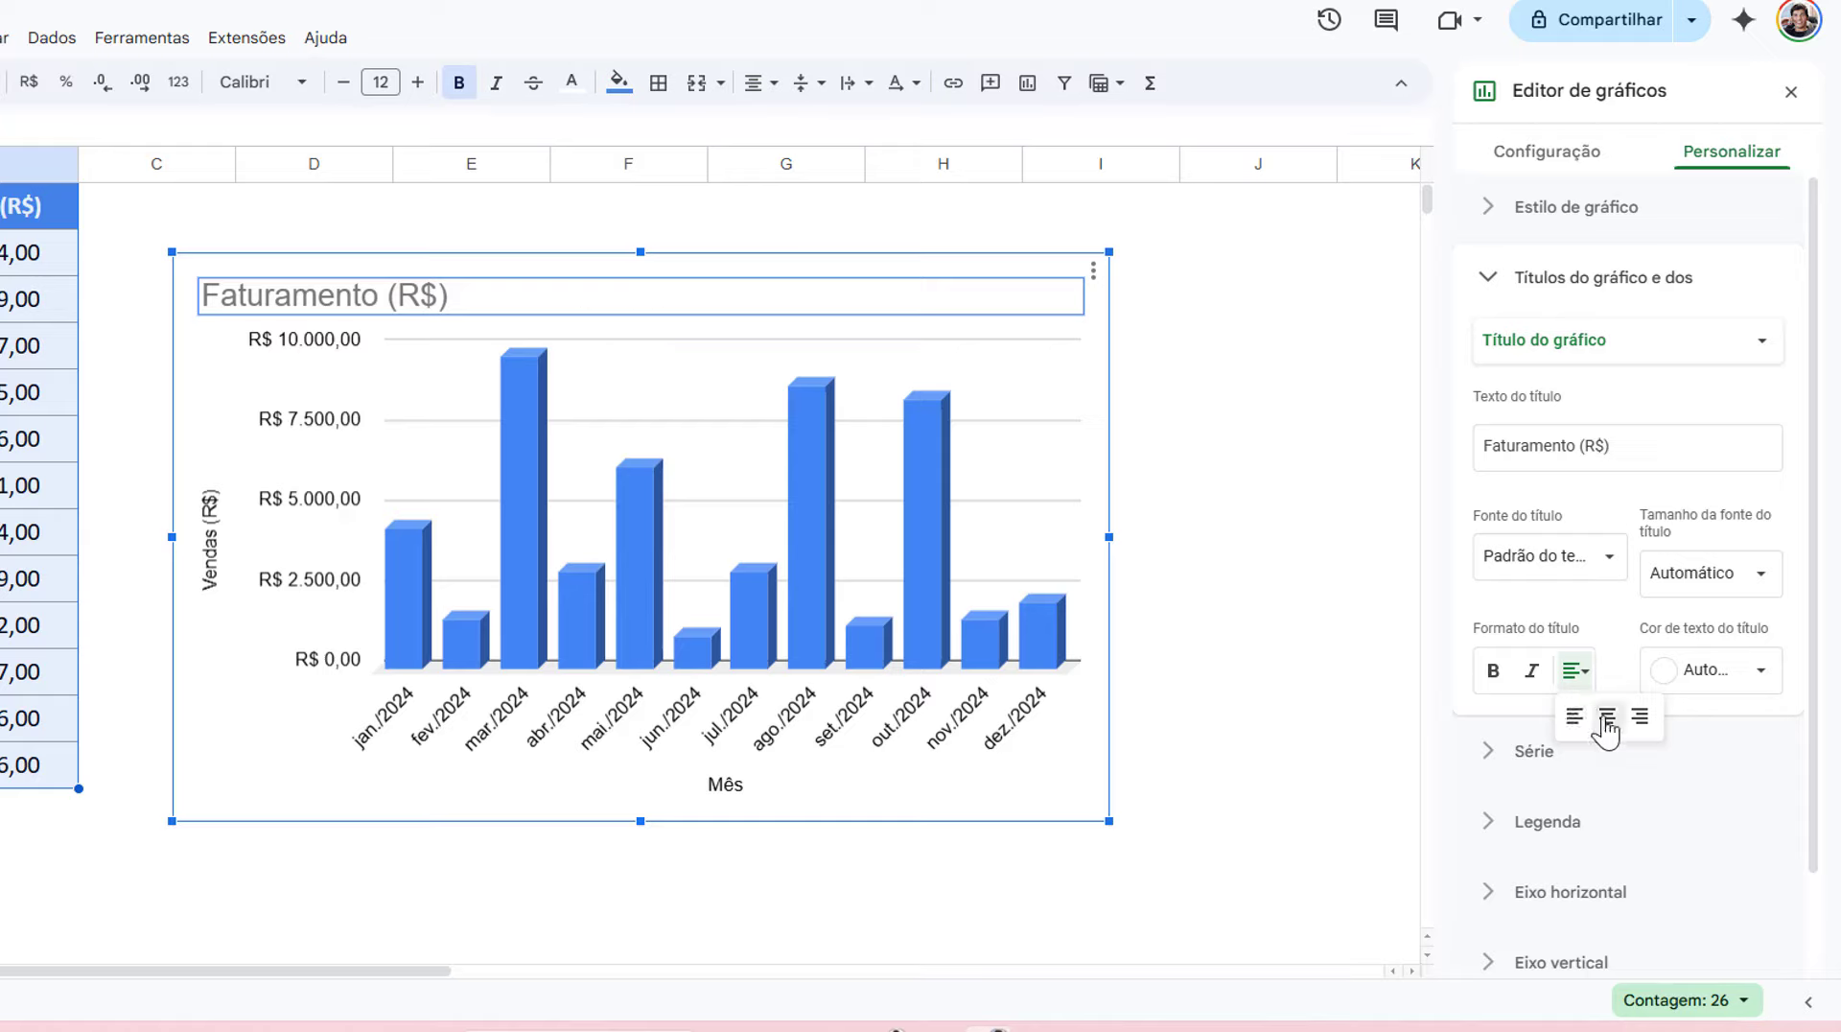
{"action": "left_click", "coordinate": [1604, 714]}
{"action": "left_click", "coordinate": [1493, 675]}
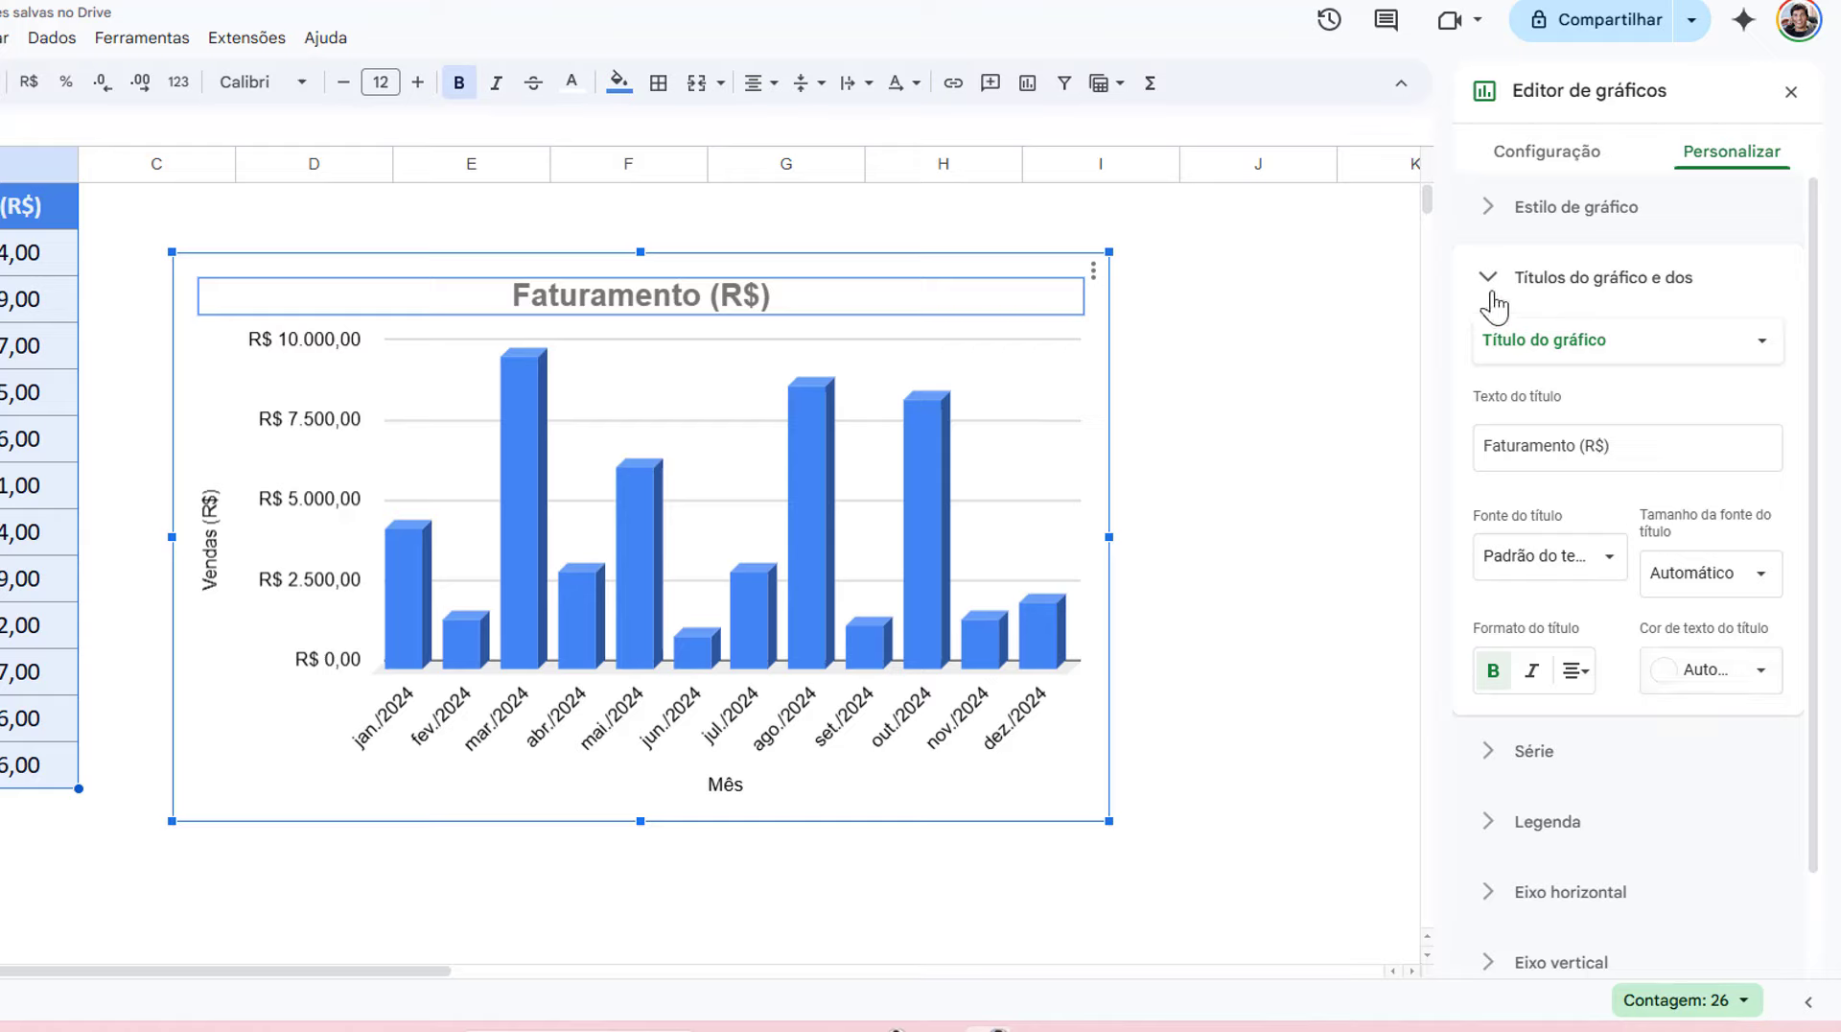
- Try xxxx as the chart's subtitle (Legenda do gráfico) and clear the text again
{"action": "left_click", "coordinate": [1620, 355]}
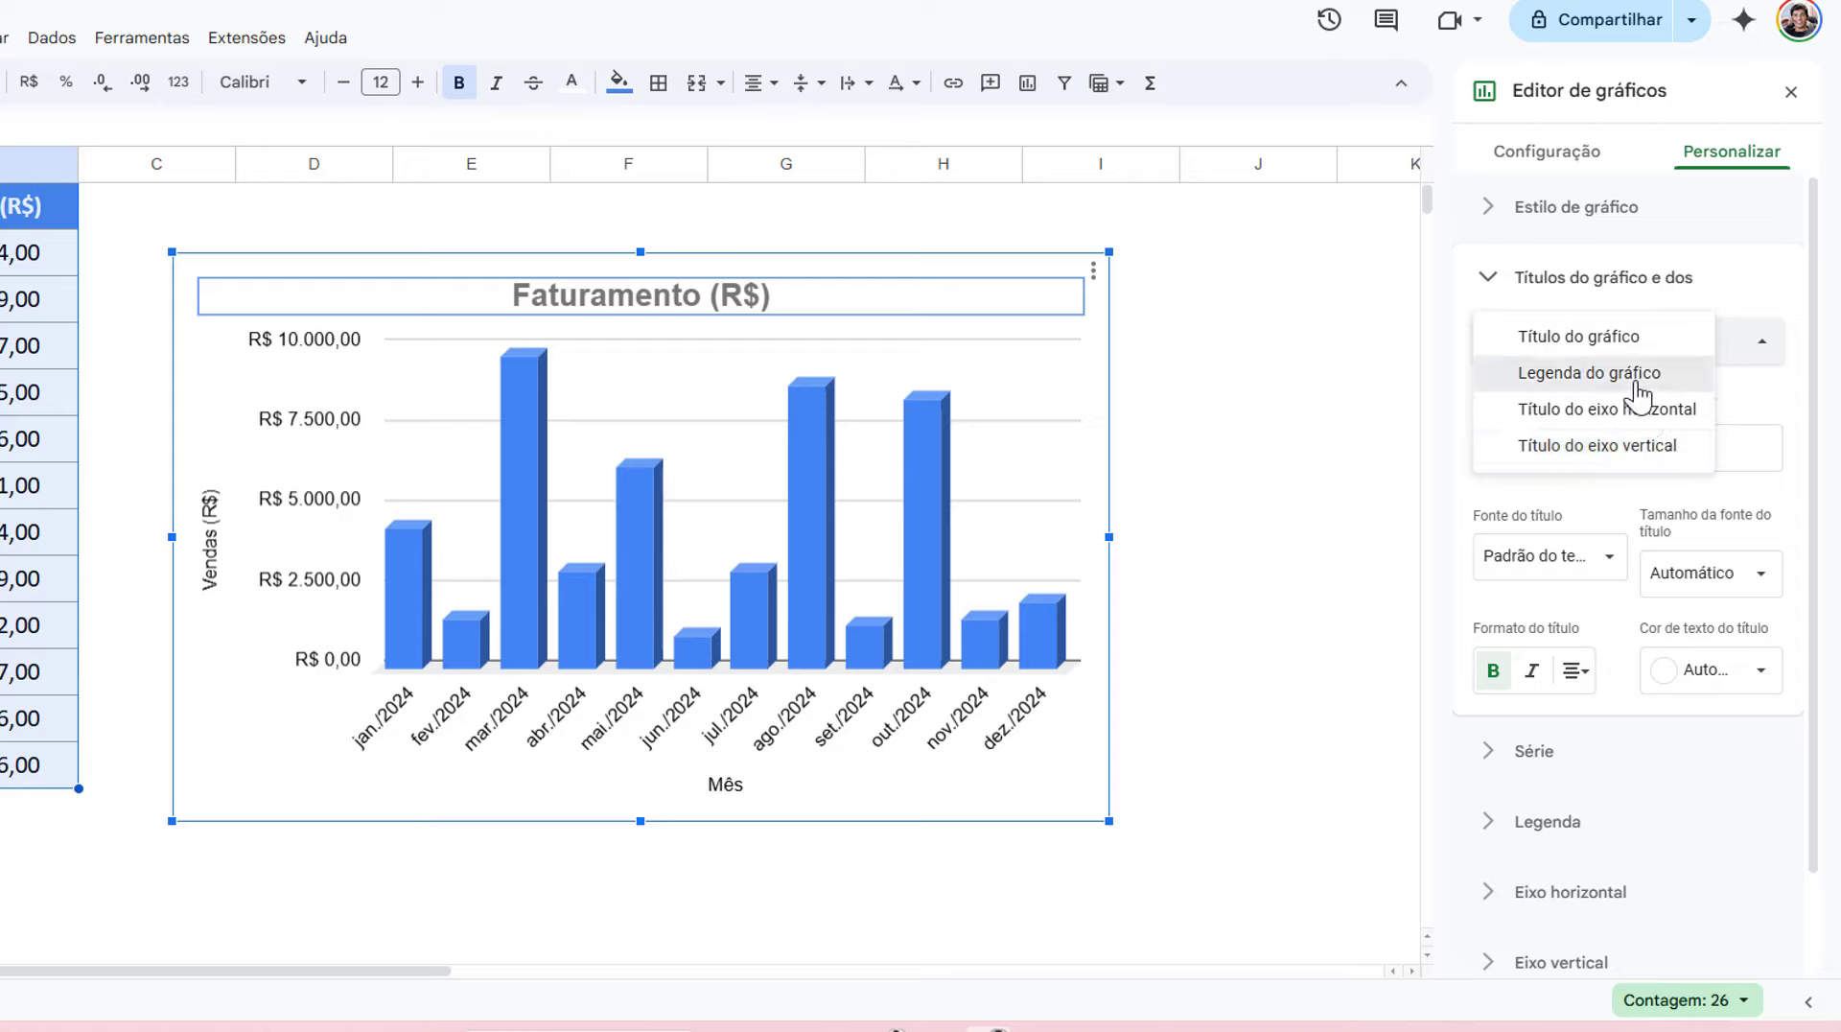
{"action": "left_click", "coordinate": [1529, 374]}
{"action": "left_click", "coordinate": [1647, 442]}
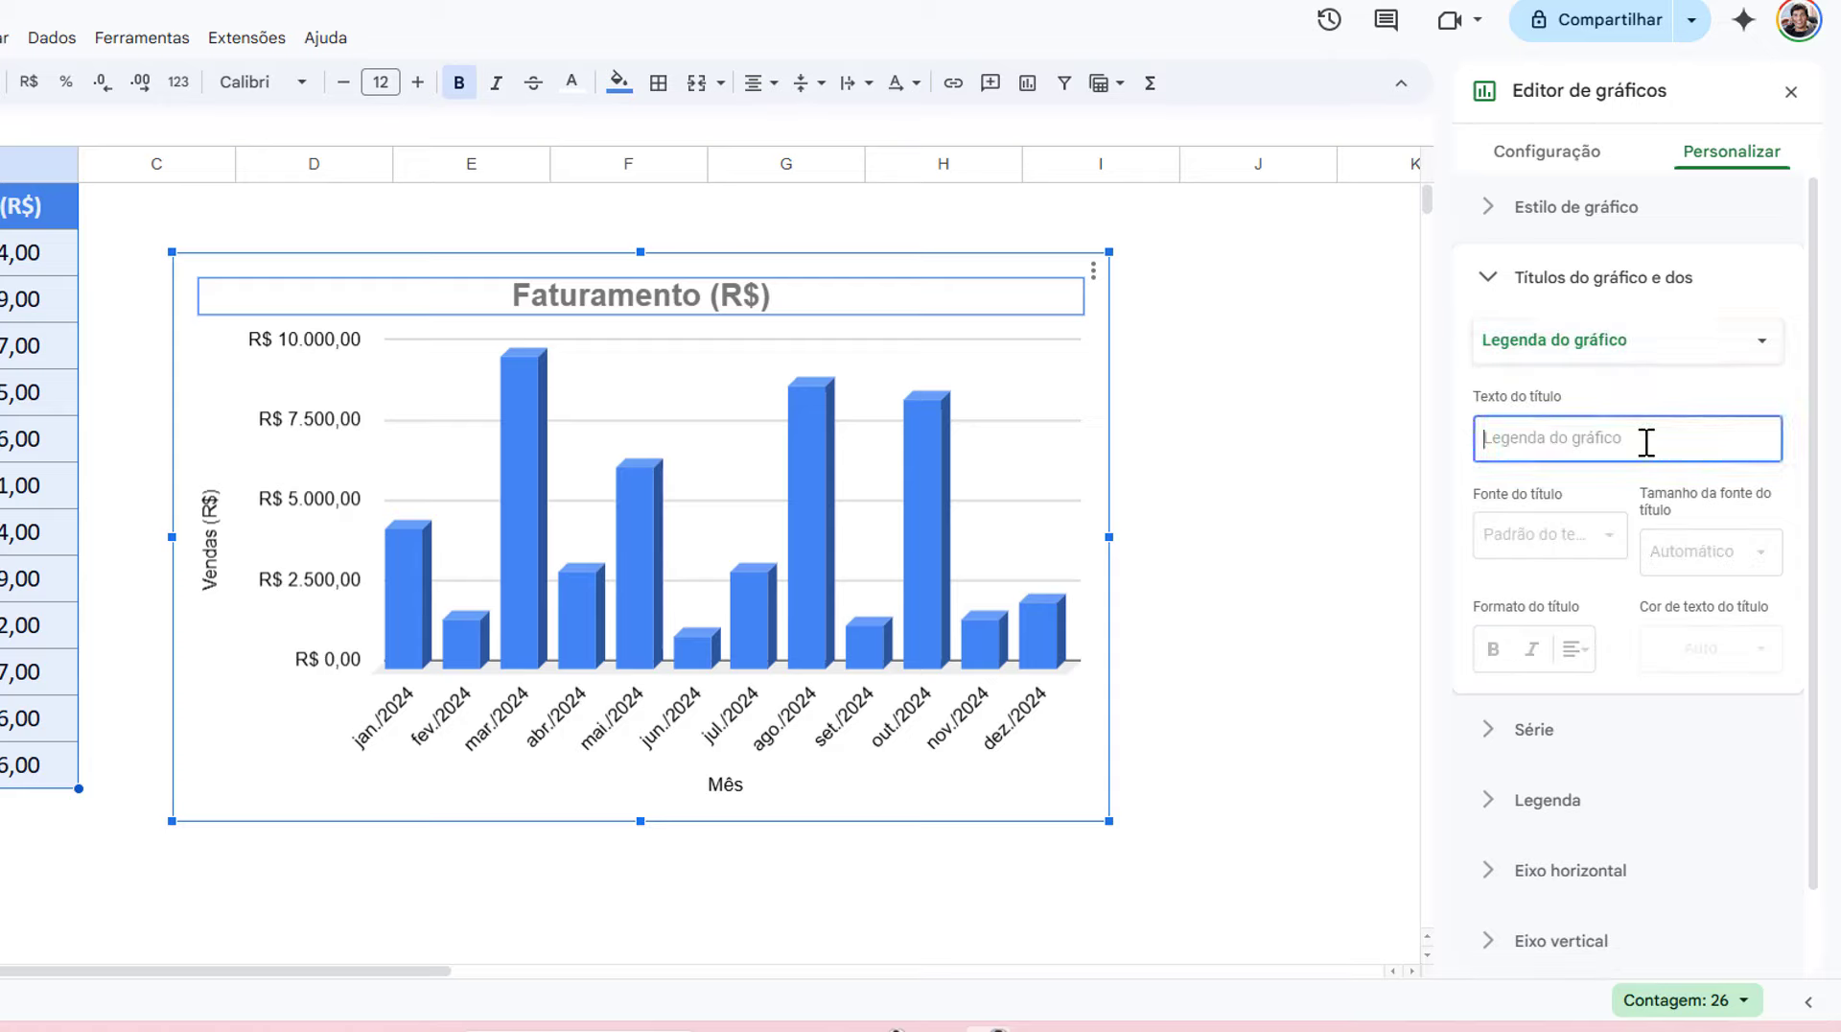
{"action": "type", "text": "xxxx"}
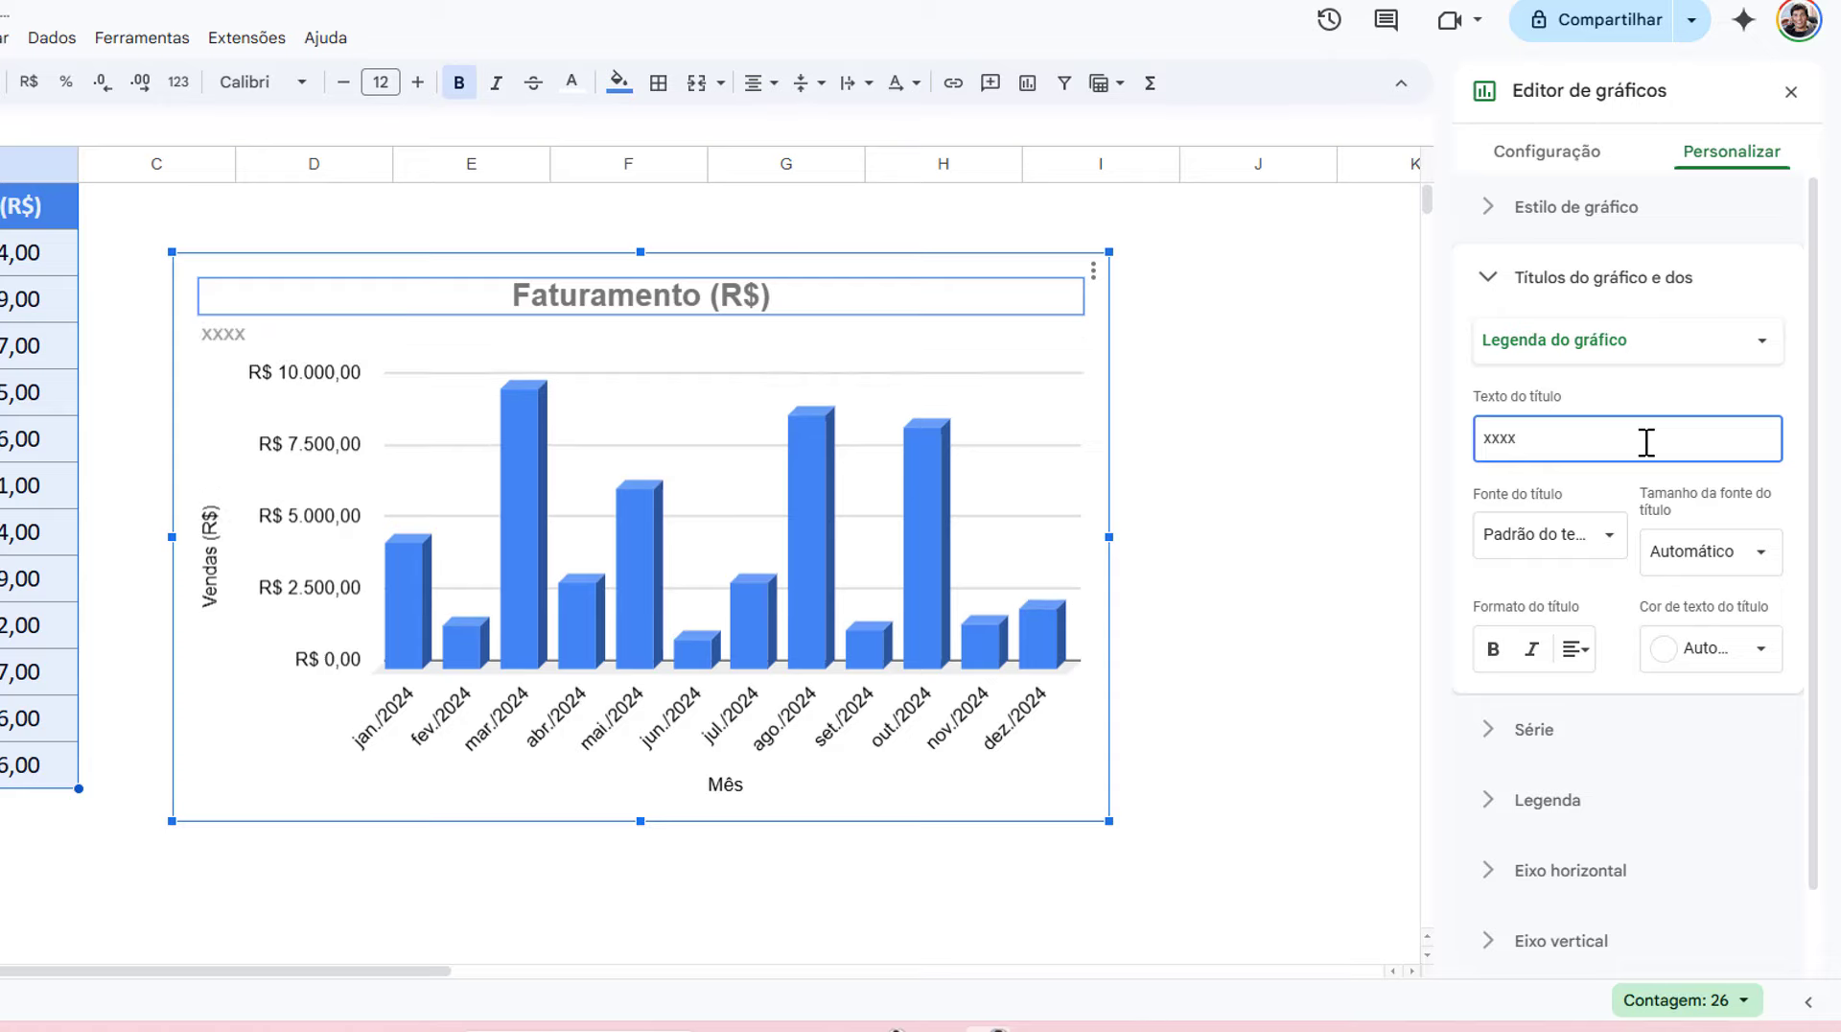
{"action": "key", "text": "BackSpace"}
{"action": "key", "text": "BackSpace"}
{"action": "key", "text": "BackSpace"}
{"action": "key", "text": "BackSpace"}
- Remove the Mês title from the chart's horizontal axis by clearing its text
{"action": "left_click", "coordinate": [1695, 347]}
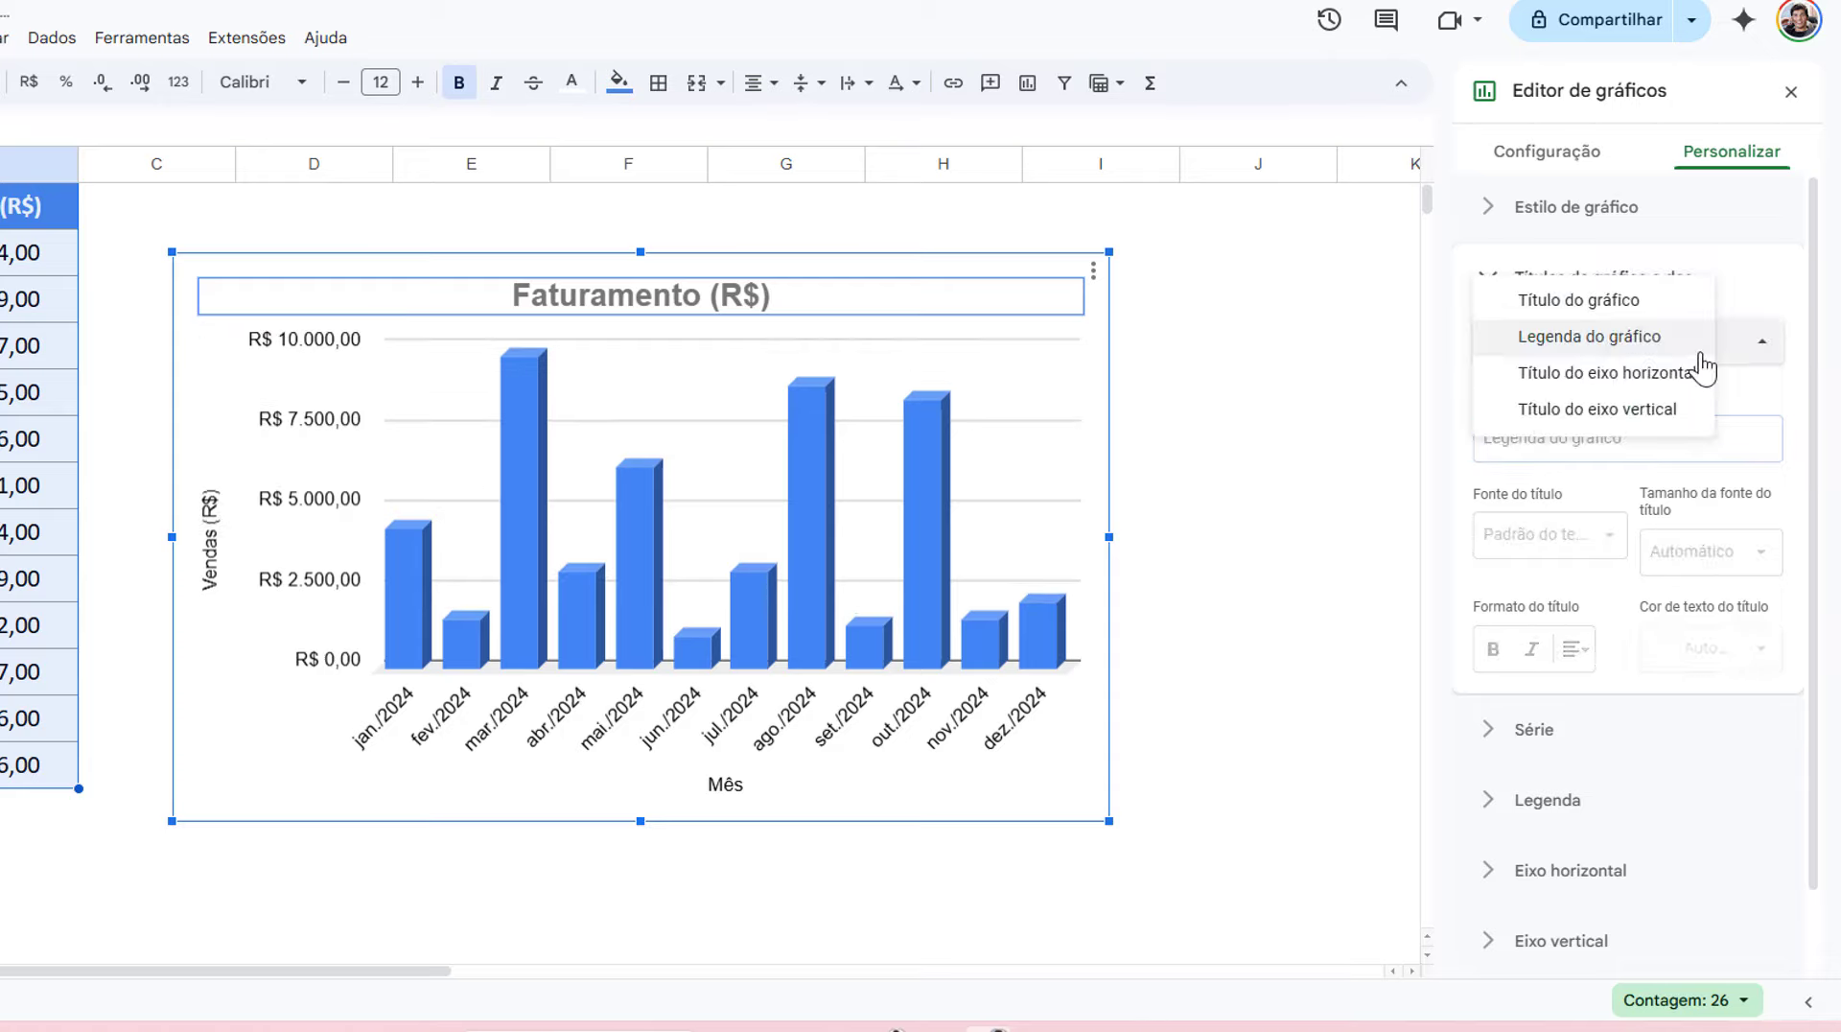
{"action": "left_click", "coordinate": [1641, 393]}
{"action": "left_click_drag", "start_coordinate": [1537, 435], "coordinate": [1464, 448]}
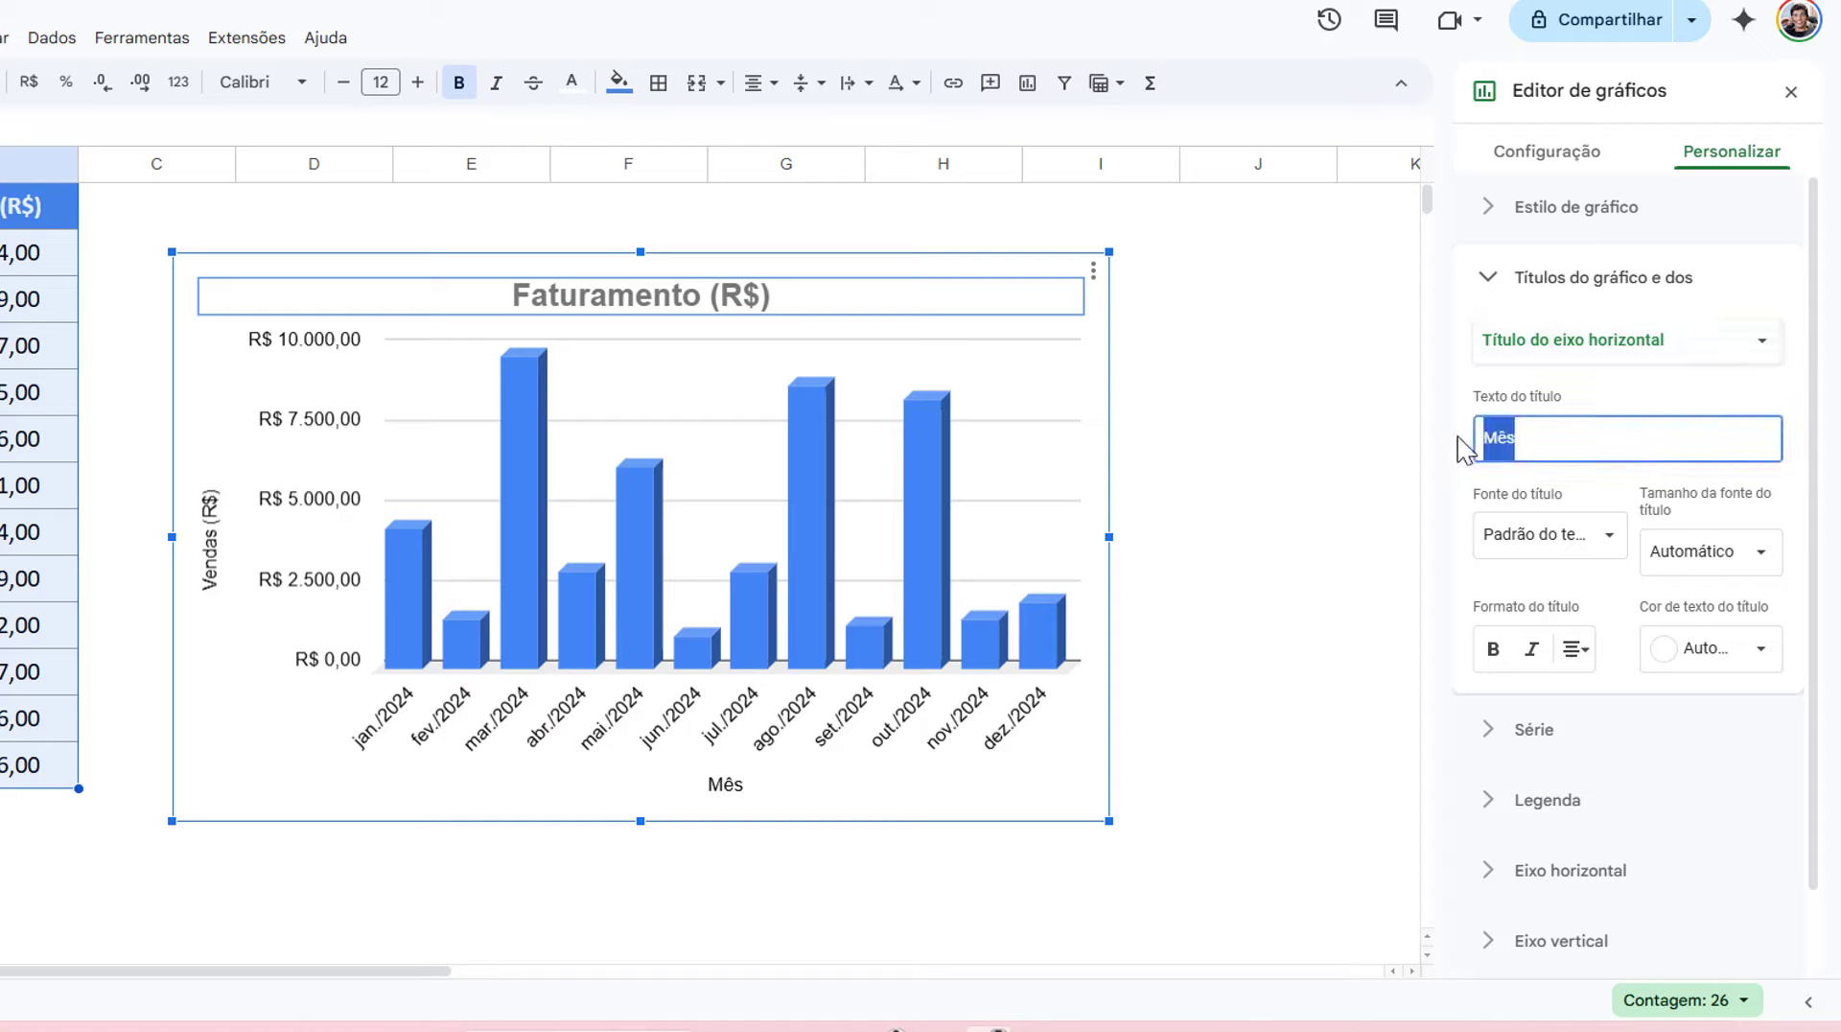
{"action": "type", "text": "m"}
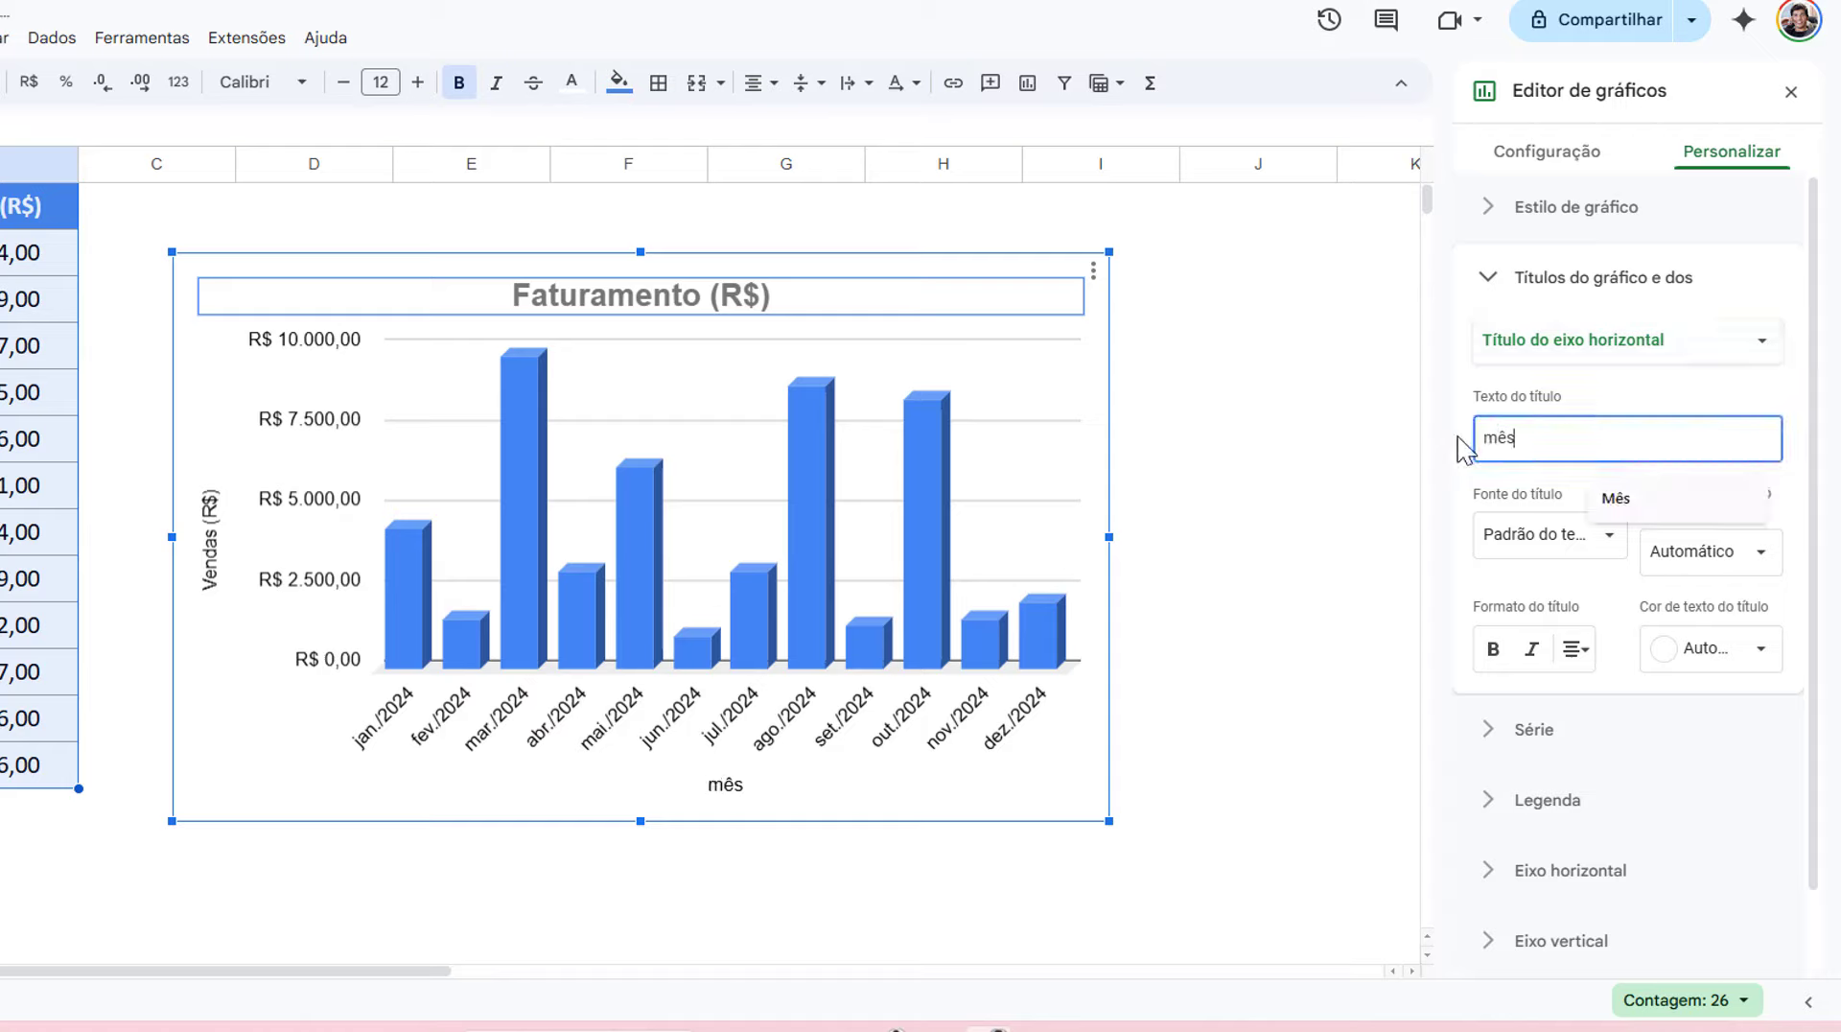
{"action": "key", "text": "BackSpace"}
{"action": "key", "text": "BackSpace"}
{"action": "key", "text": "BackSpace"}
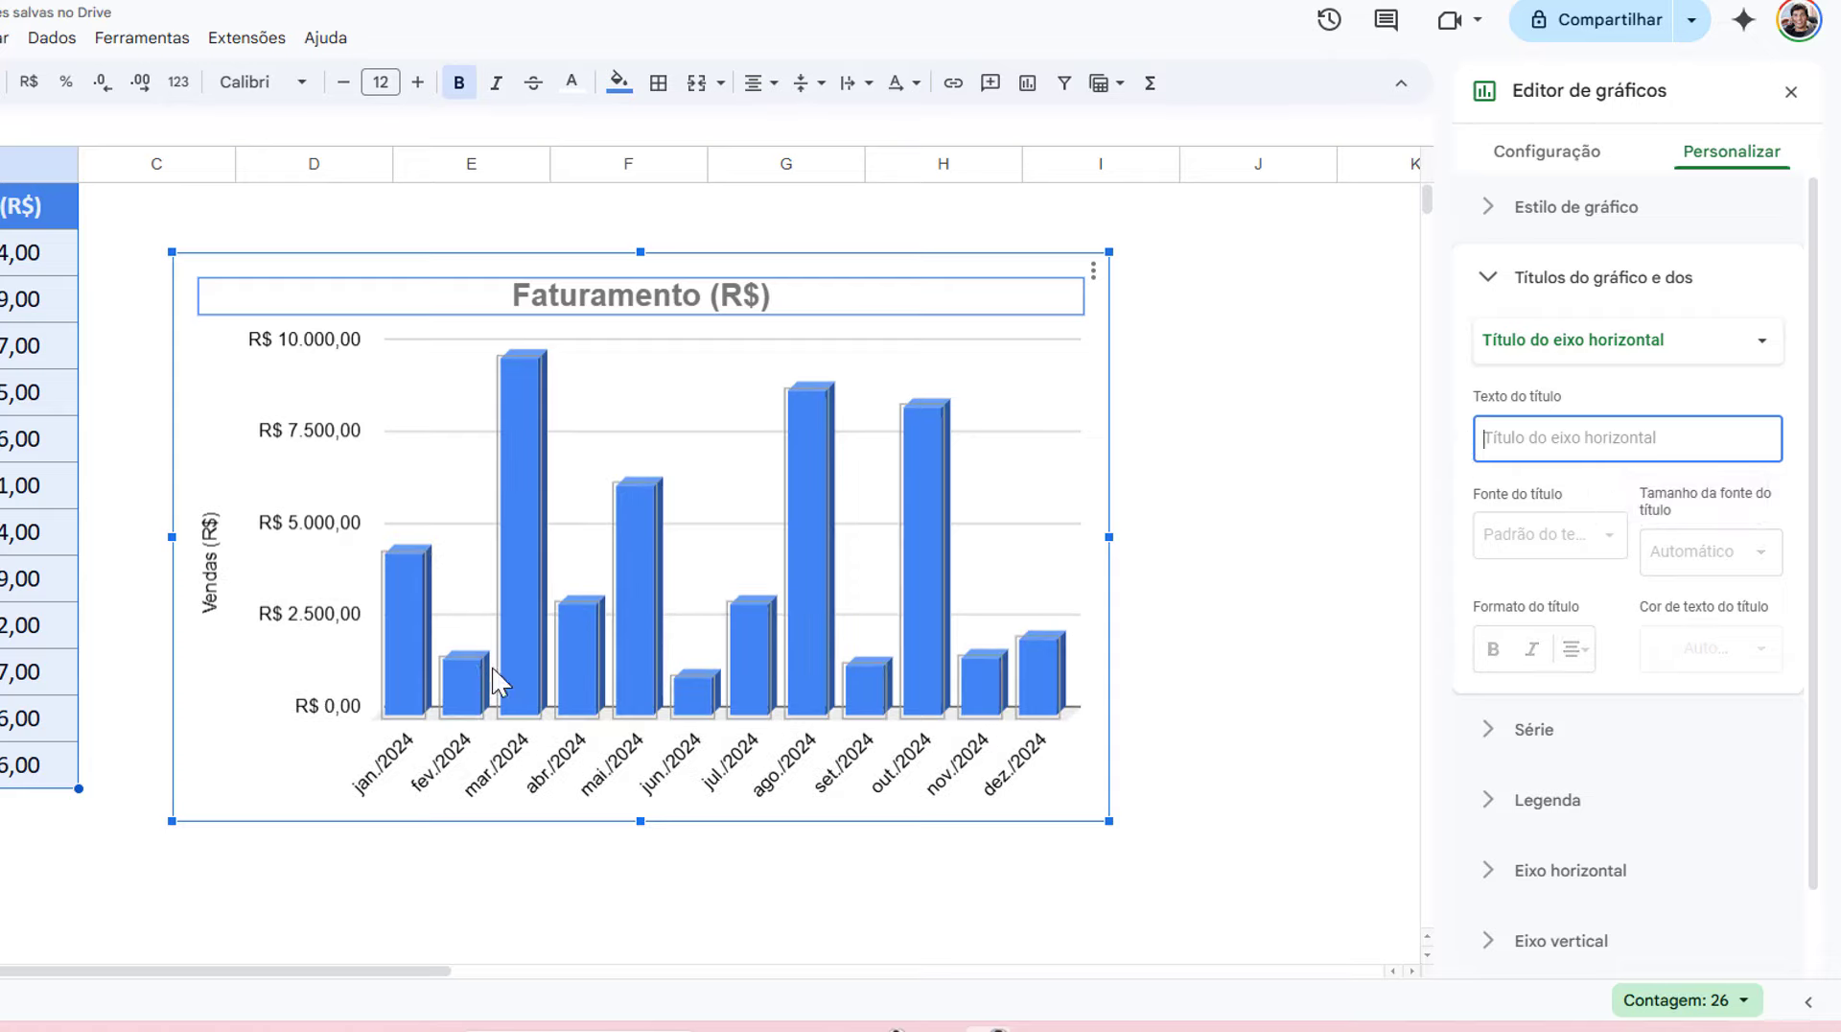
- Remove the Vendas (R$) title from the vertical axis and leave chart editing
{"action": "left_click", "coordinate": [1631, 348]}
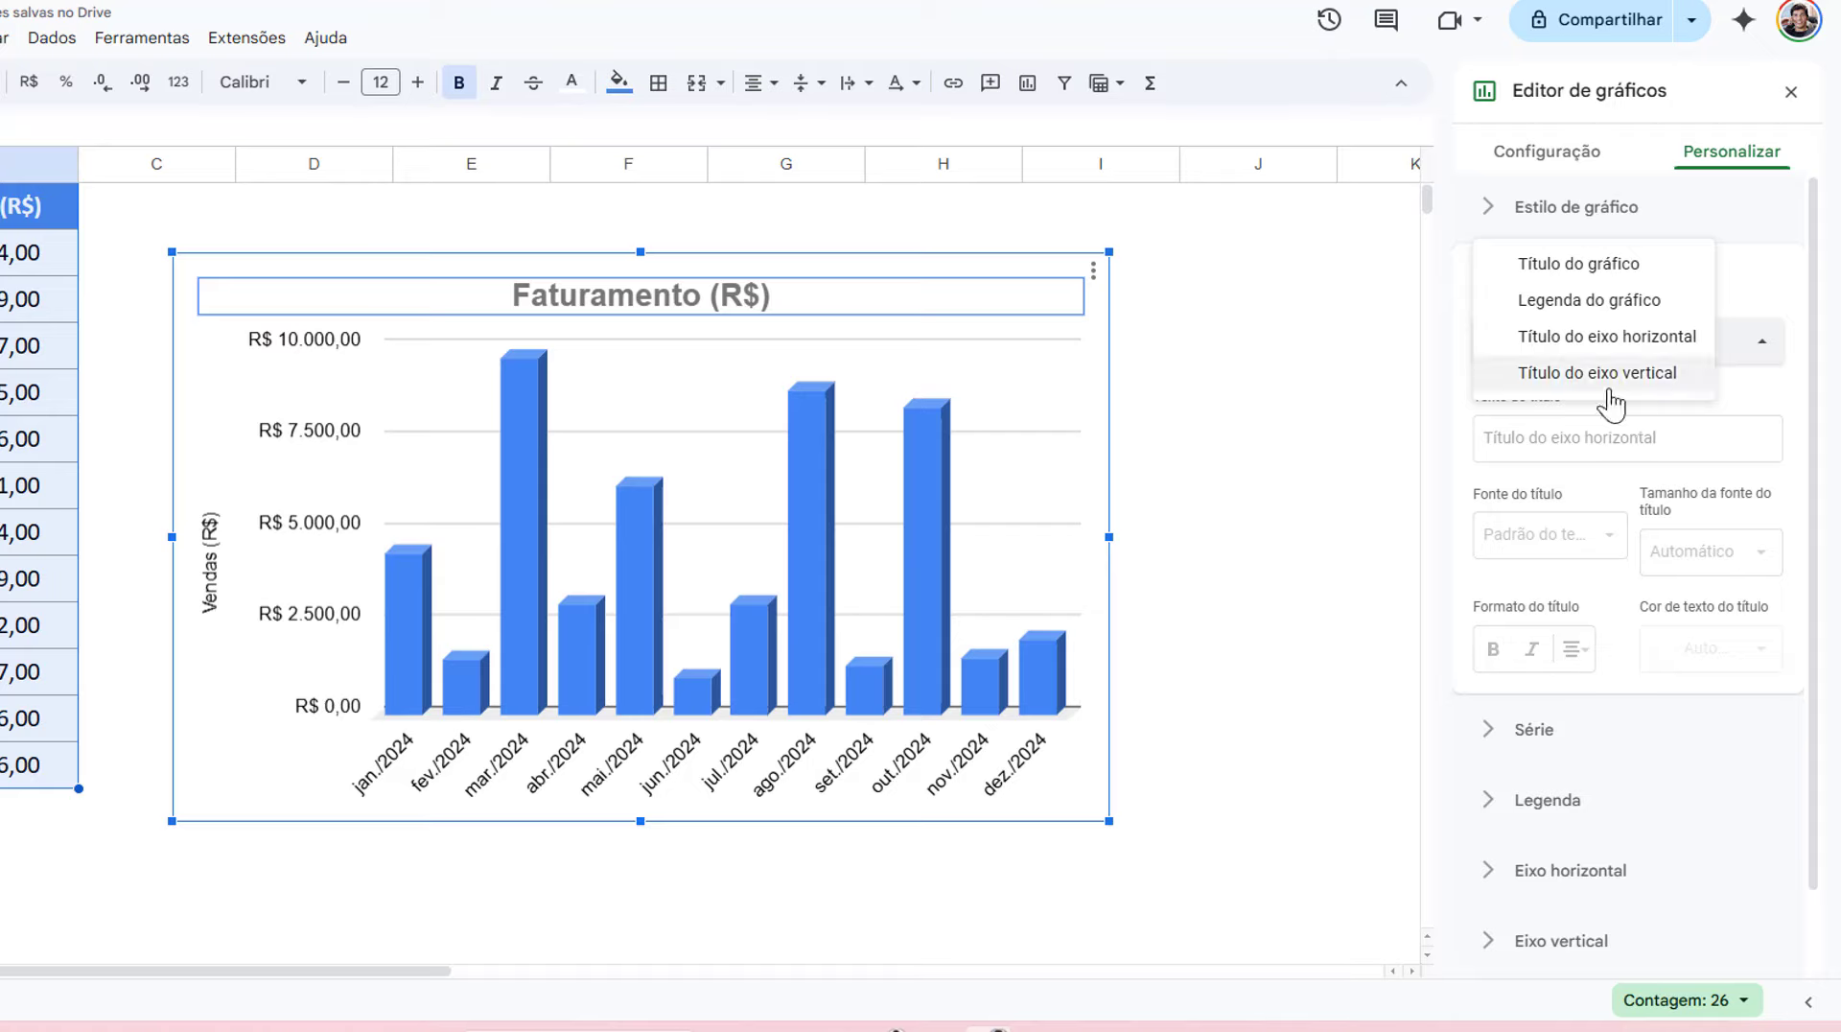
{"action": "left_click", "coordinate": [1607, 388]}
{"action": "left_click", "coordinate": [1583, 437]}
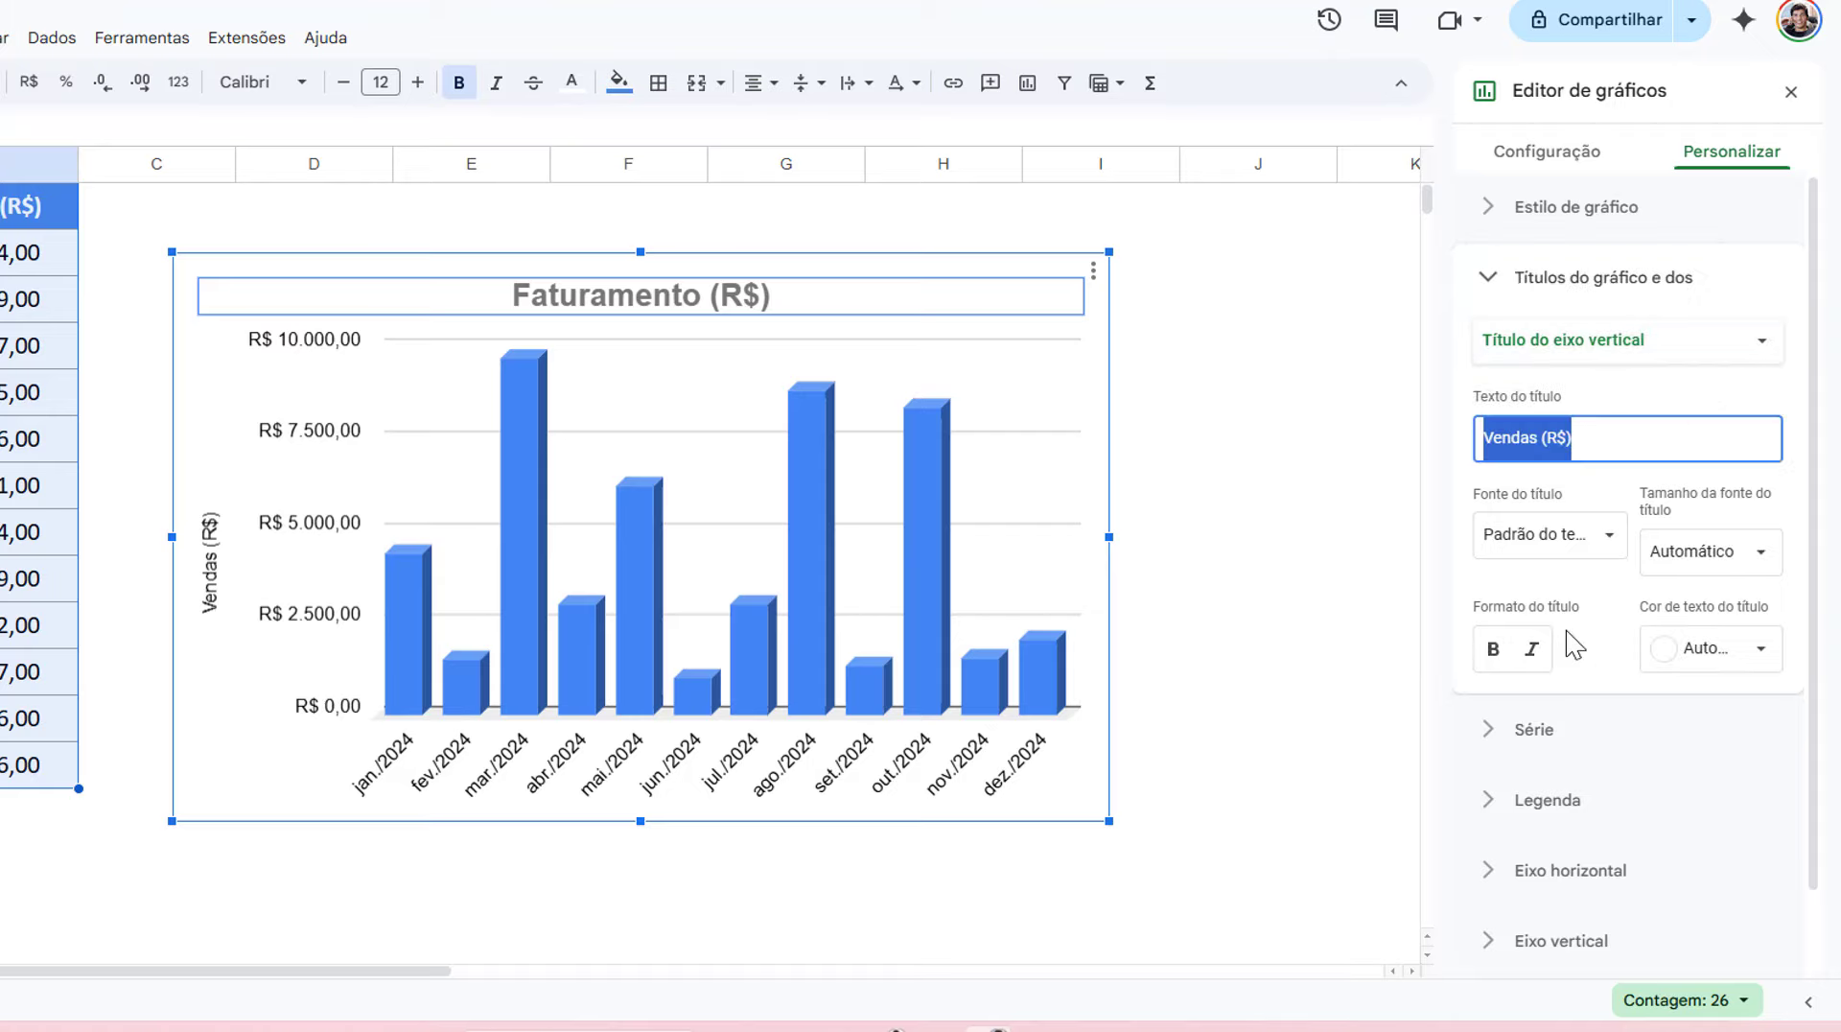
{"action": "key", "text": "BackSpace"}
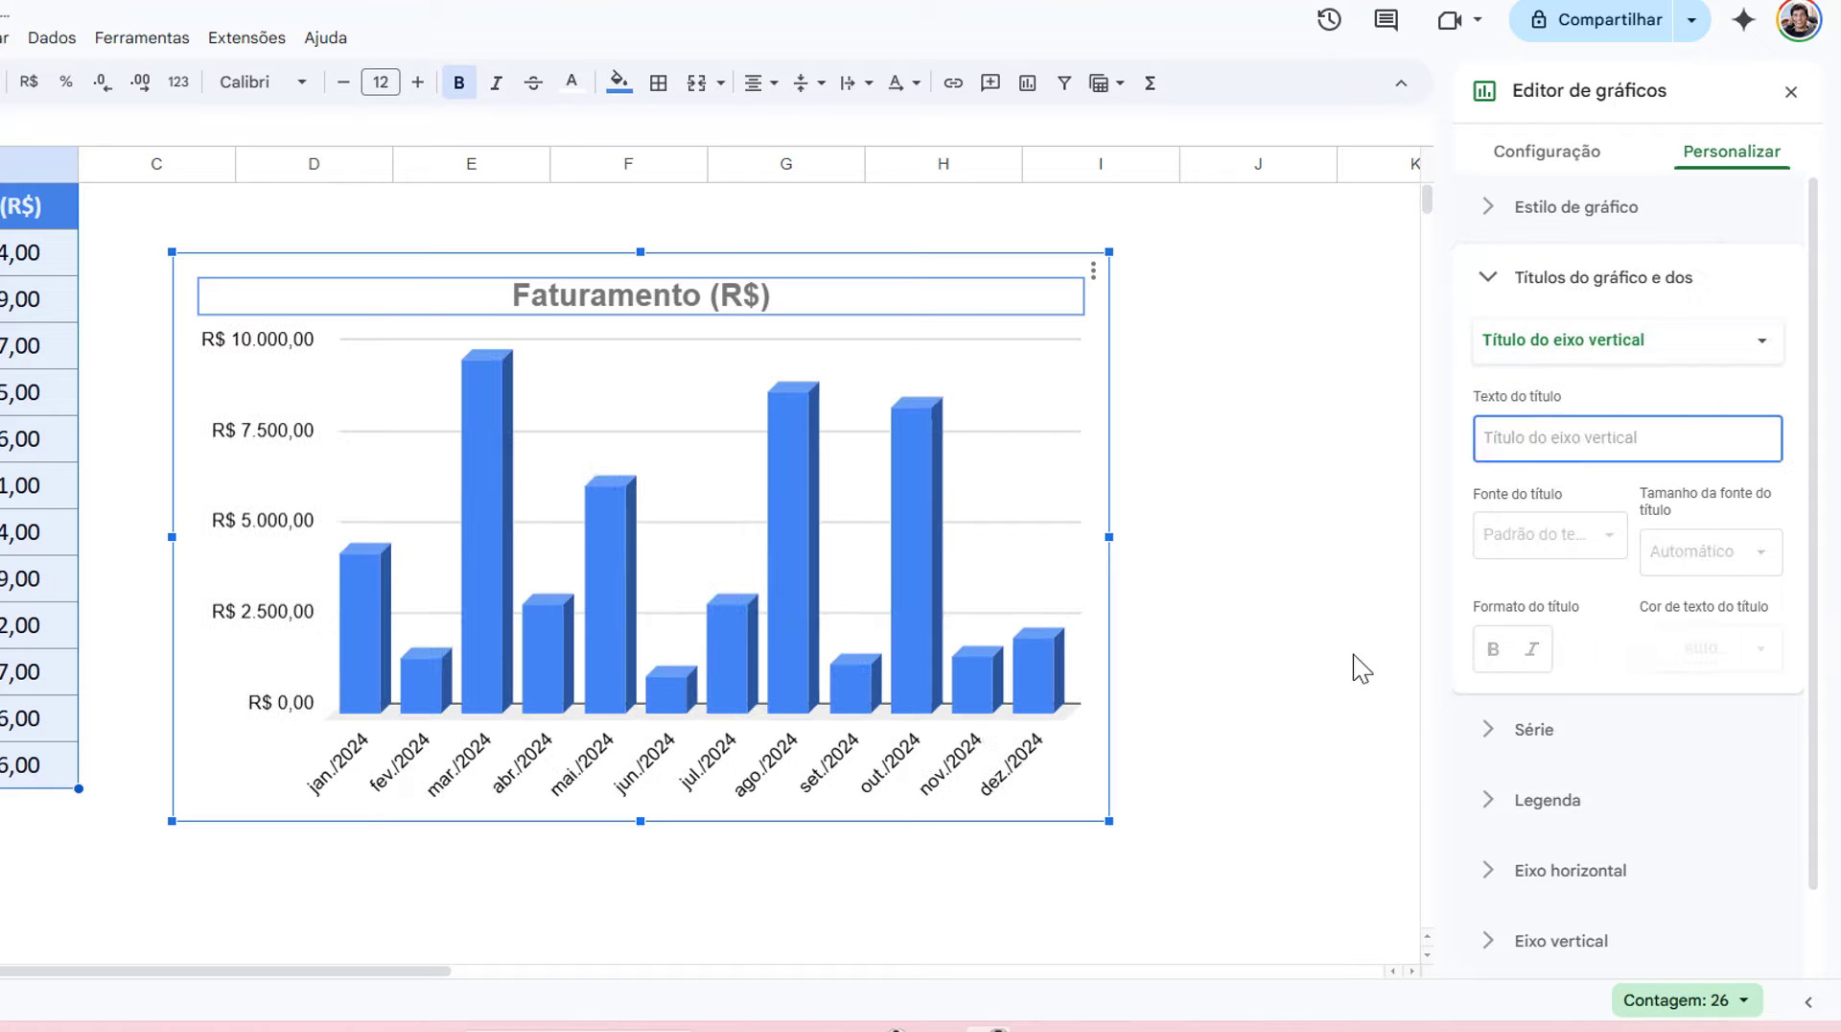
{"action": "left_click", "coordinate": [1286, 775]}
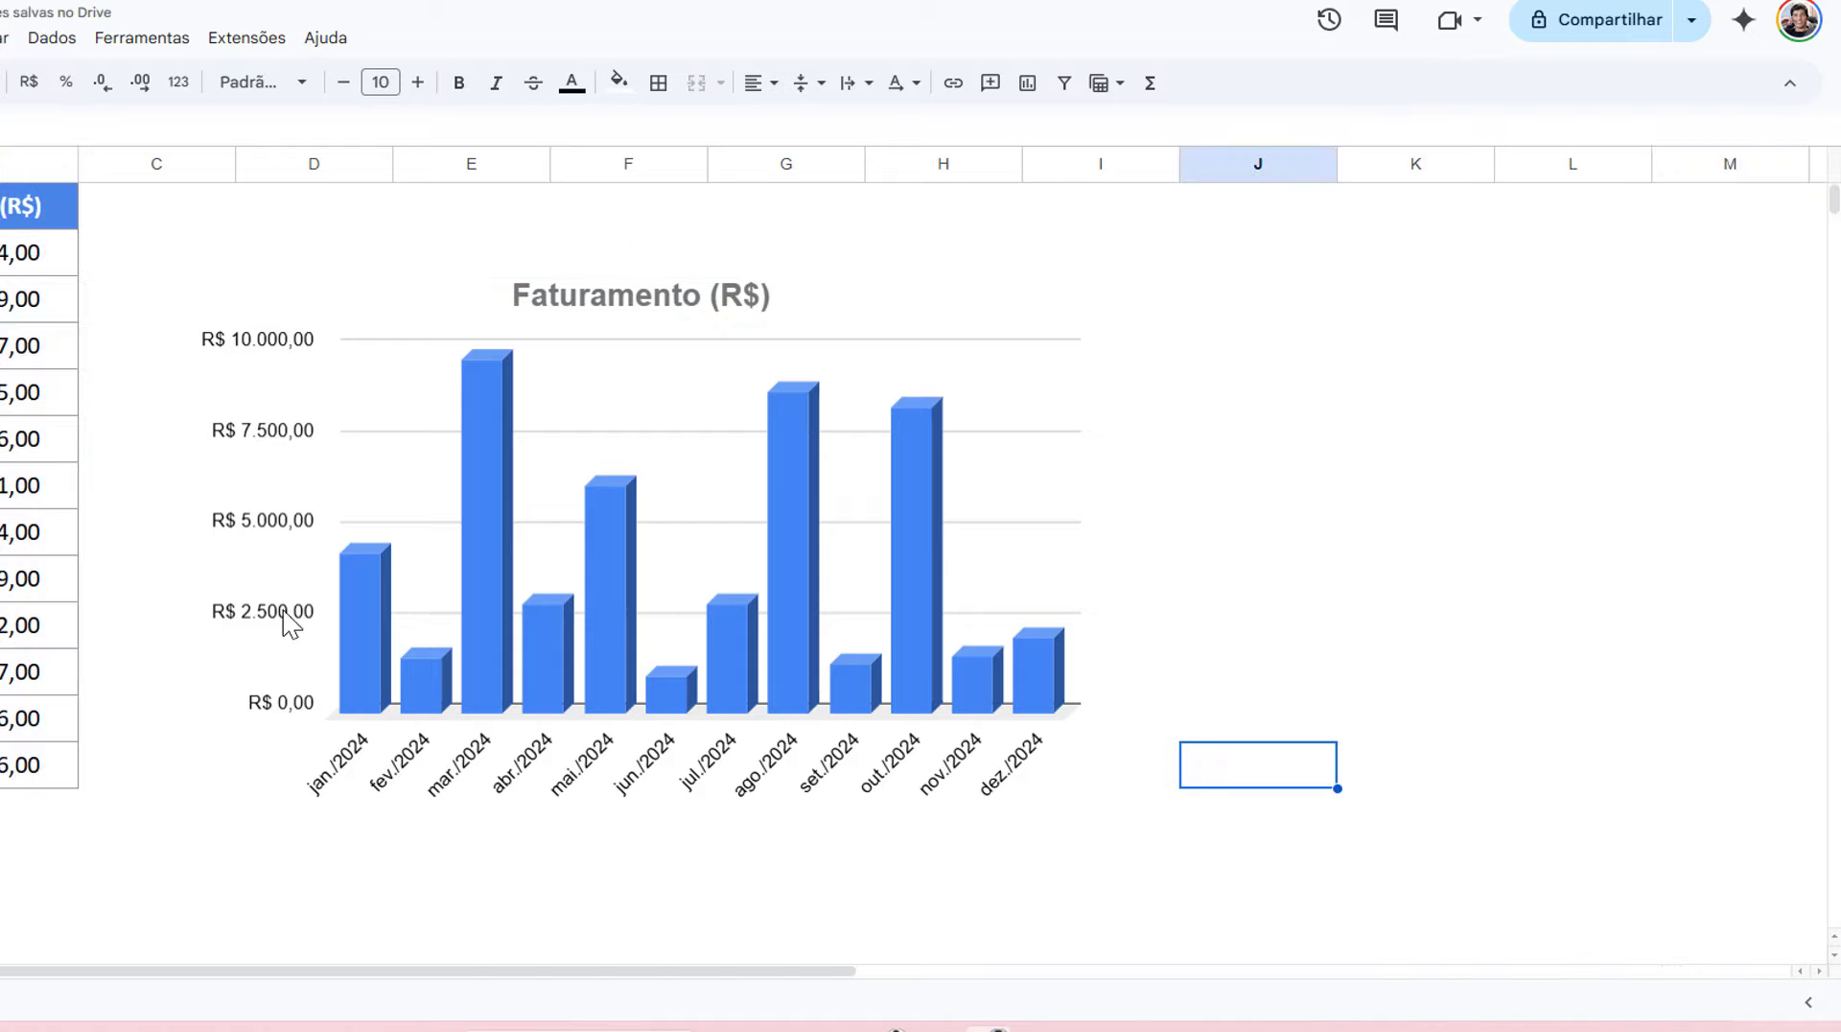
- Reopen the chart for editing and enable data labels (Legendas de dados) for the Vendas (R$) series
{"action": "double_click", "coordinate": [1067, 493]}
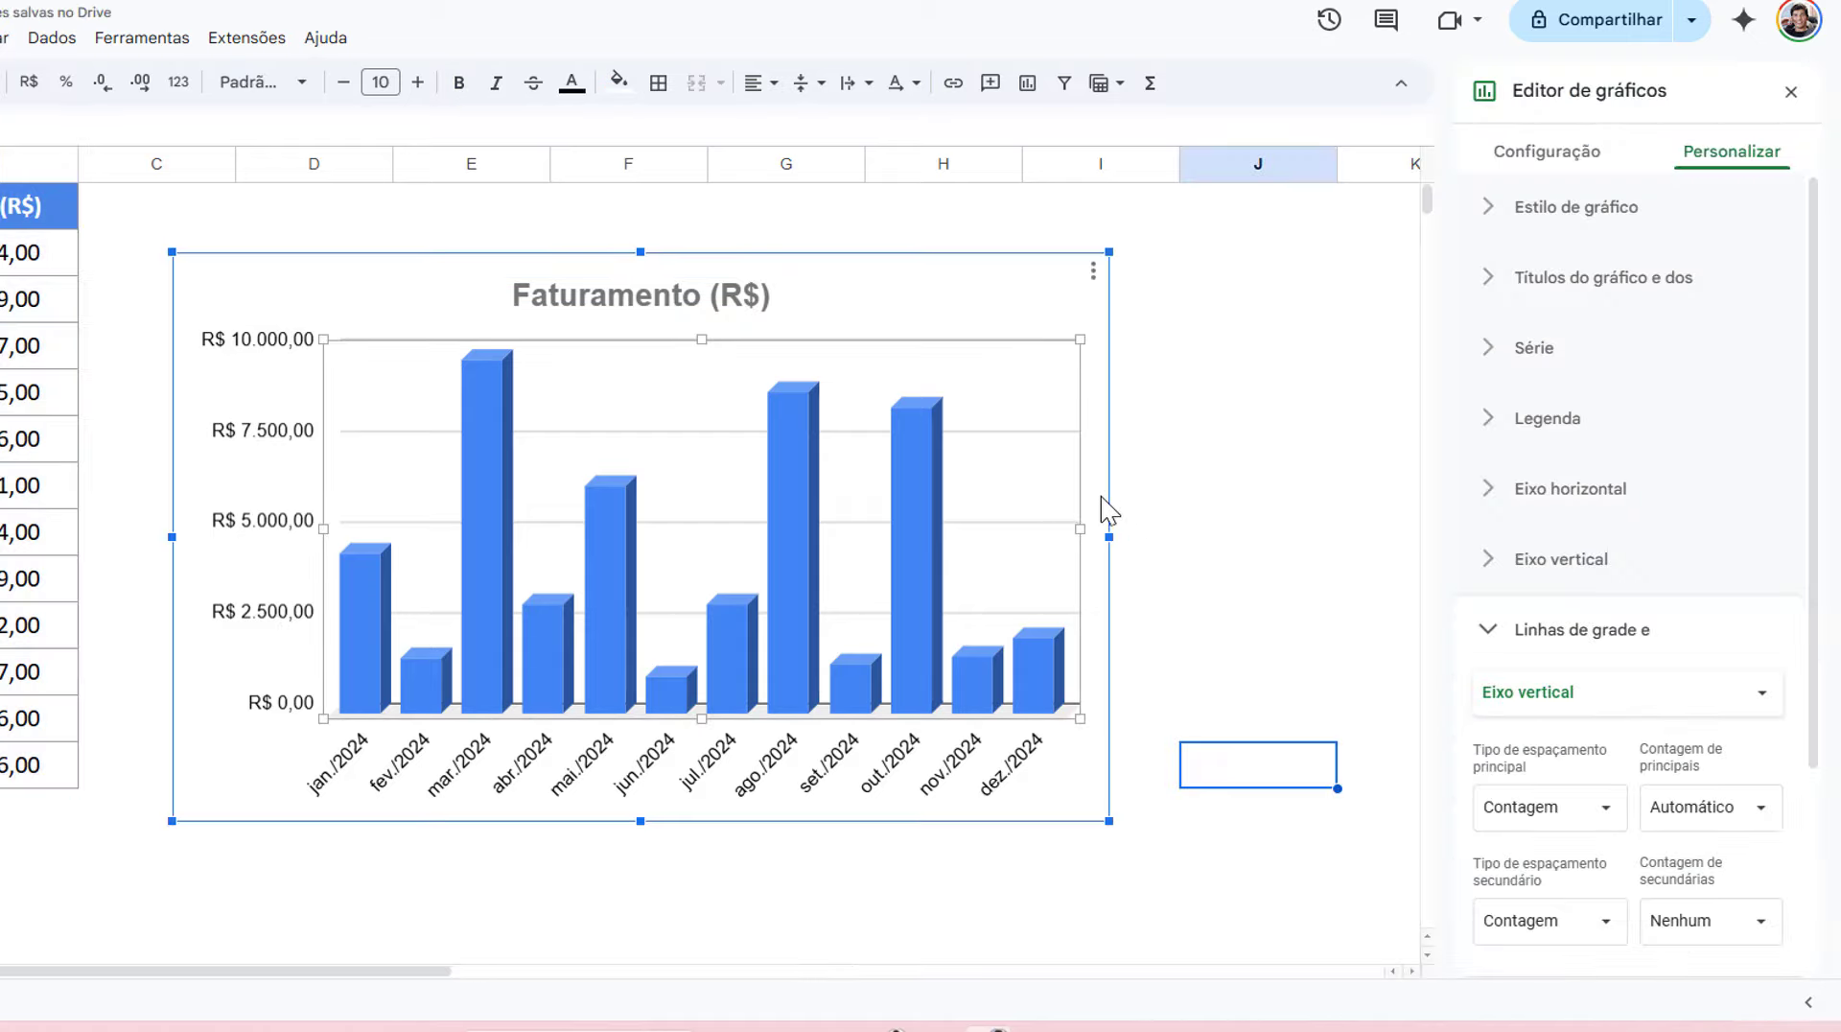
{"action": "left_click", "coordinate": [1482, 625]}
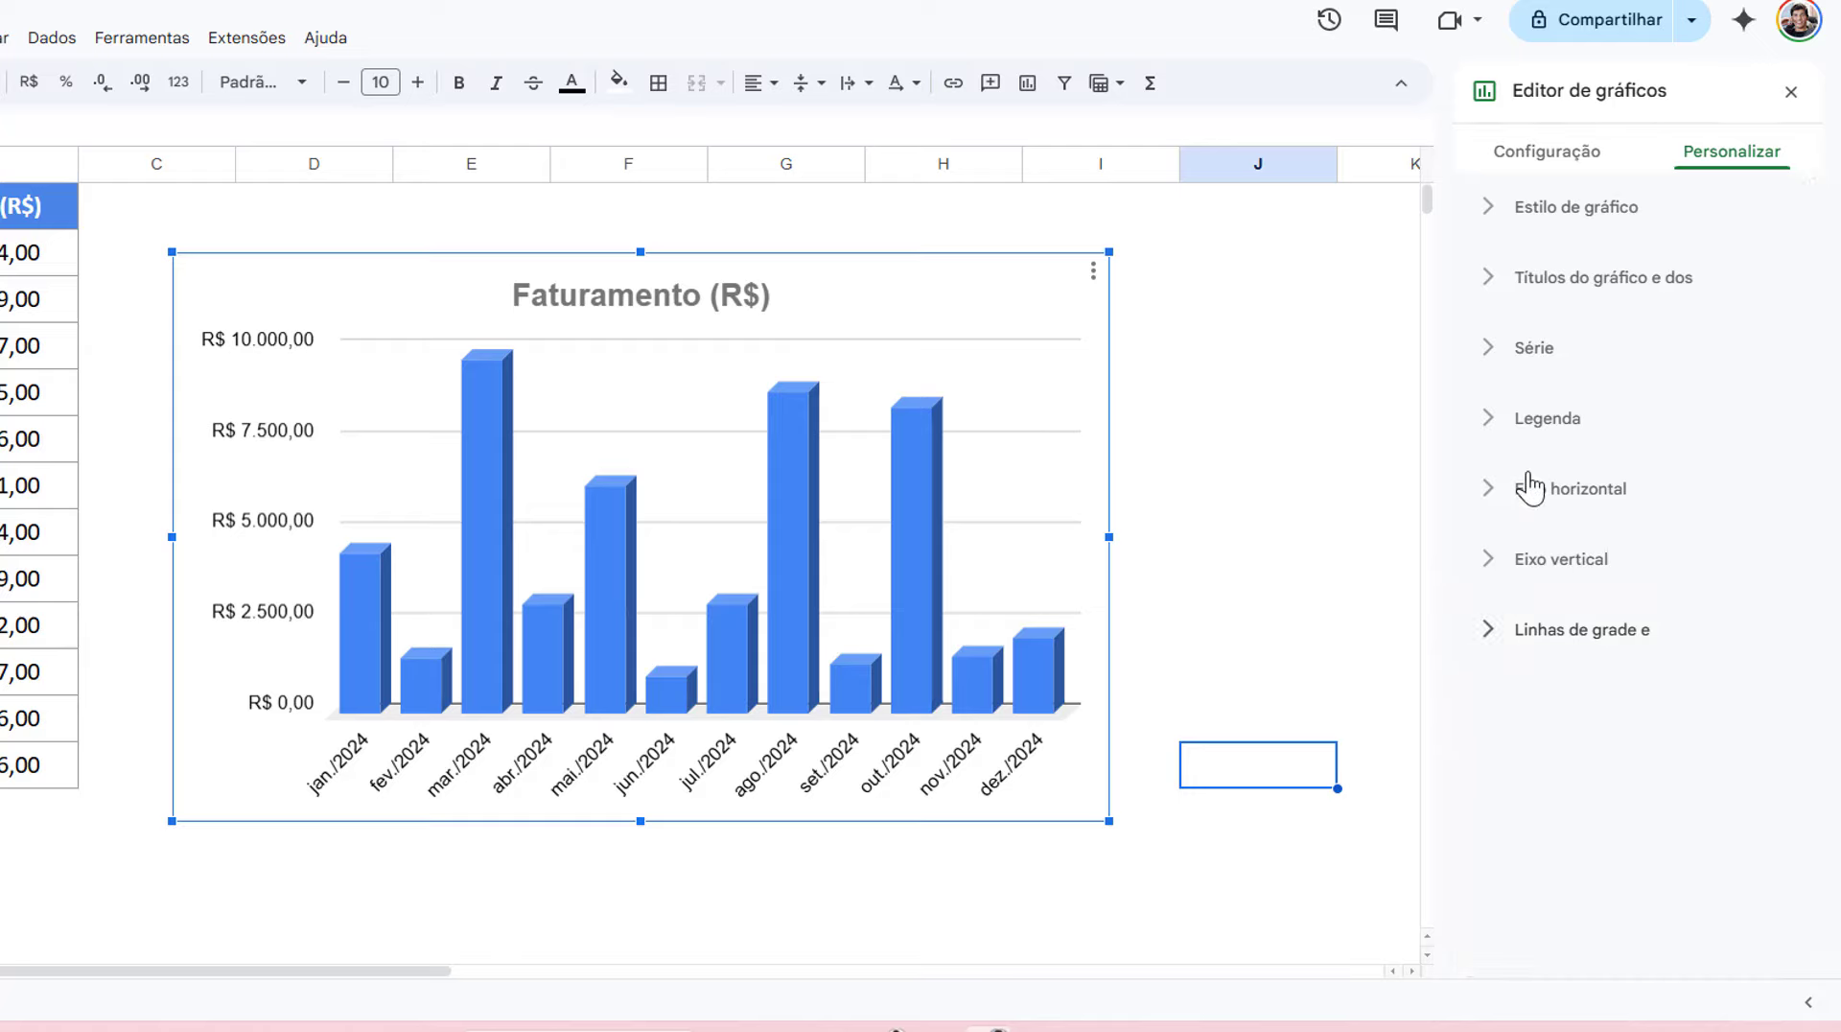
{"action": "left_click", "coordinate": [1486, 353]}
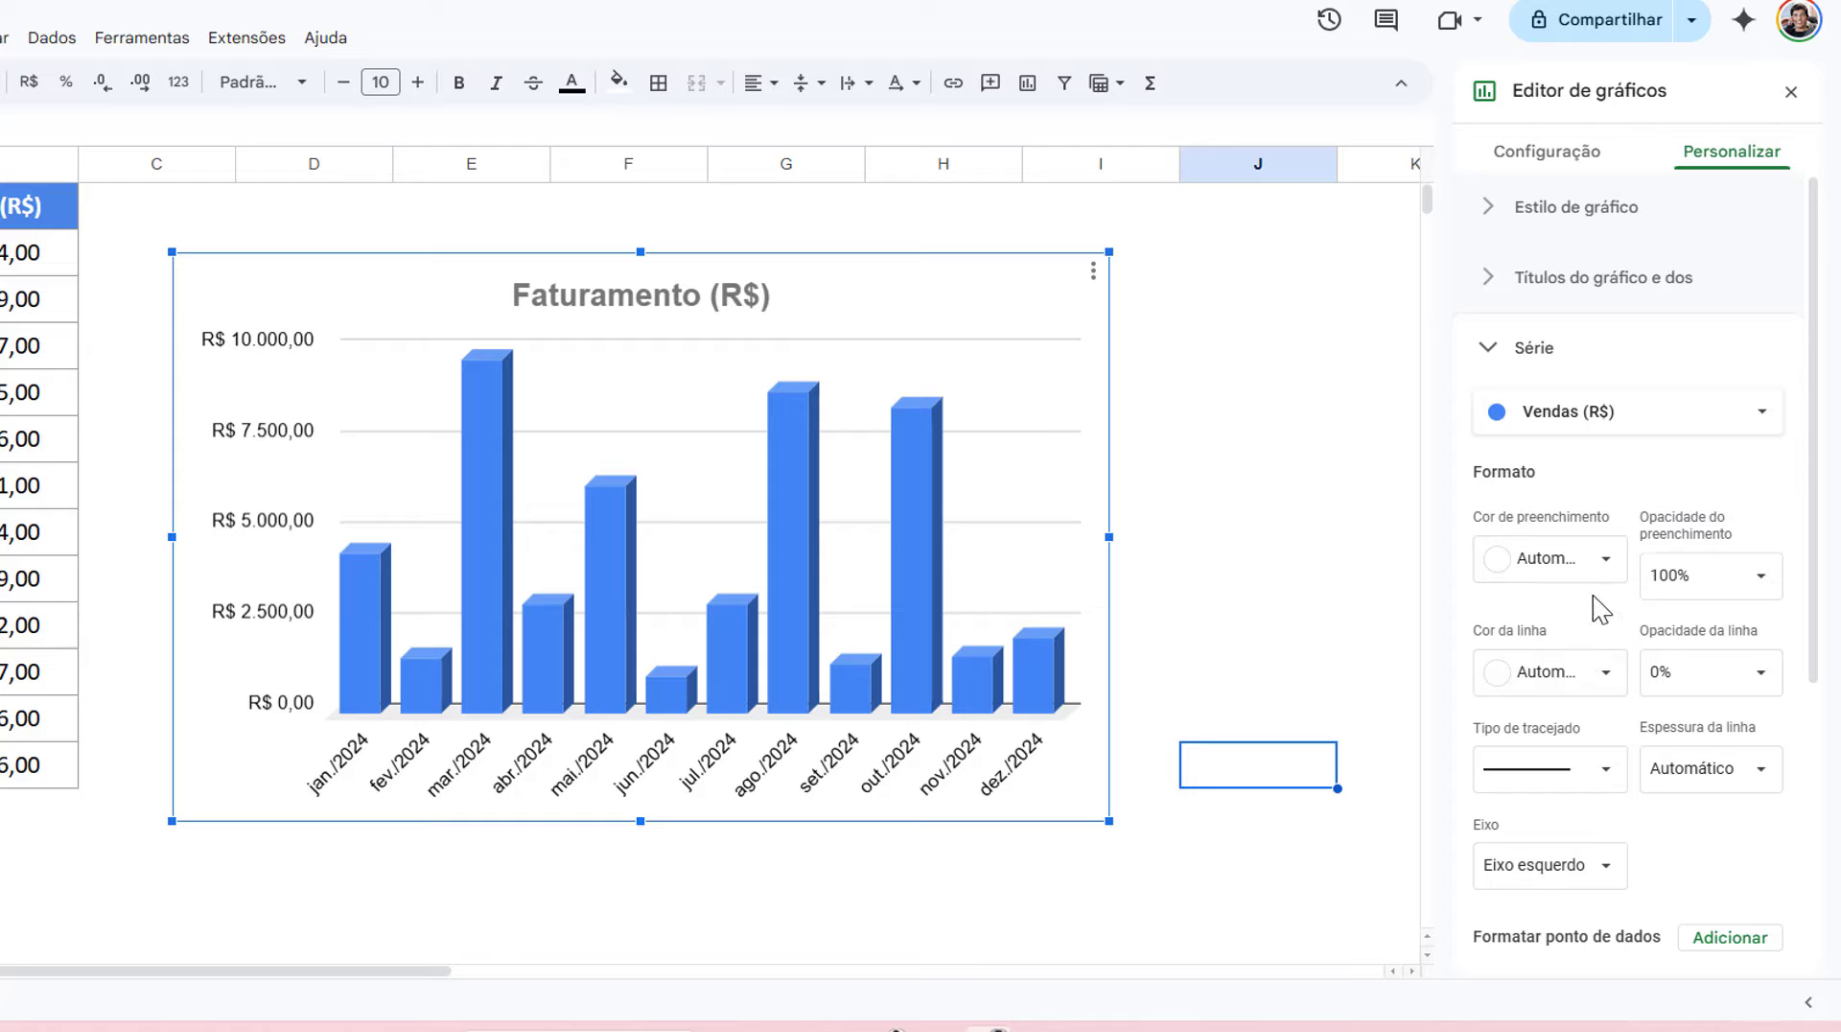
{"action": "scroll", "coordinate": [1599, 609], "scroll_direction": "down", "scroll_amount": 1}
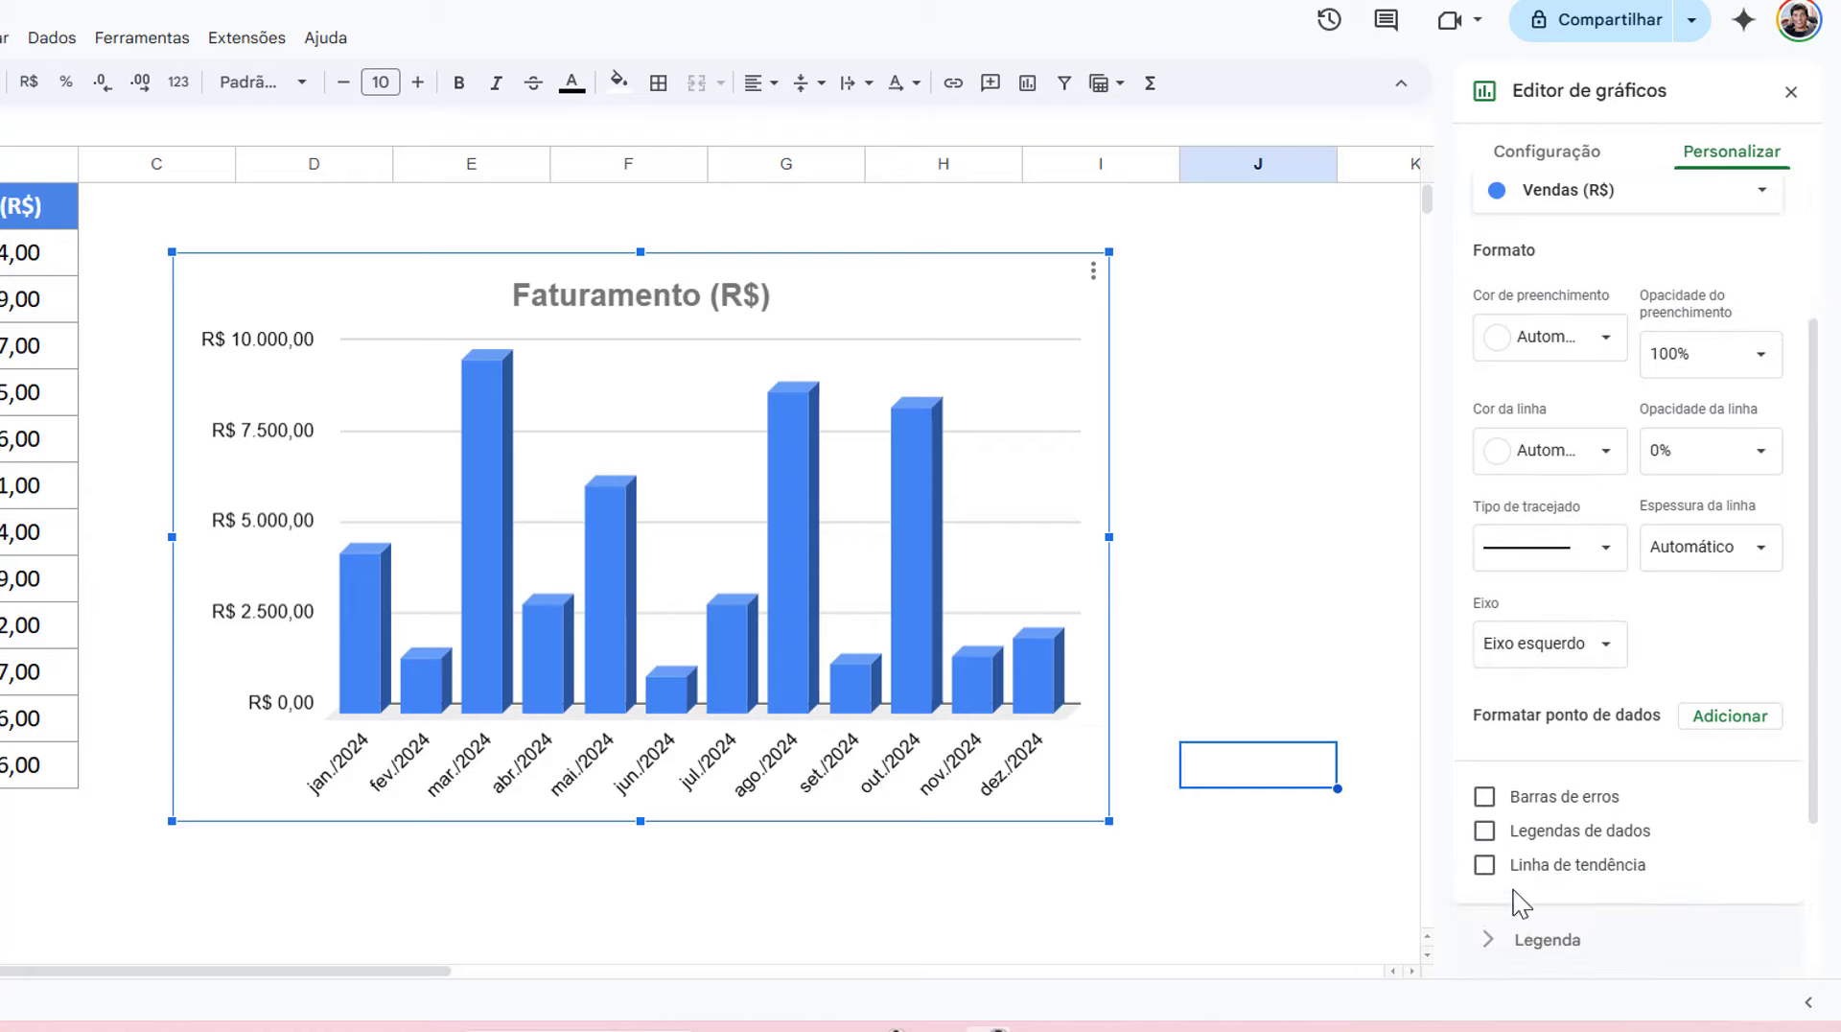
{"action": "left_click", "coordinate": [1484, 830]}
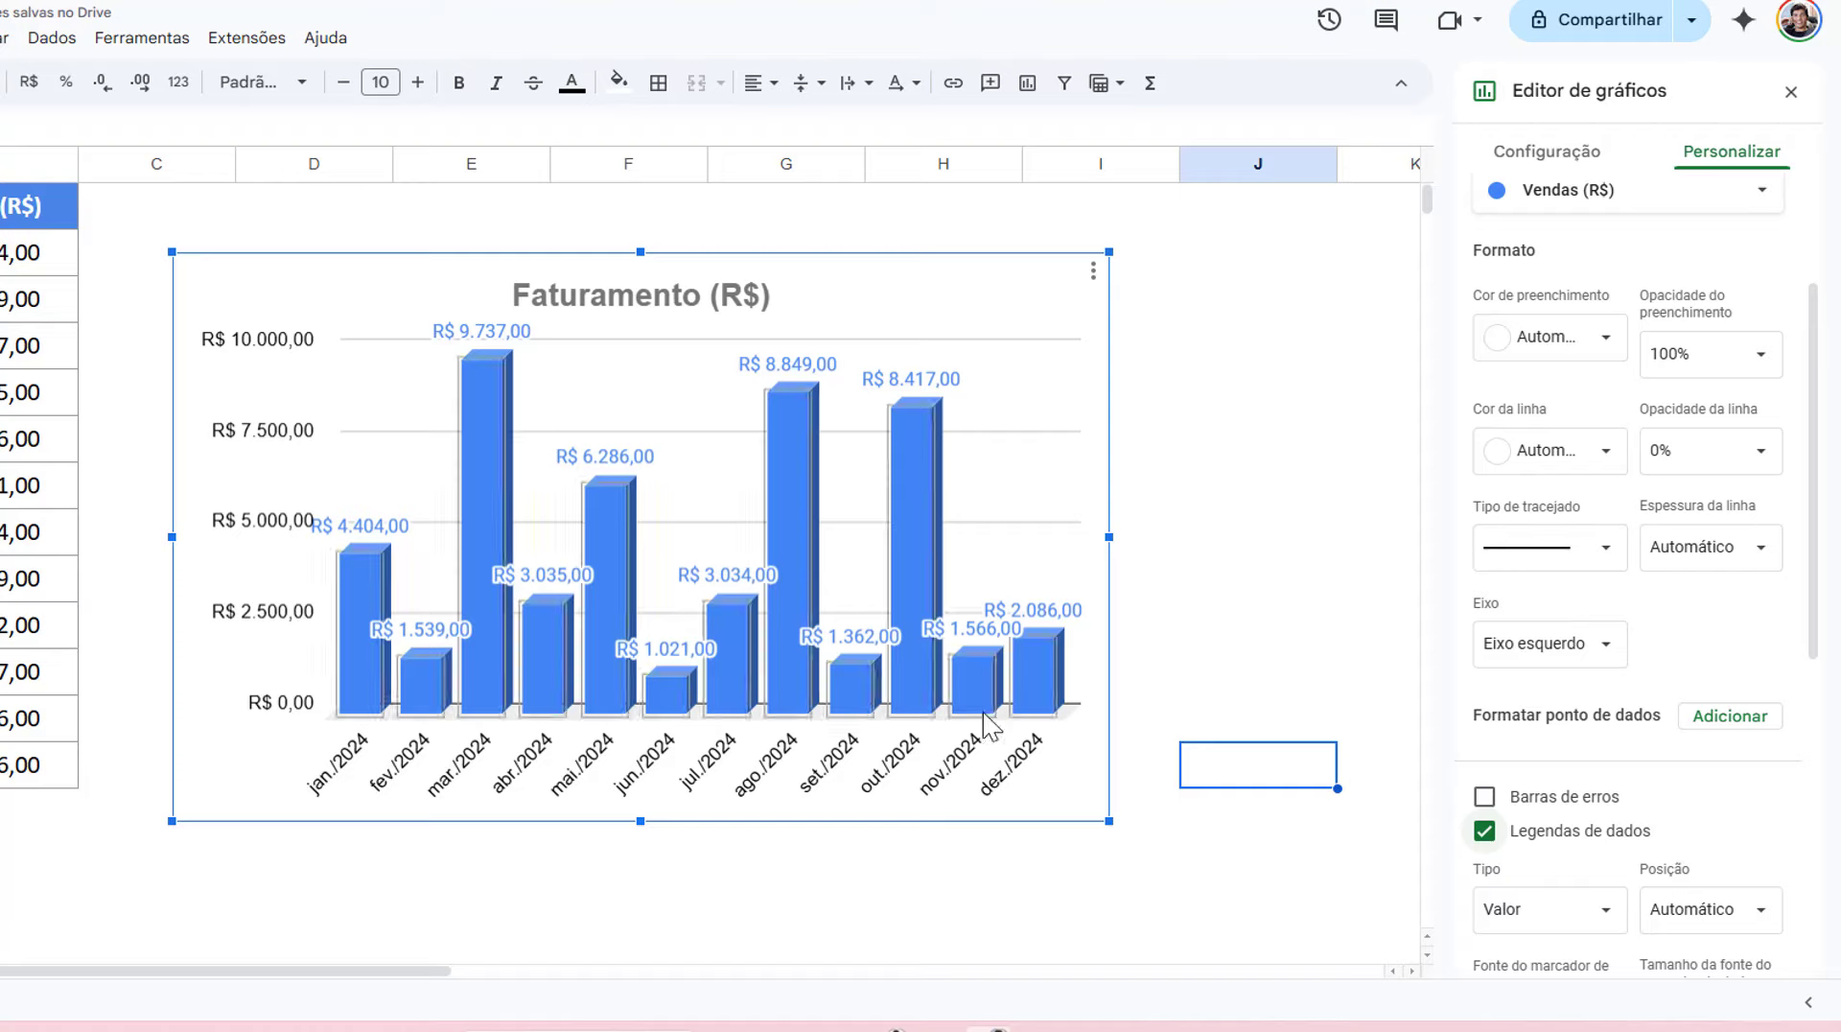
- Try error bars (Barras de erros) on the Vendas (R$) series and turn them off again
{"action": "left_click", "coordinate": [1484, 797]}
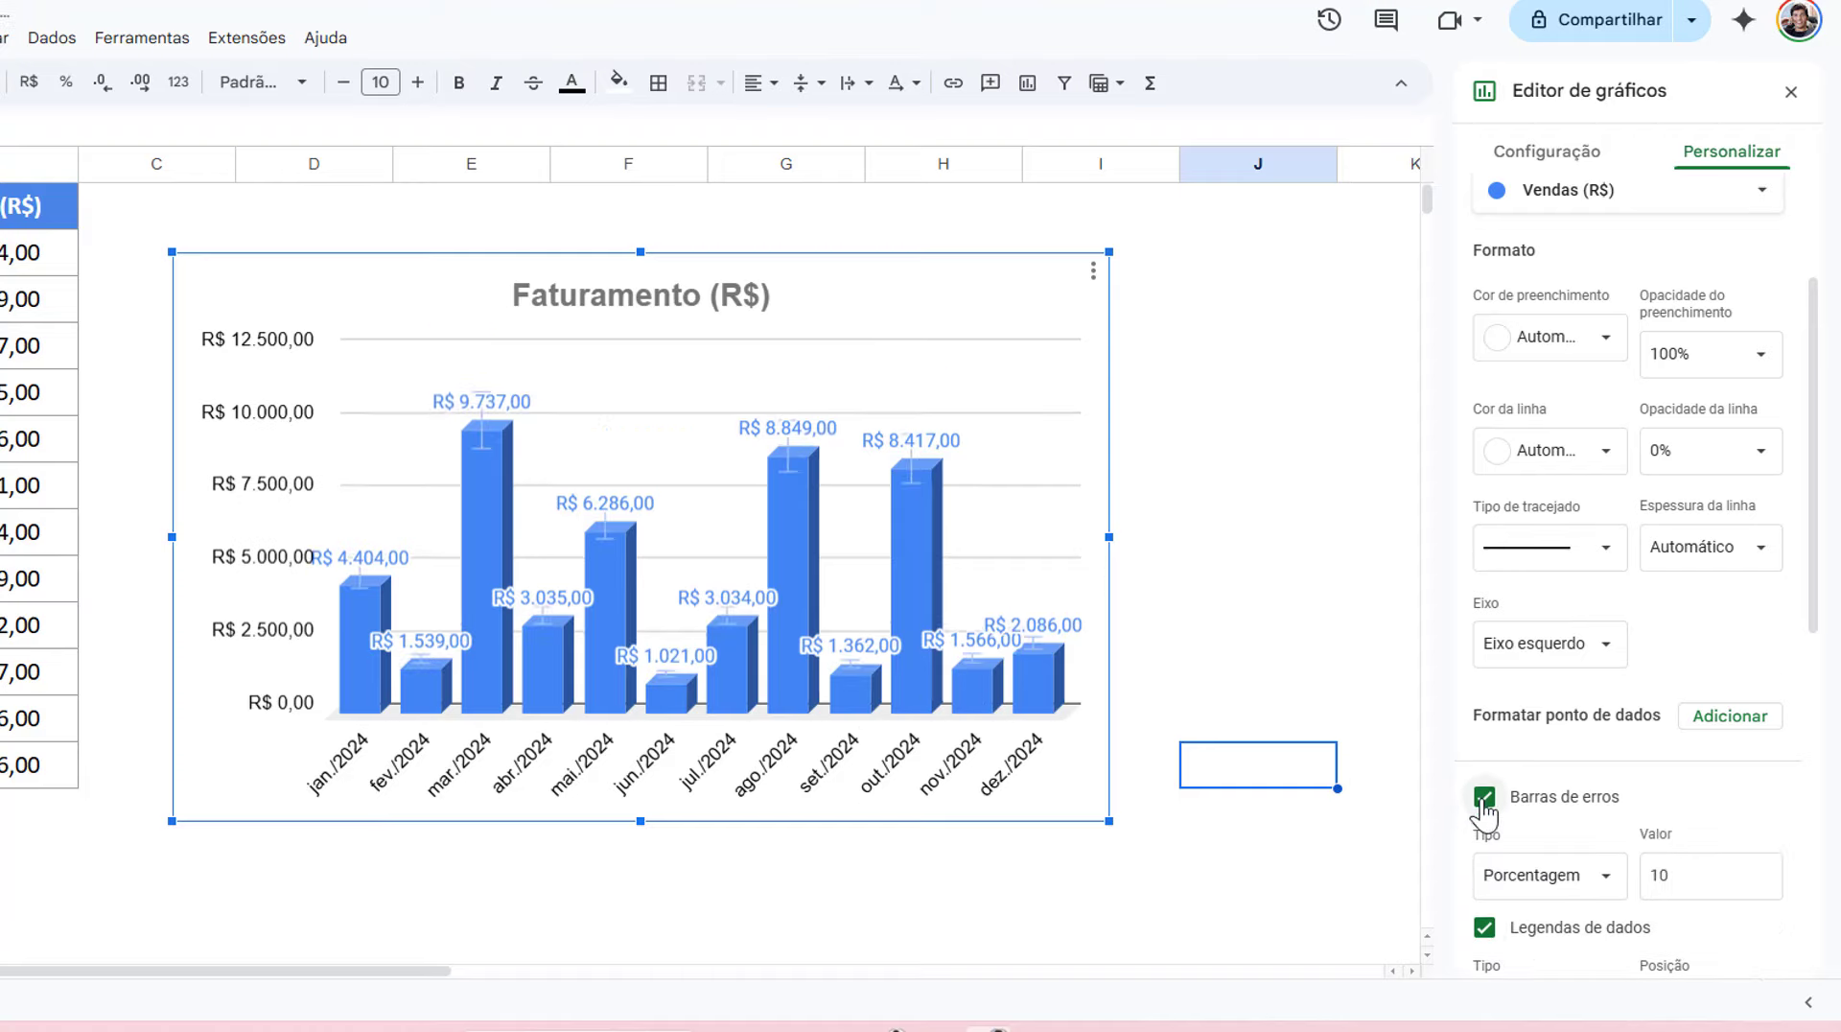
{"action": "left_click", "coordinate": [1485, 797]}
- Try the Financeiro number format on the data labels, and set it to Moeda instead
{"action": "scroll", "coordinate": [1638, 748], "scroll_direction": "down", "scroll_amount": 2}
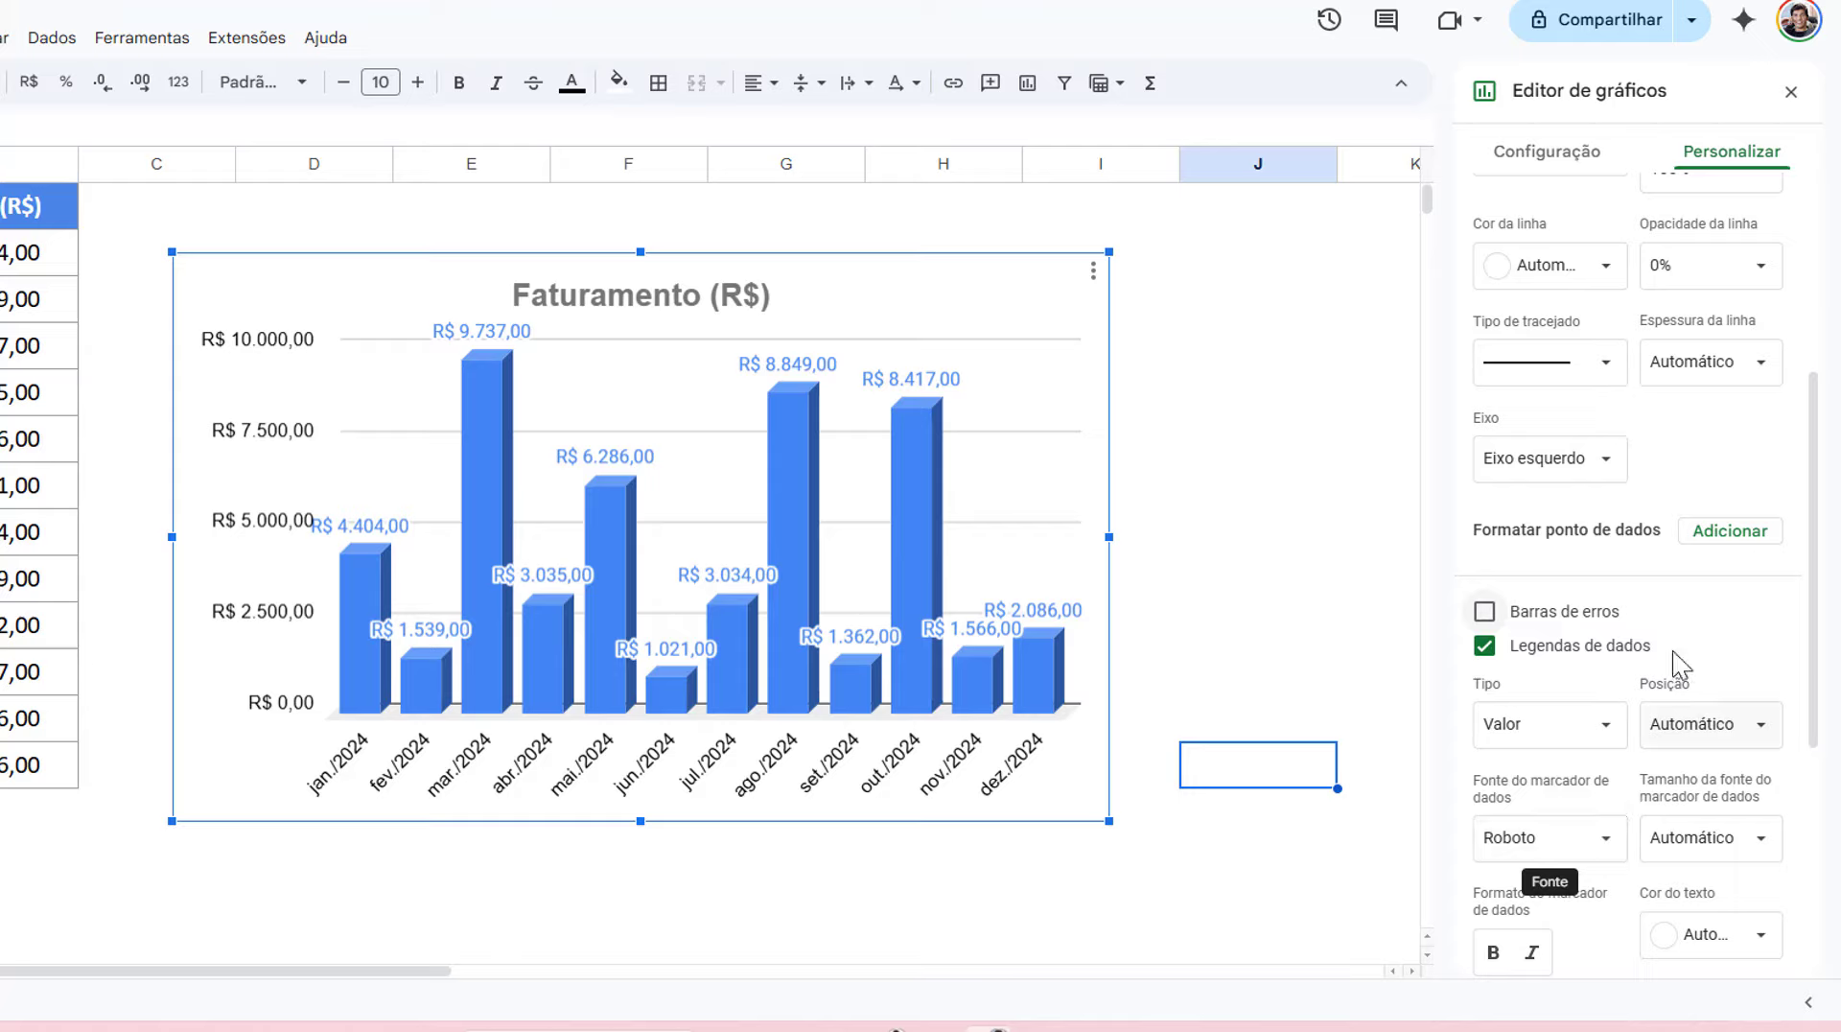
{"action": "left_click_drag", "start_coordinate": [1821, 622], "coordinate": [1811, 778]}
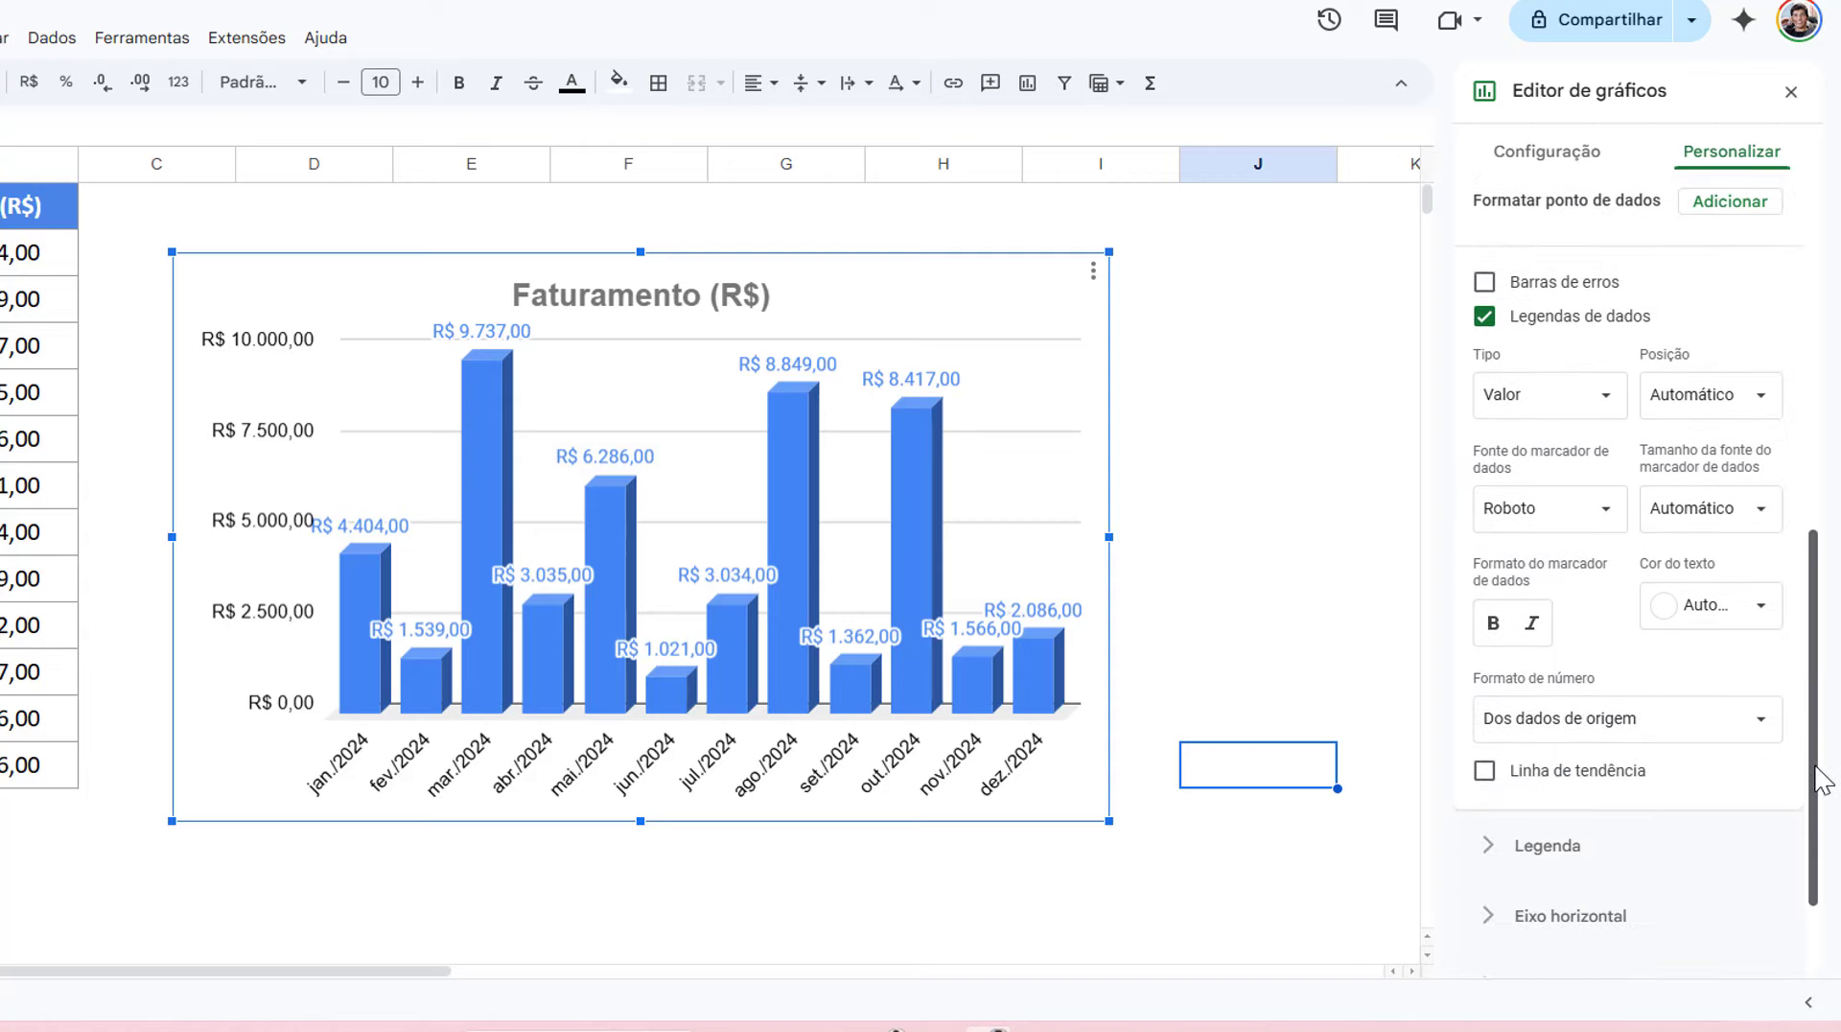
{"action": "left_click", "coordinate": [1763, 722]}
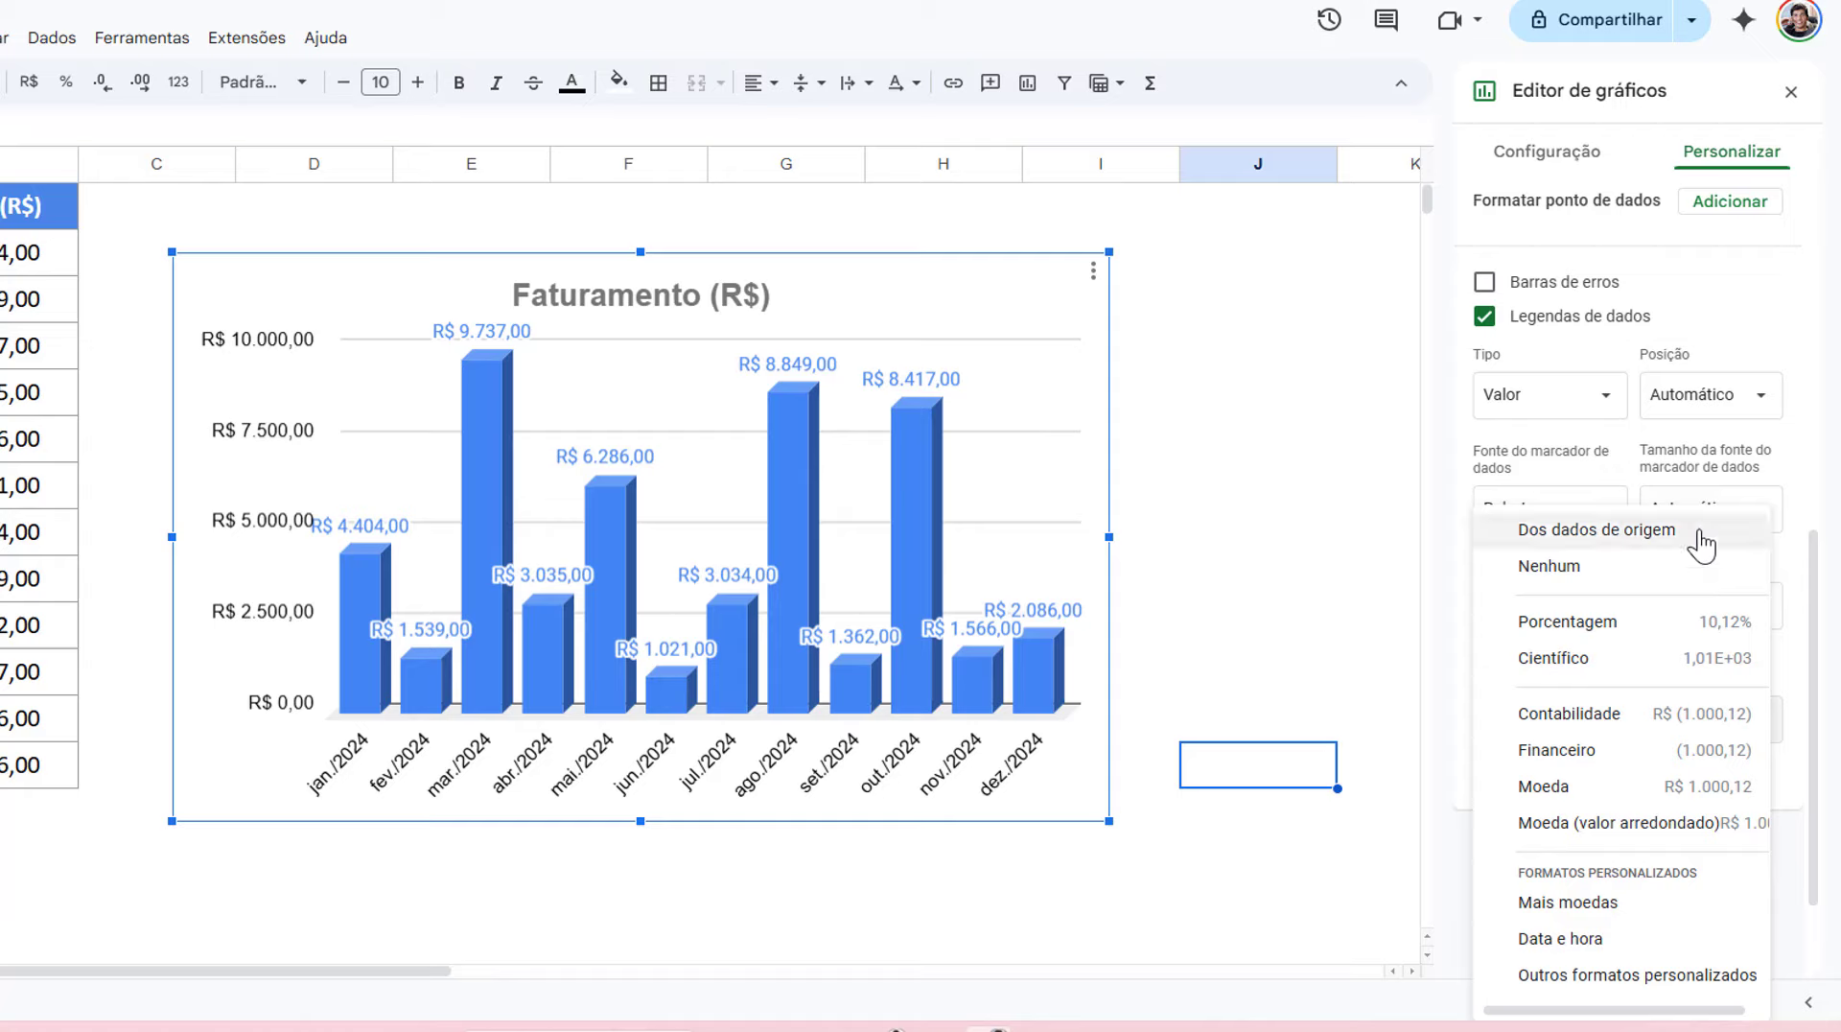
{"action": "left_click", "coordinate": [1594, 753]}
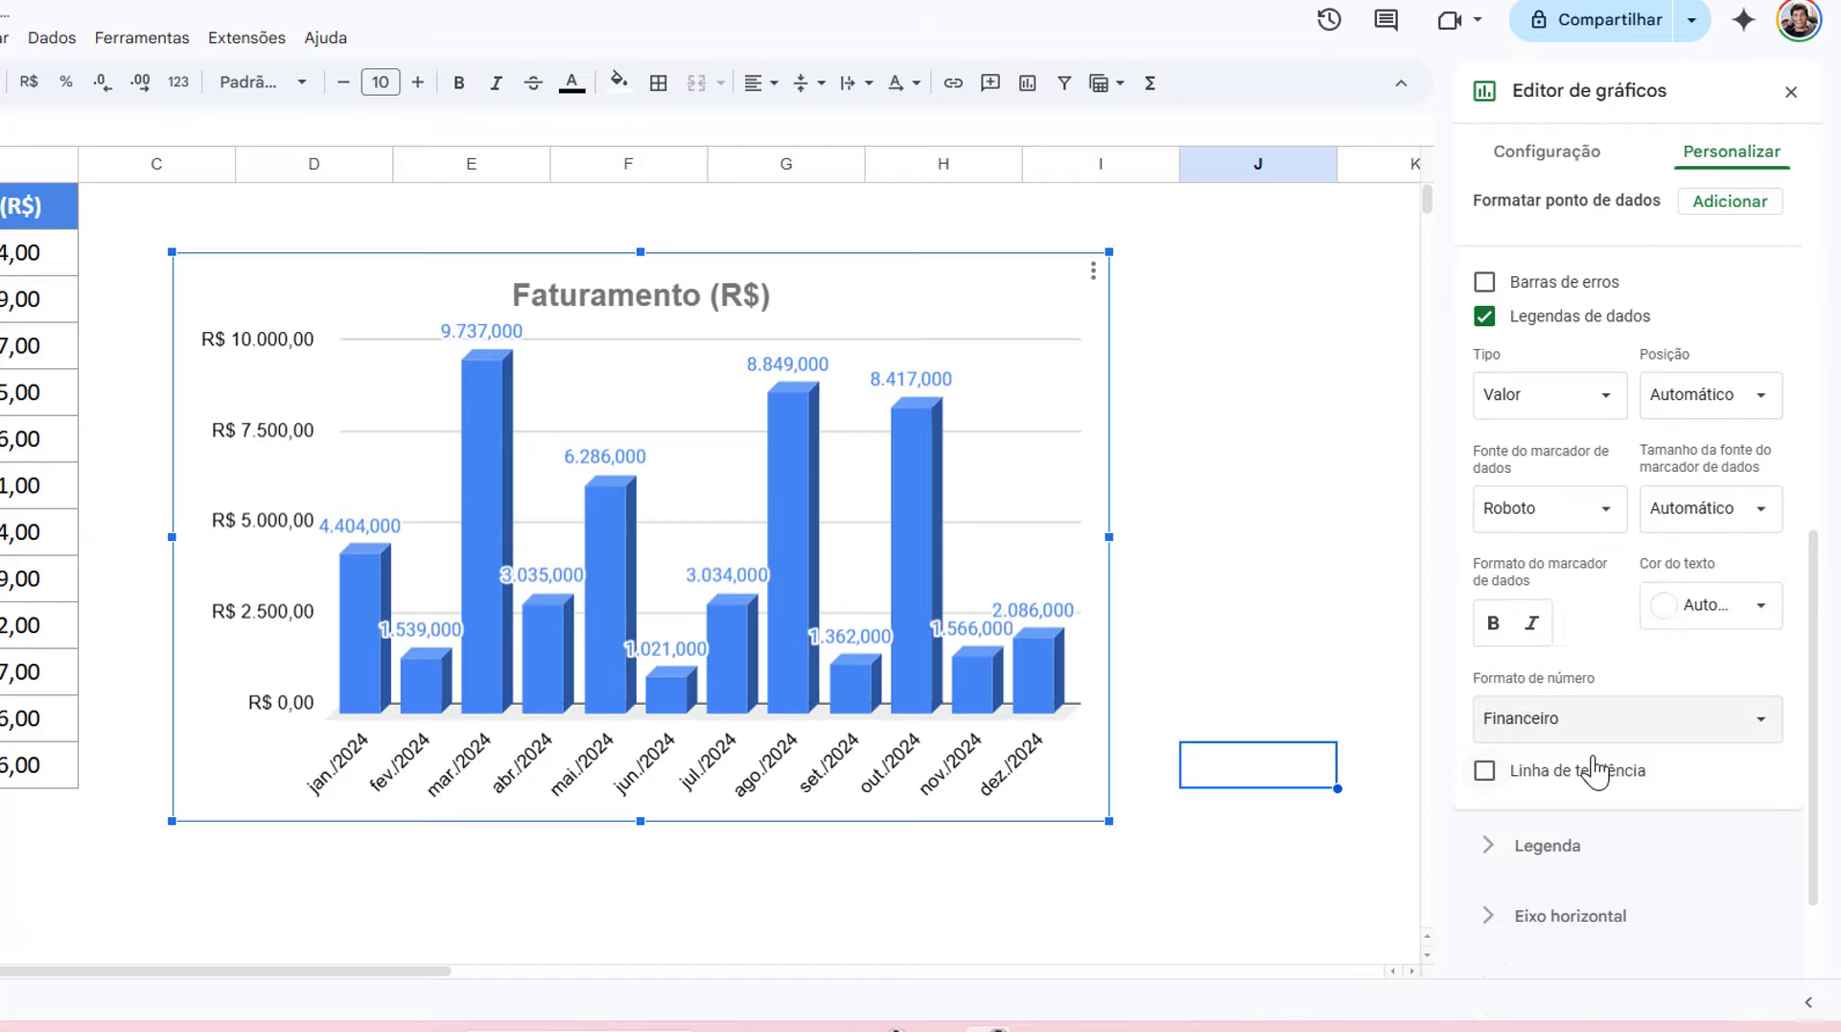
{"action": "left_click", "coordinate": [1698, 719]}
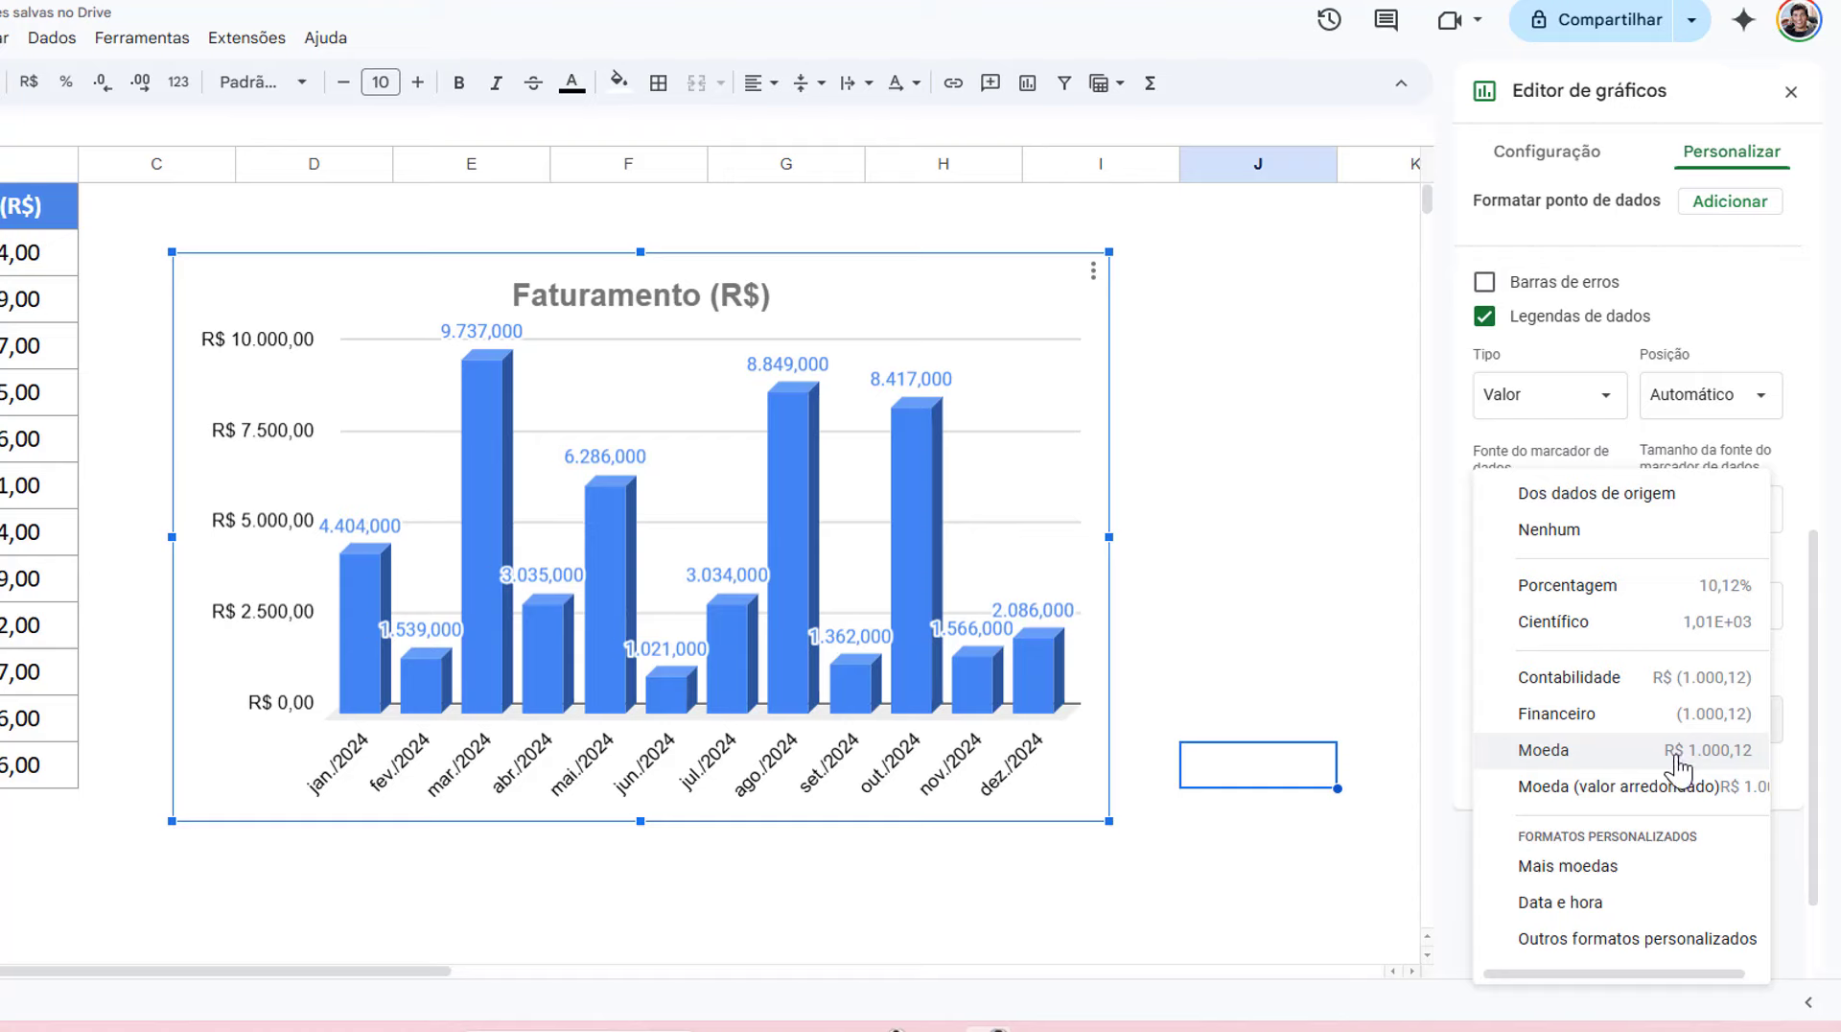
{"action": "left_click", "coordinate": [1678, 767]}
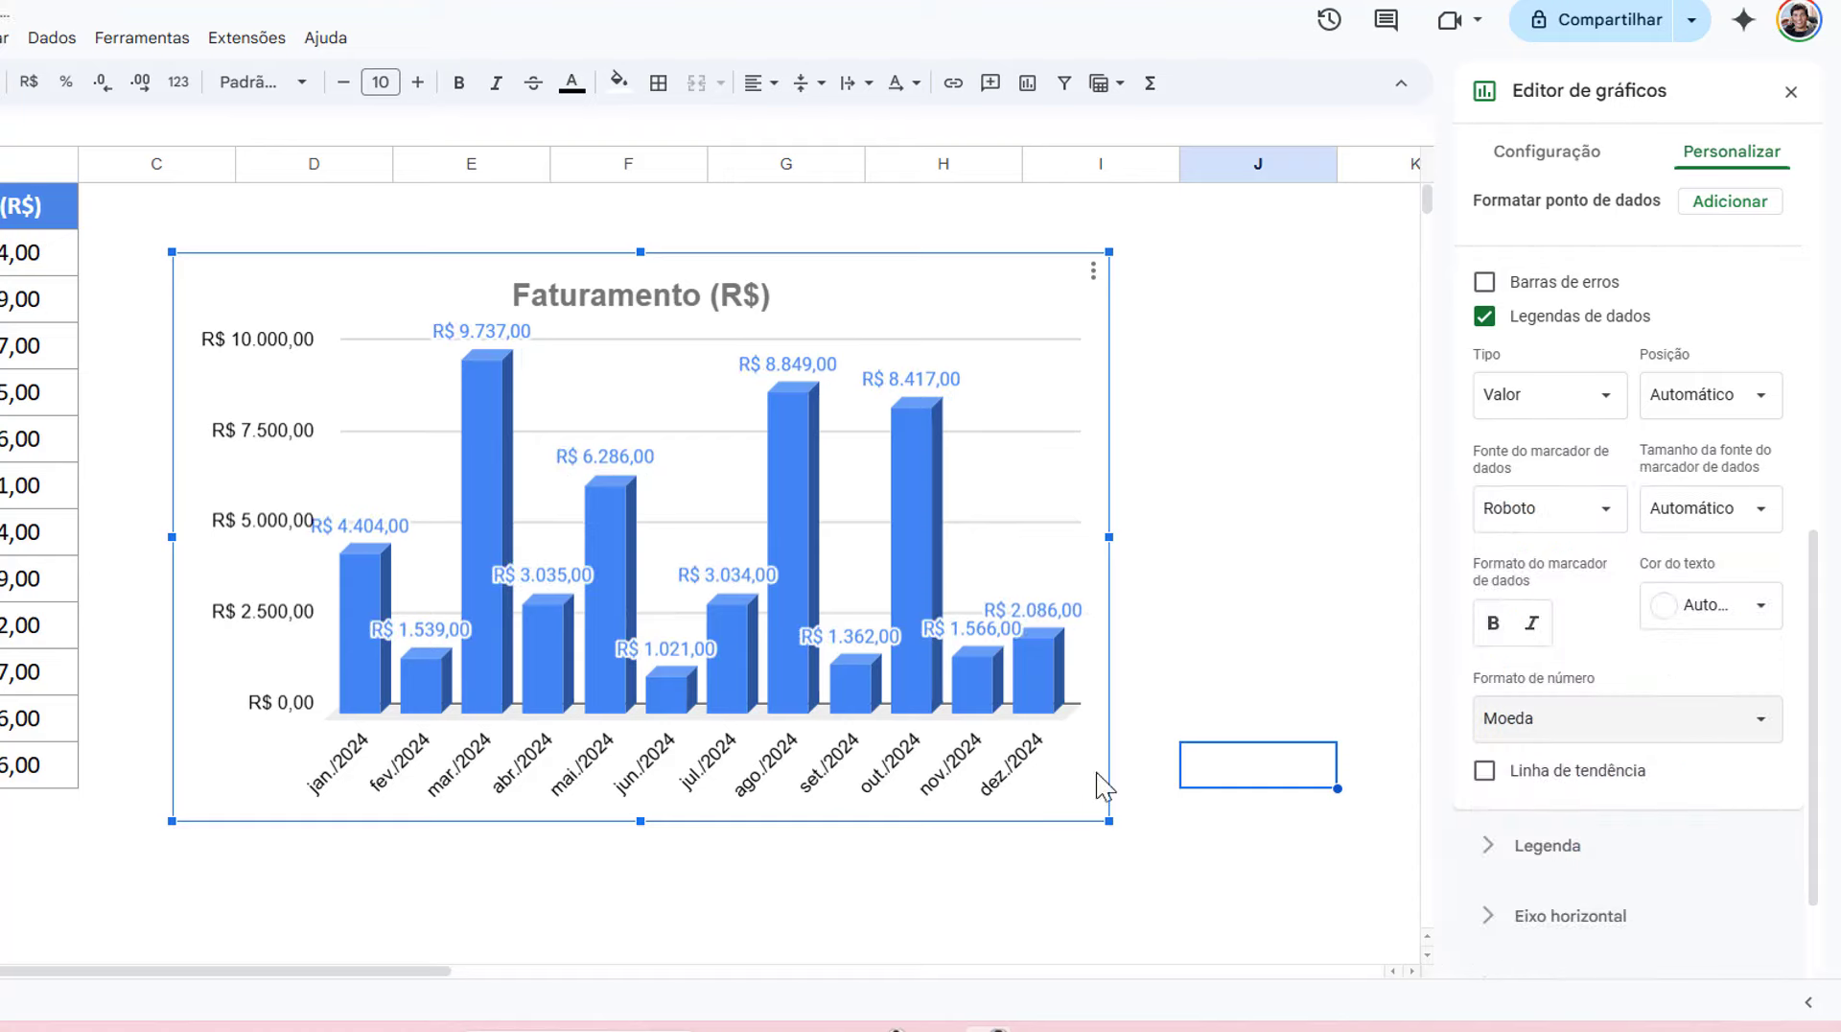
- Try a trend line on the Vendas (R$) series with its label as Personalizado and Nenhum, and turn the trend line off again
{"action": "left_click", "coordinate": [1481, 776]}
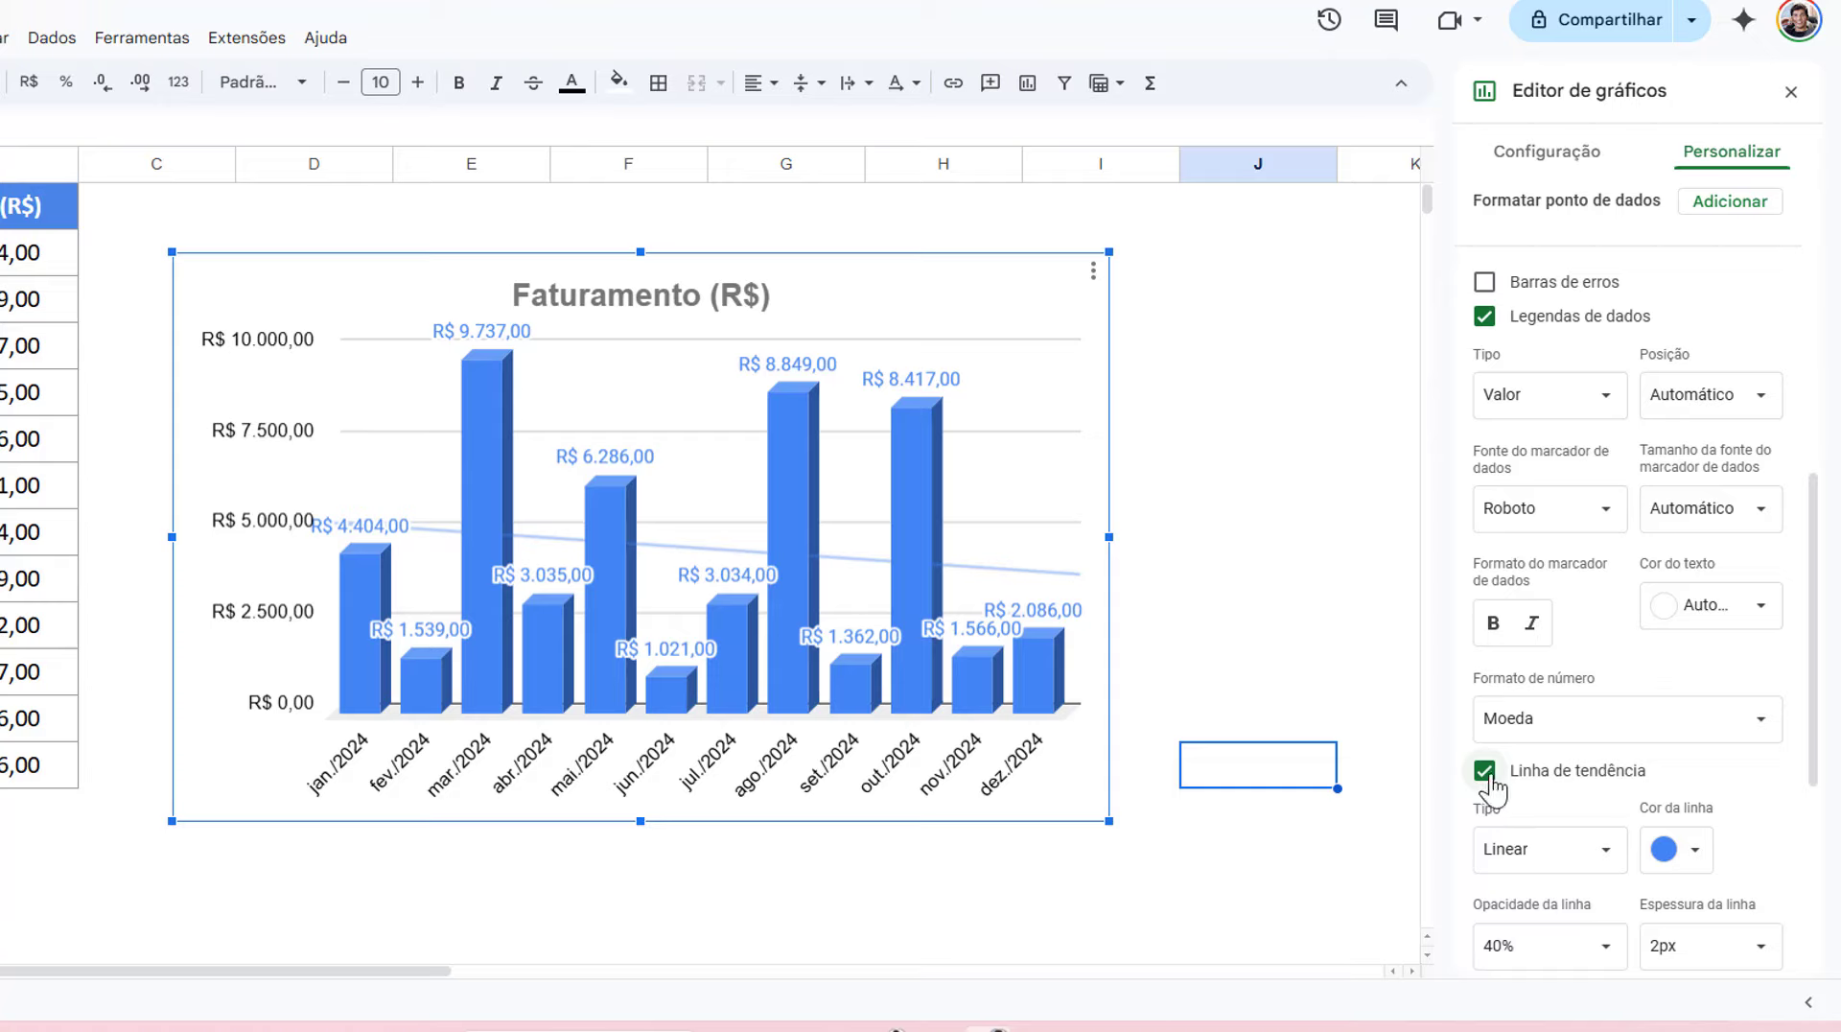
{"action": "left_click_drag", "start_coordinate": [1825, 739], "coordinate": [1827, 847]}
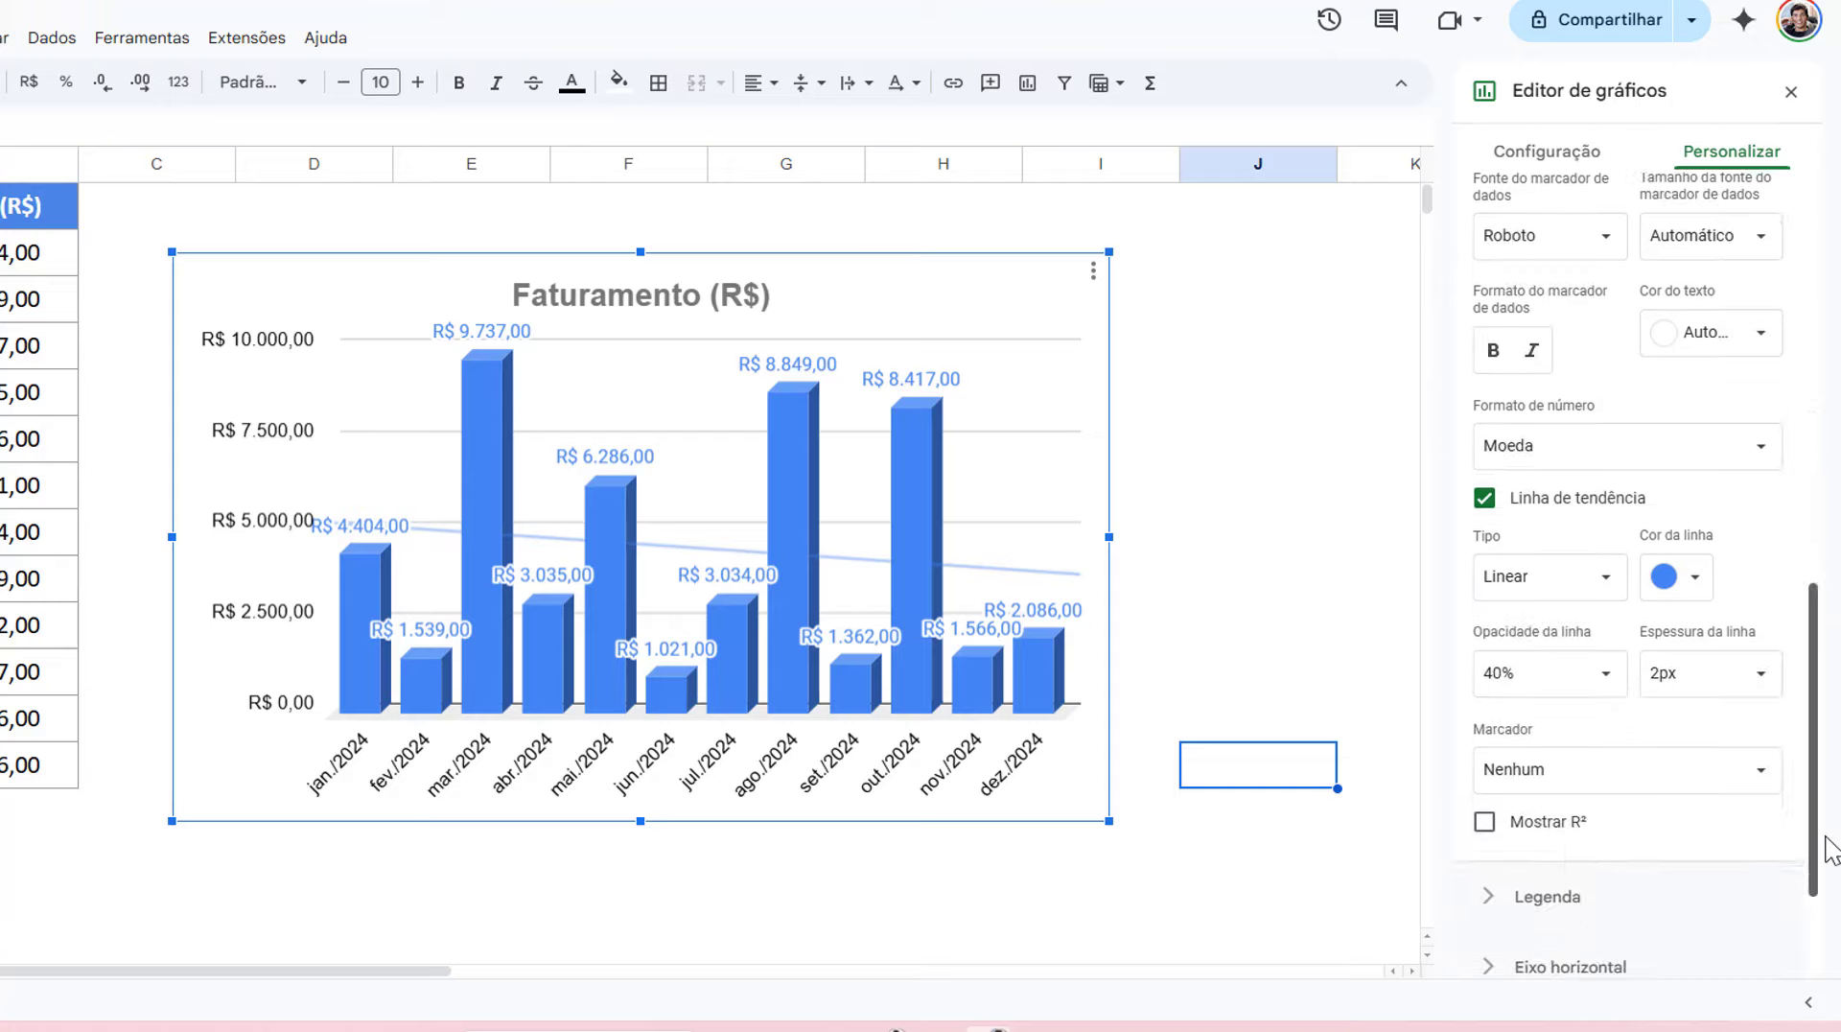
{"action": "left_click", "coordinate": [1762, 773]}
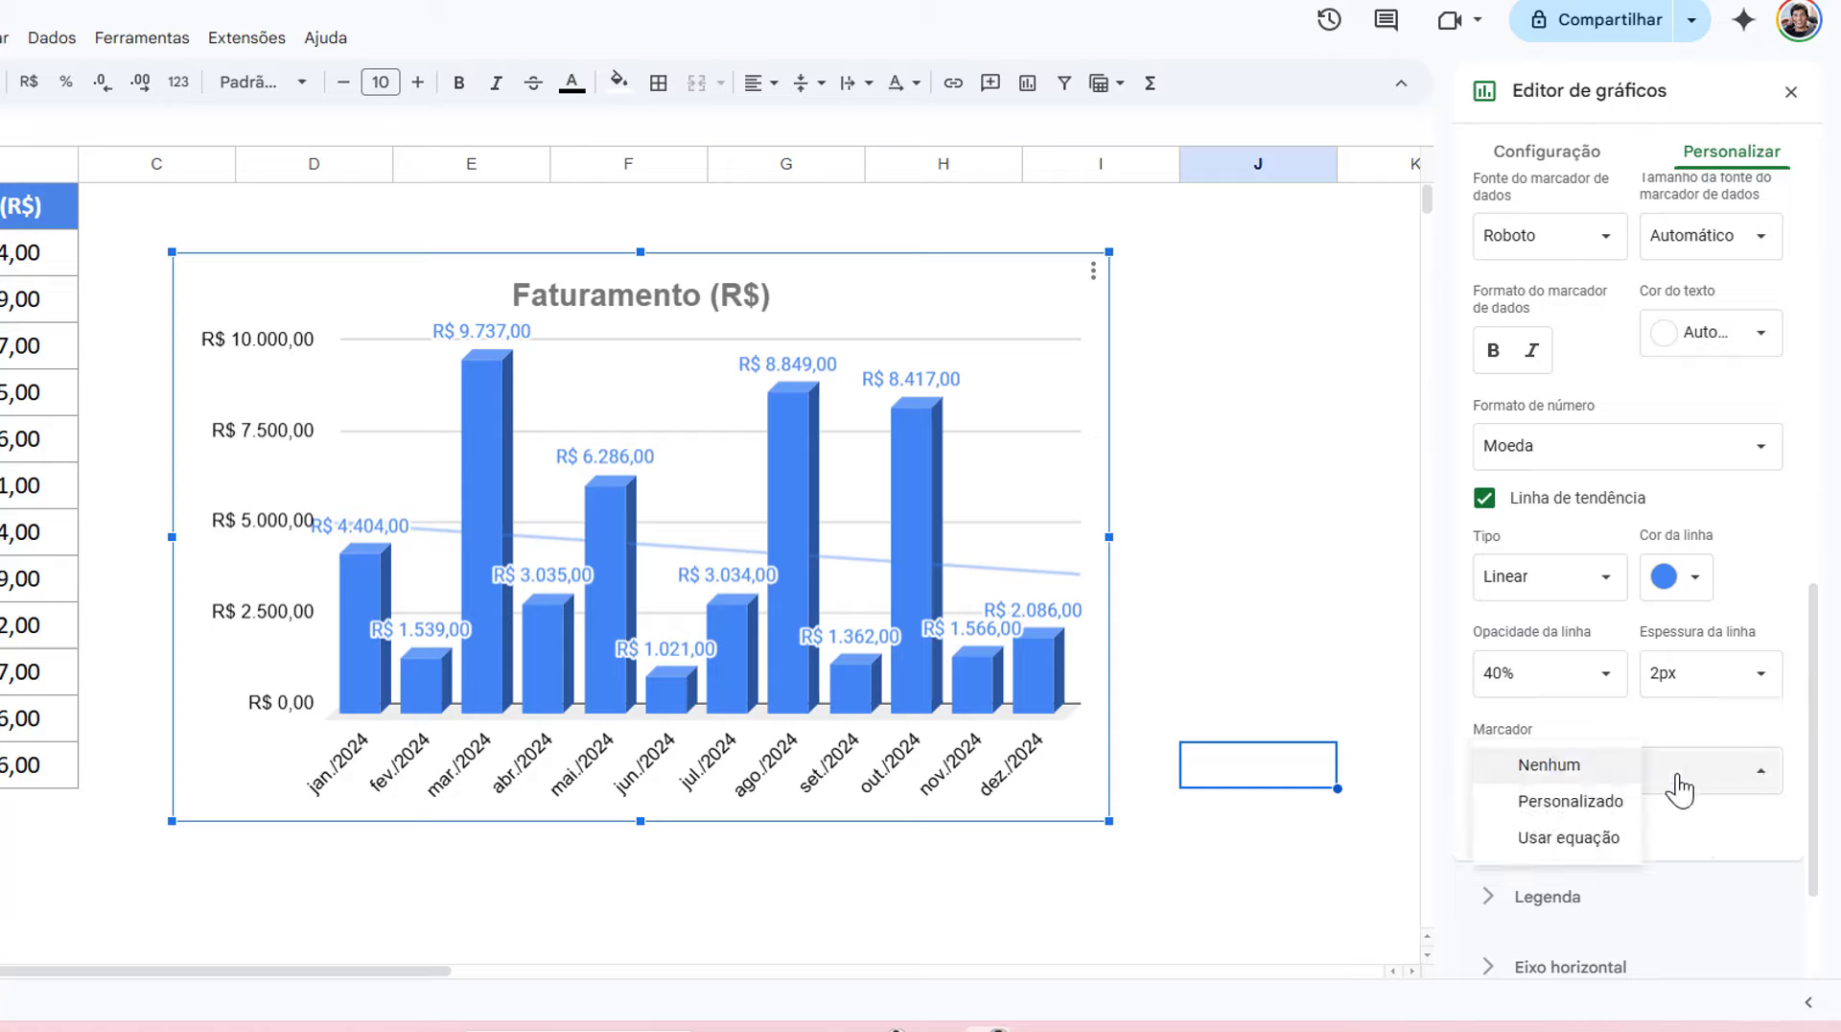
{"action": "left_click", "coordinate": [1577, 802]}
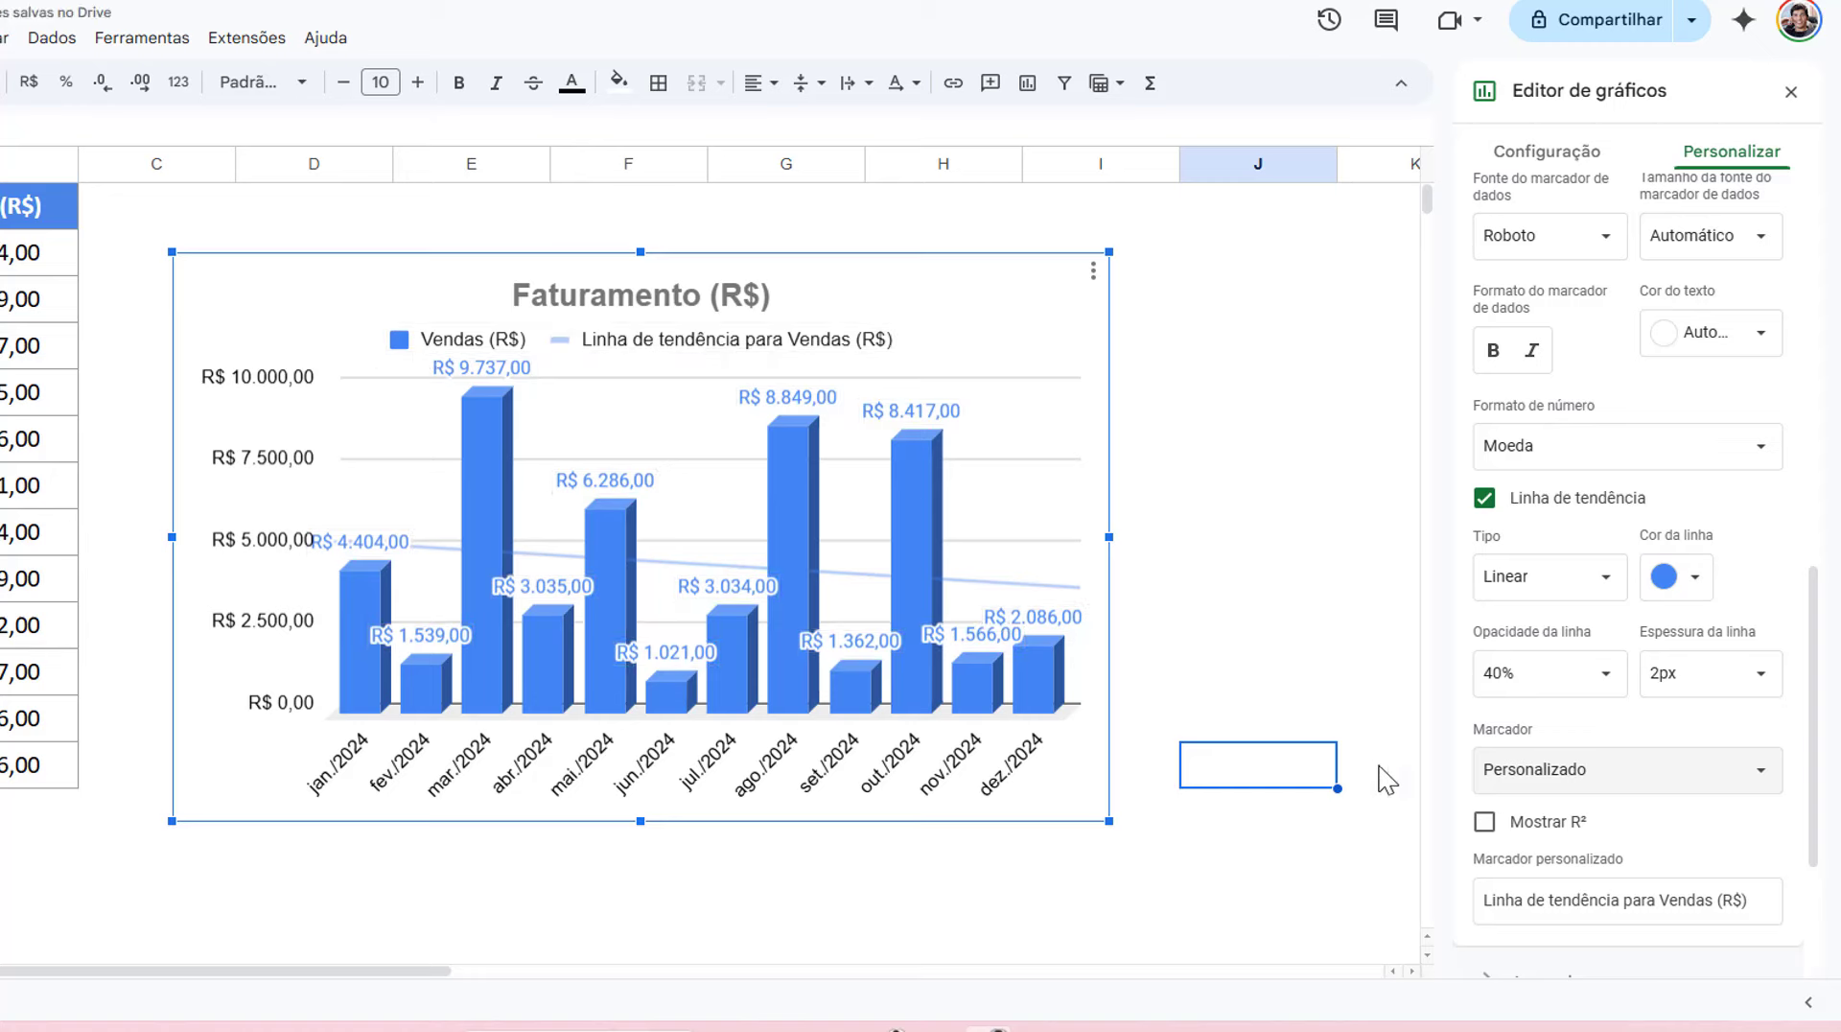
{"action": "left_click", "coordinate": [1635, 782]}
{"action": "left_click", "coordinate": [1534, 731]}
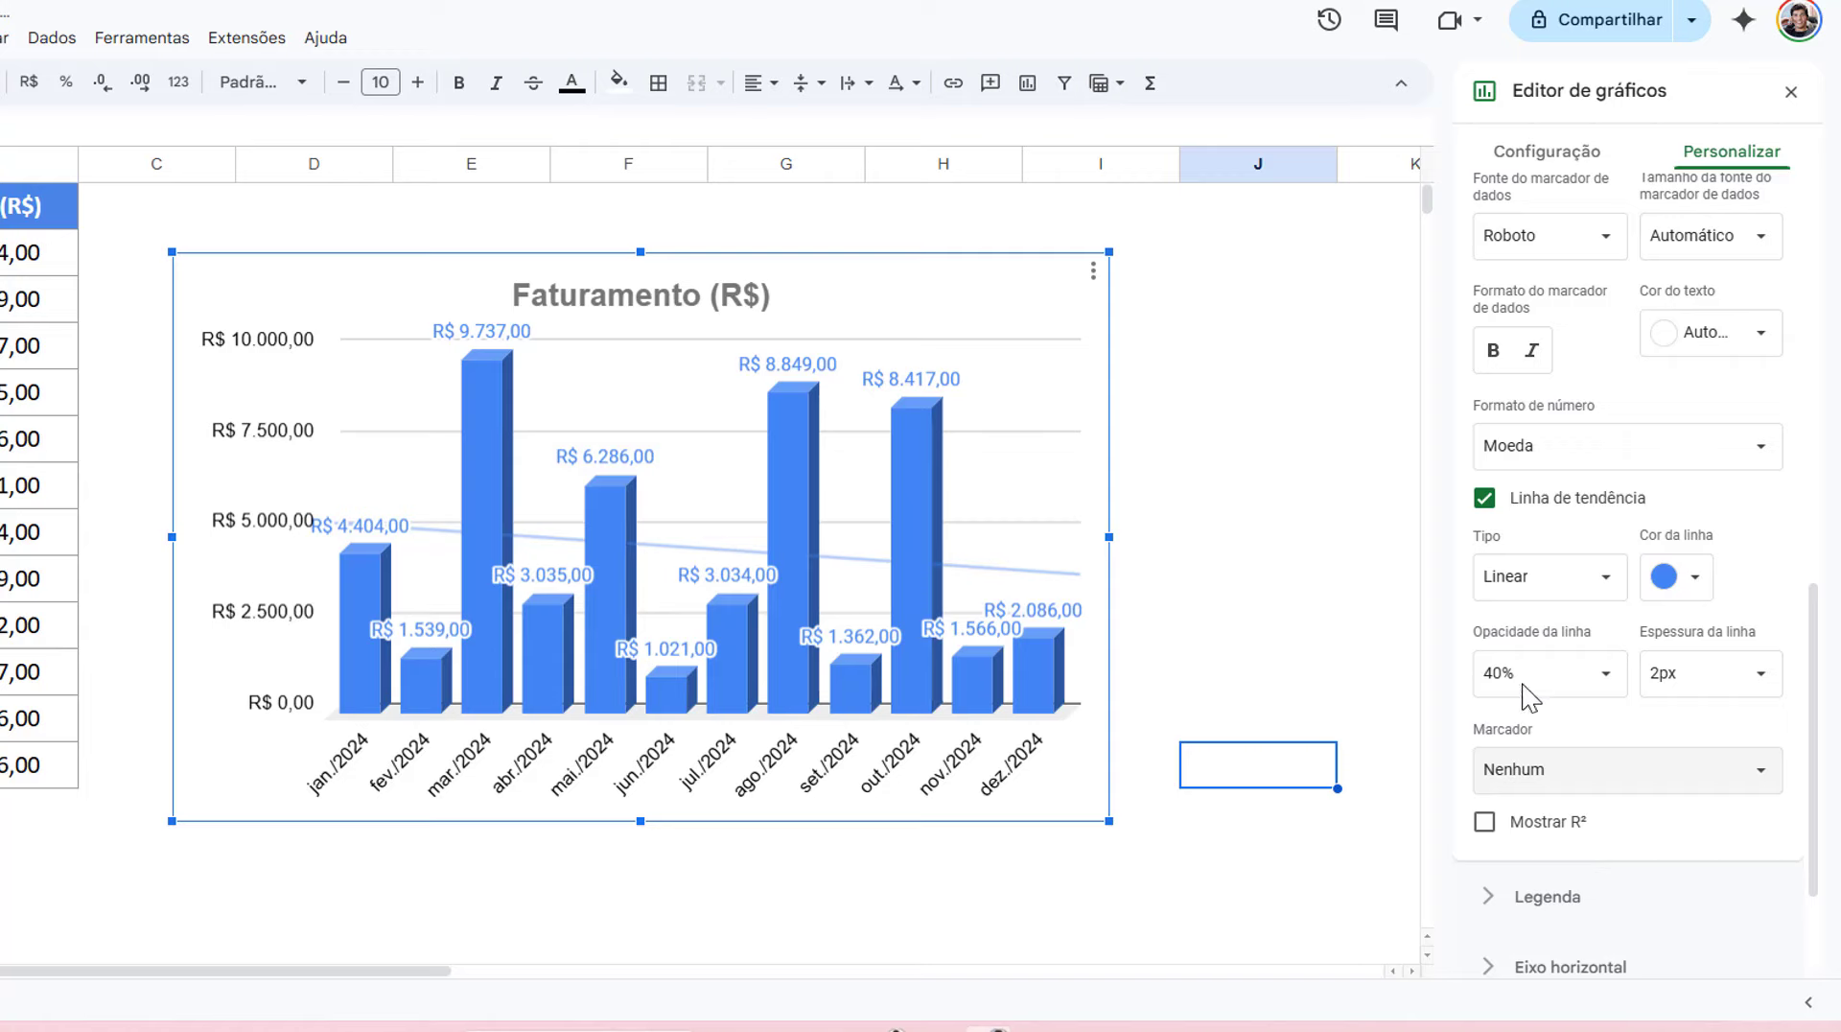
{"action": "scroll", "coordinate": [1544, 472], "scroll_direction": "up", "scroll_amount": 4}
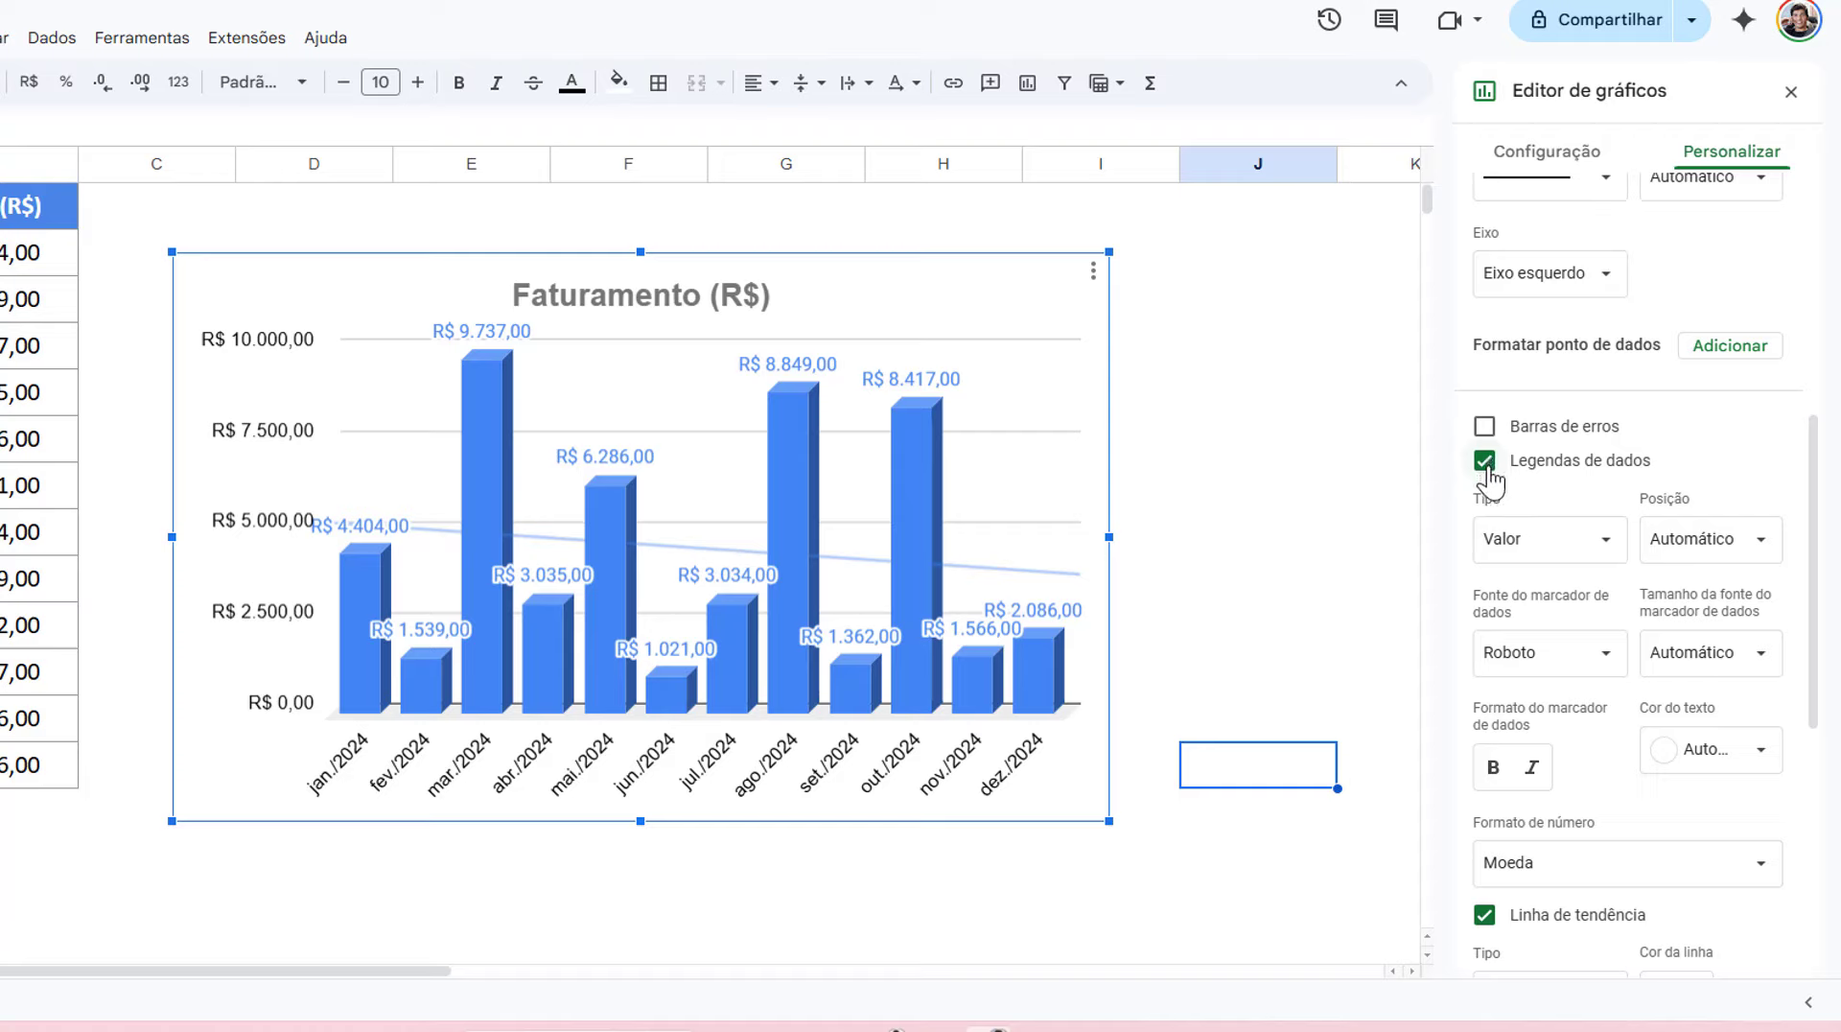
{"action": "scroll", "coordinate": [1630, 671], "scroll_direction": "down", "scroll_amount": 3}
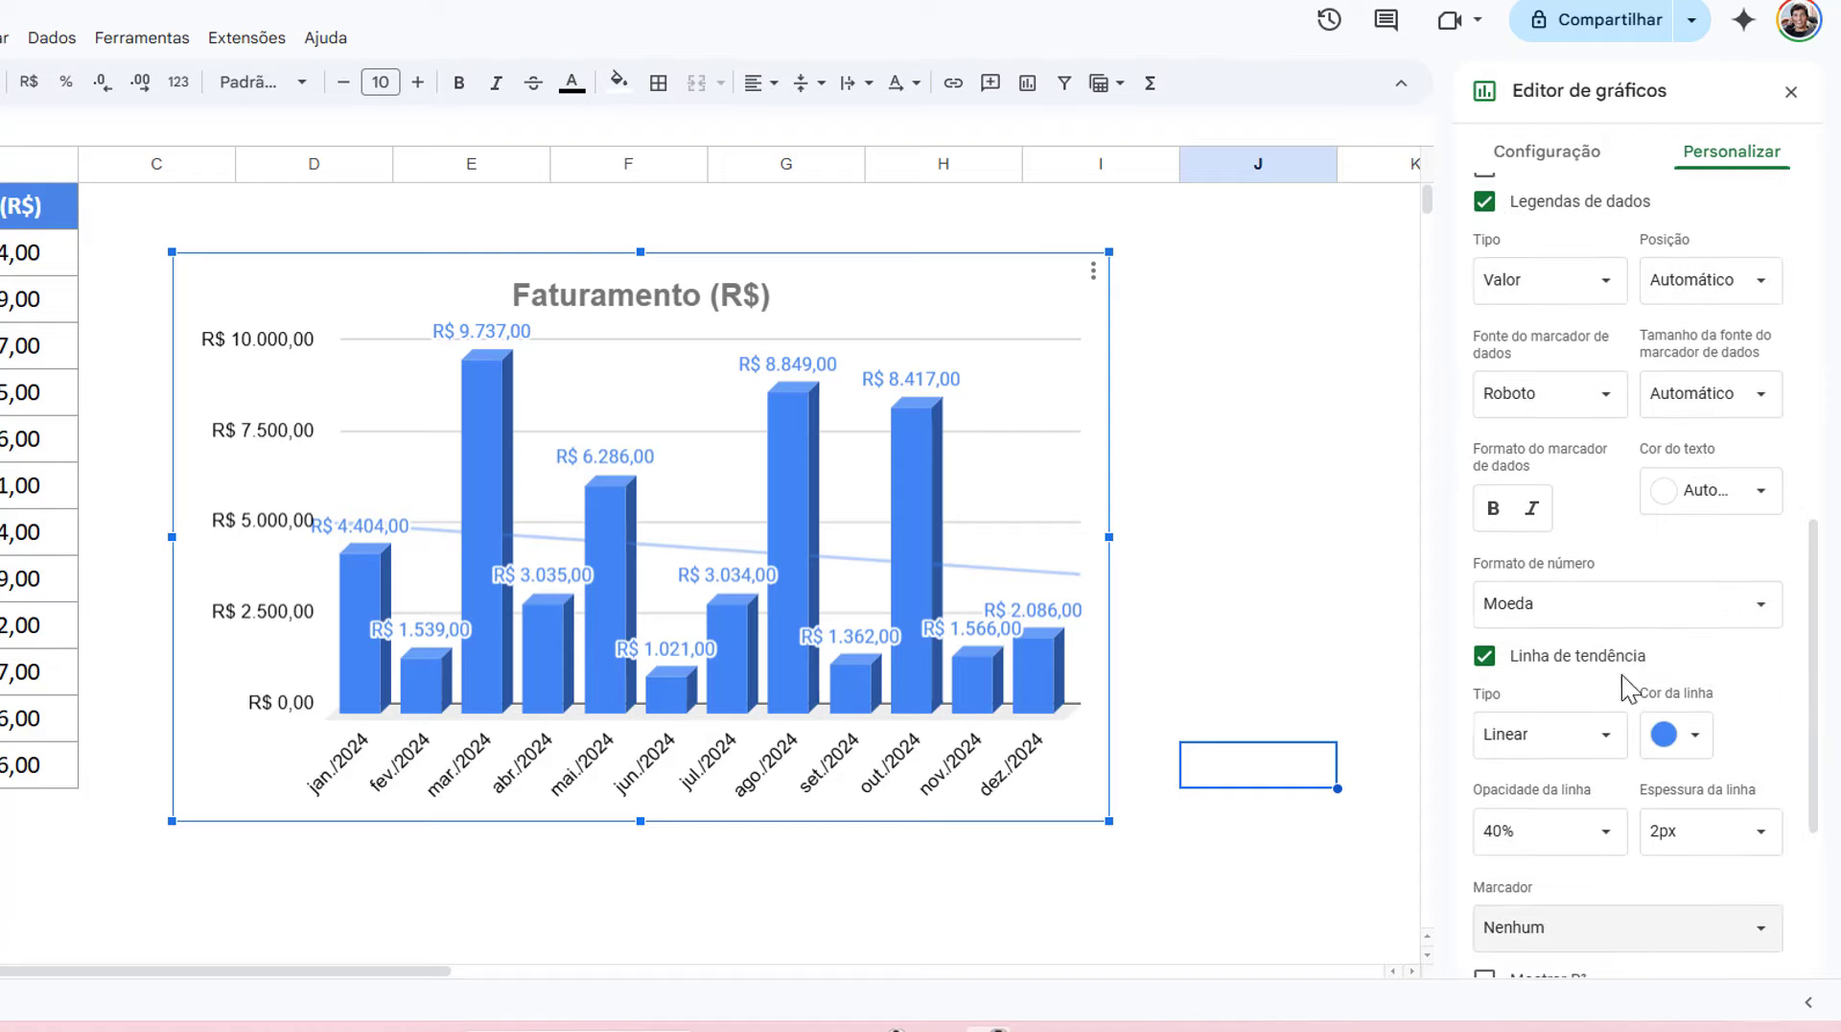
{"action": "left_click", "coordinate": [1483, 661]}
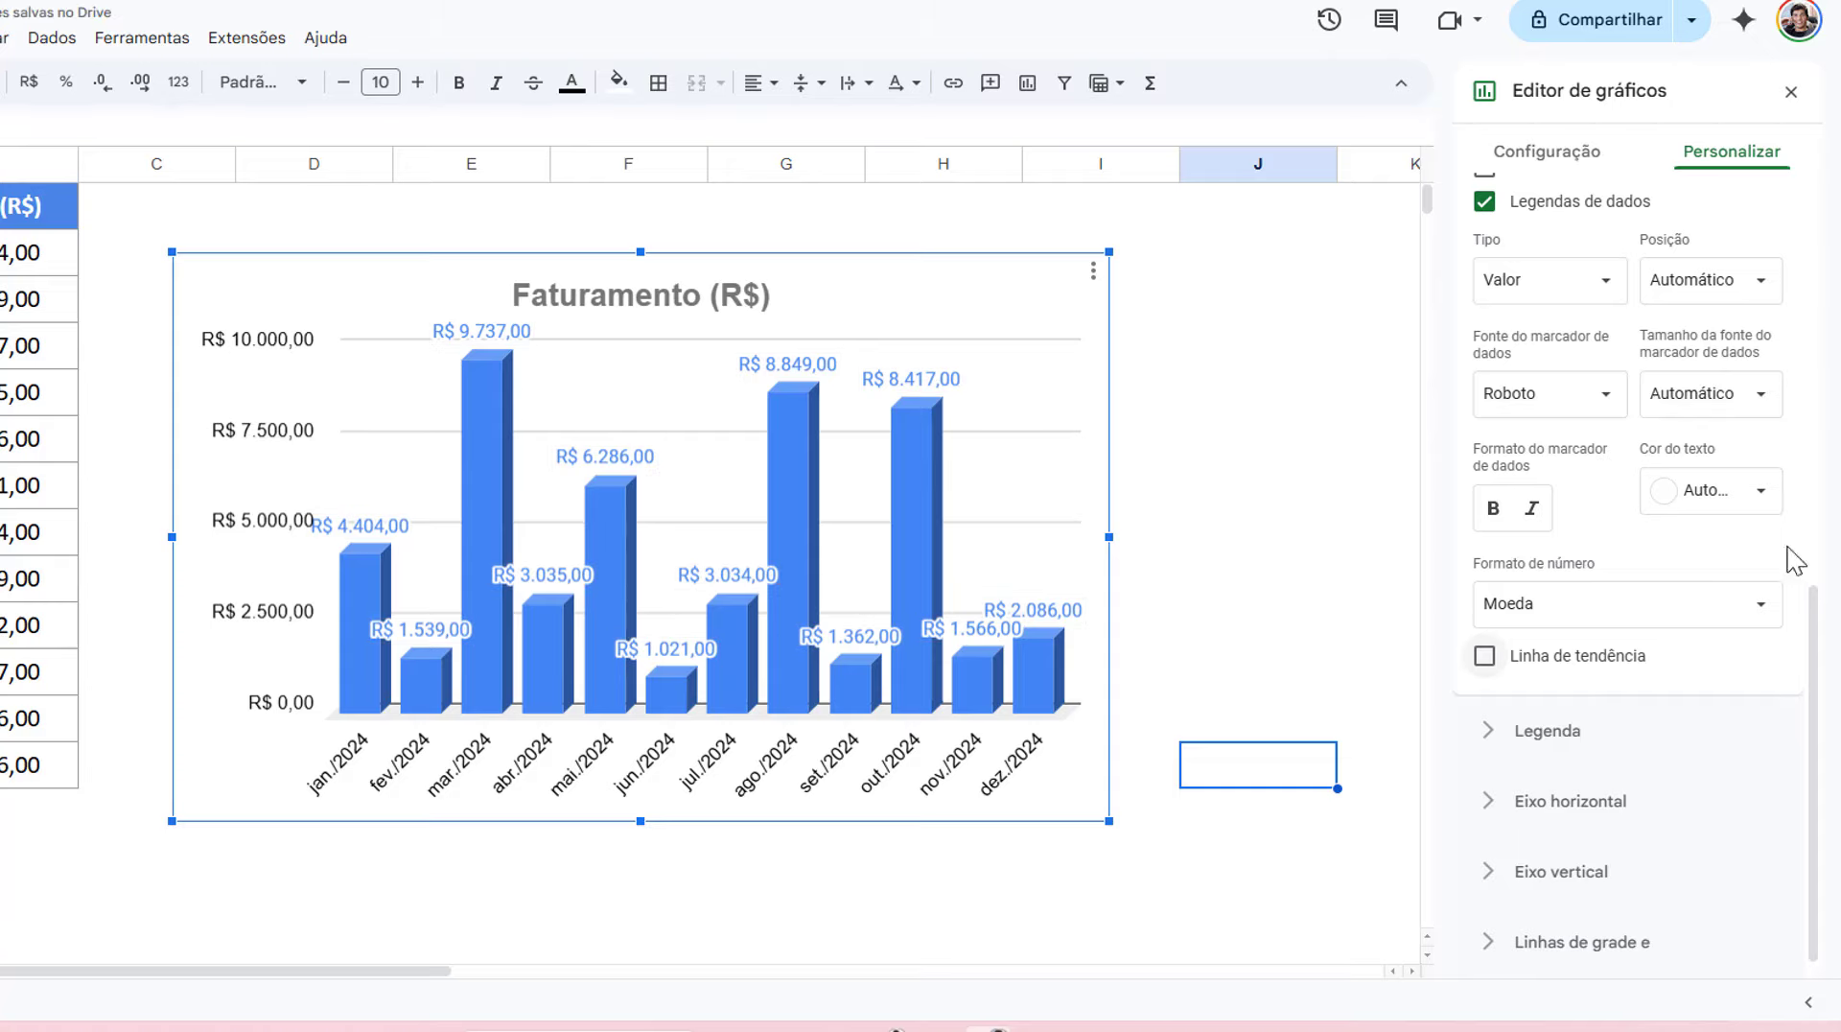
{"action": "scroll", "coordinate": [1822, 653], "scroll_direction": "up", "scroll_amount": 3}
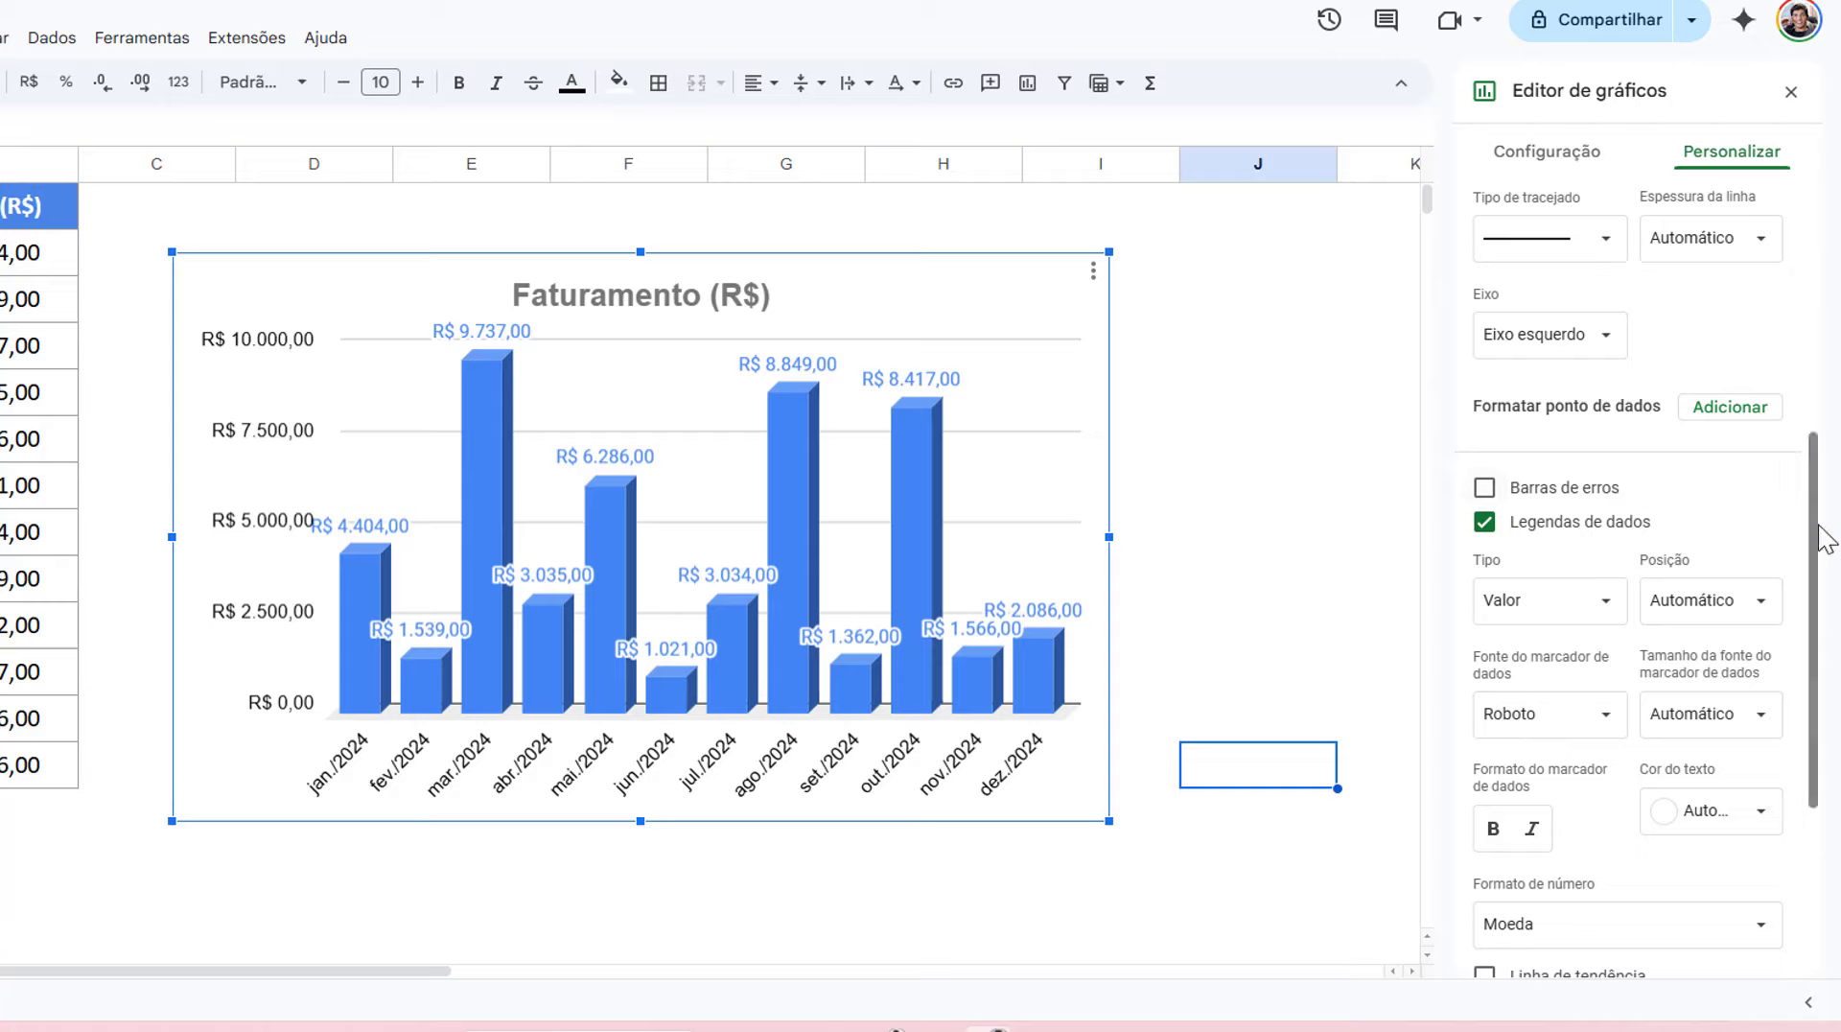
{"action": "scroll", "coordinate": [1819, 533], "scroll_direction": "up", "scroll_amount": 5}
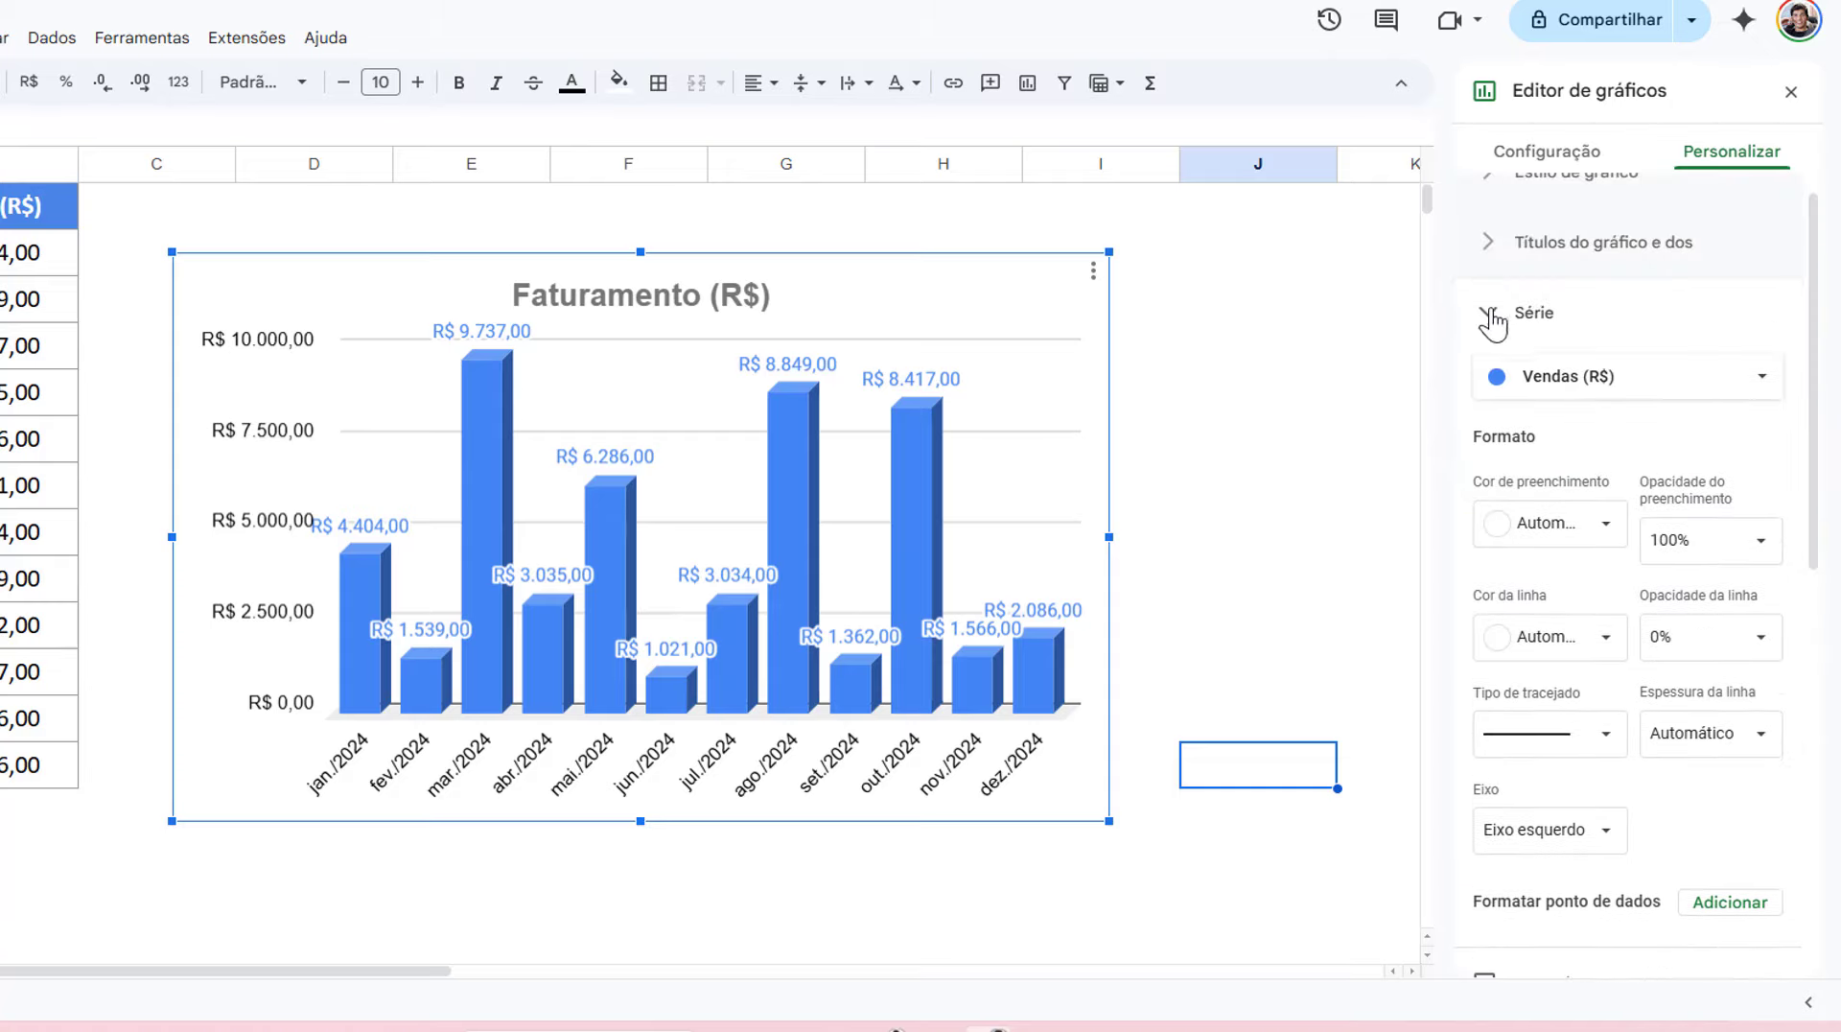
- Try the chart legend in the Acima, Abaixo and Esquerda positions
{"action": "left_click", "coordinate": [1486, 324]}
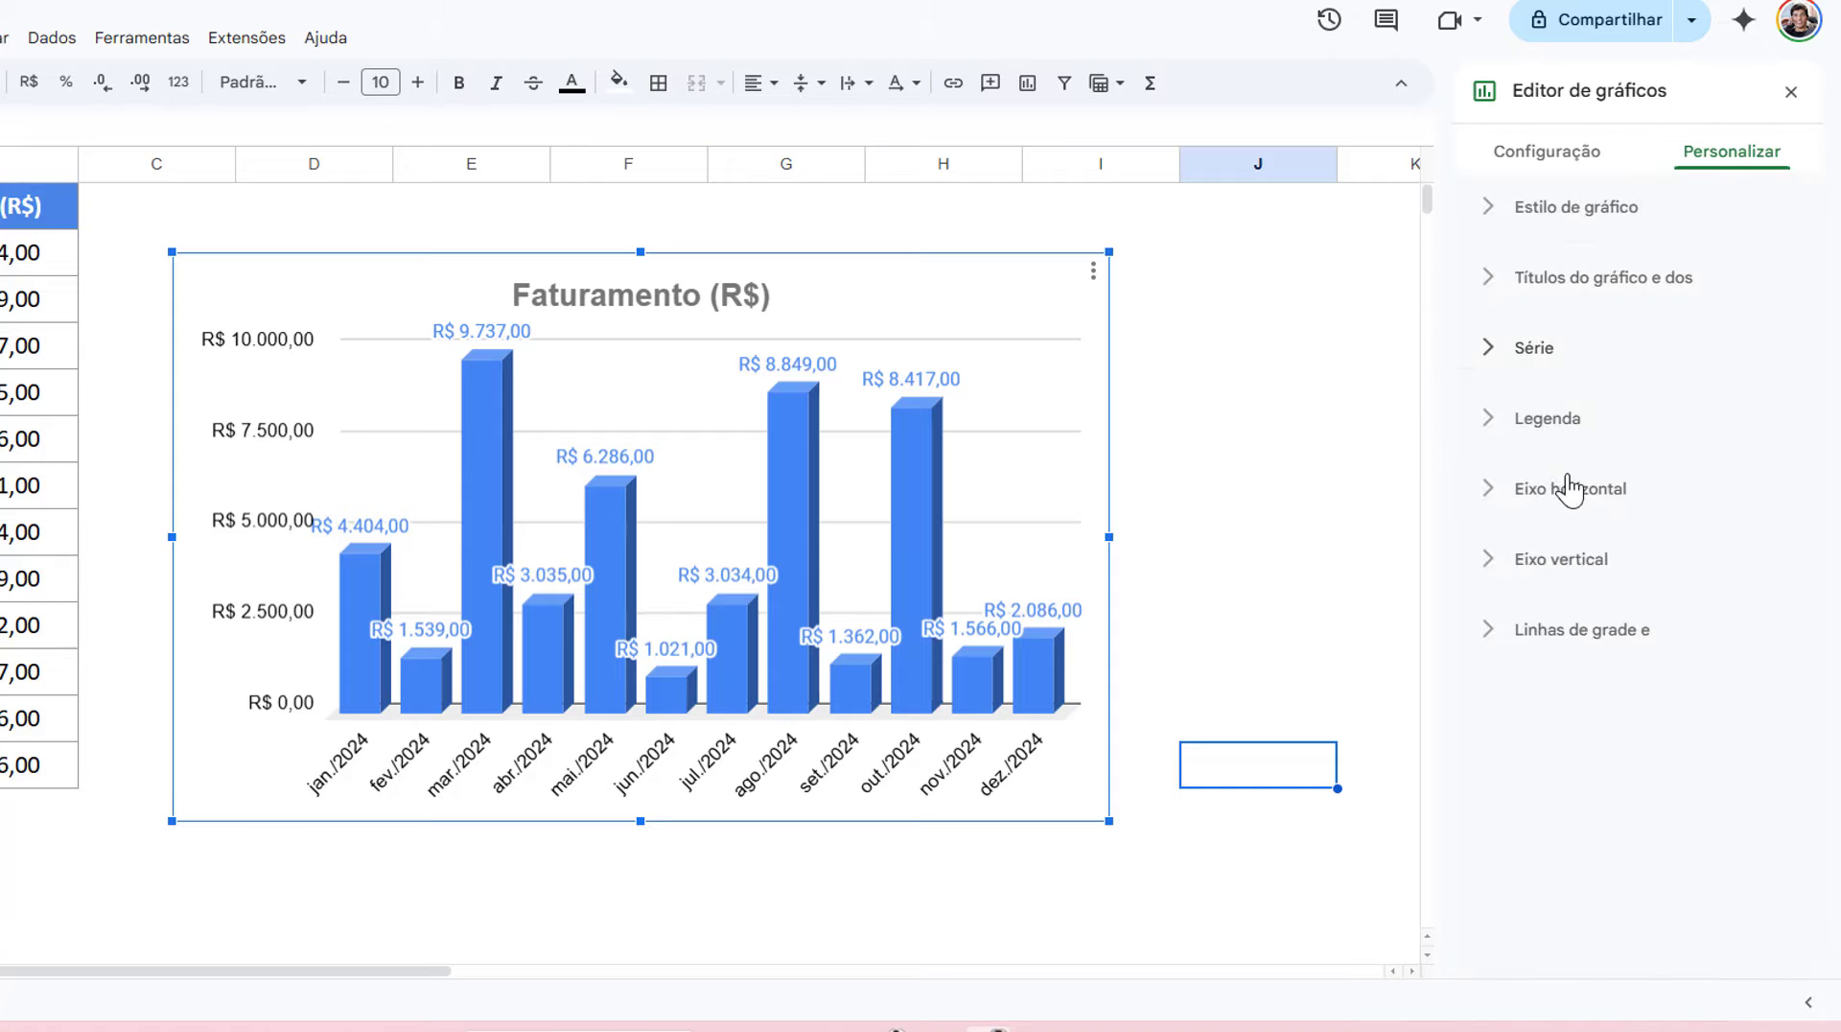
{"action": "left_click", "coordinate": [1496, 422]}
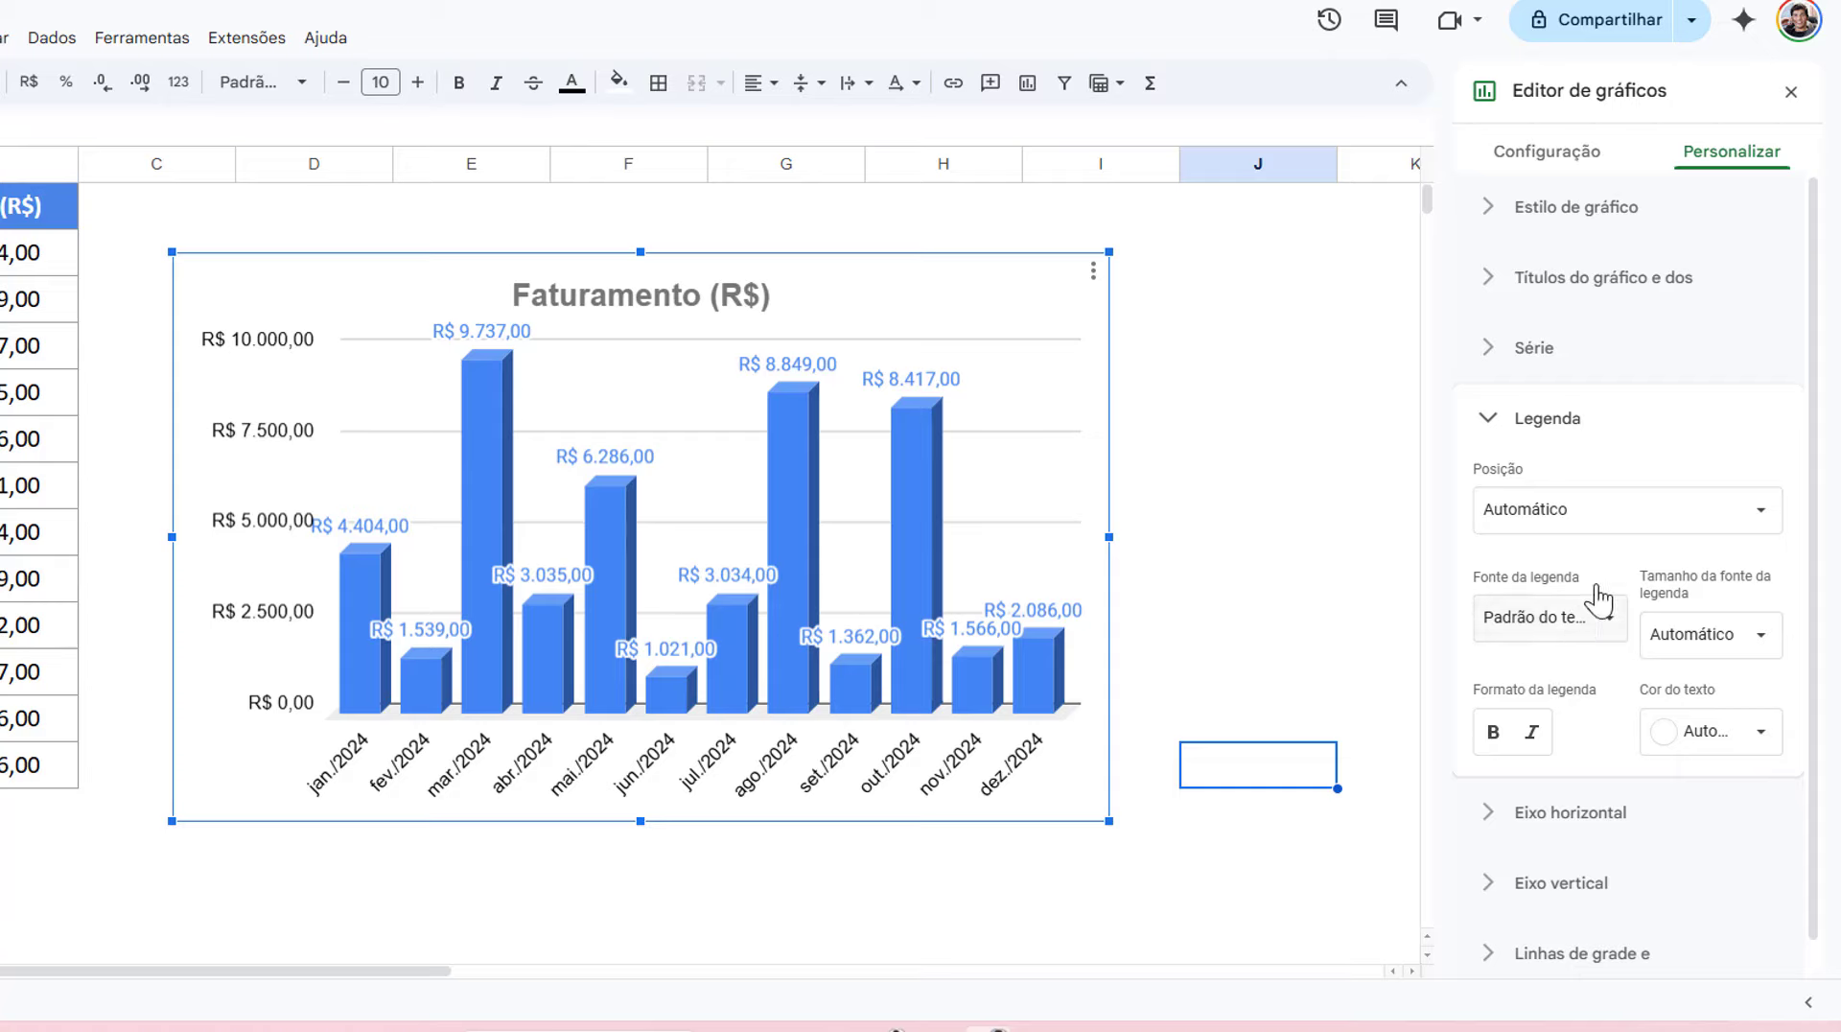
{"action": "left_click", "coordinate": [1665, 525]}
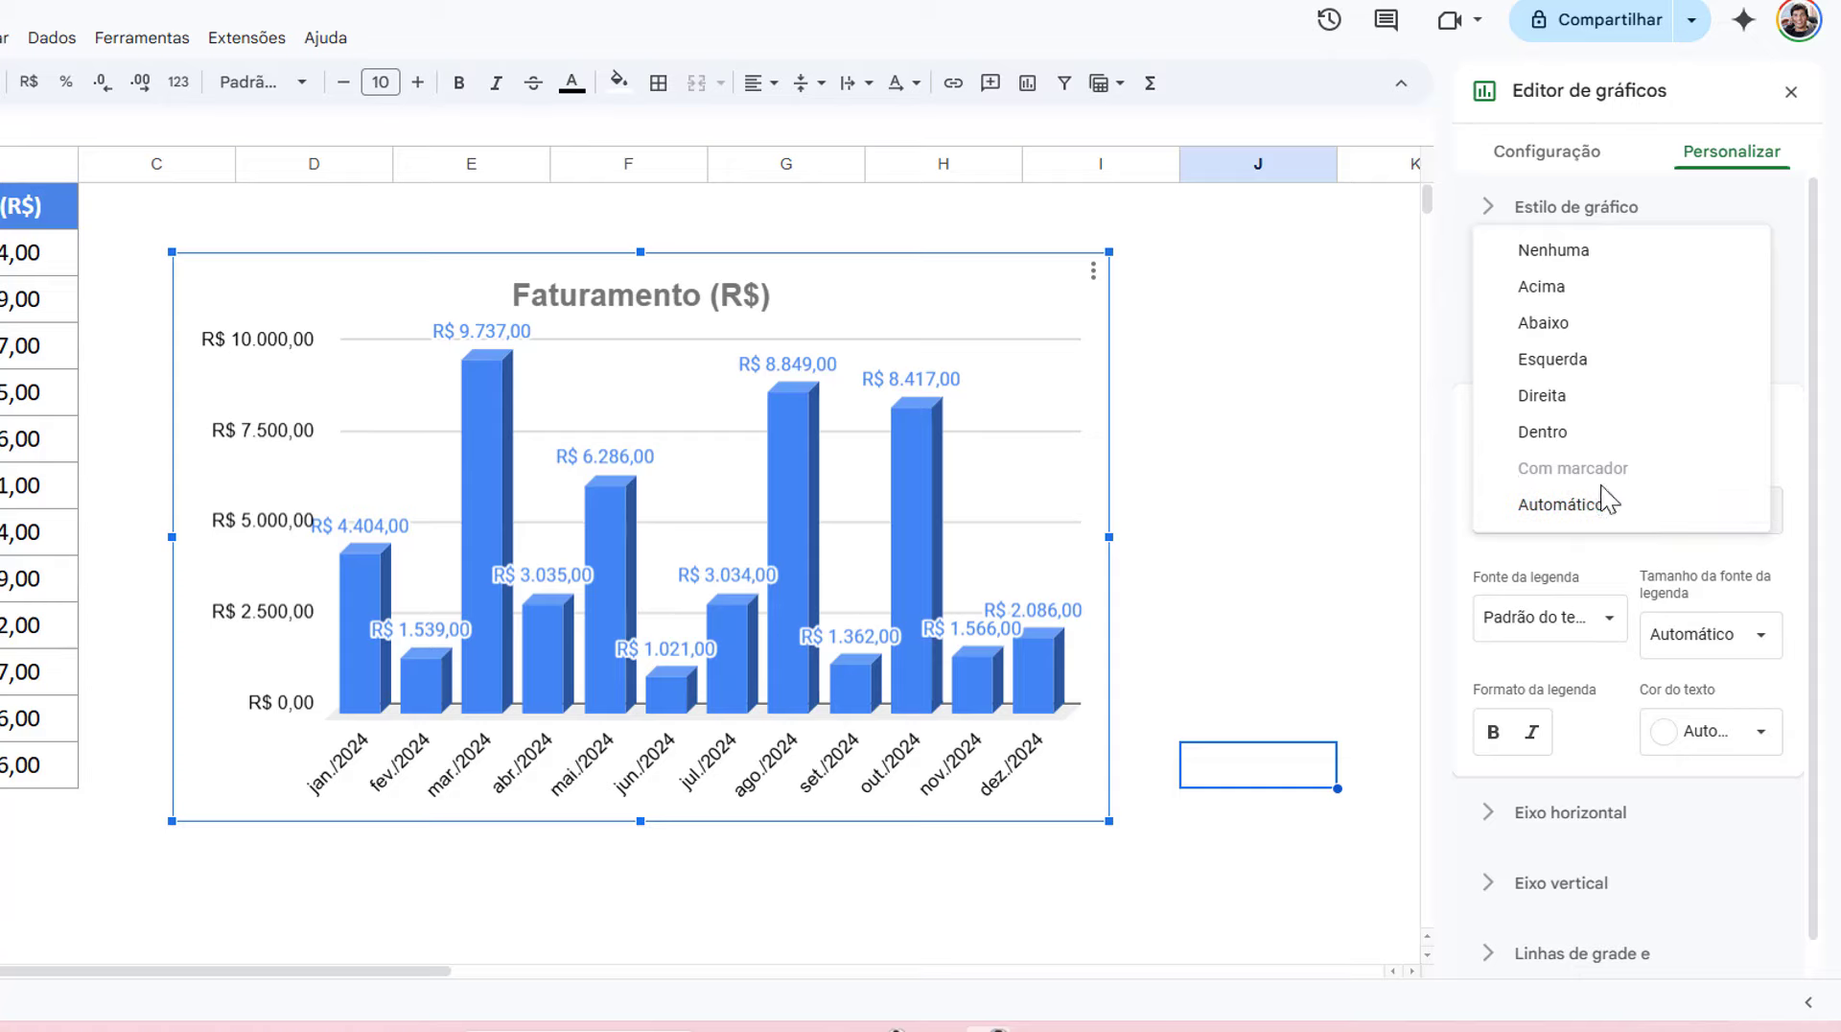
{"action": "left_click", "coordinate": [1592, 293]}
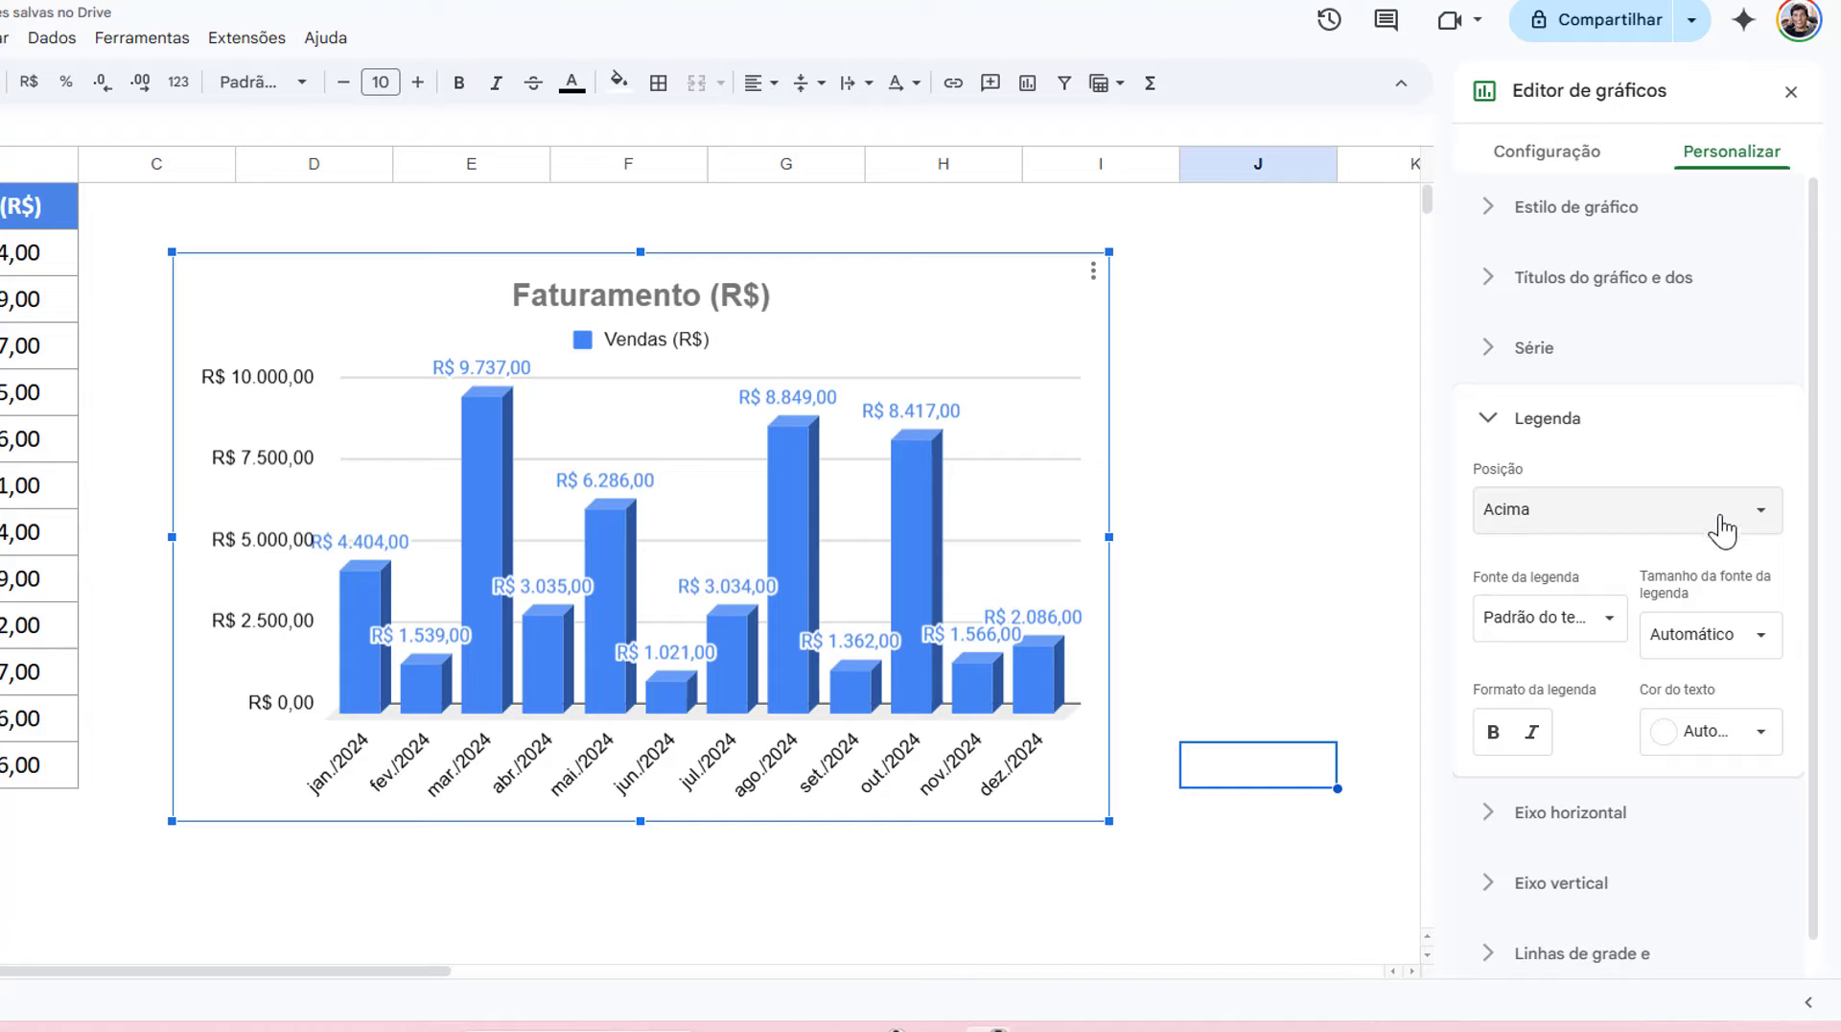
{"action": "left_click", "coordinate": [1665, 518]}
{"action": "left_click", "coordinate": [1601, 540]}
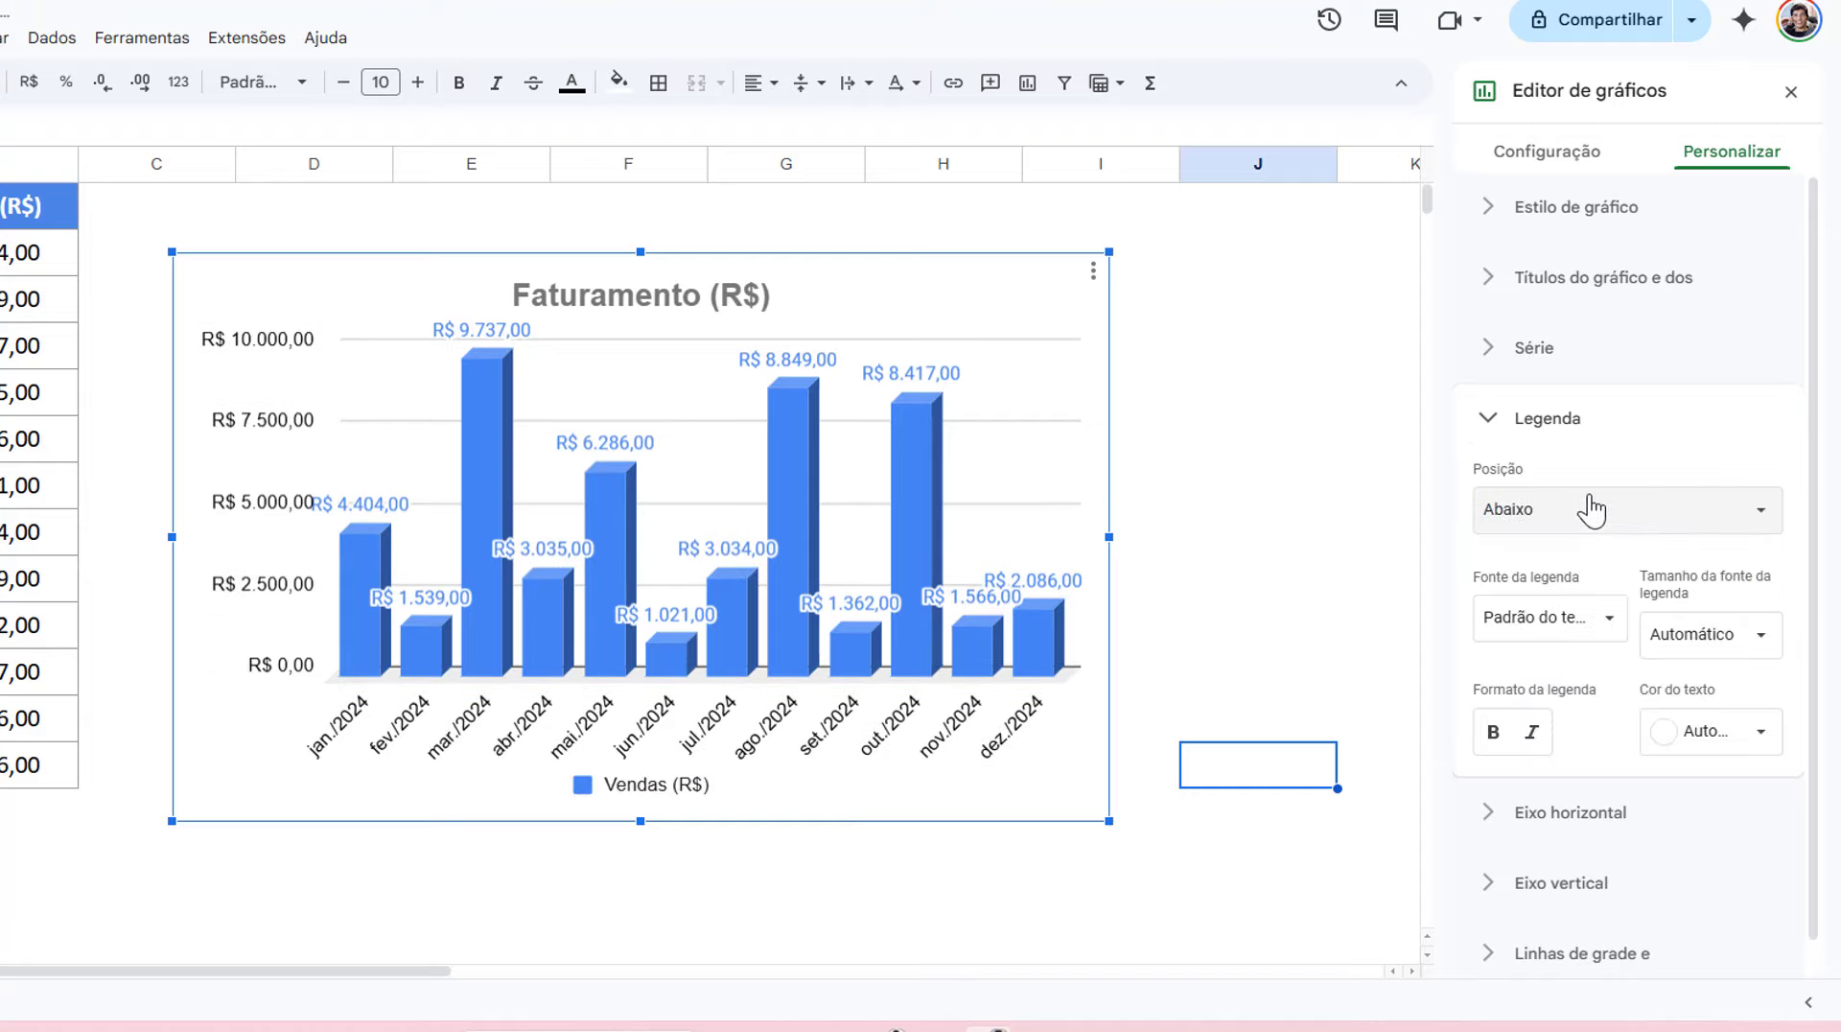
{"action": "left_click", "coordinate": [1590, 506]}
{"action": "left_click", "coordinate": [1548, 556]}
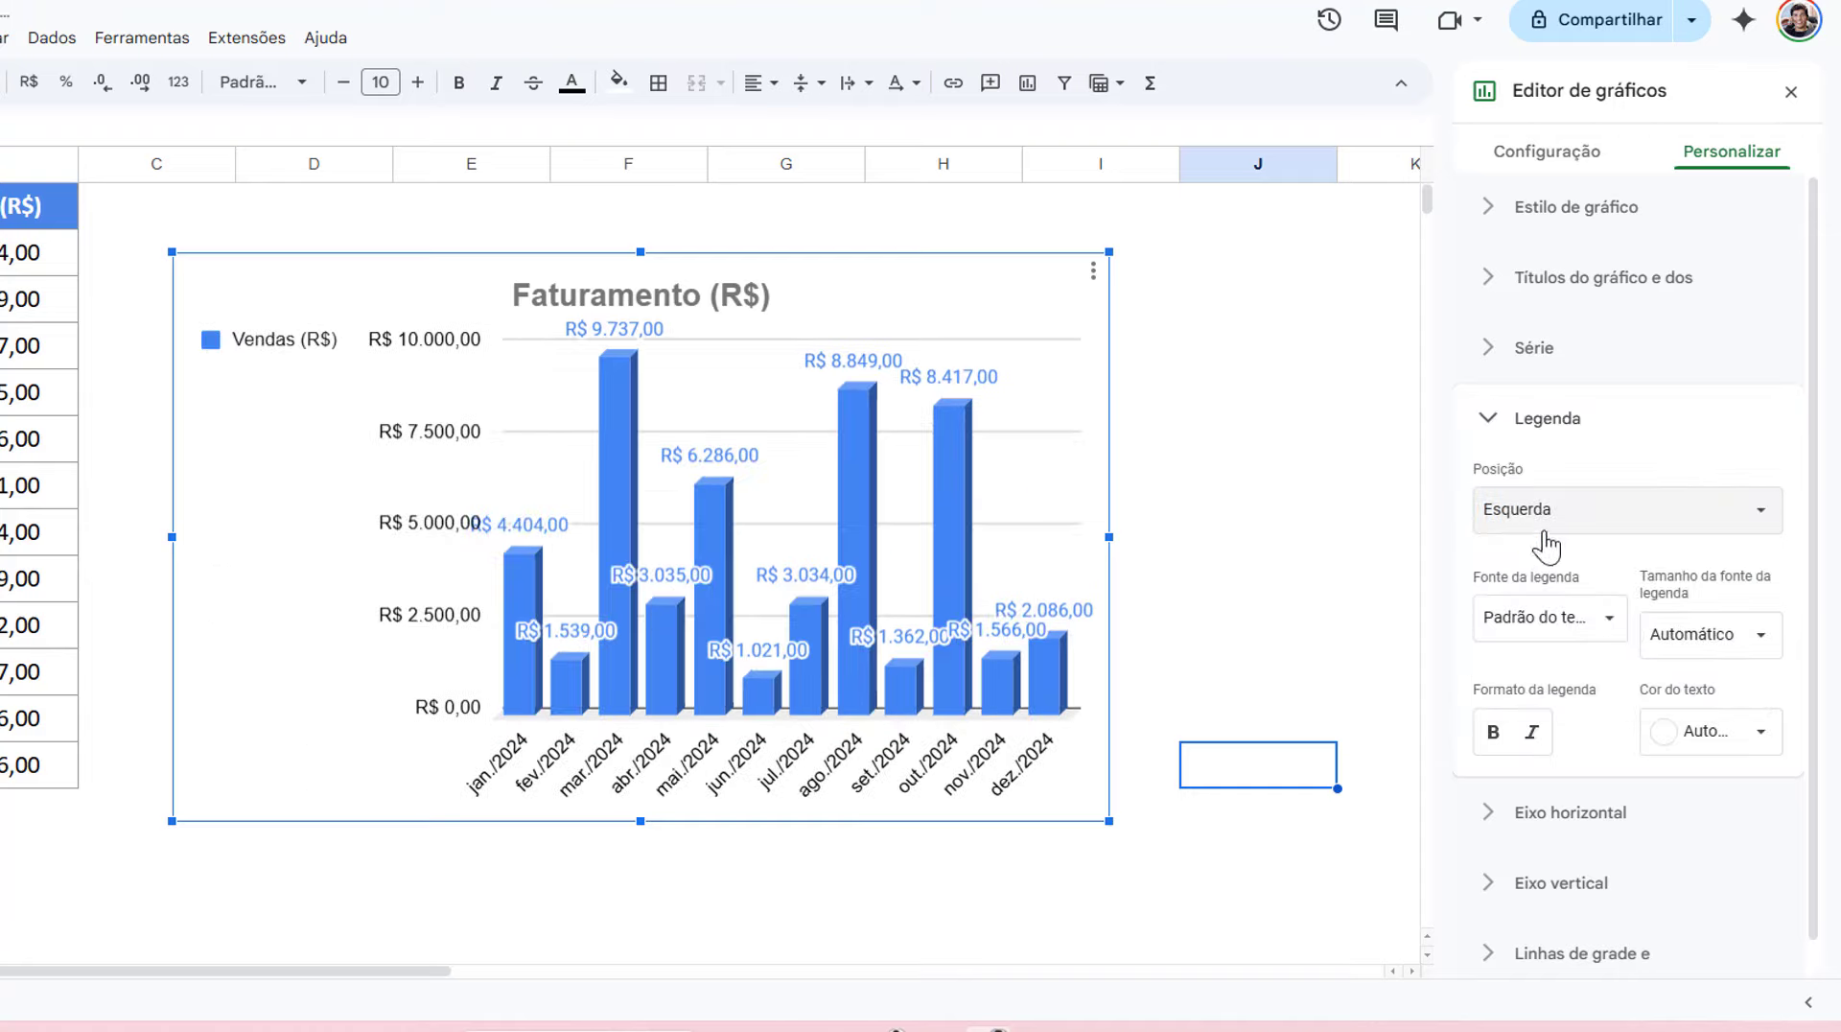
- Set the chart legend's position to Nenhuma and close the legend settings
{"action": "left_click", "coordinate": [1544, 514]}
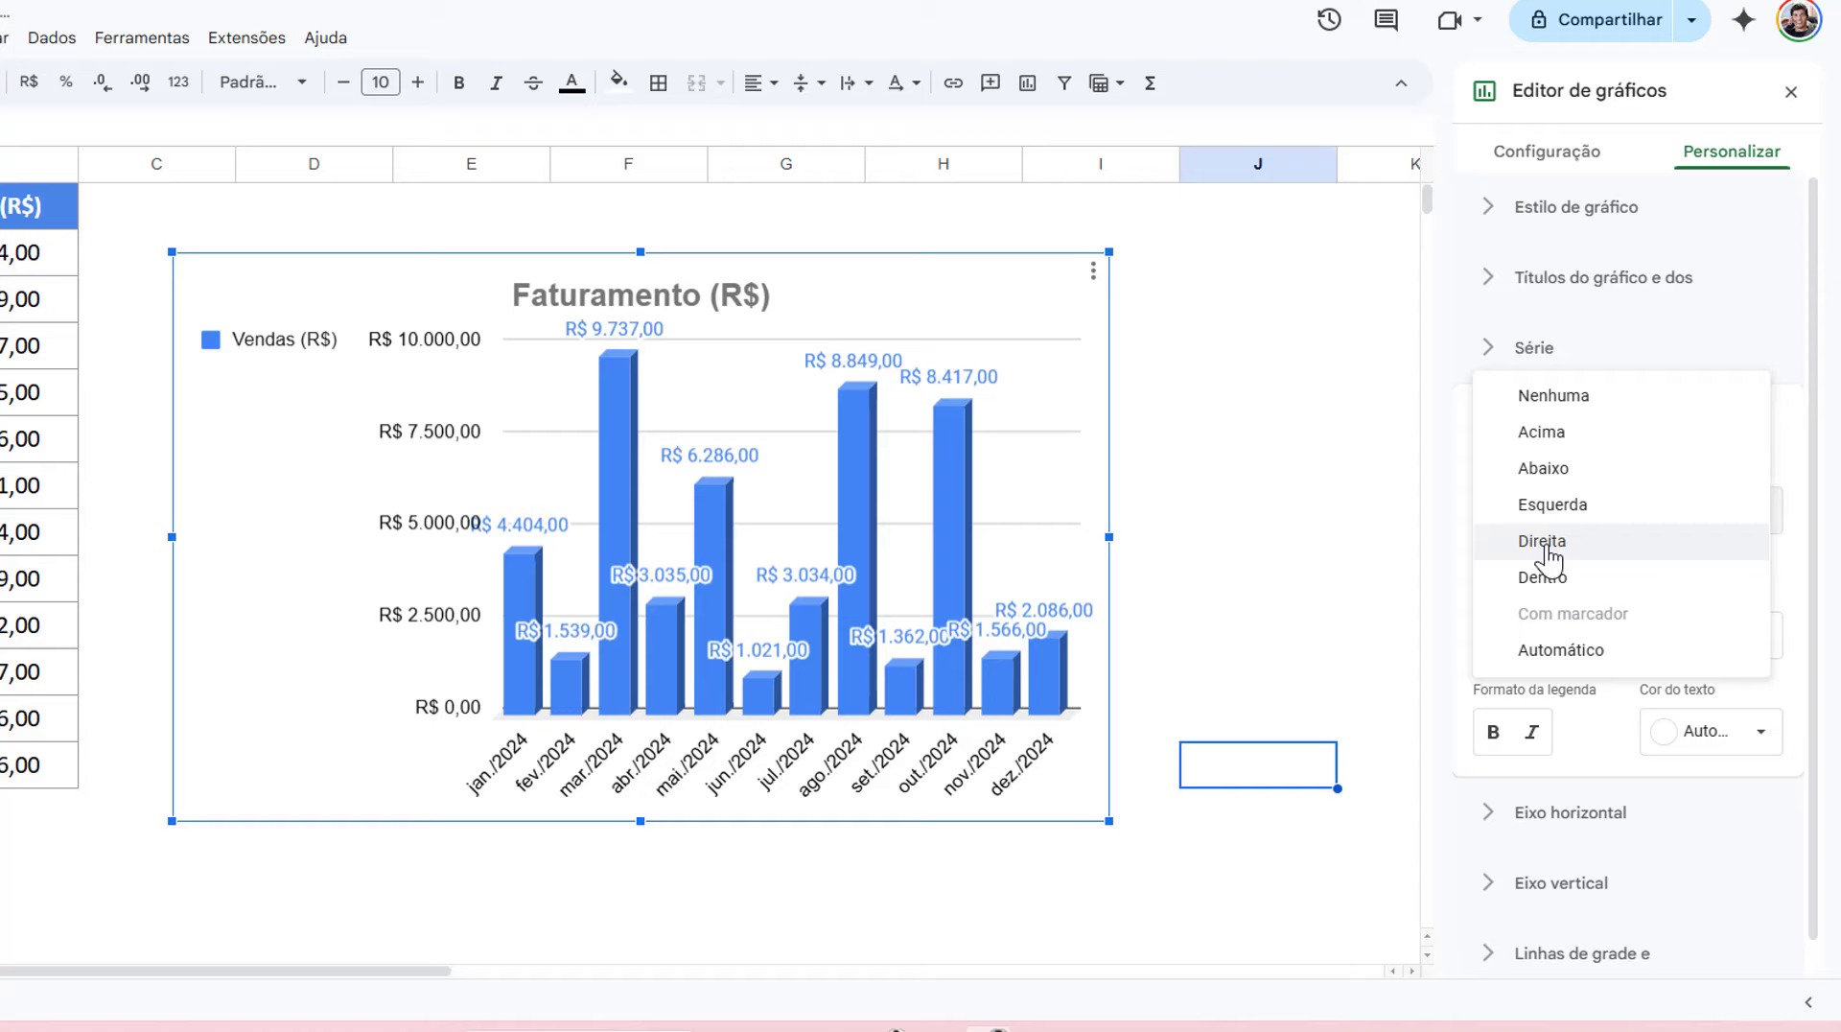
{"action": "left_click", "coordinate": [1600, 401]}
{"action": "left_click", "coordinate": [1483, 426]}
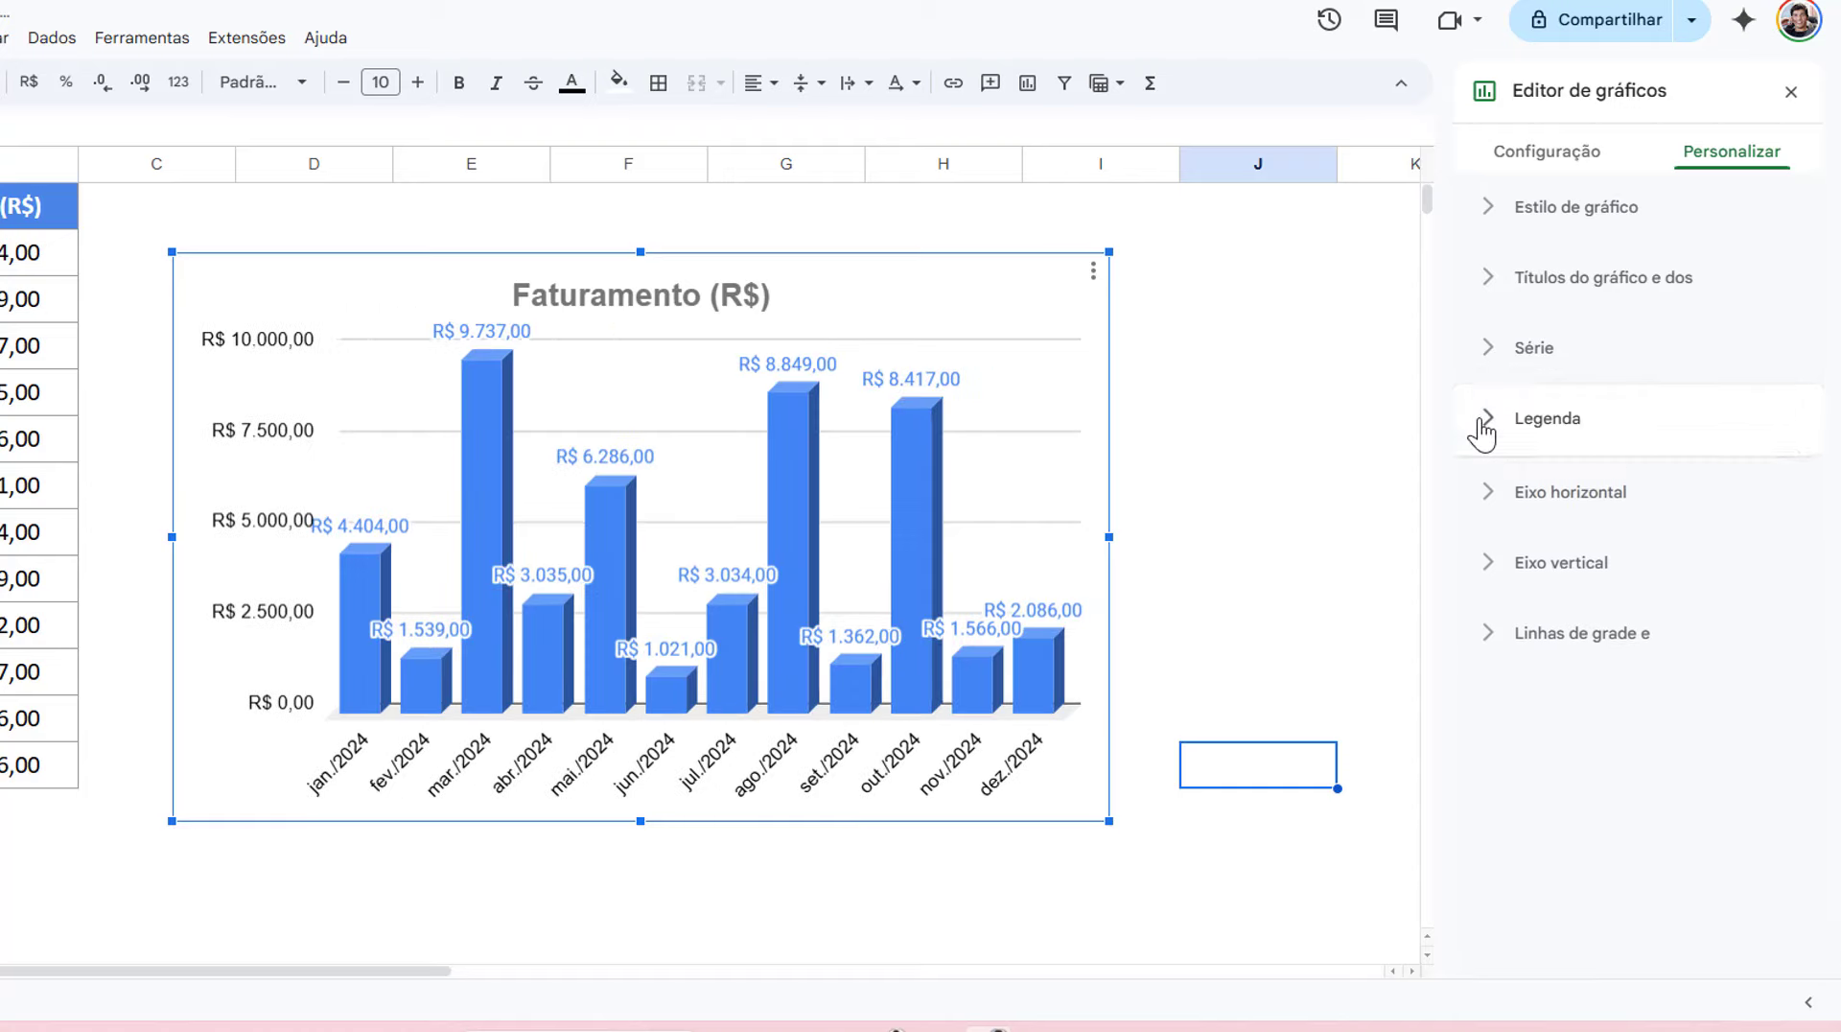
- Try the chart without the vertical axis's main gridlines (Linhas de grade principais) and turn them on again
{"action": "left_click", "coordinate": [1489, 643]}
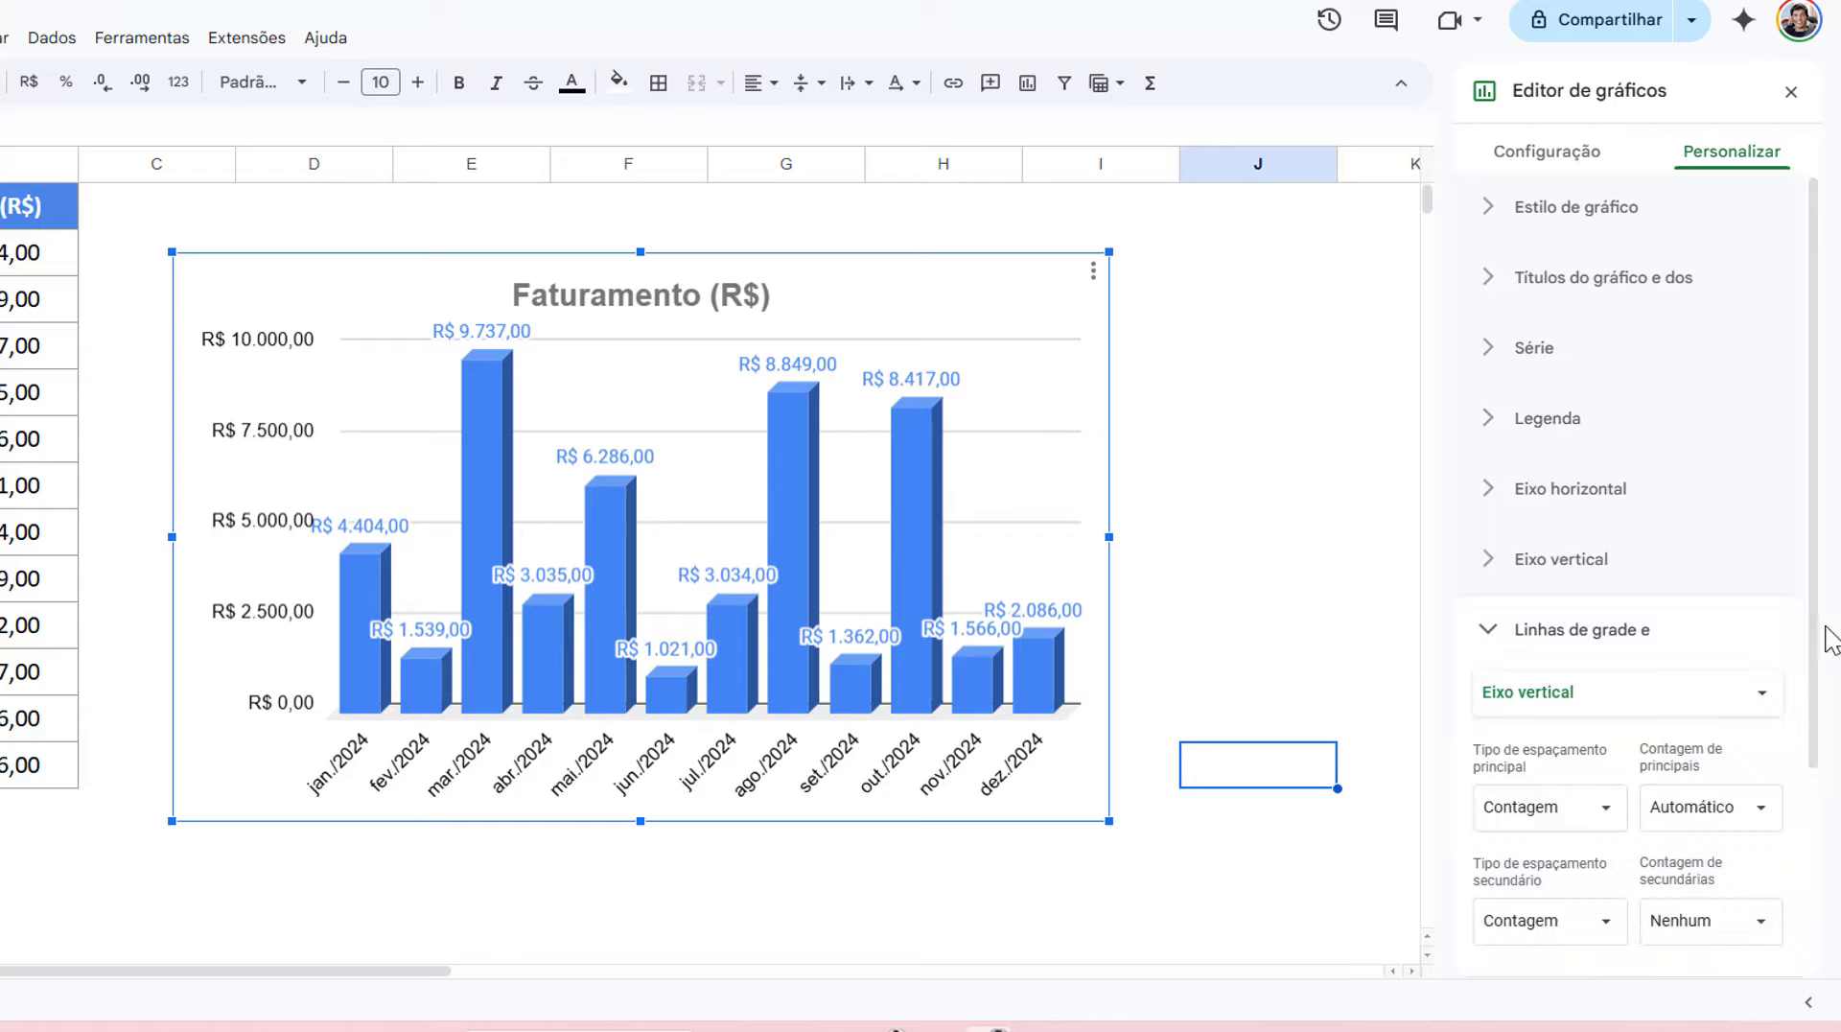
{"action": "scroll", "coordinate": [1819, 656], "scroll_direction": "down", "scroll_amount": 3}
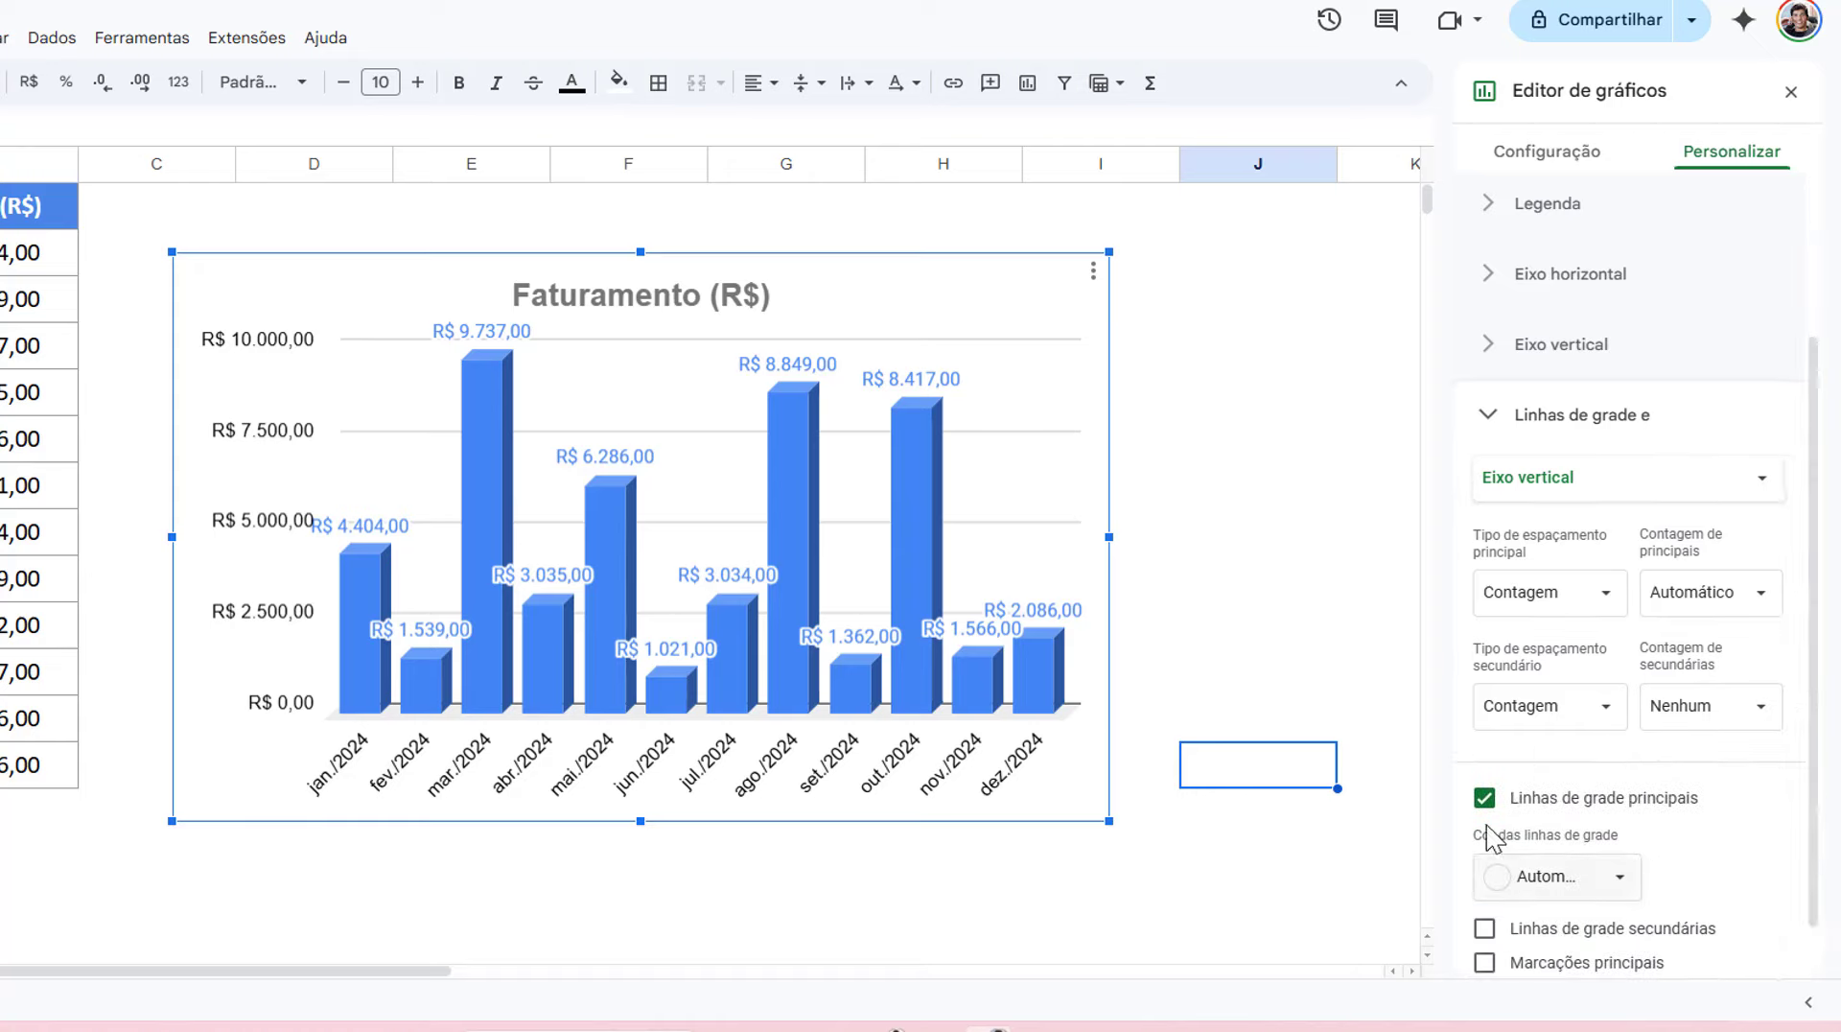
{"action": "left_click", "coordinate": [1483, 799]}
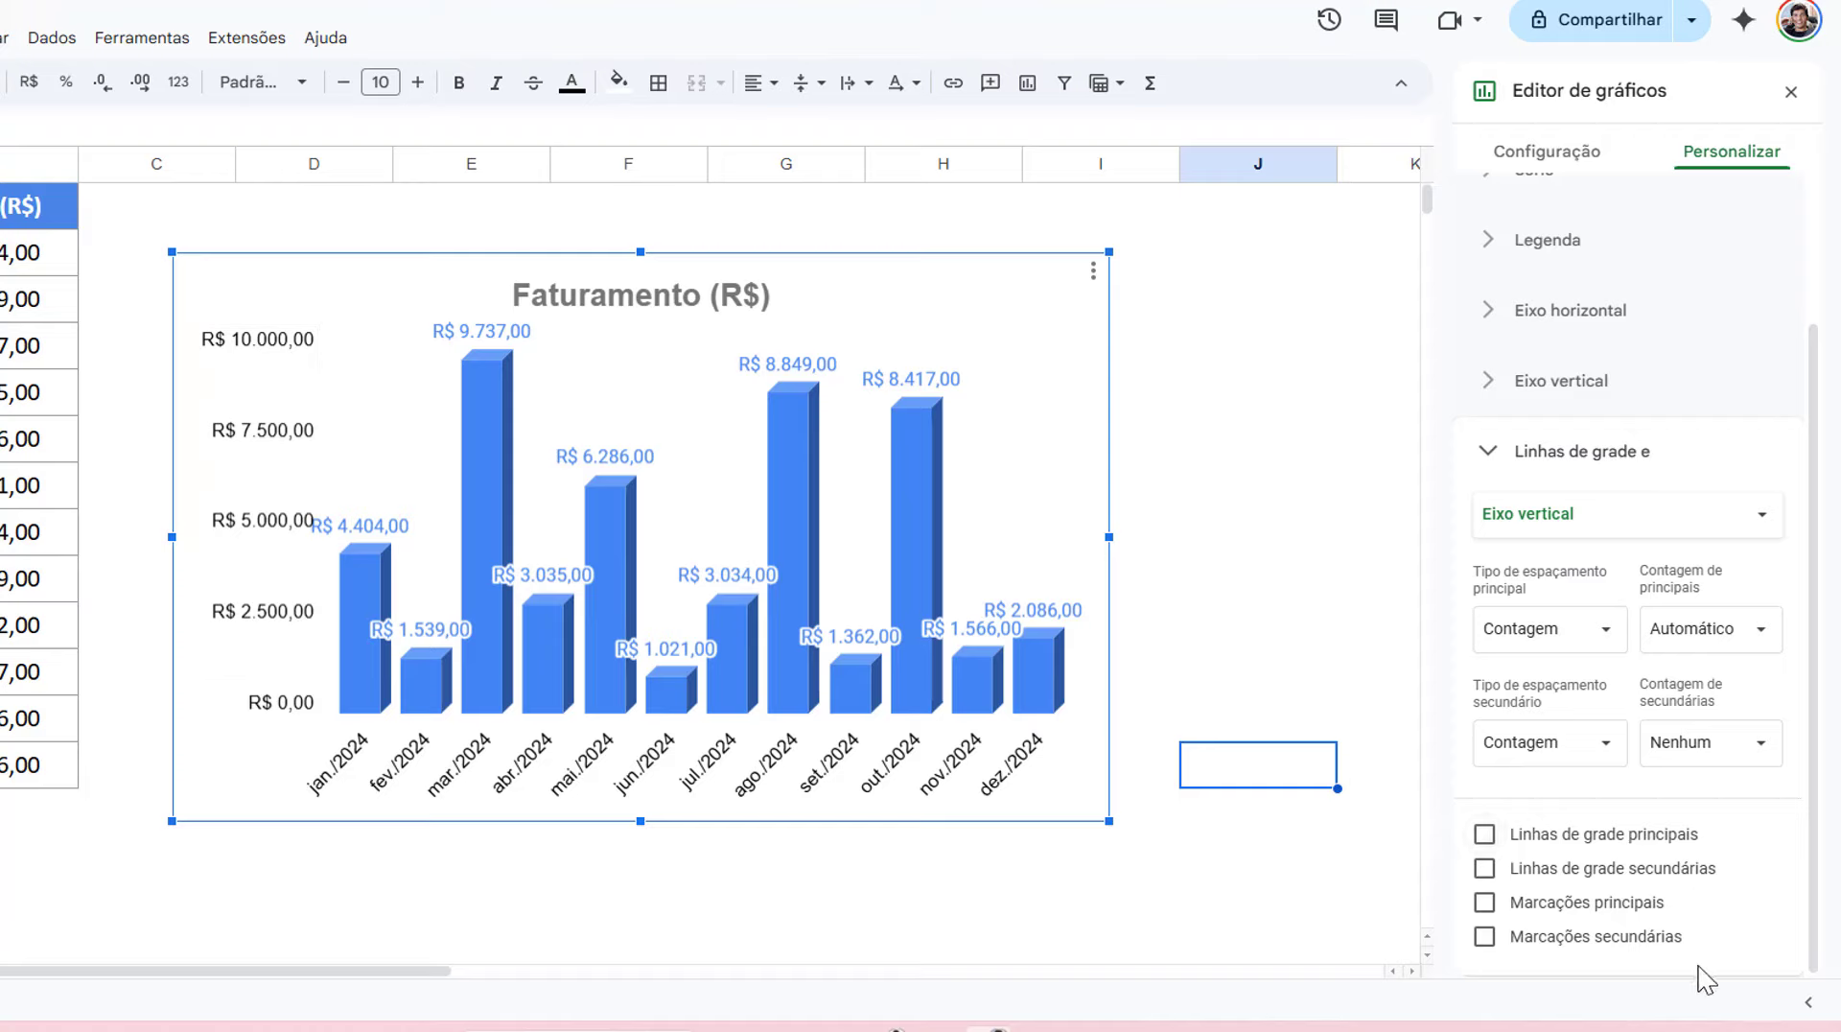
{"action": "left_click", "coordinate": [1484, 833]}
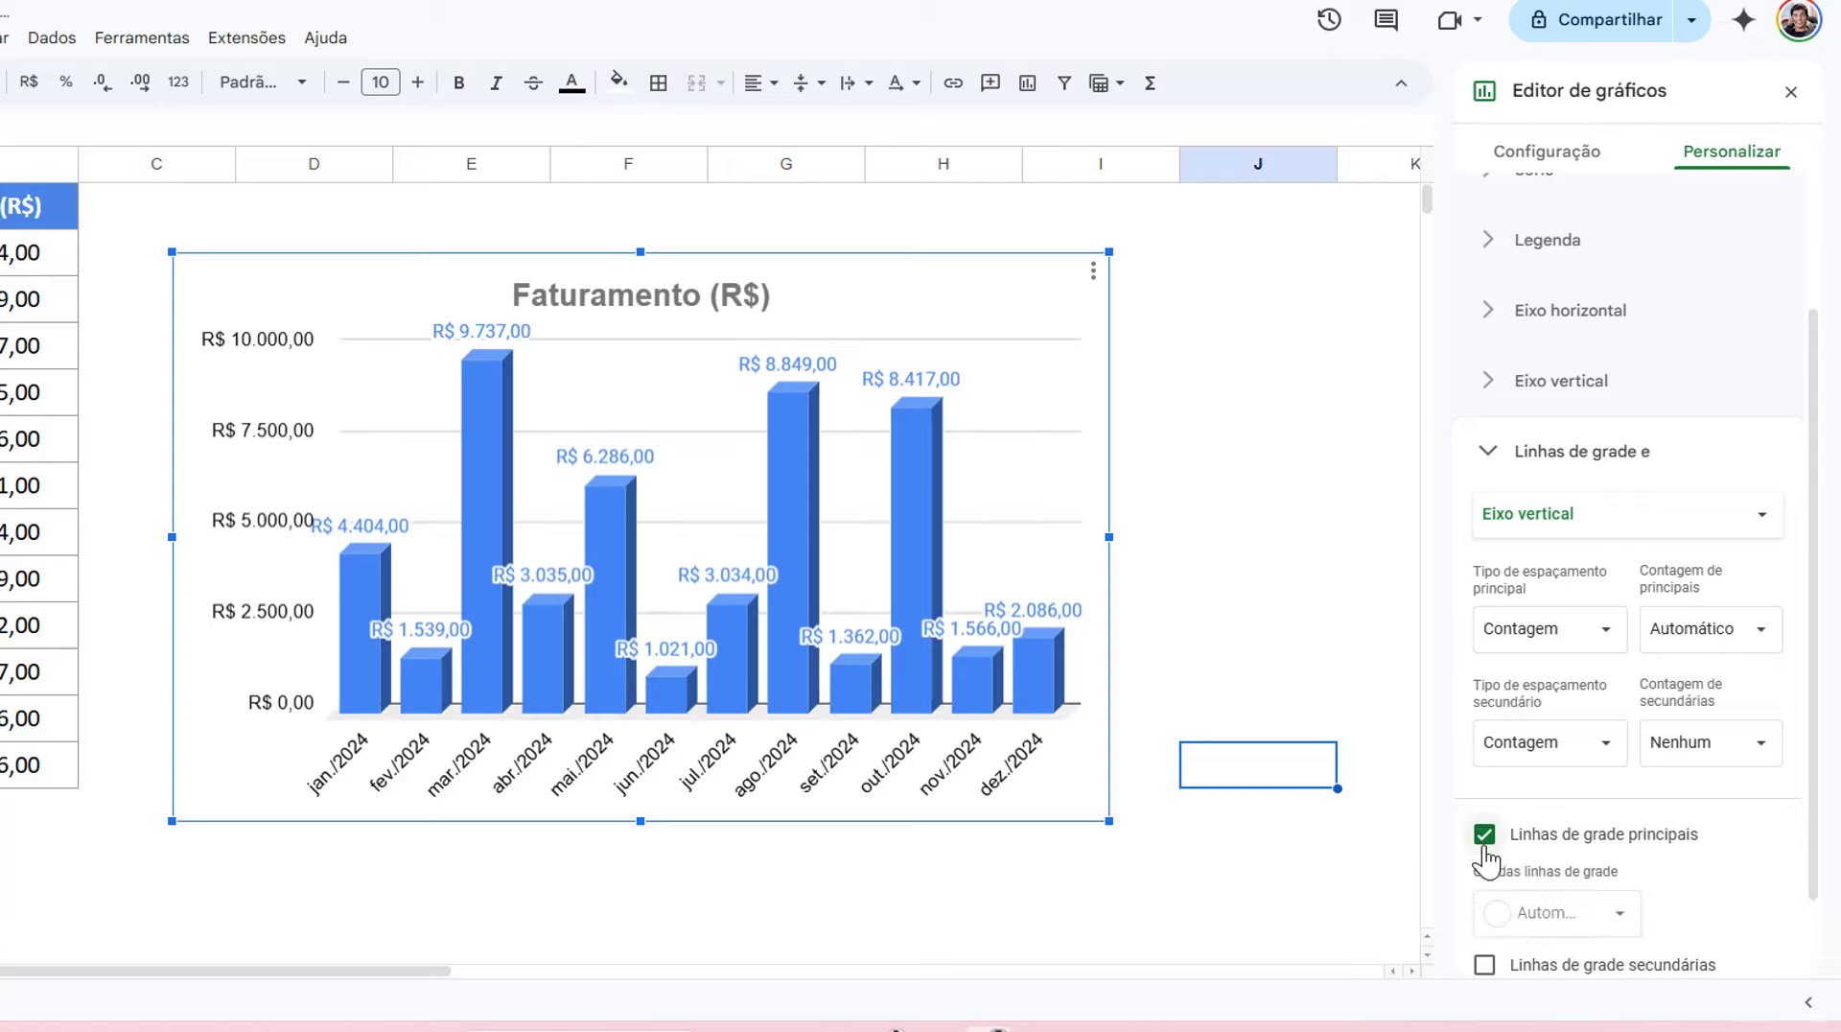
- Enable secondary gridlines (Linhas de grade secundárias) on the vertical axis, and try main tick marks (Marcações principais) before turning the marks off again
{"action": "scroll", "coordinate": [1828, 801], "scroll_direction": "down", "scroll_amount": 1}
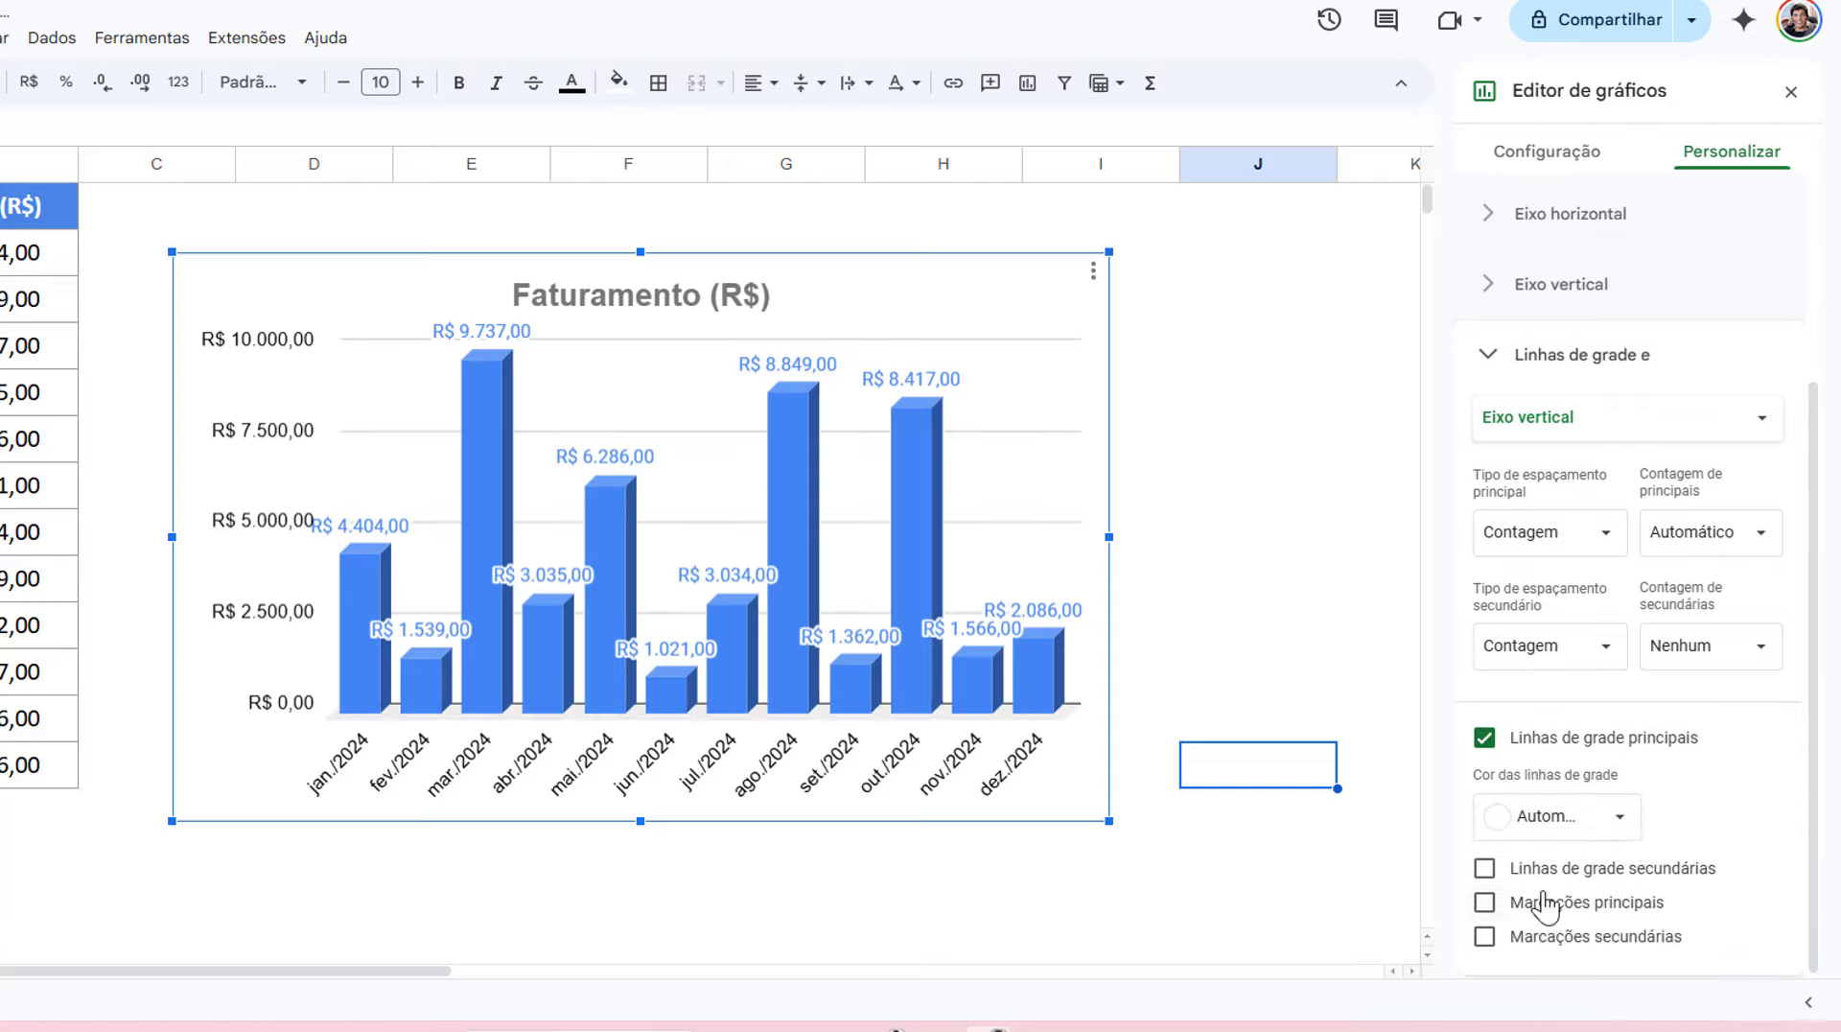
{"action": "left_click", "coordinate": [1485, 870]}
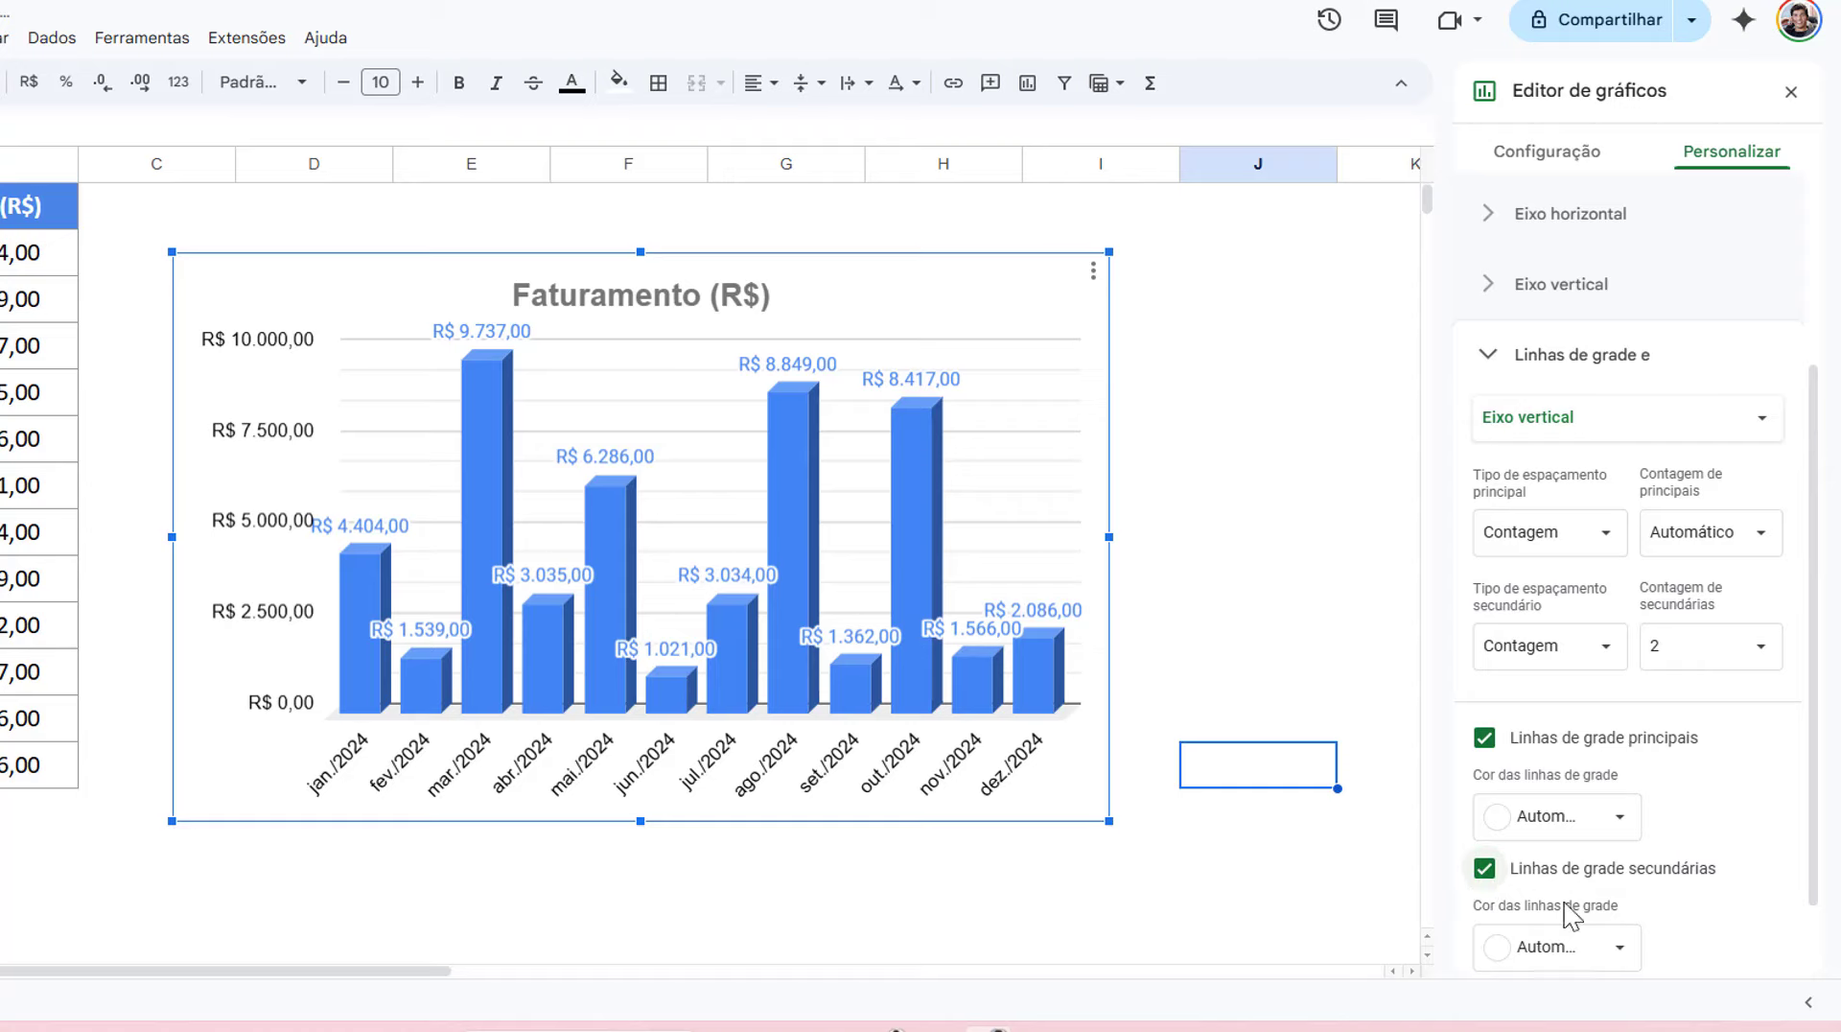
{"action": "scroll", "coordinate": [1825, 830], "scroll_direction": "down", "scroll_amount": 1}
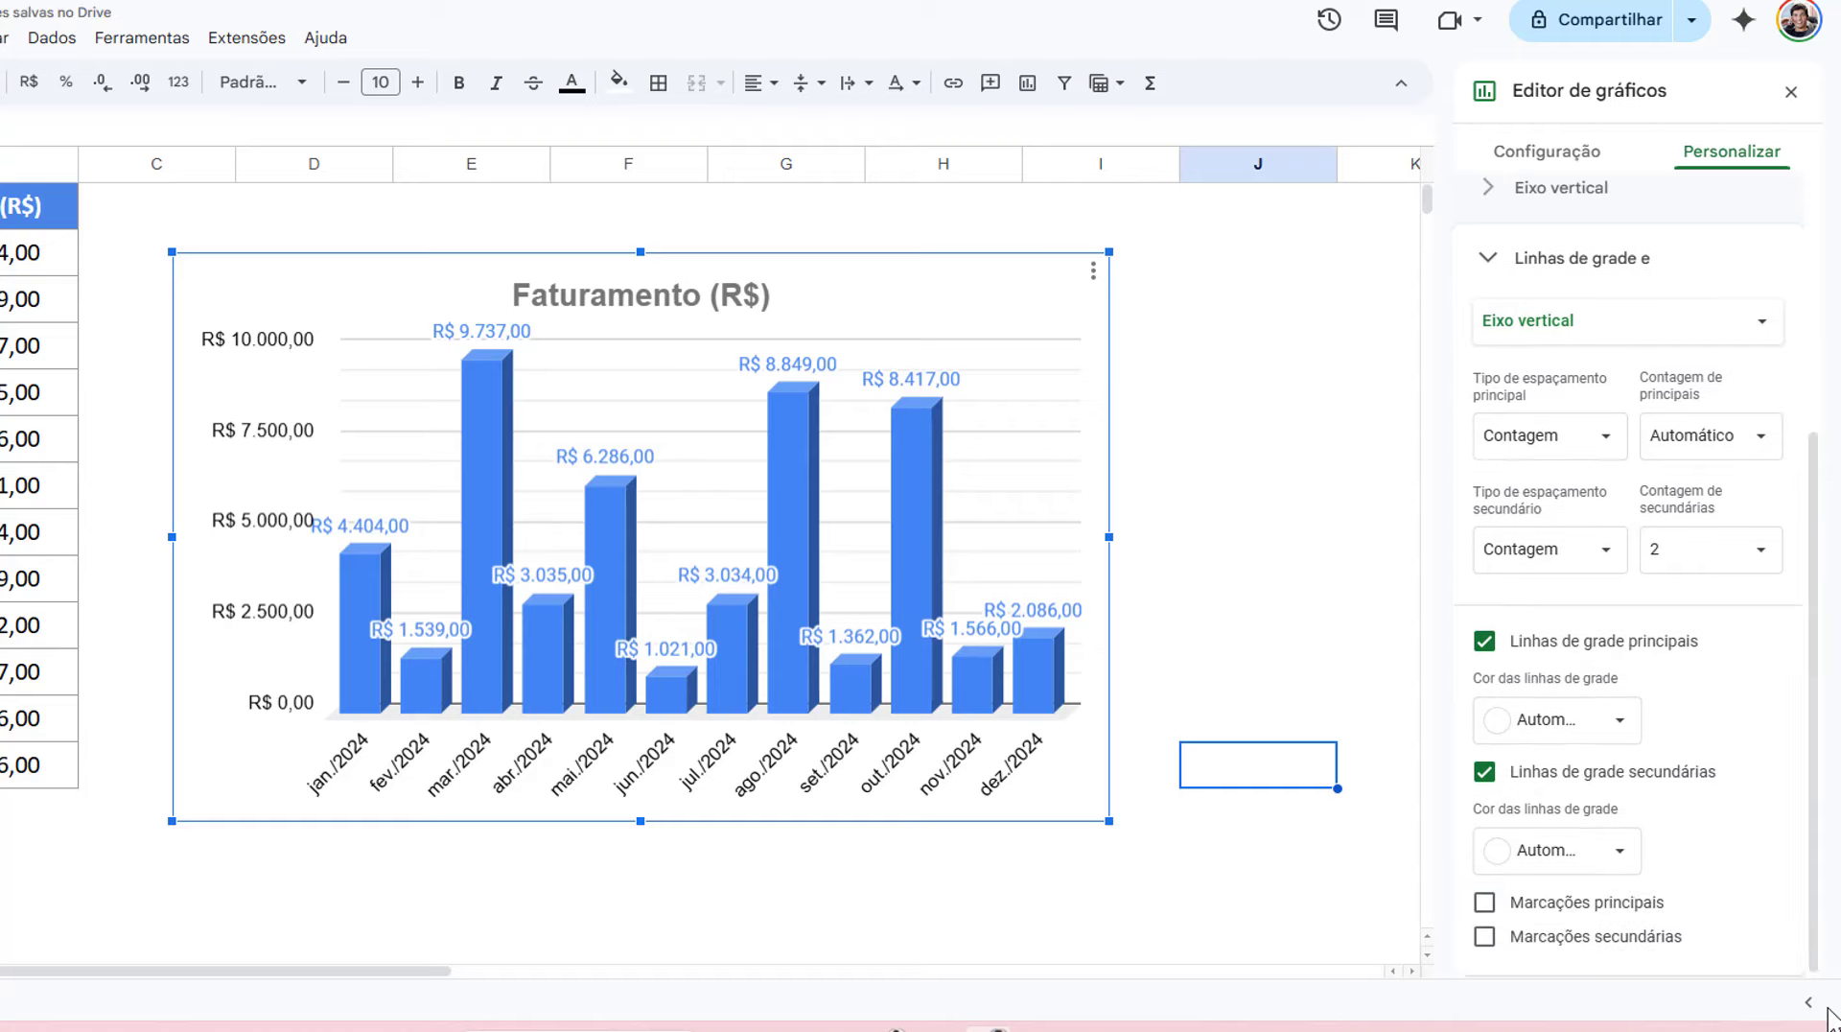
{"action": "left_click", "coordinate": [1485, 902]}
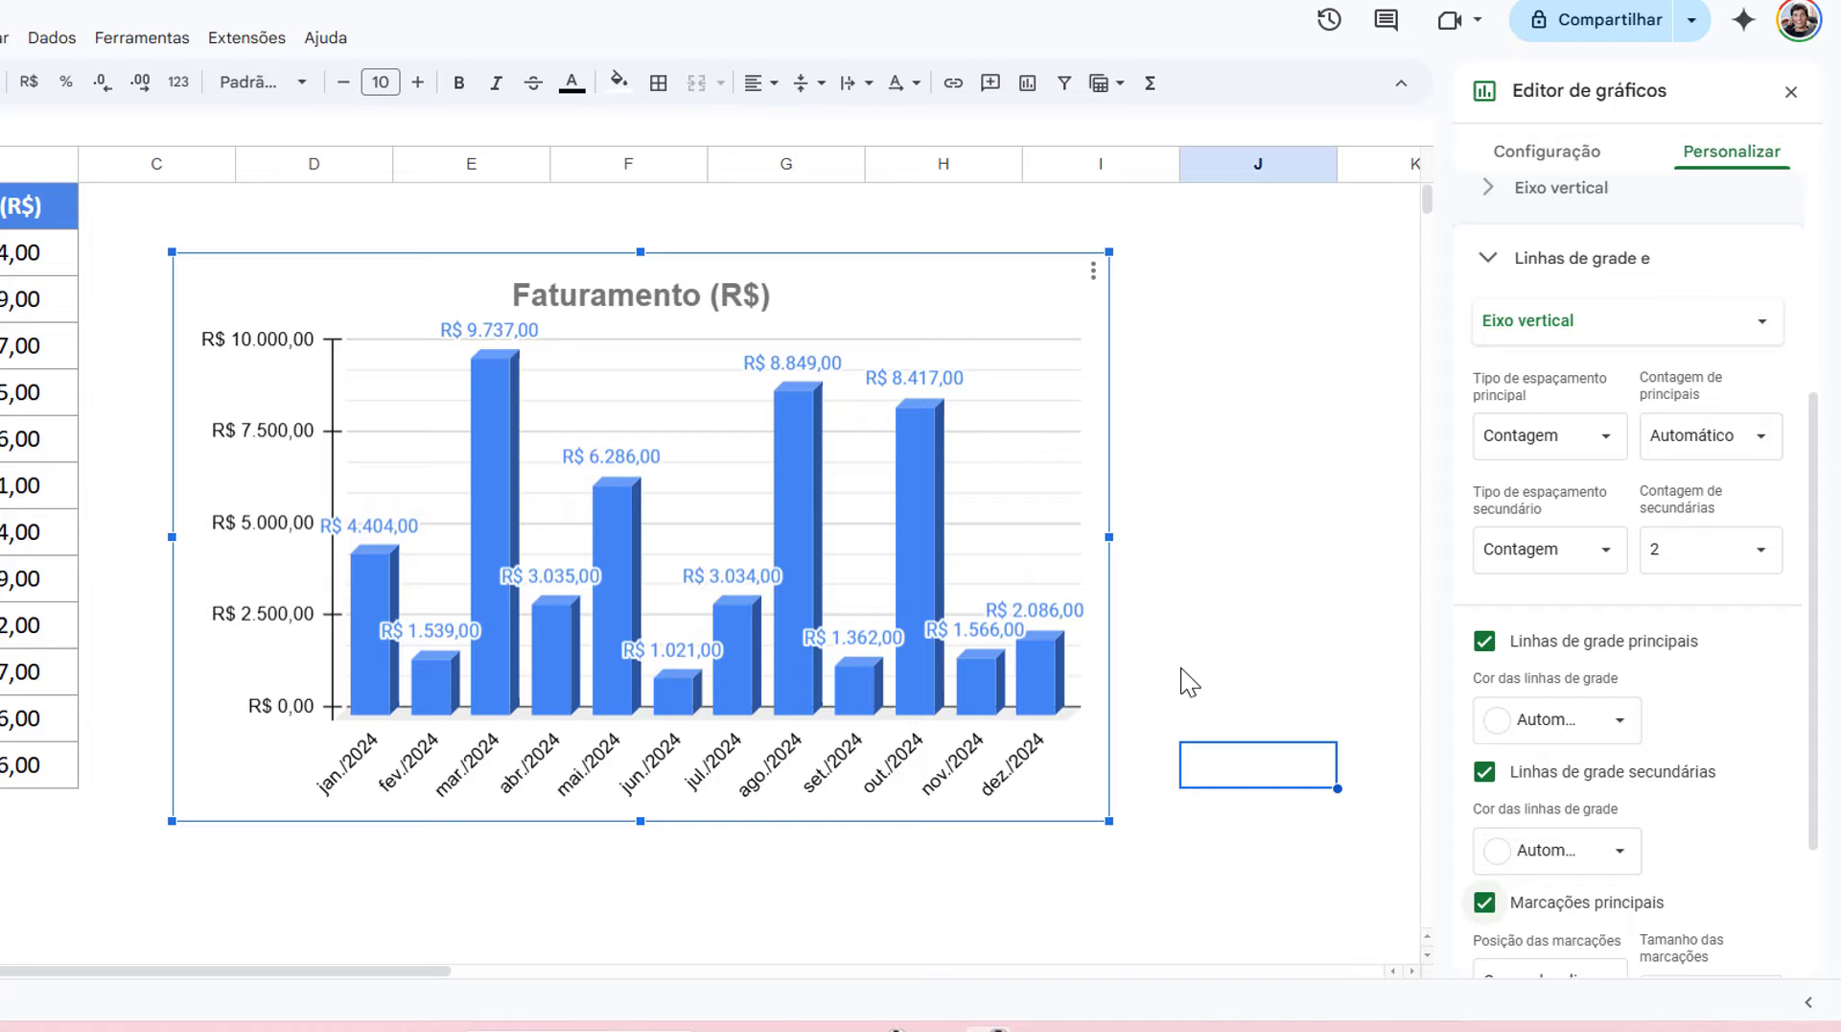
{"action": "left_click", "coordinate": [1494, 911]}
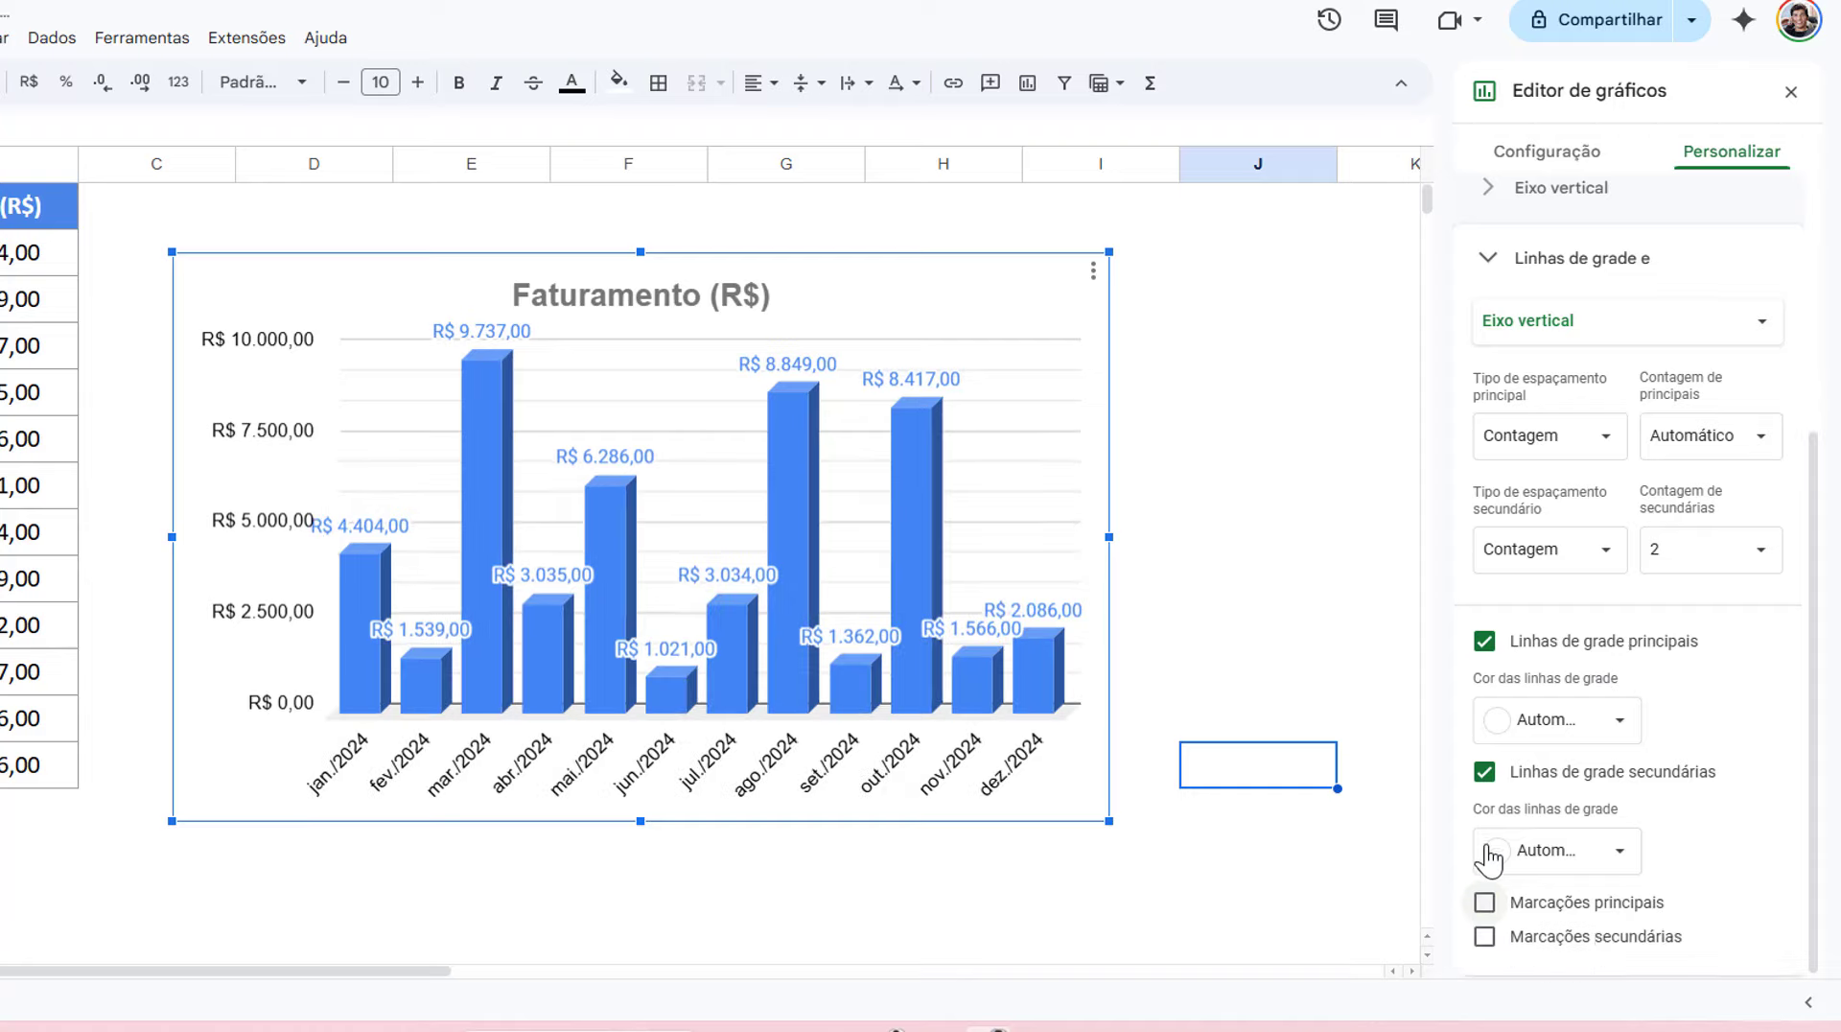
- Turn off both the secondary and main gridlines of the vertical axis and close the gridline settings
{"action": "left_click", "coordinate": [1484, 772]}
{"action": "left_click", "coordinate": [1484, 739]}
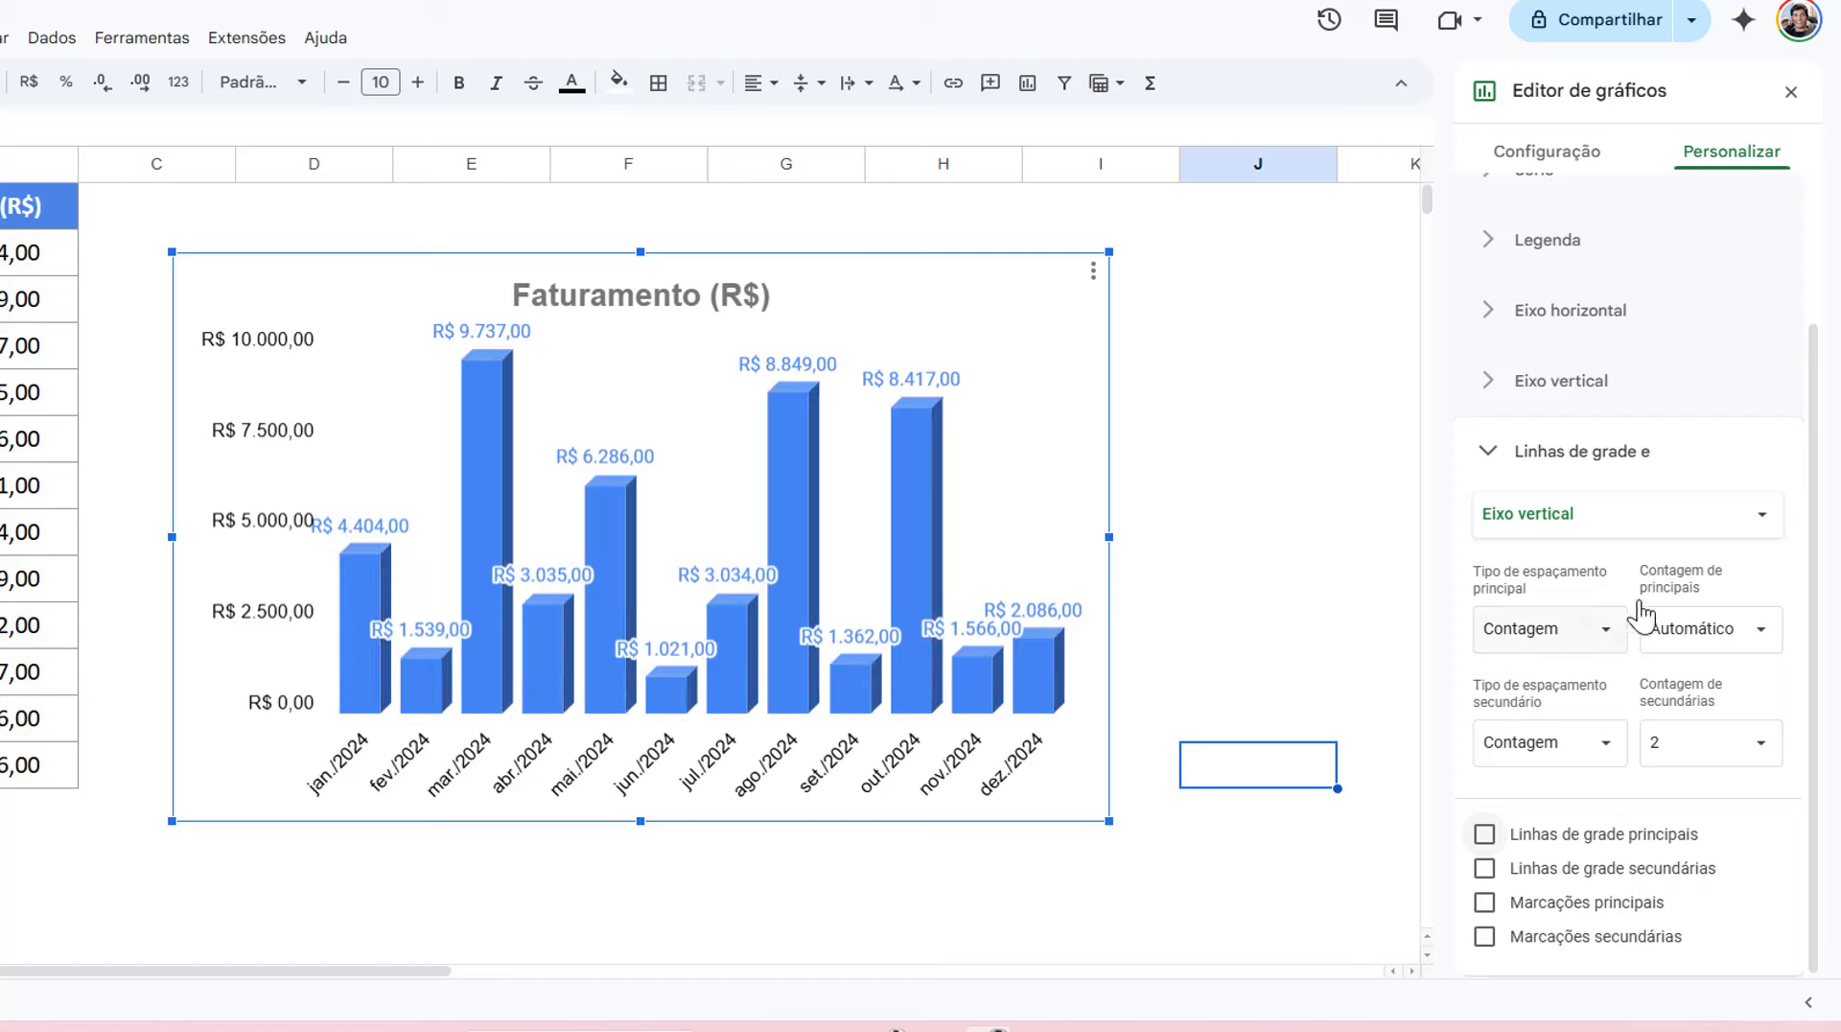
{"action": "left_click", "coordinate": [1484, 451]}
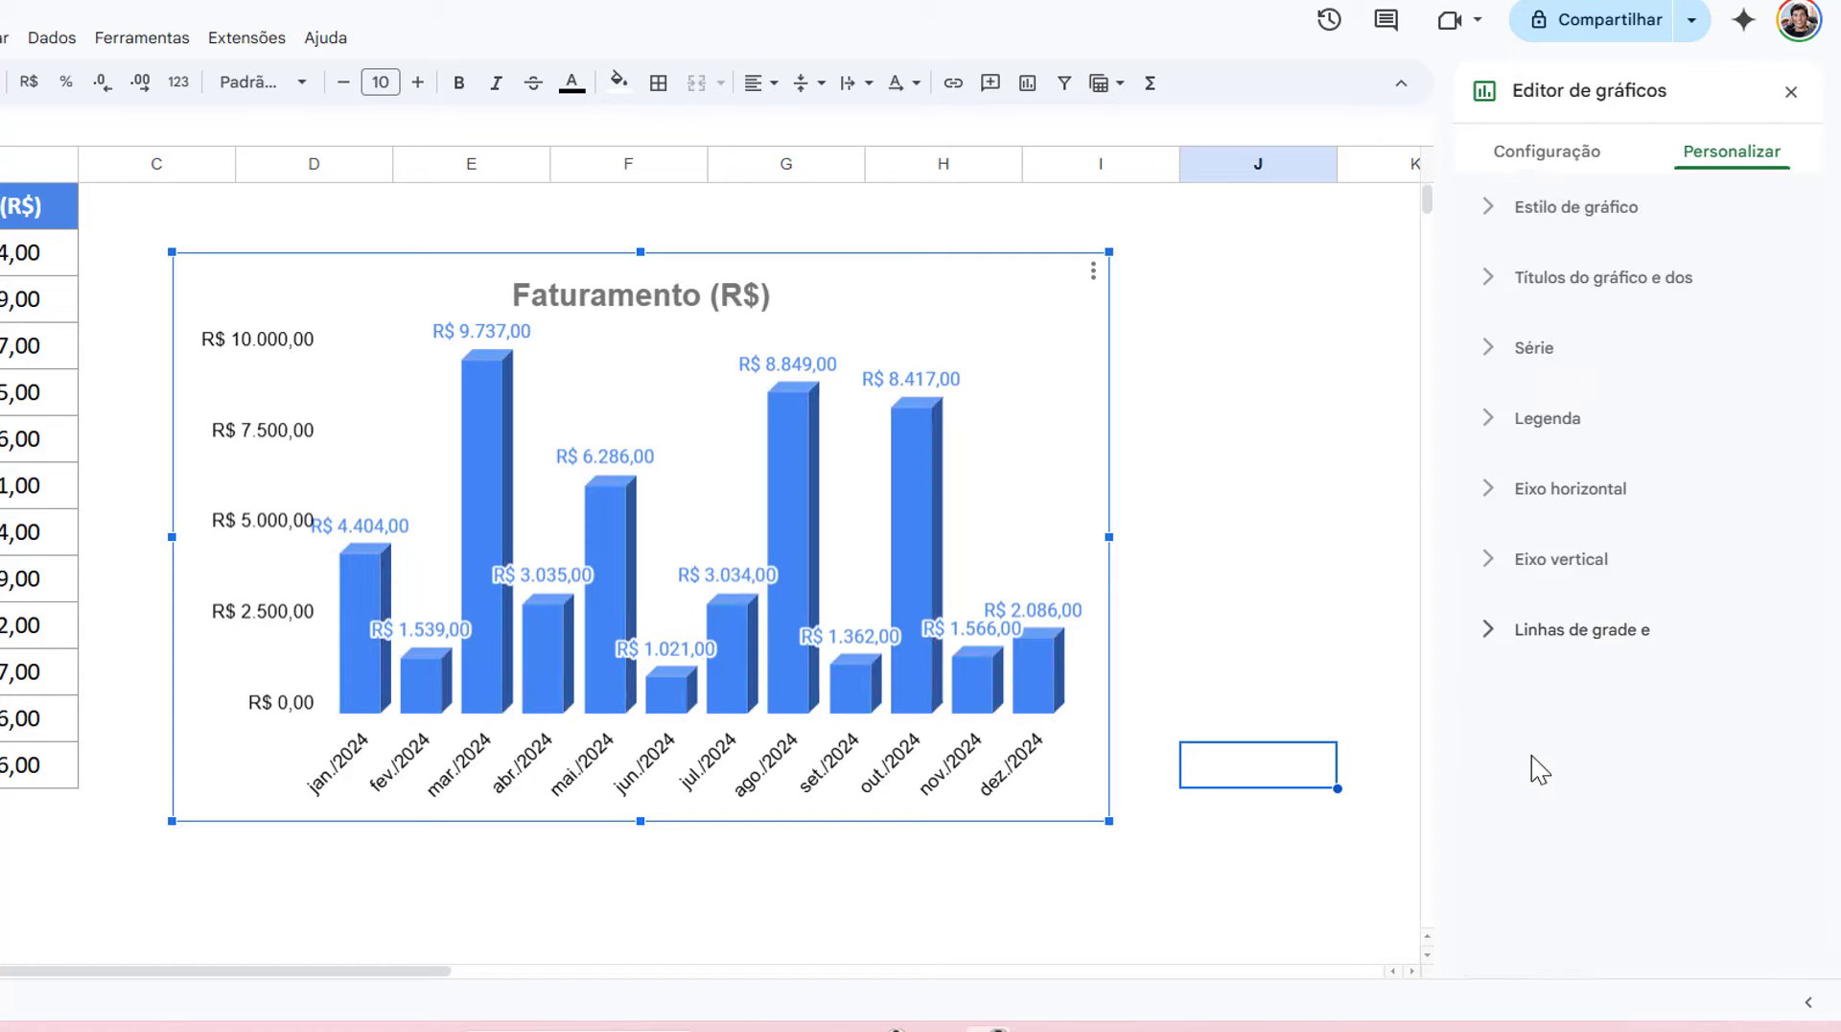